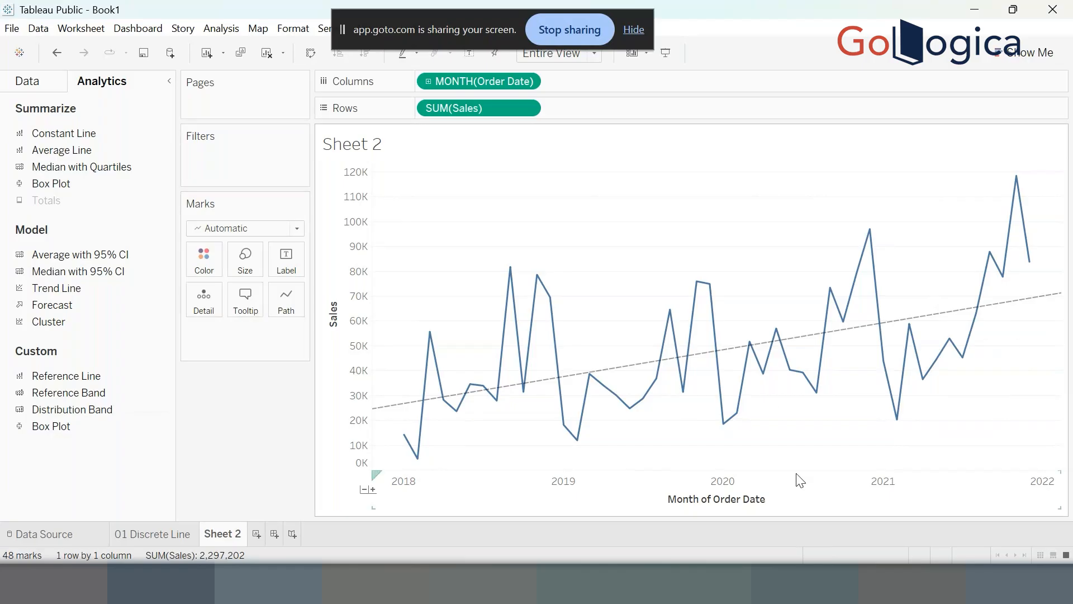
Remove the trend line from the monthly sales chart.
{"action": "left_click_drag", "start_coordinate": [618, 370], "coordinate": [191, 424]}
{"action": "mouse_move", "coordinate": [423, 398]}
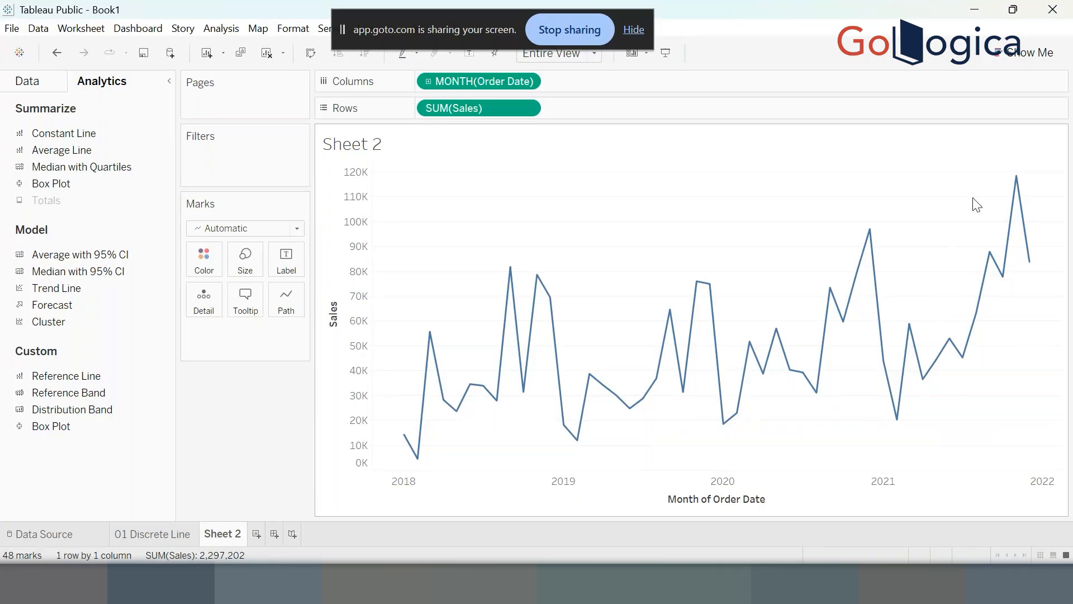
{"action": "mouse_move", "coordinate": [1013, 180]}
{"action": "mouse_move", "coordinate": [419, 460]}
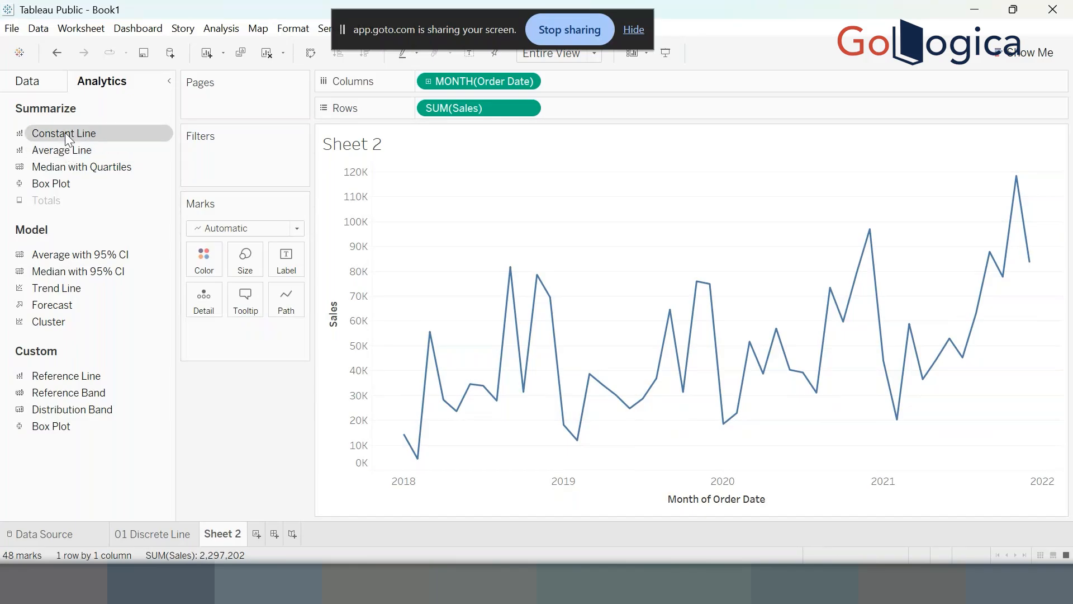
Add a constant line to the Sales axis with a value of 50,000.
{"action": "left_click_drag", "start_coordinate": [65, 132], "coordinate": [452, 256]}
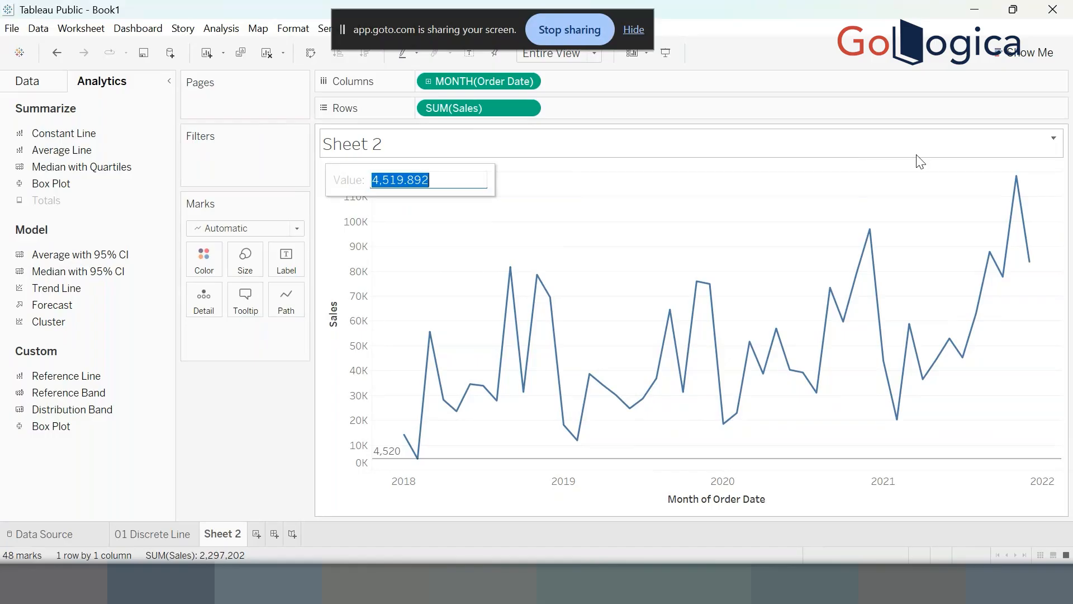
{"action": "type", "text": "500"}
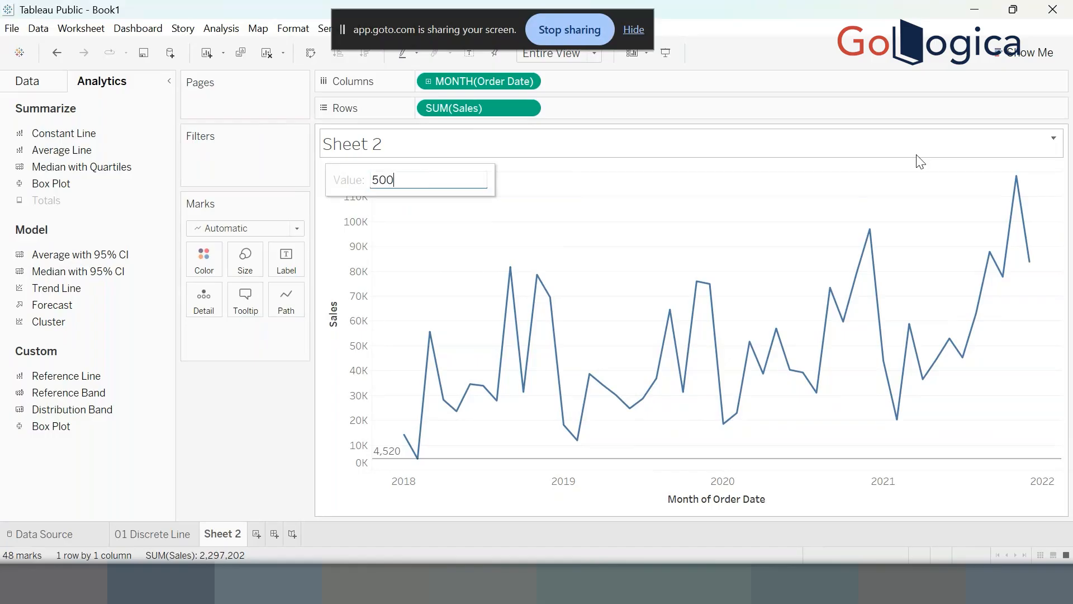
{"action": "type", "text": "00"}
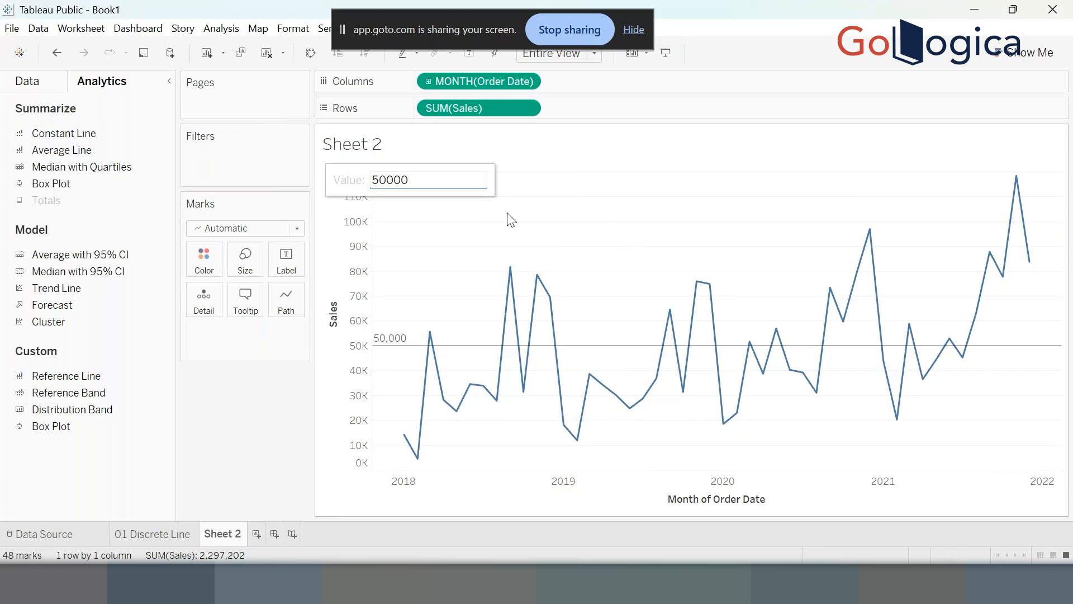
Try a value of 40,000 for the constant line and undo the change.
{"action": "left_click_drag", "start_coordinate": [379, 179], "coordinate": [361, 179]}
{"action": "type", "text": "4"}
{"action": "key", "text": "Return"}
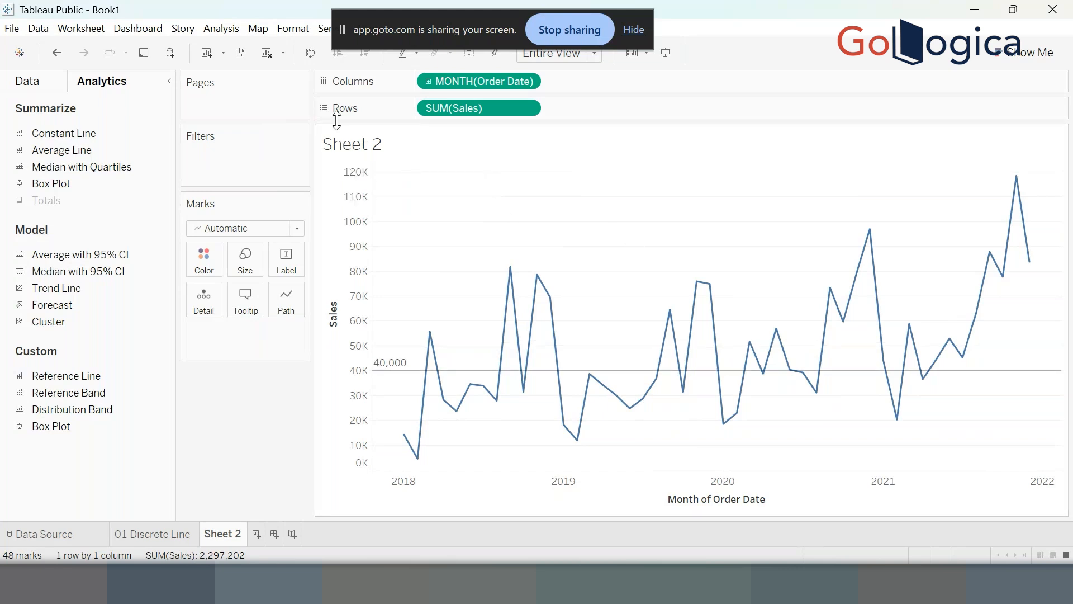
{"action": "mouse_move", "coordinate": [503, 397]}
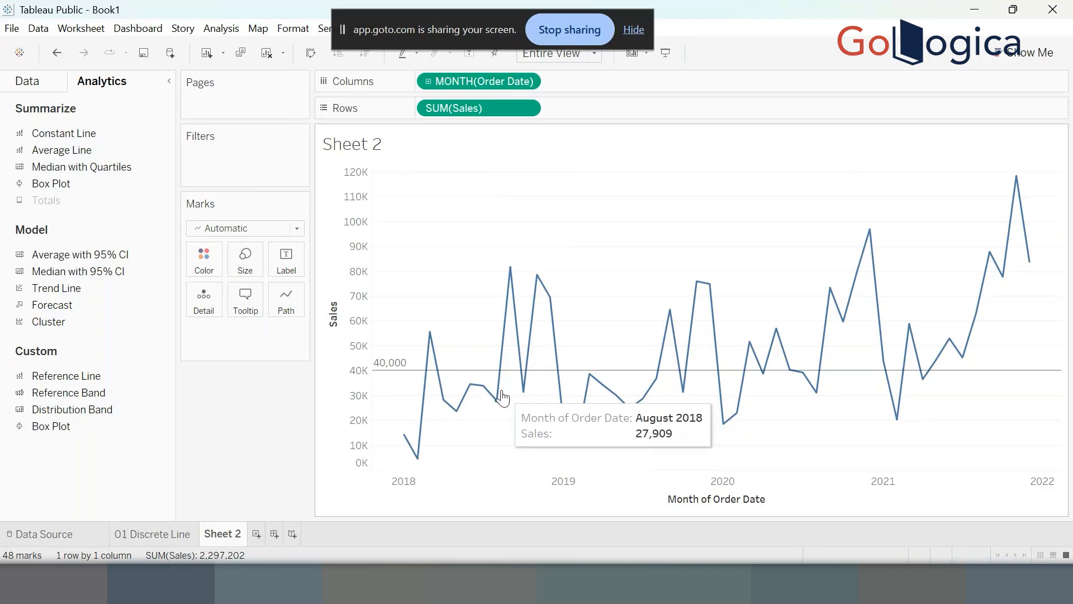
{"action": "key", "text": "ctrl+z"}
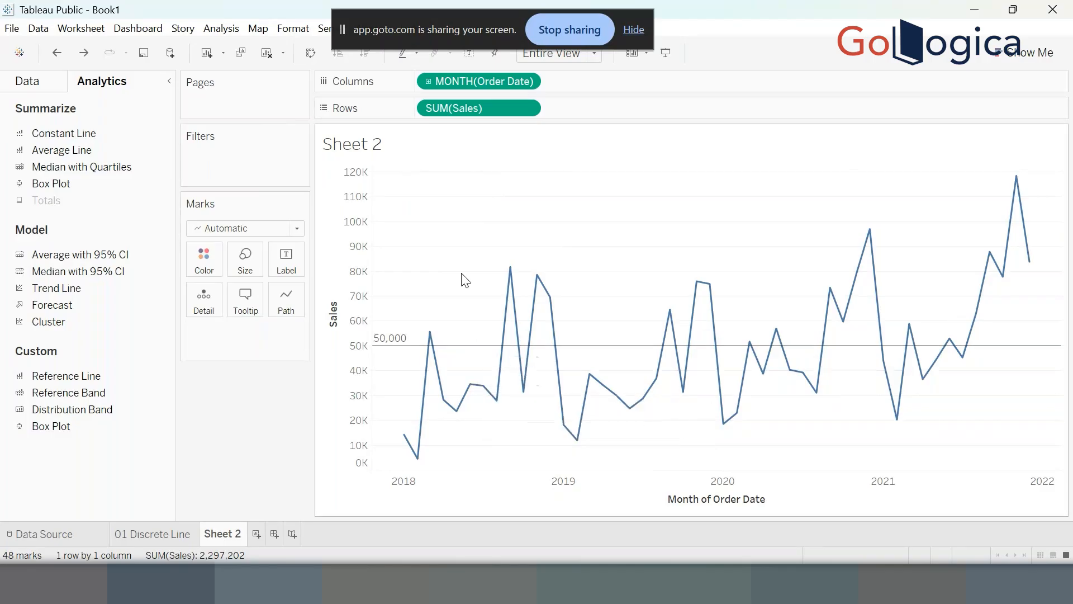
Format the 50,000 constant line with a light orange fill below it and a light teal fill above it.
{"action": "left_click", "coordinate": [465, 351]}
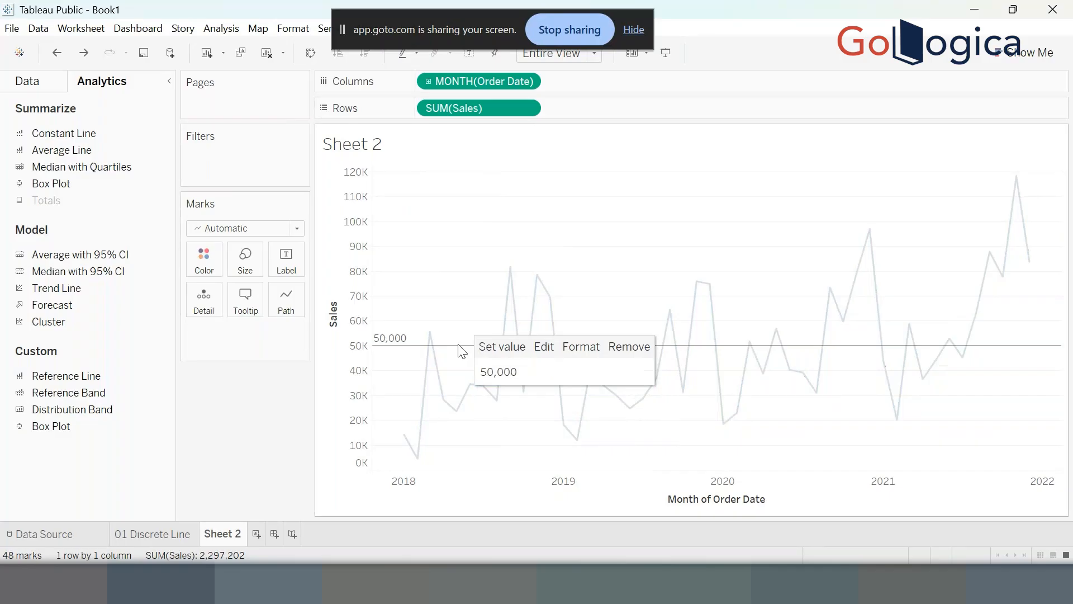
{"action": "right_click", "coordinate": [462, 345]}
{"action": "left_click", "coordinate": [508, 367]}
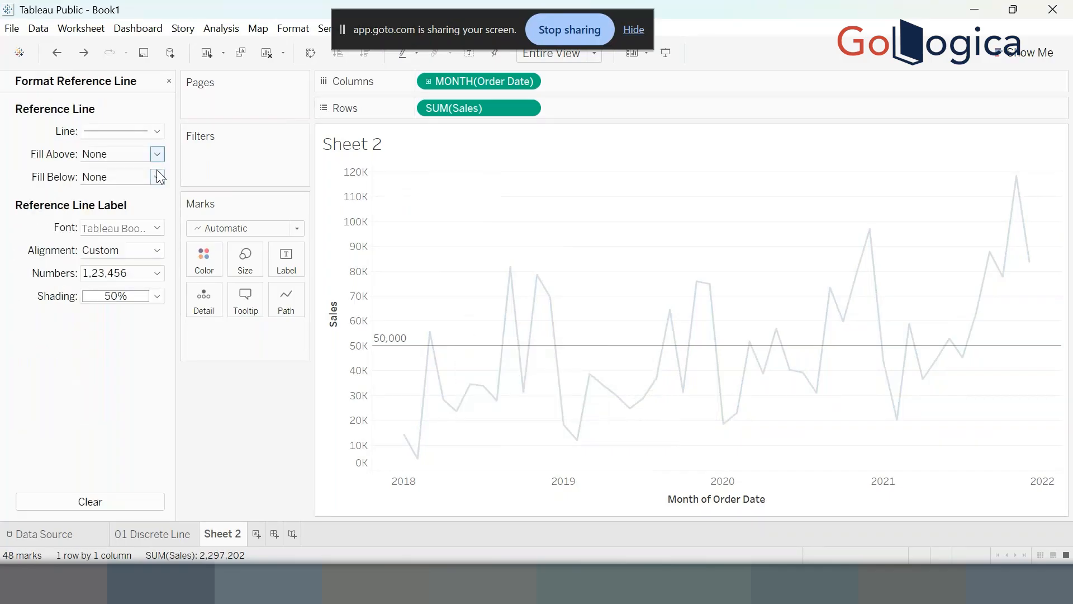
{"action": "left_click", "coordinate": [158, 177]}
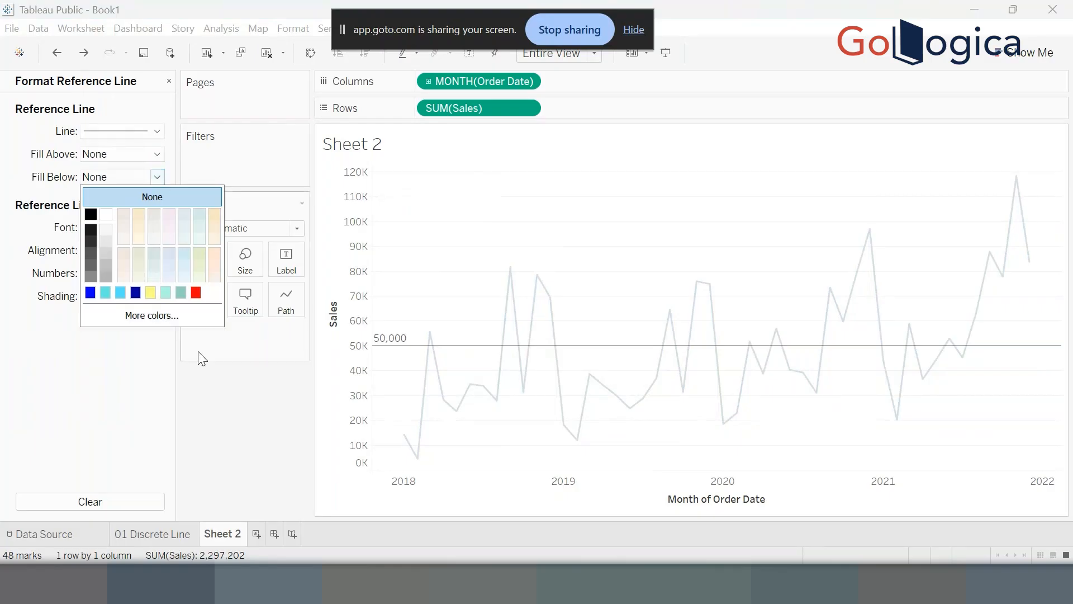
{"action": "left_click", "coordinate": [213, 258]}
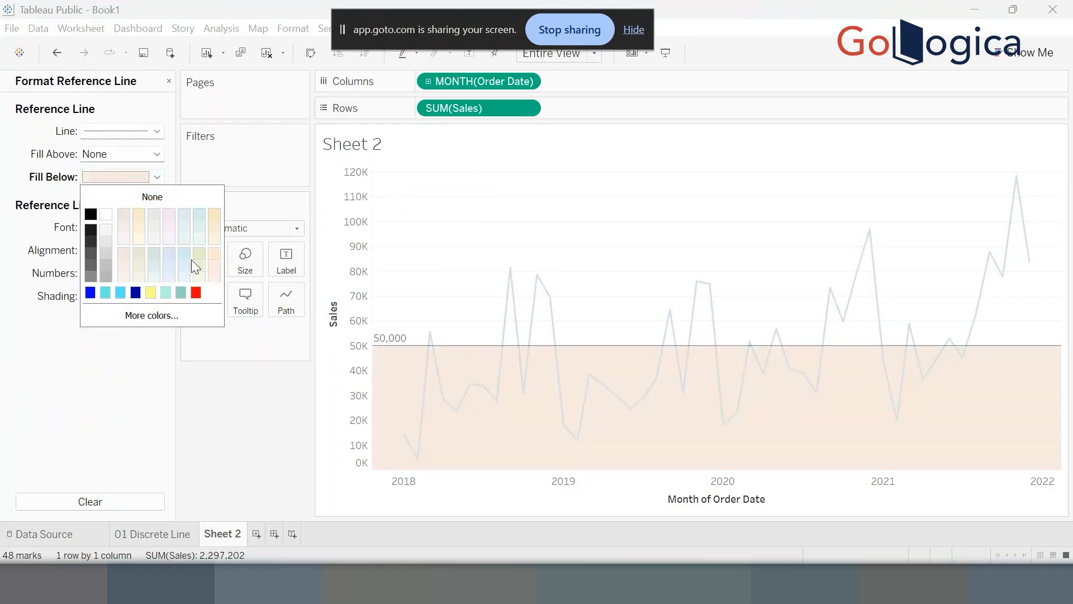
{"action": "left_click", "coordinate": [158, 155]}
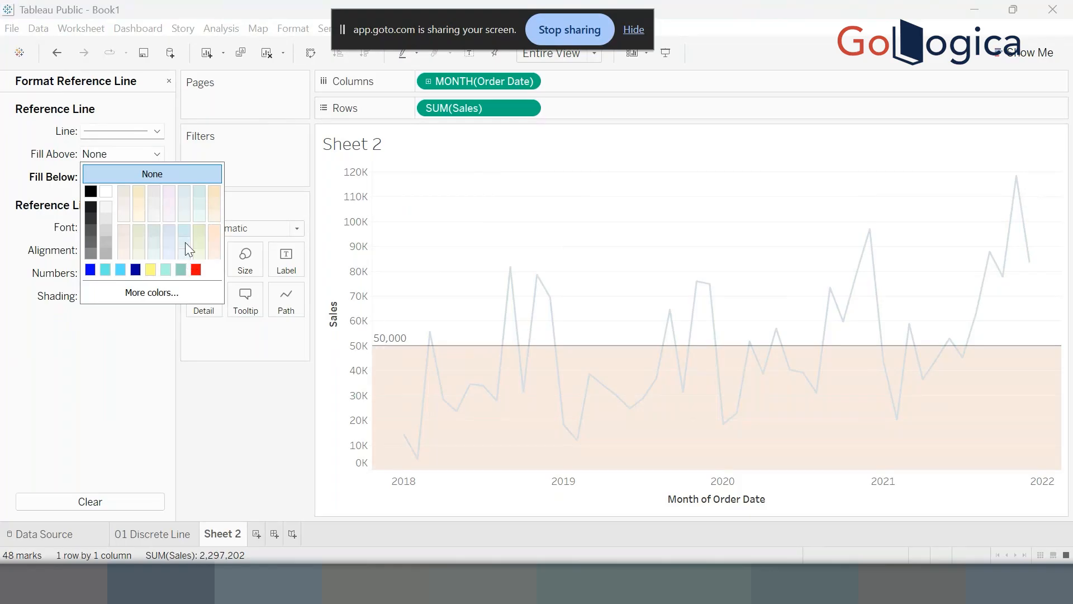
{"action": "left_click", "coordinate": [196, 194]}
{"action": "left_click", "coordinate": [239, 433]}
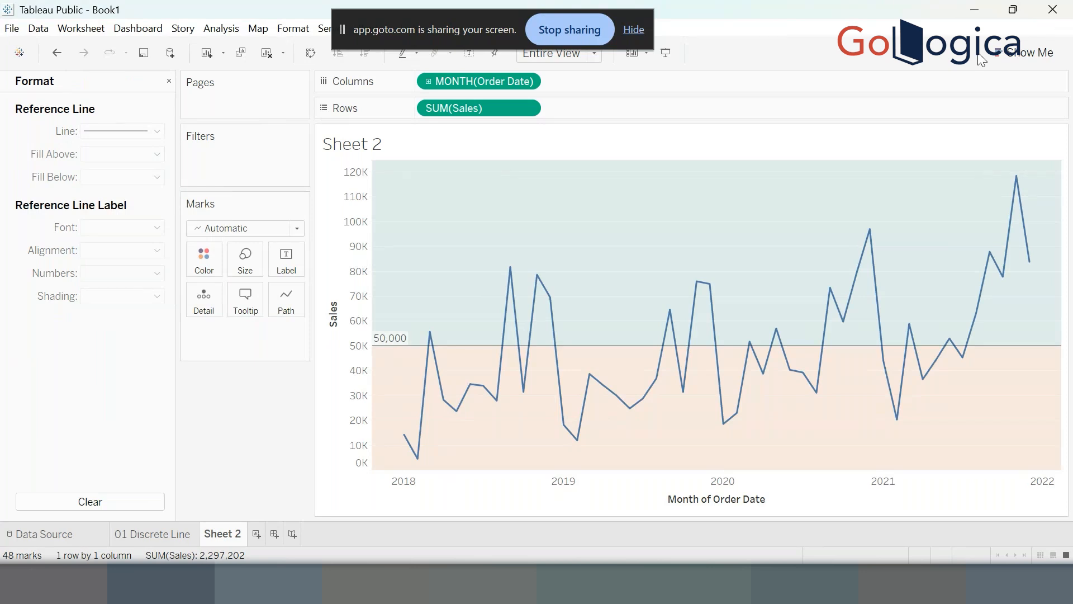
Examine the monthly sales points above and below the 50,000 line in presentation mode.
{"action": "left_click", "coordinate": [664, 53]}
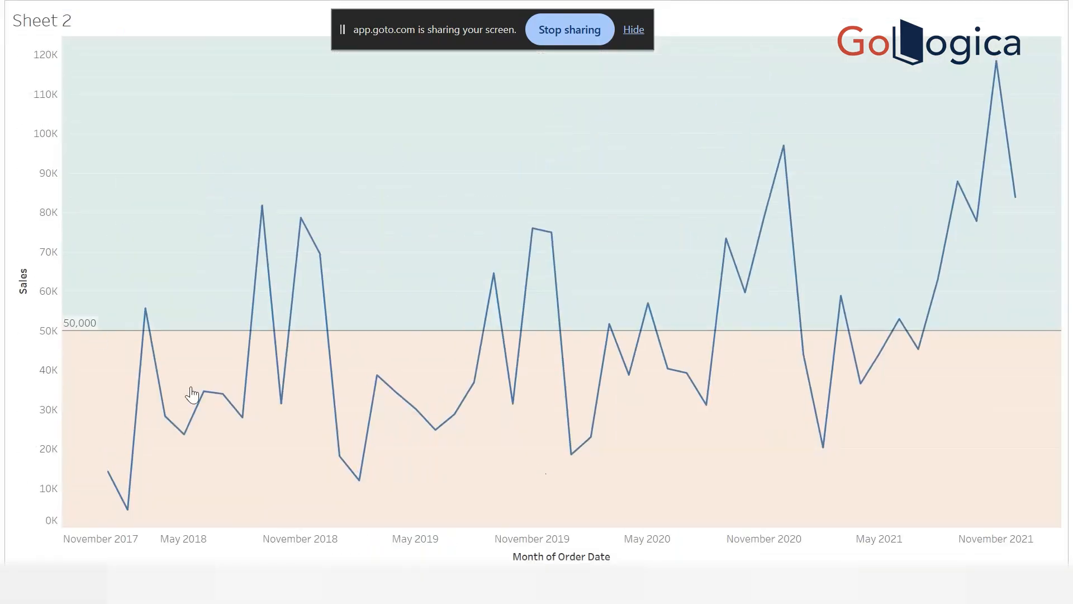
{"action": "mouse_move", "coordinate": [143, 334]}
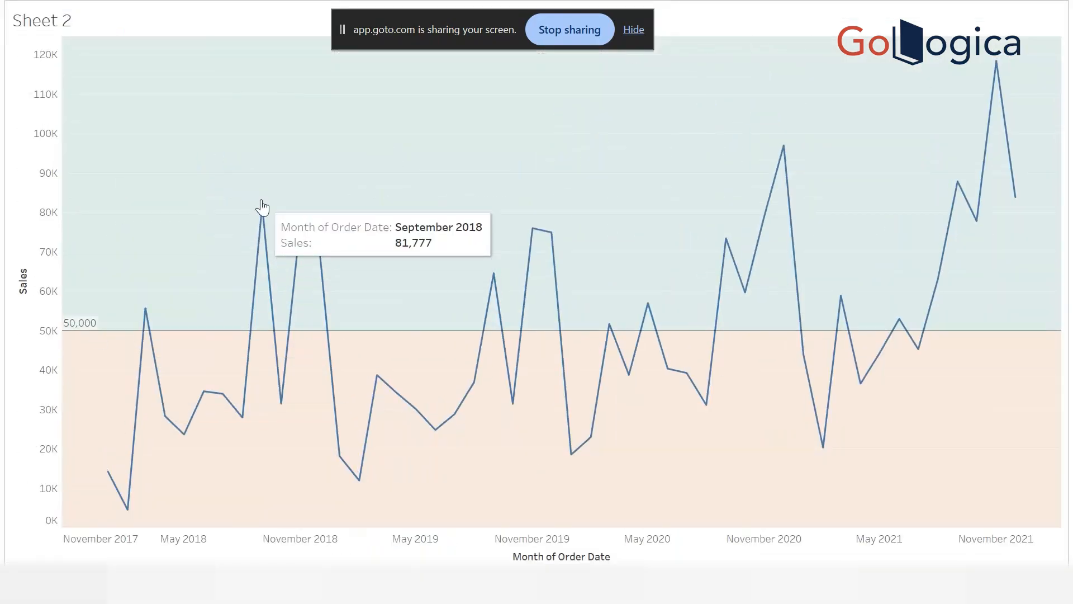
{"action": "mouse_move", "coordinate": [307, 246]}
{"action": "left_click_drag", "start_coordinate": [308, 239], "coordinate": [428, 304]}
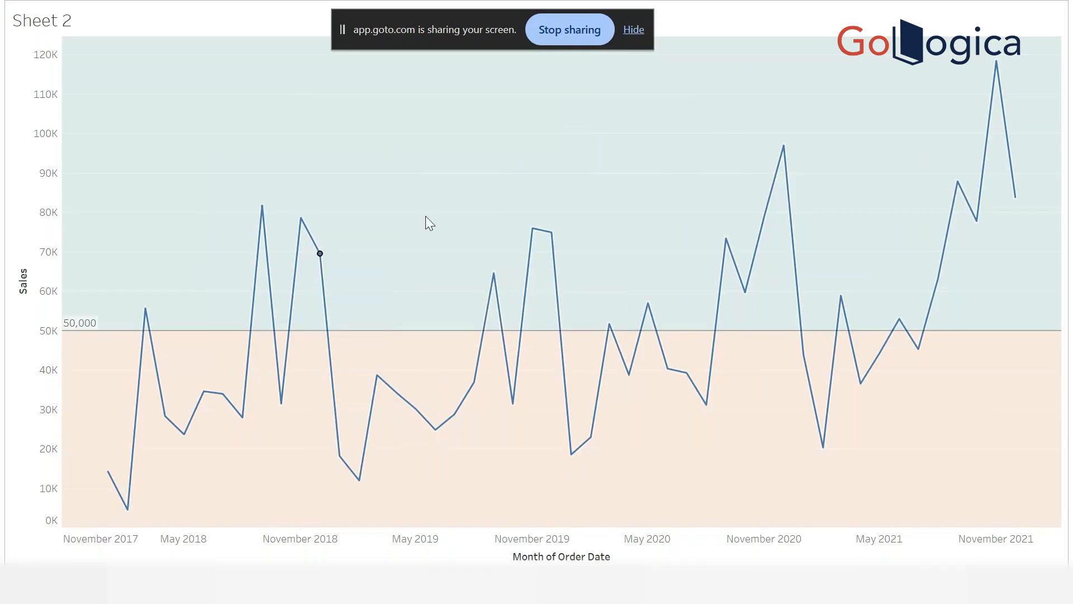
{"action": "left_click", "coordinate": [433, 204]}
{"action": "mouse_move", "coordinate": [515, 340]}
{"action": "mouse_move", "coordinate": [611, 326]}
{"action": "mouse_move", "coordinate": [647, 308]}
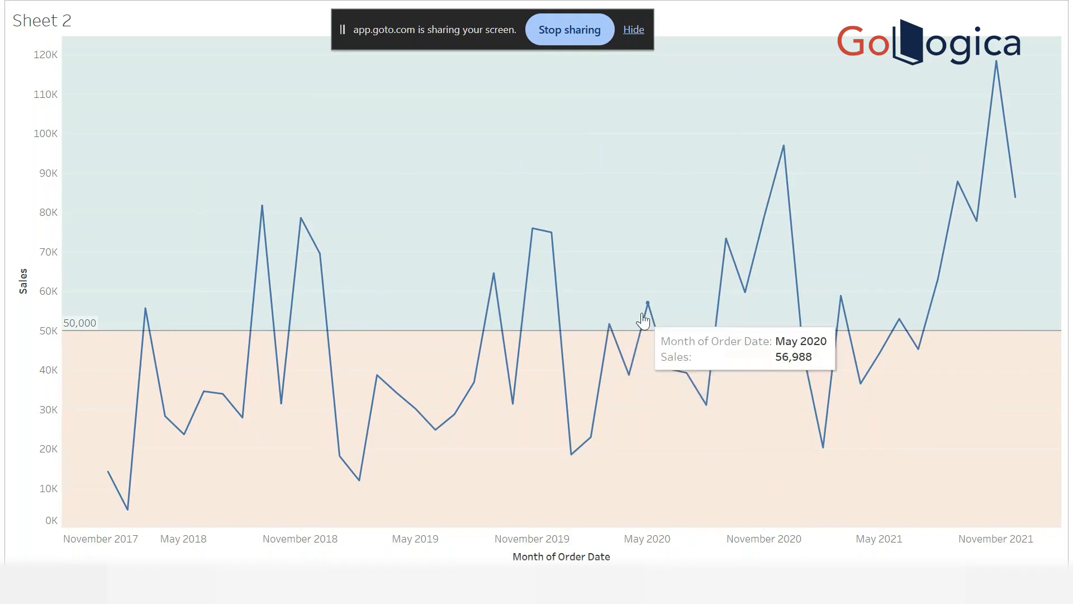
{"action": "mouse_move", "coordinate": [724, 251]}
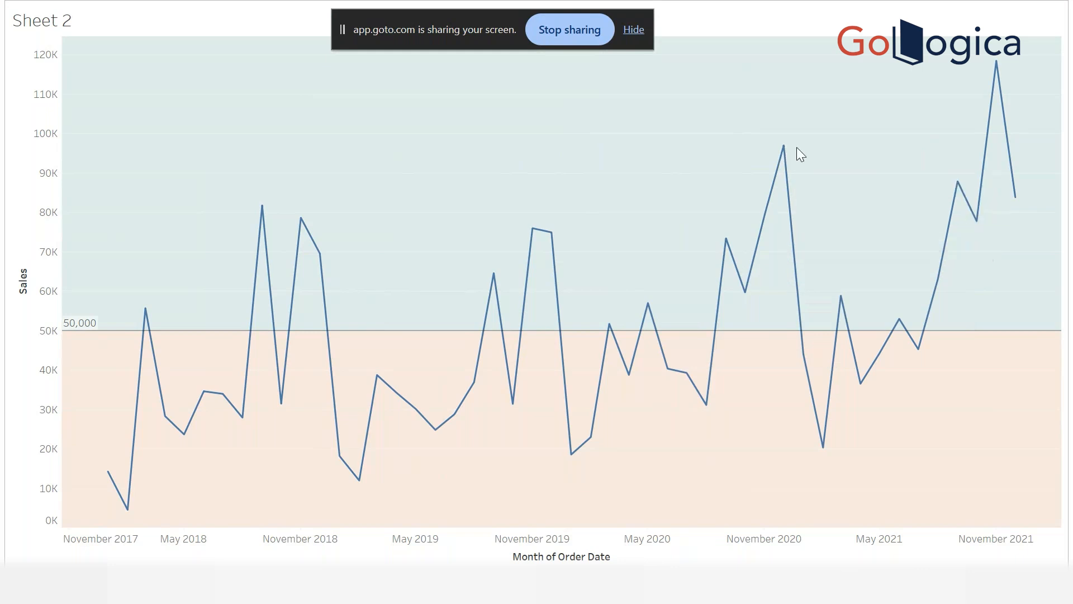
{"action": "mouse_move", "coordinate": [800, 271]}
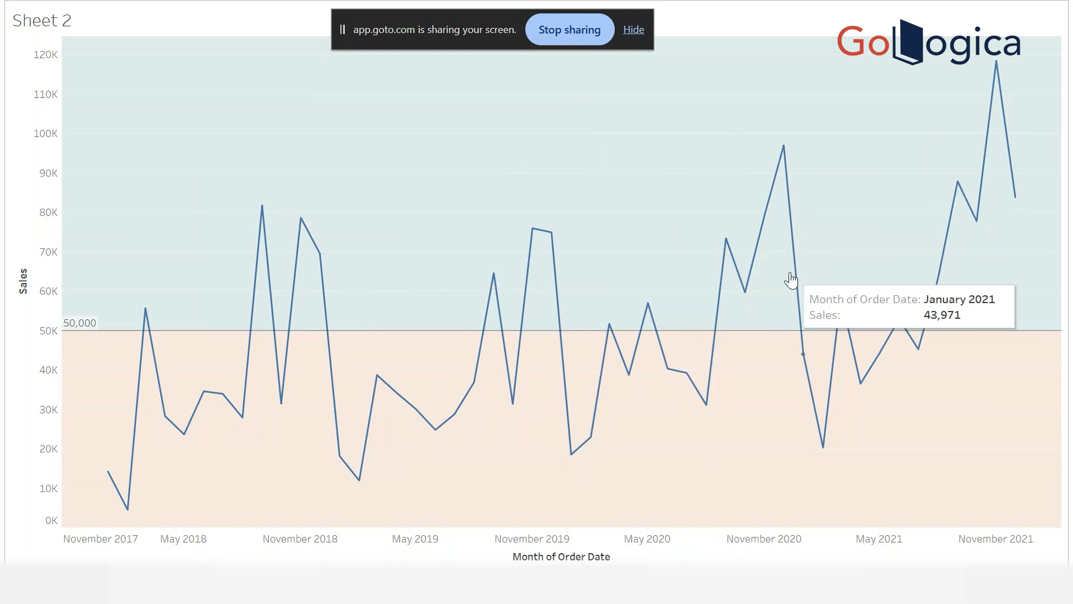
{"action": "mouse_move", "coordinate": [790, 207]}
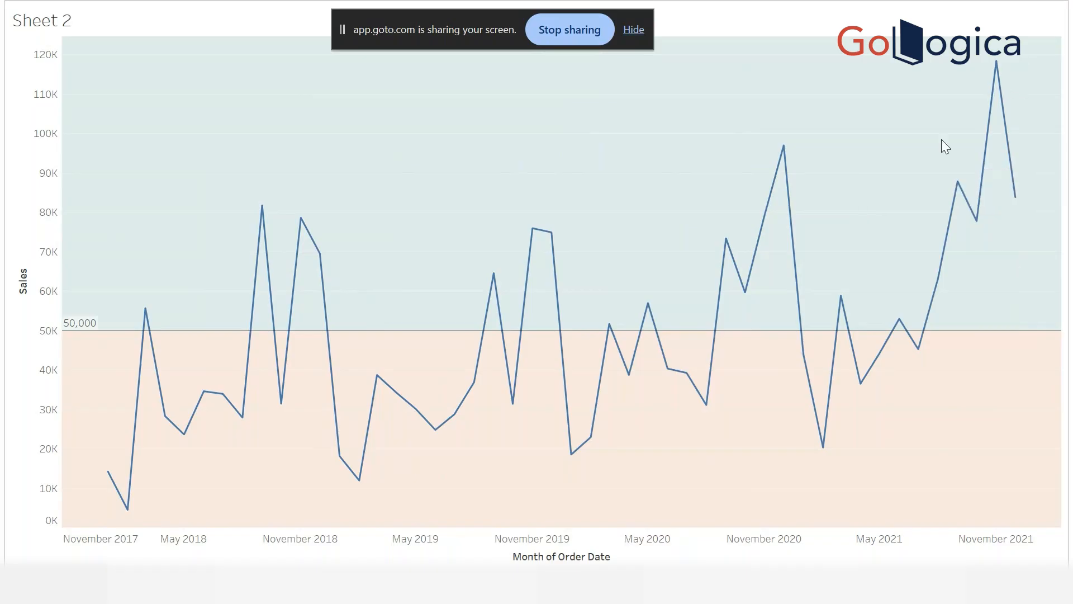
{"action": "mouse_move", "coordinate": [996, 80]}
{"action": "left_click", "coordinate": [73, 328]}
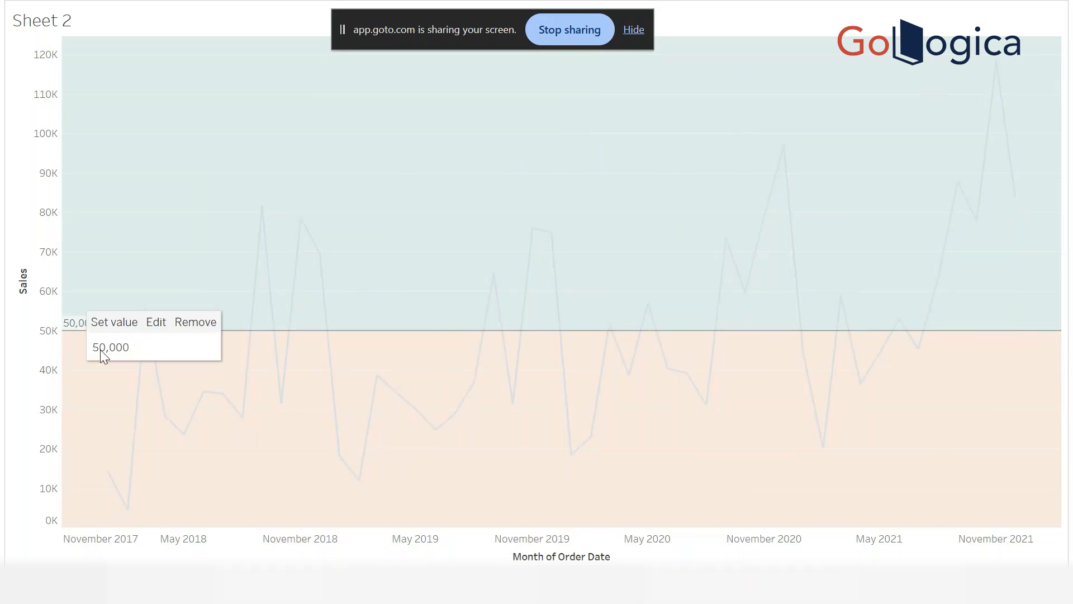
{"action": "key", "text": "Escape"}
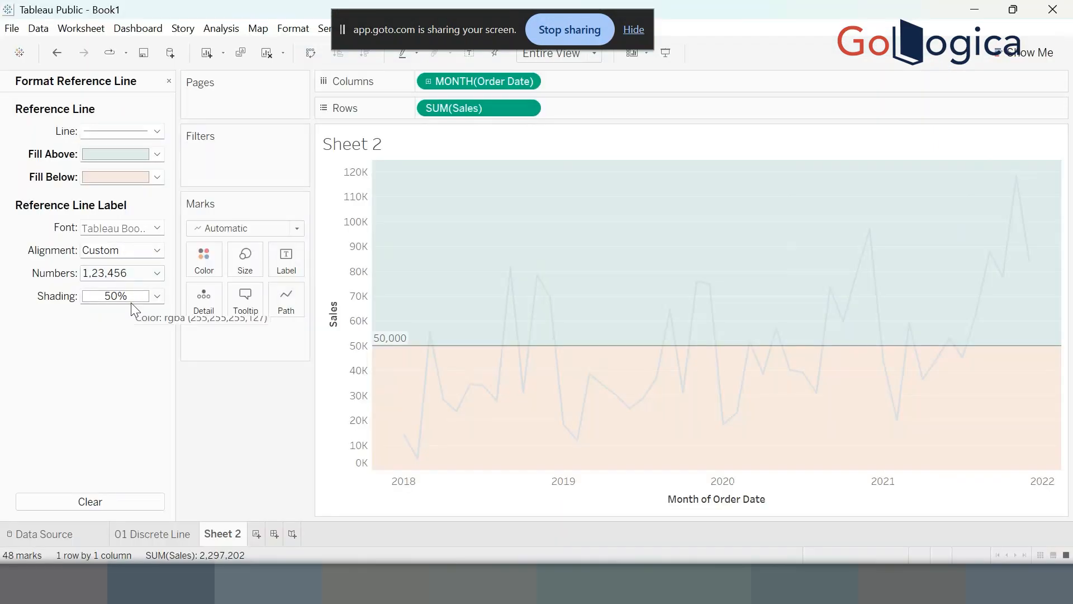
Change the constant line's value to 25,000 and review the chart in presentation mode.
{"action": "left_click", "coordinate": [393, 346]}
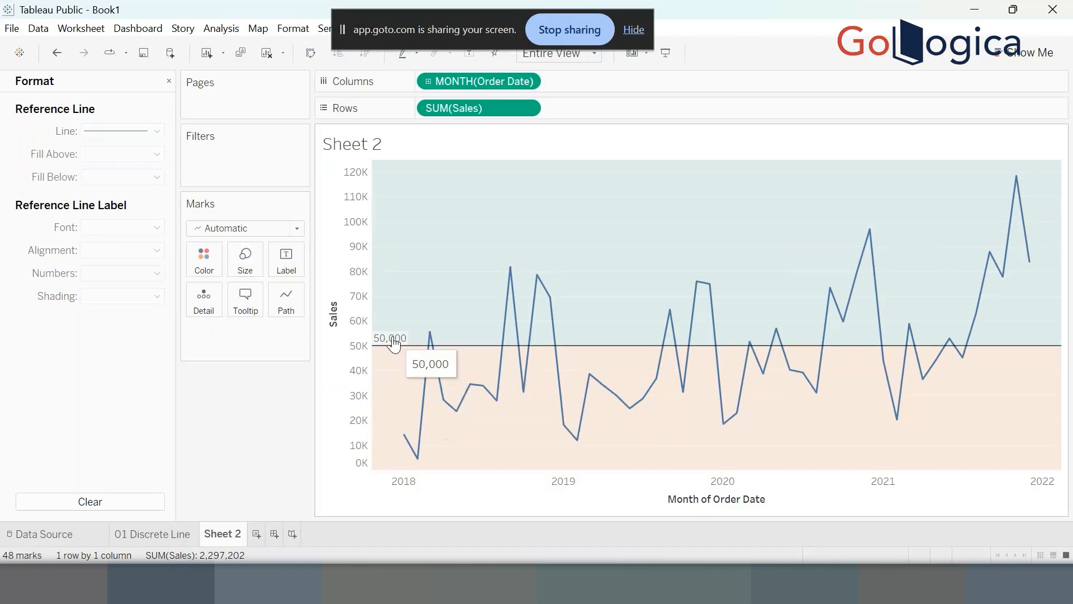
{"action": "left_click", "coordinate": [394, 345]}
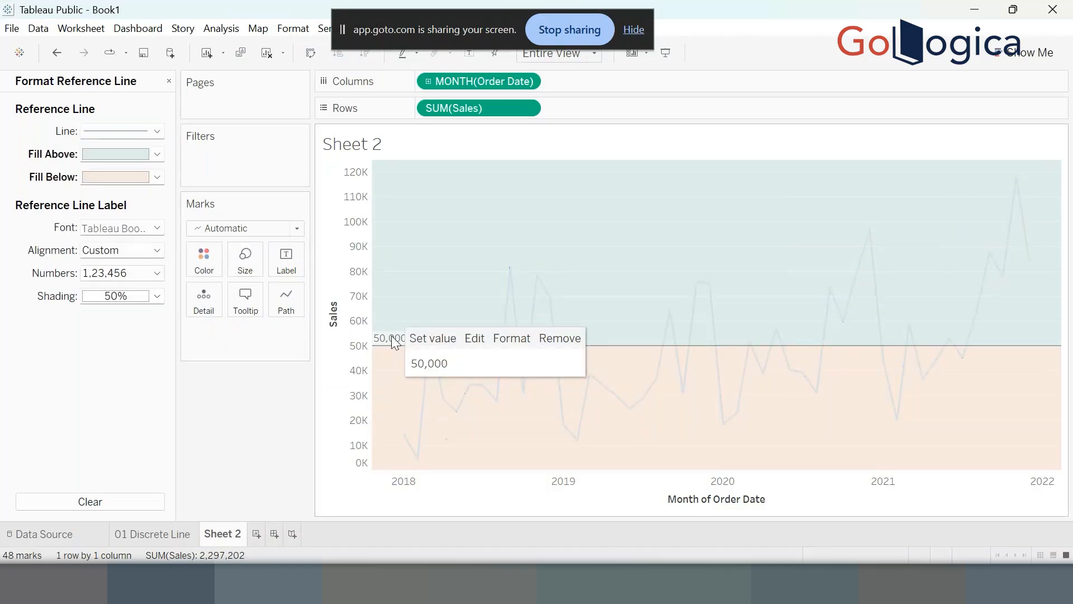
{"action": "left_click", "coordinate": [474, 337]}
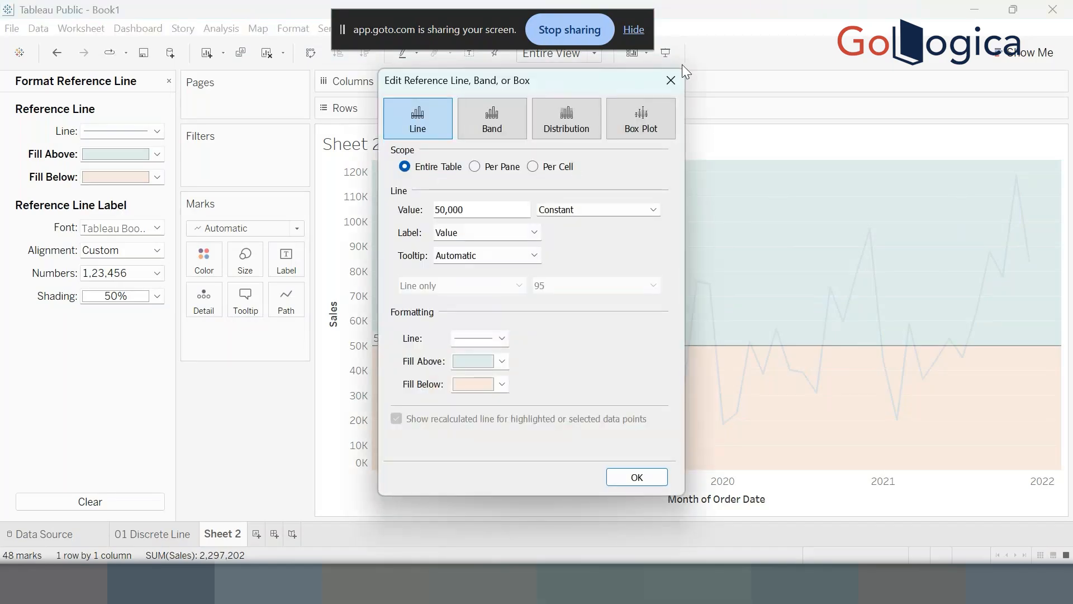
{"action": "left_click", "coordinate": [445, 206]}
{"action": "key", "text": "BackSpace"}
{"action": "key", "text": "Home"}
{"action": "type", "text": "2"}
{"action": "key", "text": "Return"}
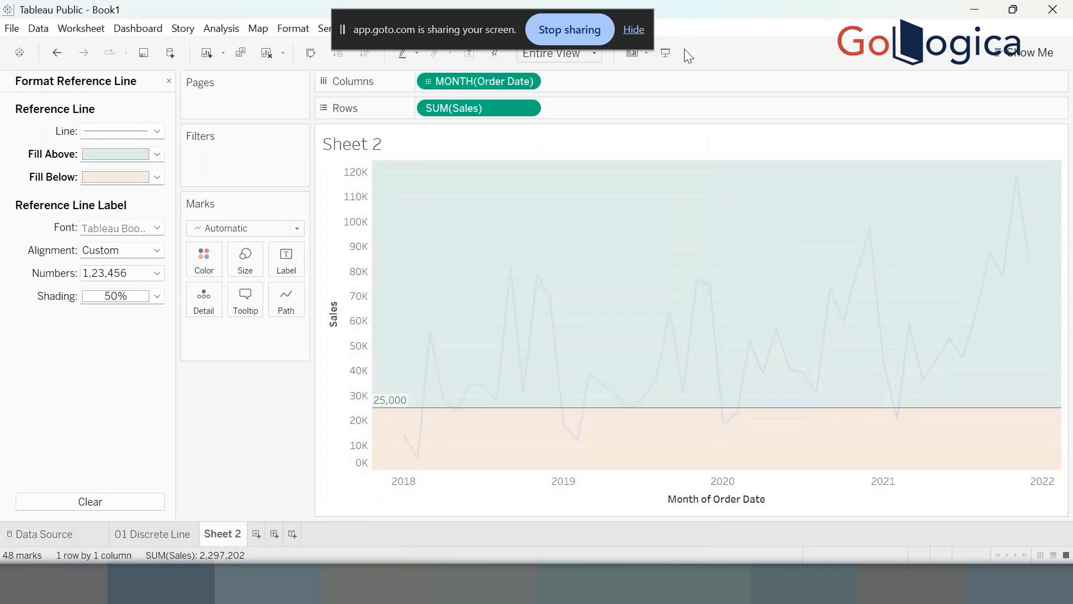
{"action": "left_click", "coordinate": [666, 52]}
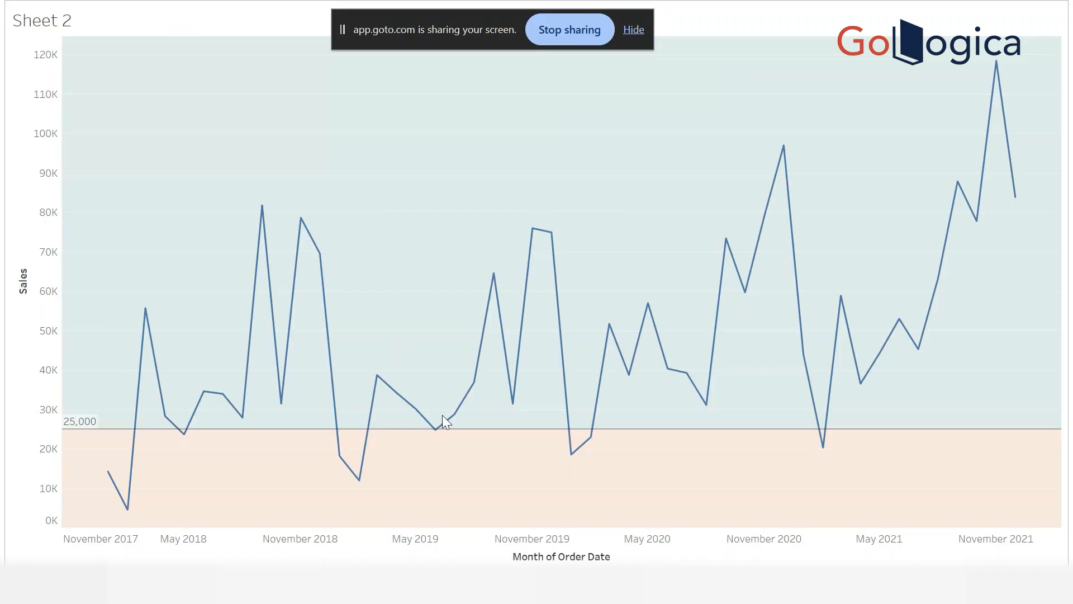
{"action": "key", "text": "Escape"}
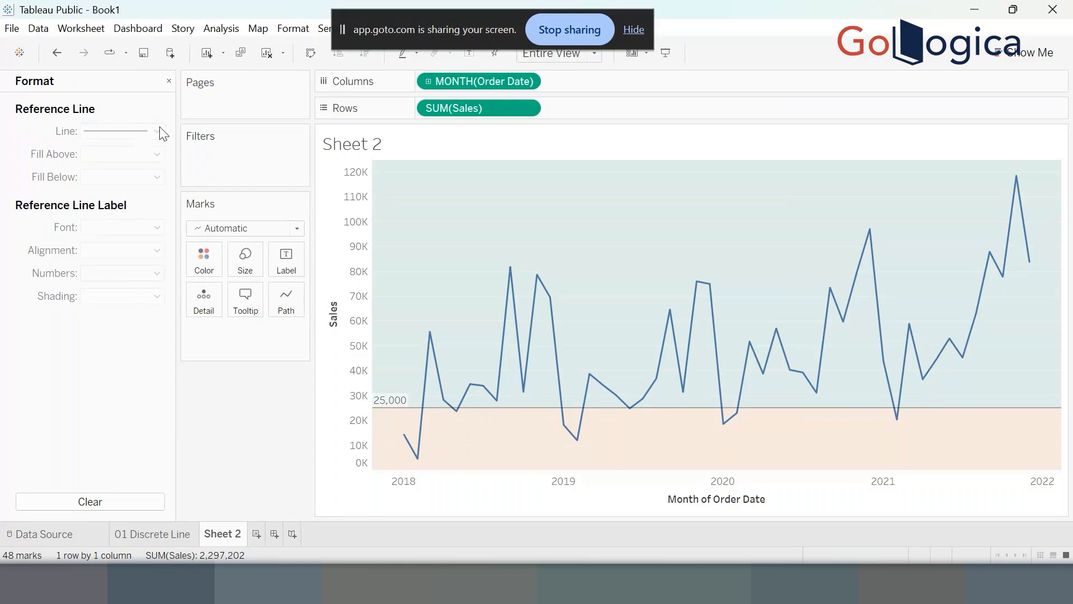
Close the reference line formatting and add a forecast to the monthly sales chart.
{"action": "left_click", "coordinate": [168, 81]}
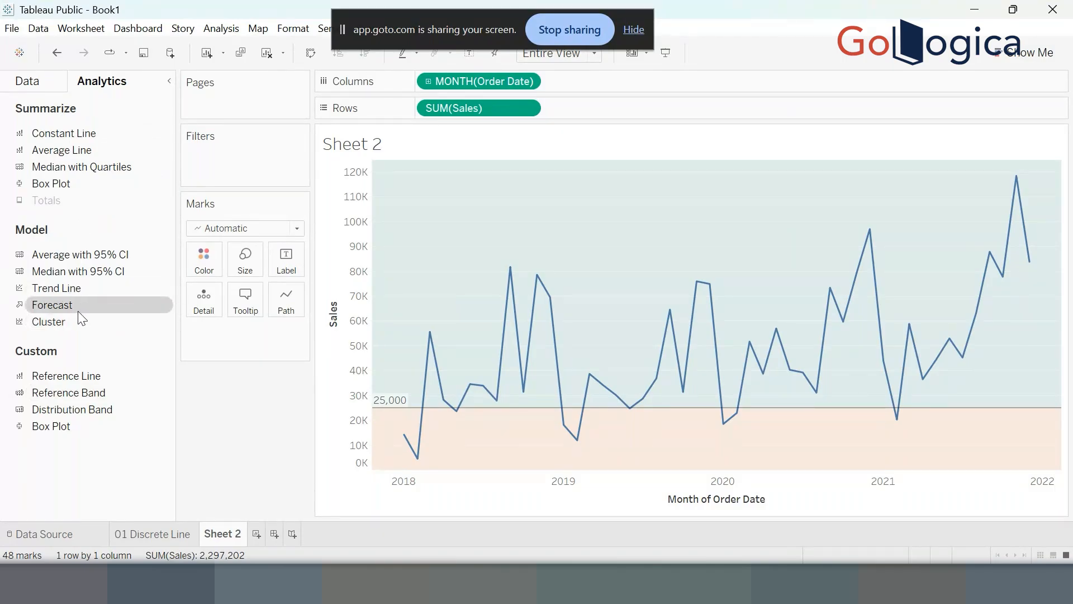
{"action": "left_click_drag", "start_coordinate": [72, 303], "coordinate": [416, 176]}
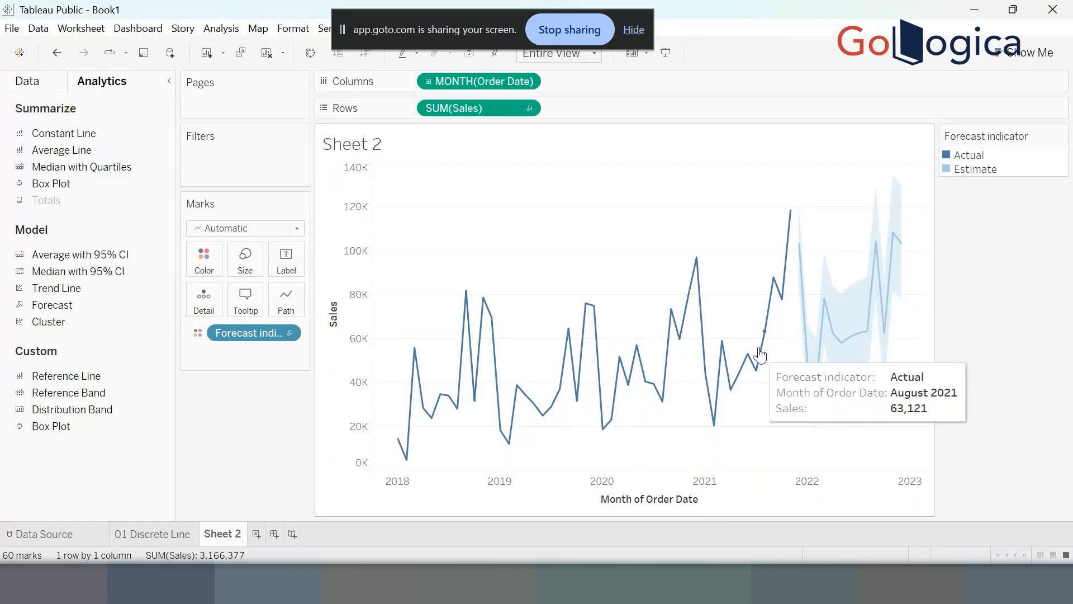
Set the forecast length to exactly 2 years in the forecast options of the monthly sales chart.
{"action": "right_click", "coordinate": [844, 315]}
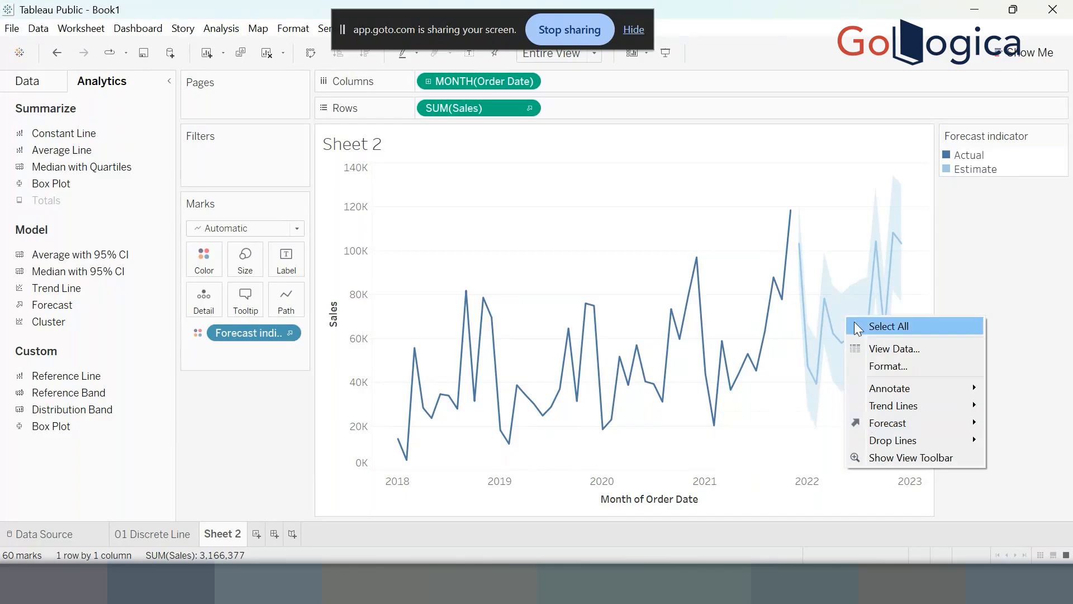
{"action": "mouse_move", "coordinate": [907, 420]}
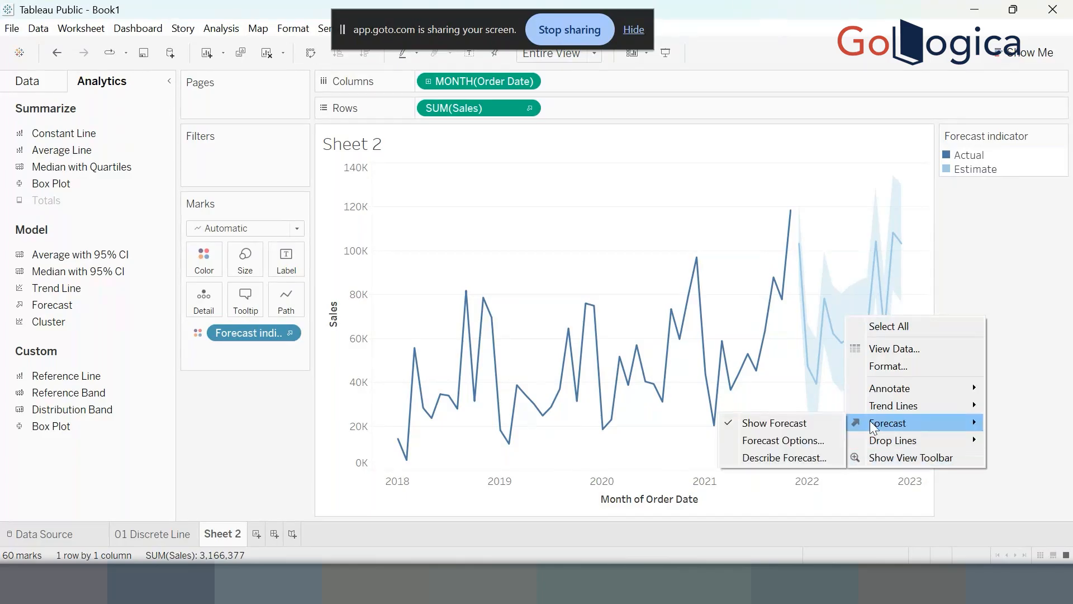
{"action": "left_click", "coordinate": [794, 442]}
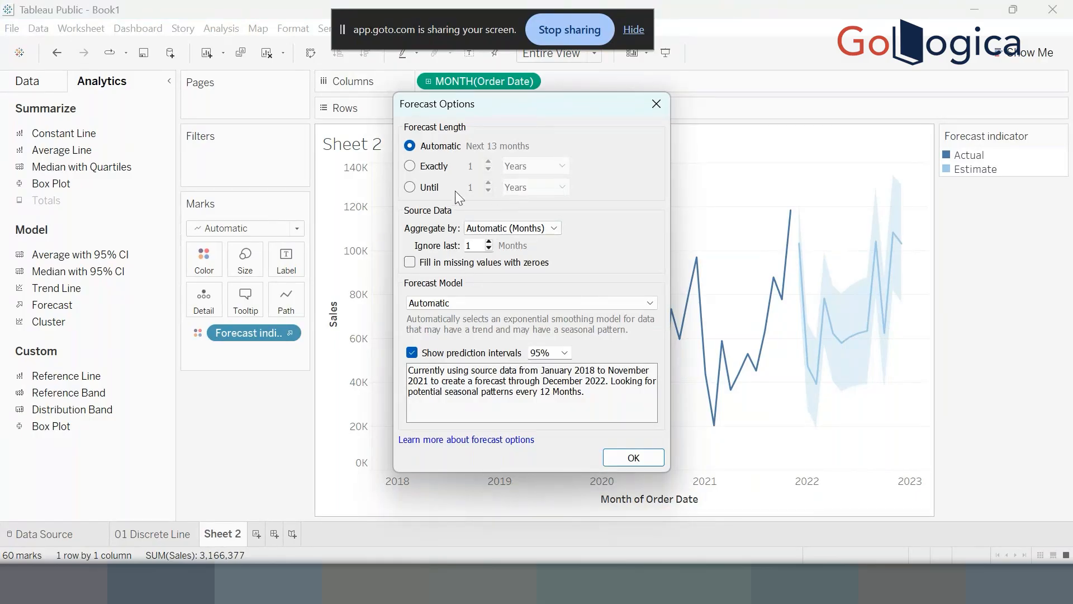
{"action": "left_click", "coordinate": [425, 166]}
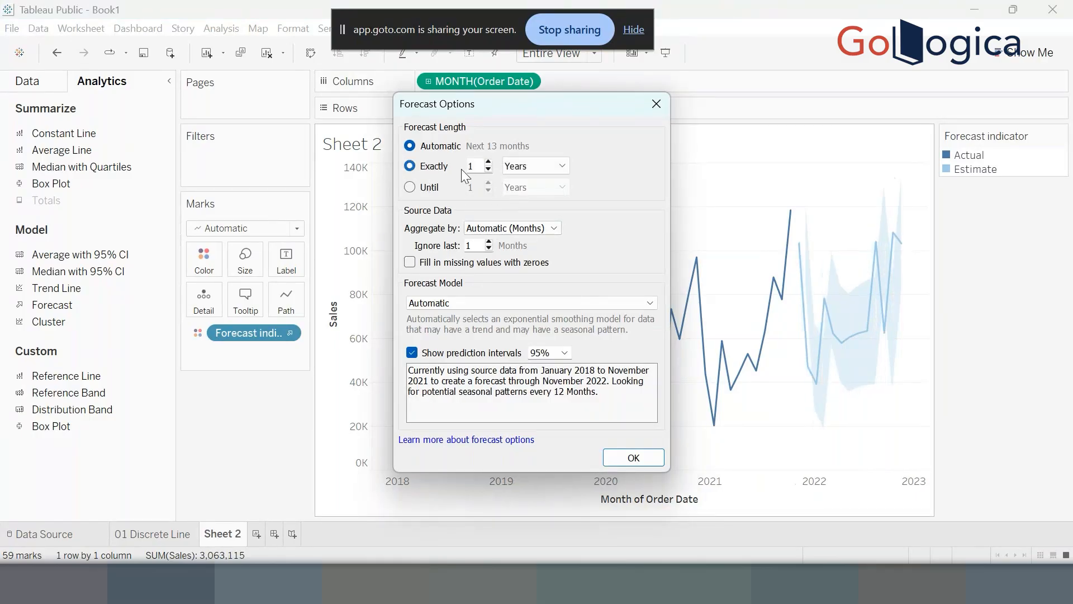
{"action": "left_click", "coordinate": [489, 162]}
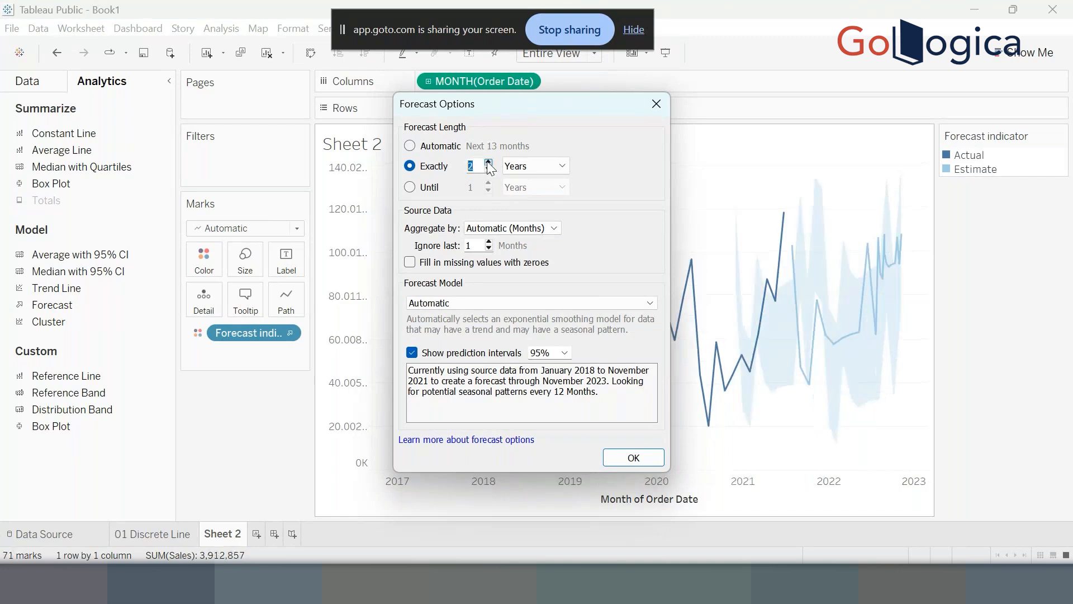
{"action": "left_click", "coordinate": [489, 162]}
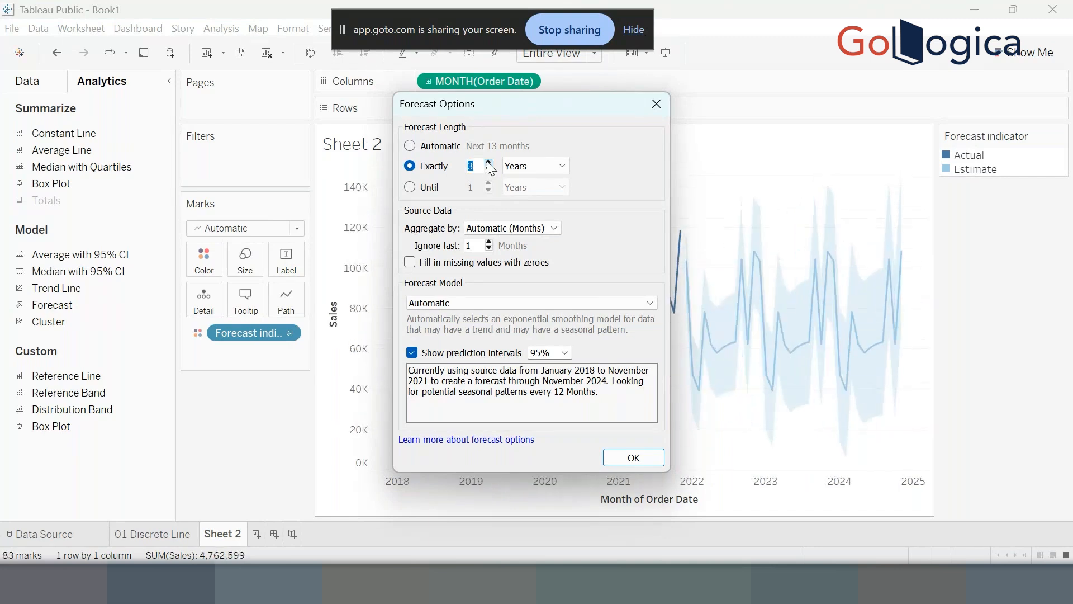
{"action": "key", "text": "Down"}
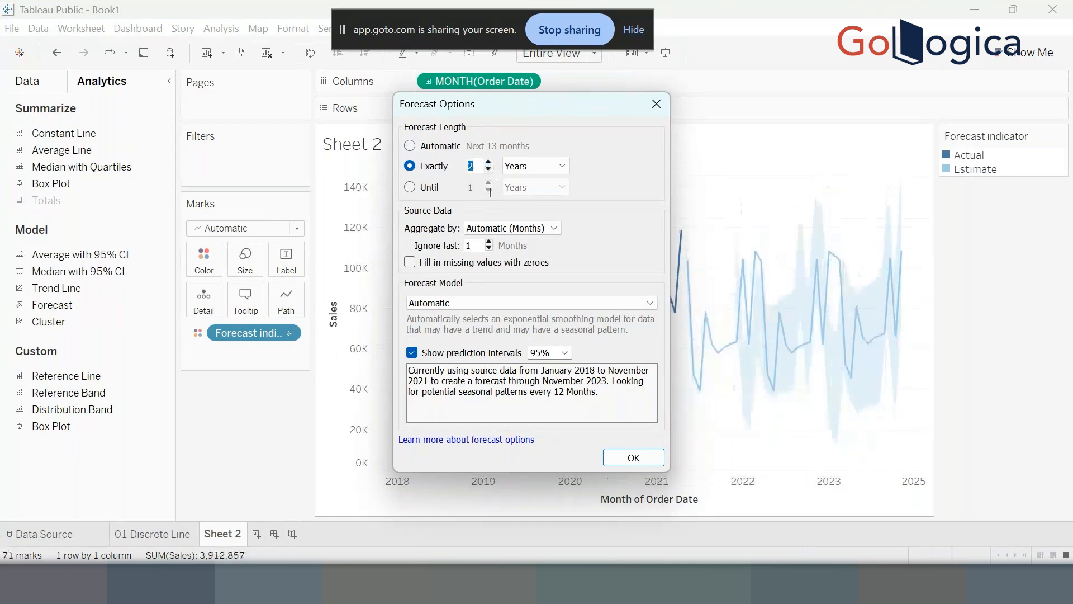
{"action": "left_click", "coordinate": [643, 456]}
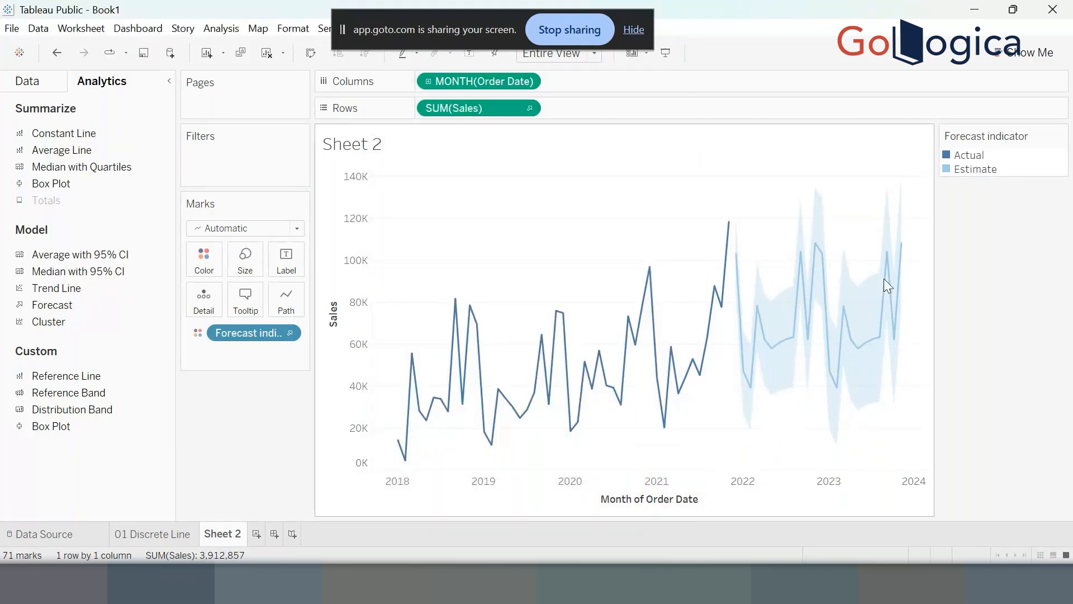
{"action": "mouse_move", "coordinate": [899, 254]}
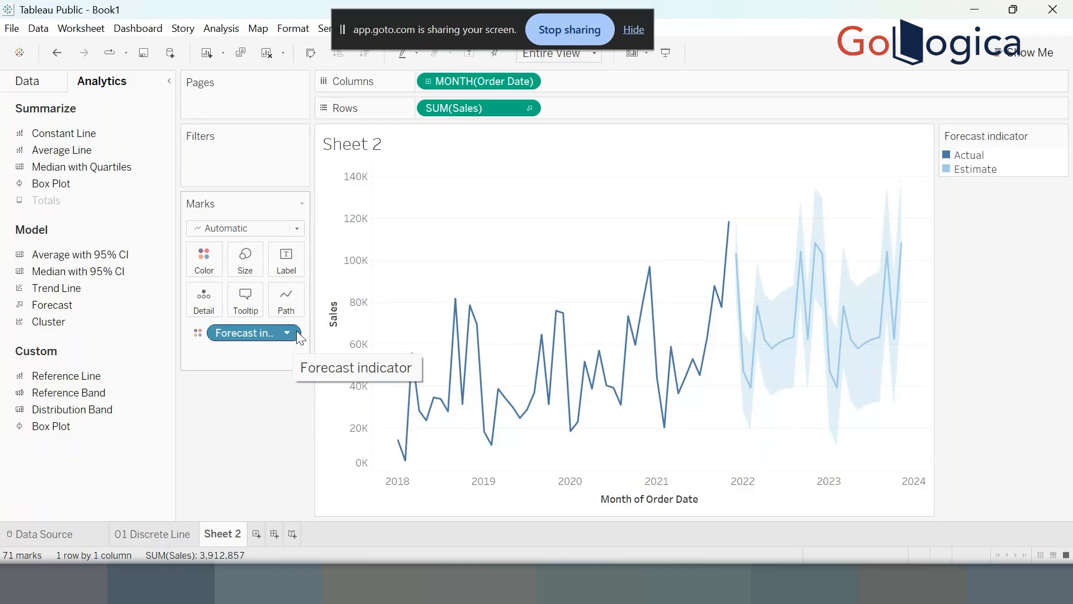
Rename the current worksheet as "02 Continious Line".
{"action": "double_click", "coordinate": [232, 541]}
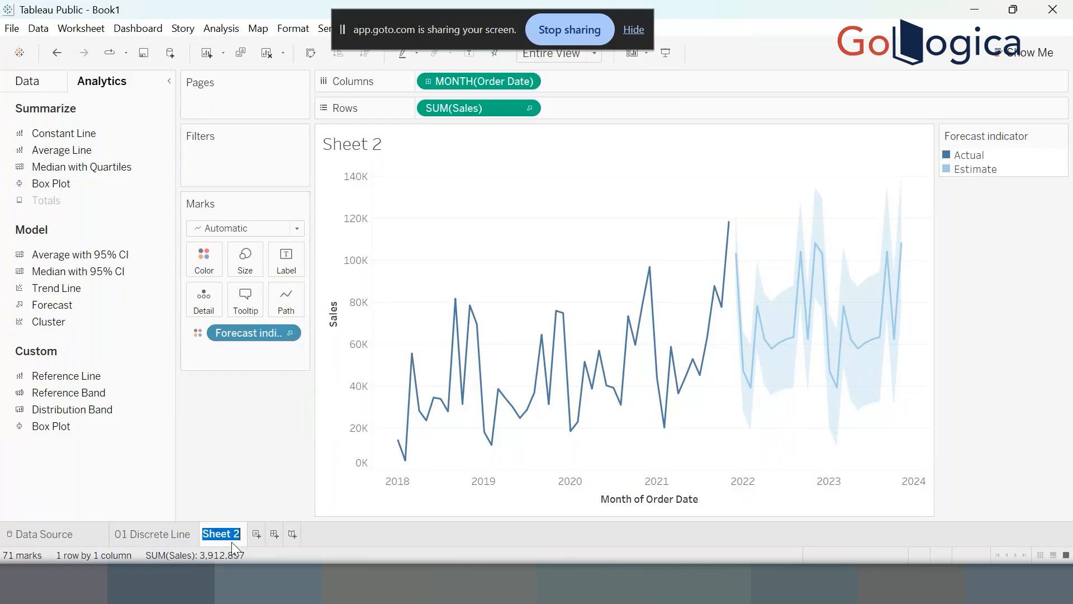
{"action": "type", "text": "02 Continious Line"}
{"action": "key", "text": "Return"}
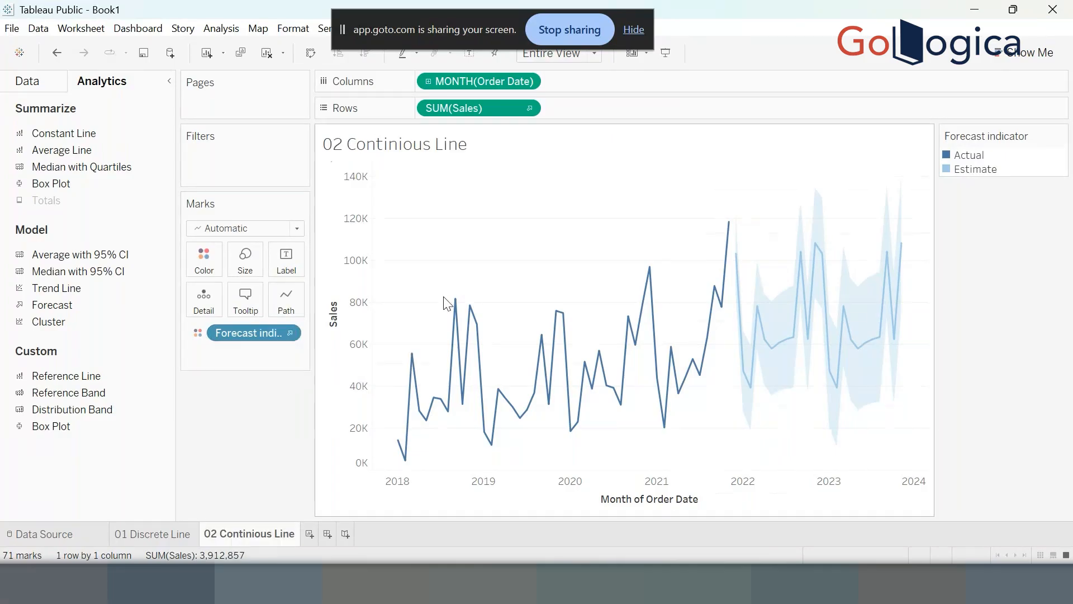
Add a worksheet with a continuous line chart of Sales by year of Order Date, split into coloured lines by Region.
{"action": "left_click", "coordinate": [309, 534]}
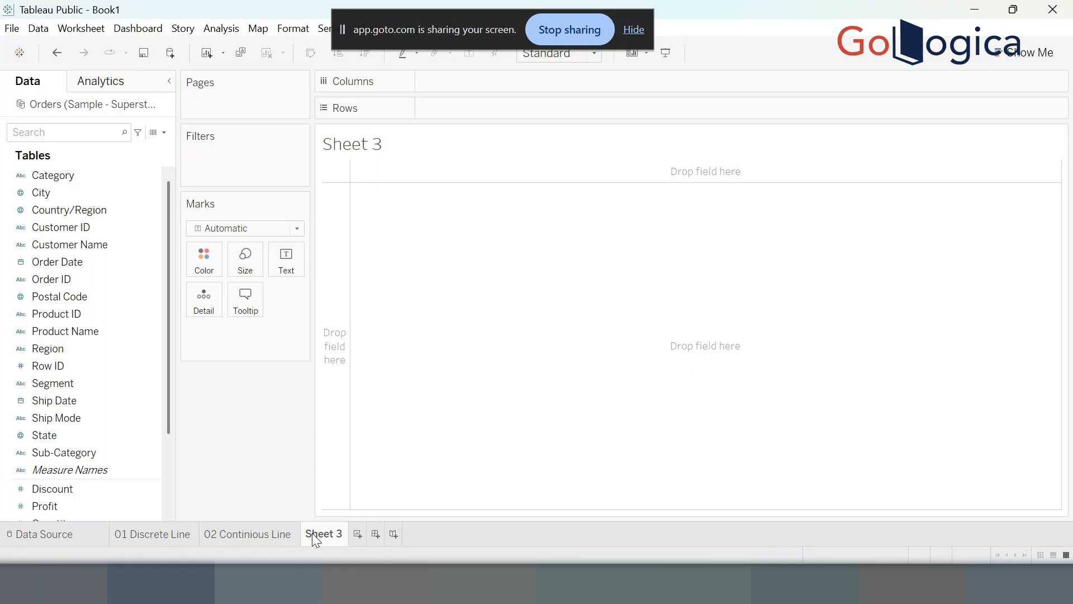
{"action": "scroll", "coordinate": [28, 425], "scroll_direction": "down", "scroll_amount": 2}
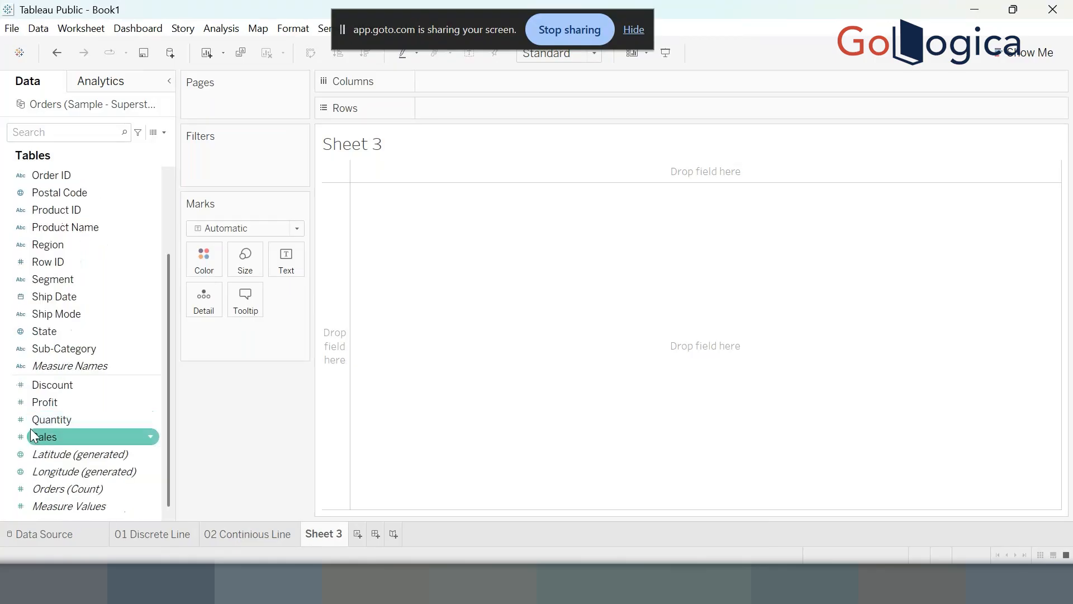
{"action": "scroll", "coordinate": [70, 380], "scroll_direction": "up", "scroll_amount": 2}
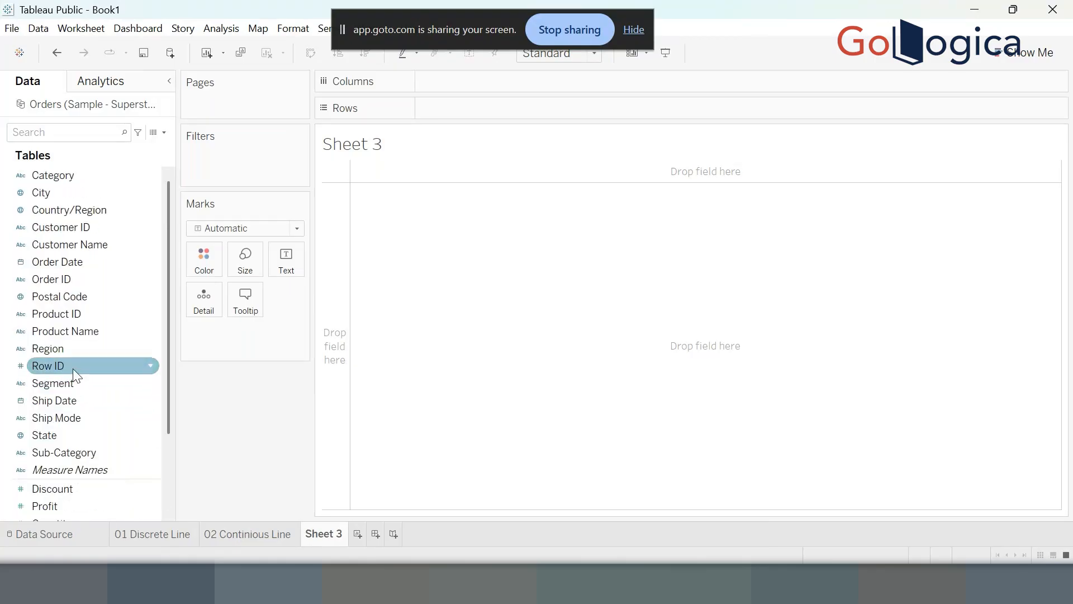
{"action": "left_click", "coordinate": [79, 261]}
{"action": "left_click", "coordinate": [1022, 54]}
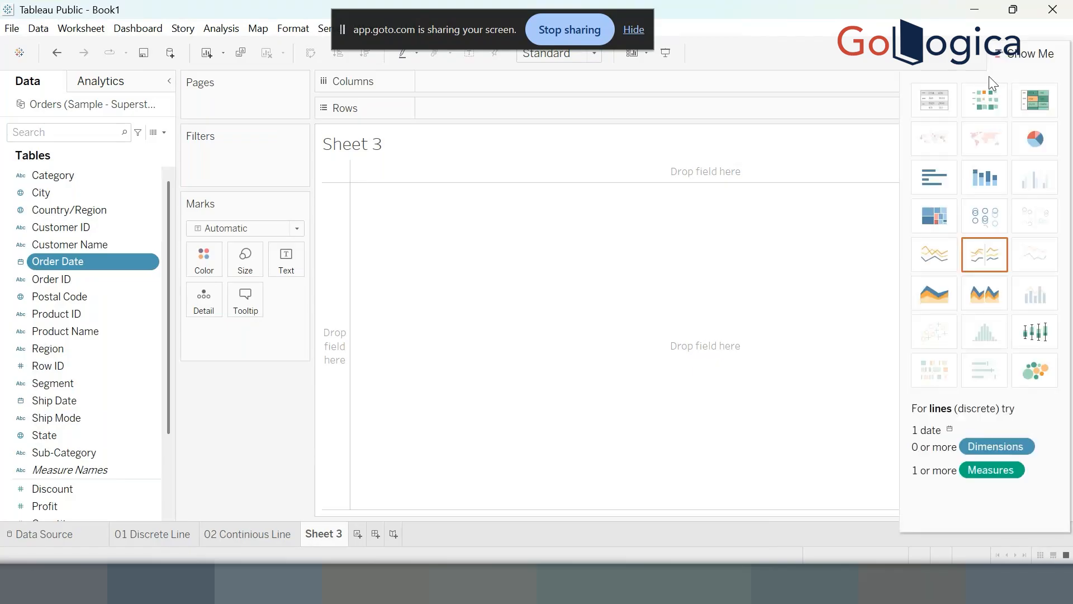
{"action": "left_click", "coordinate": [934, 254]}
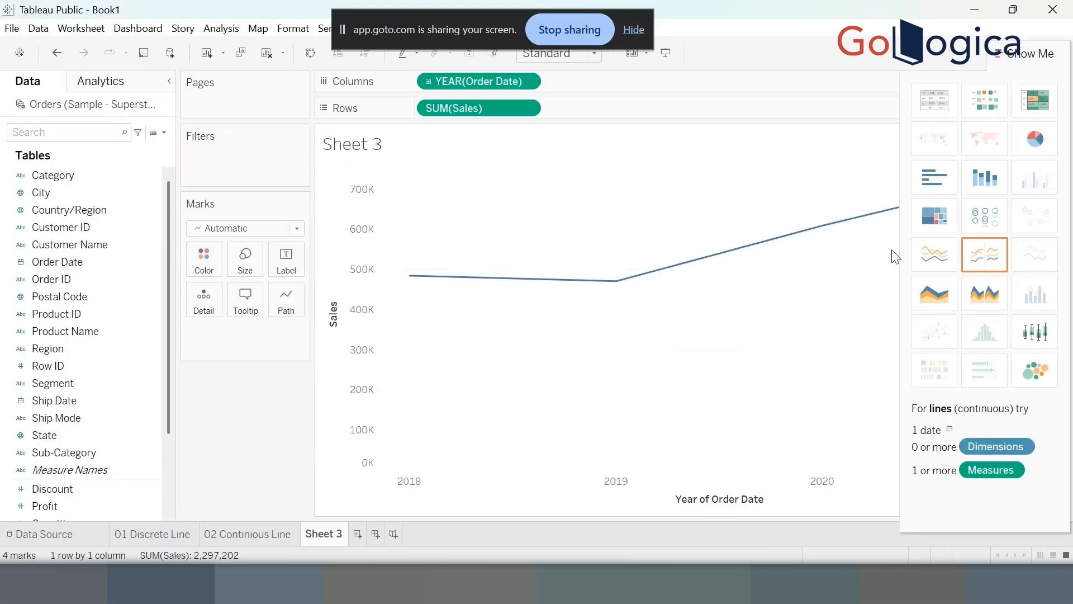
{"action": "left_click", "coordinate": [1027, 56]}
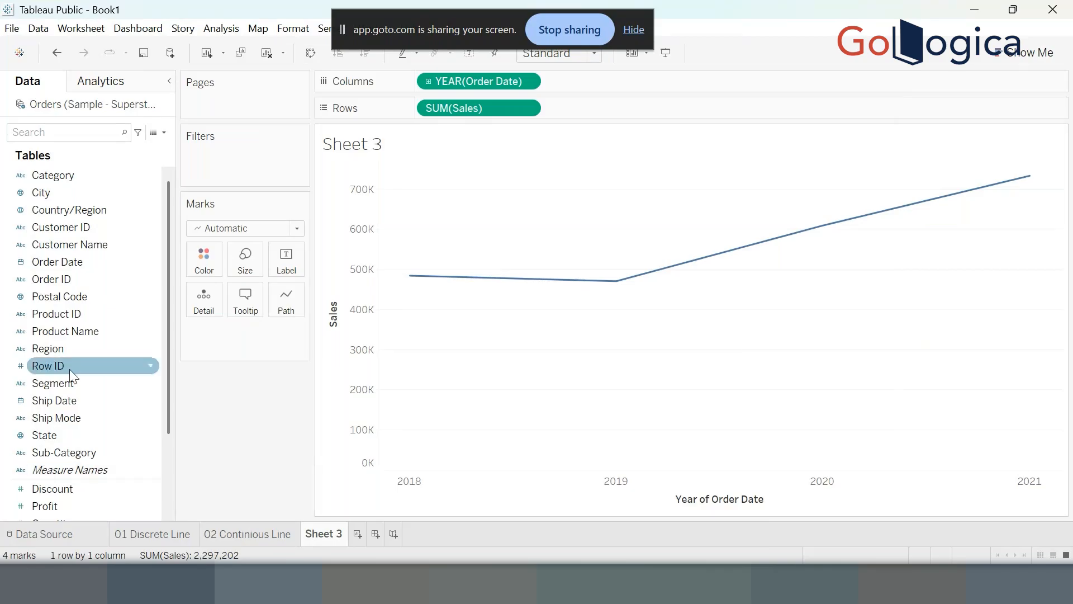
{"action": "left_click", "coordinate": [75, 349]}
{"action": "double_click", "coordinate": [75, 349]}
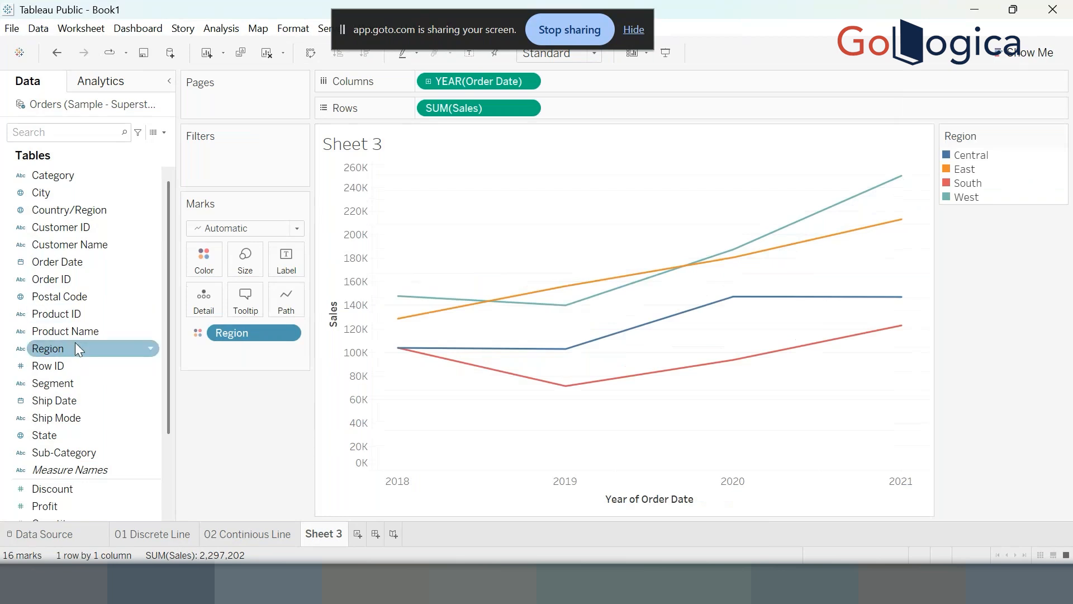
In presentation mode, highlight the West, East, Central and South lines one by one and examine their yearly sales.
{"action": "left_click", "coordinate": [666, 56]}
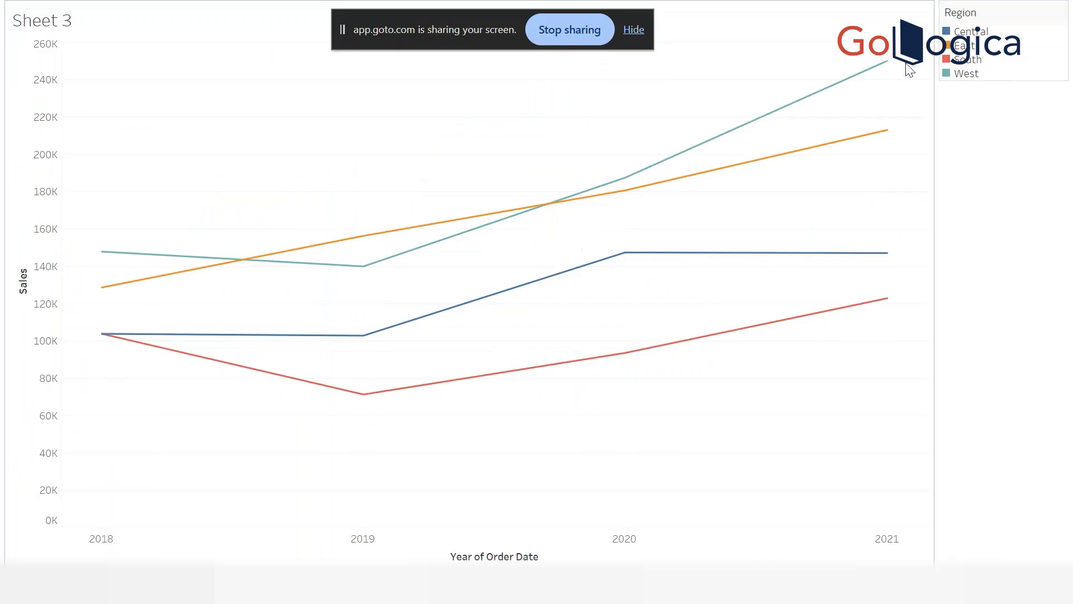
{"action": "left_click", "coordinate": [971, 75]}
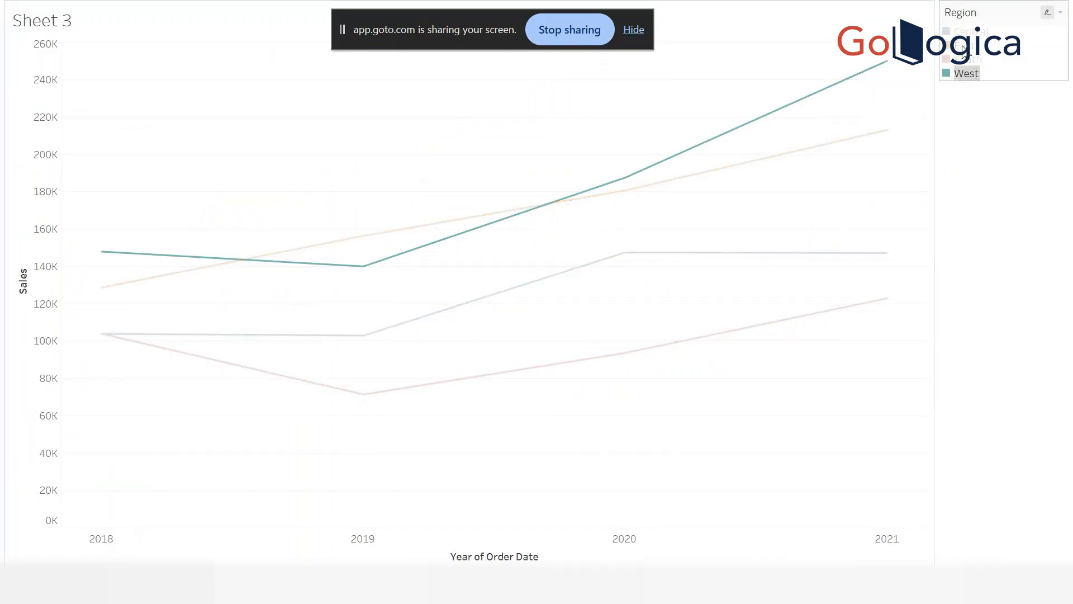
{"action": "left_click", "coordinate": [963, 47]}
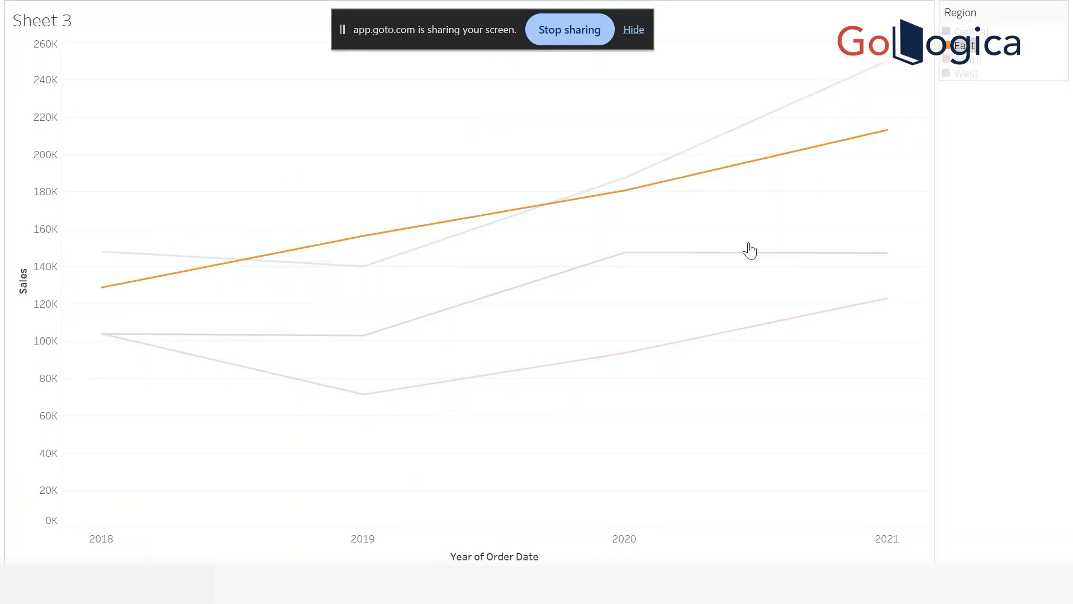
{"action": "left_click", "coordinate": [967, 33]}
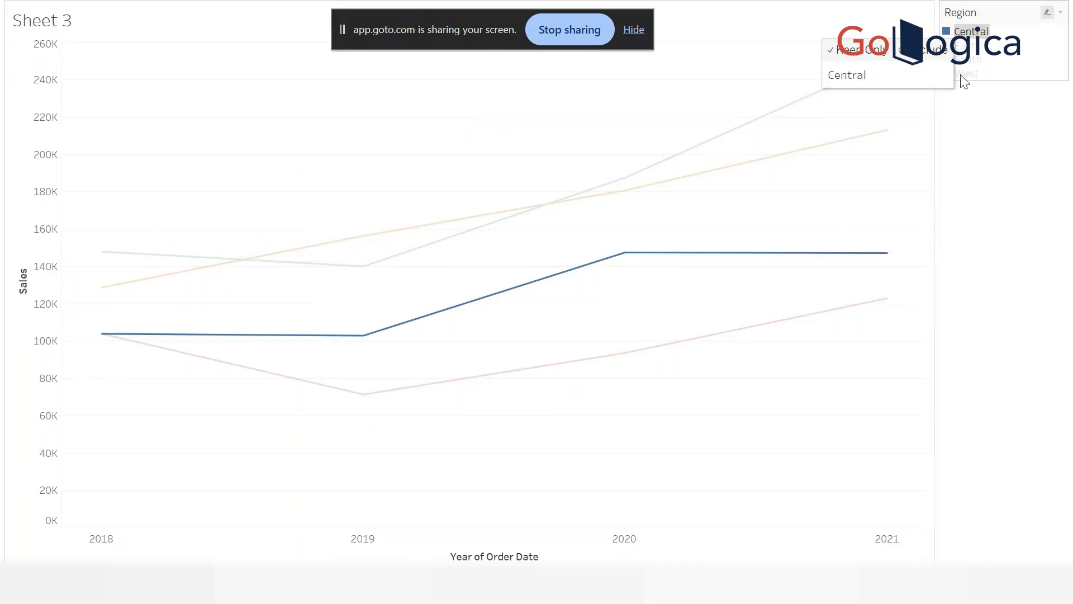
{"action": "left_click", "coordinate": [973, 60]}
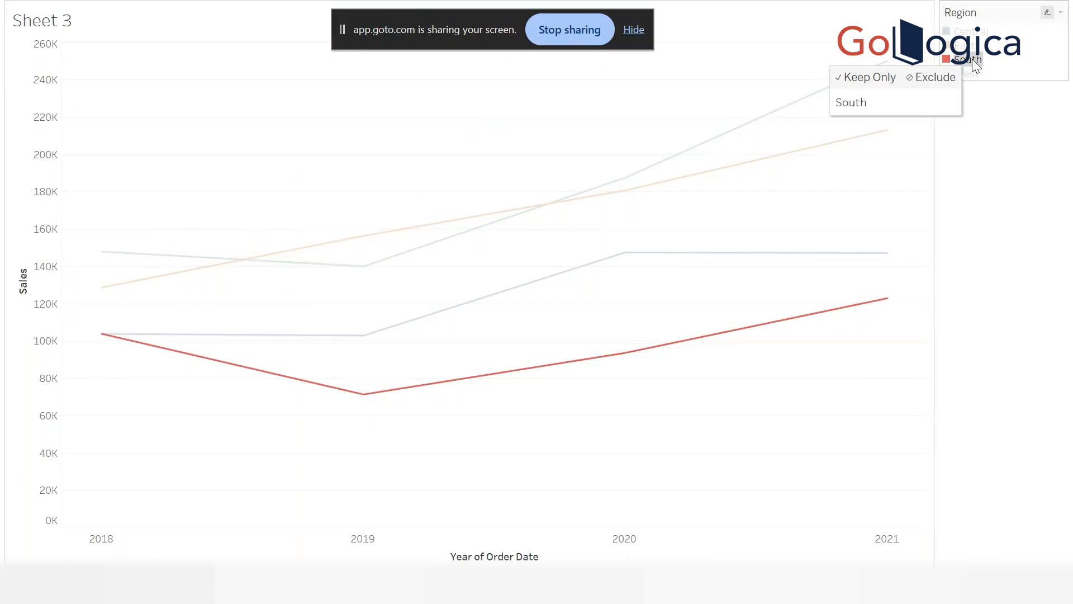
{"action": "mouse_move", "coordinate": [109, 337]}
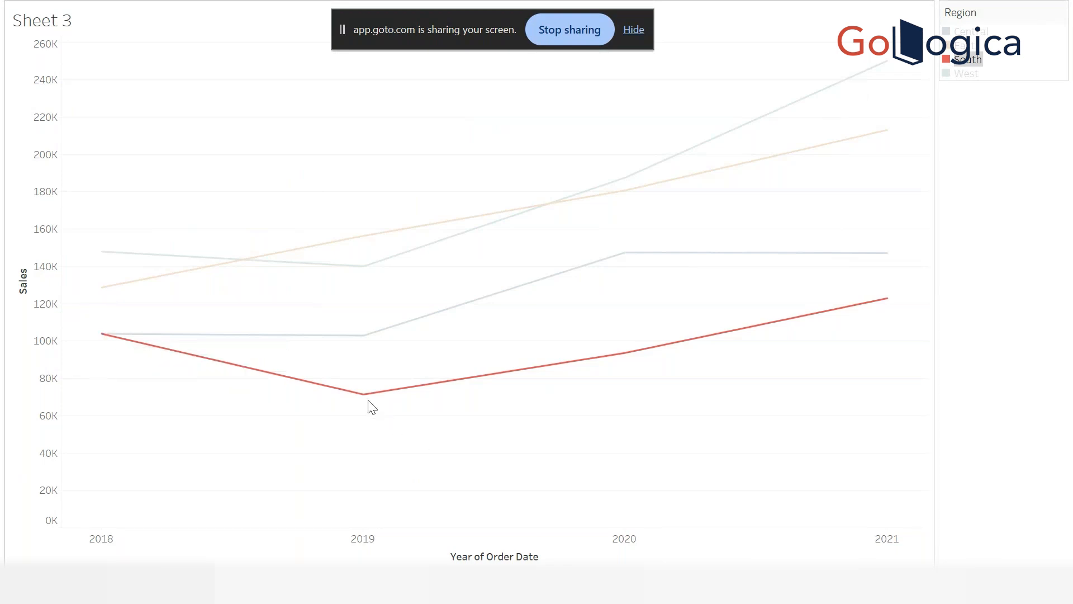
{"action": "mouse_move", "coordinate": [367, 400]}
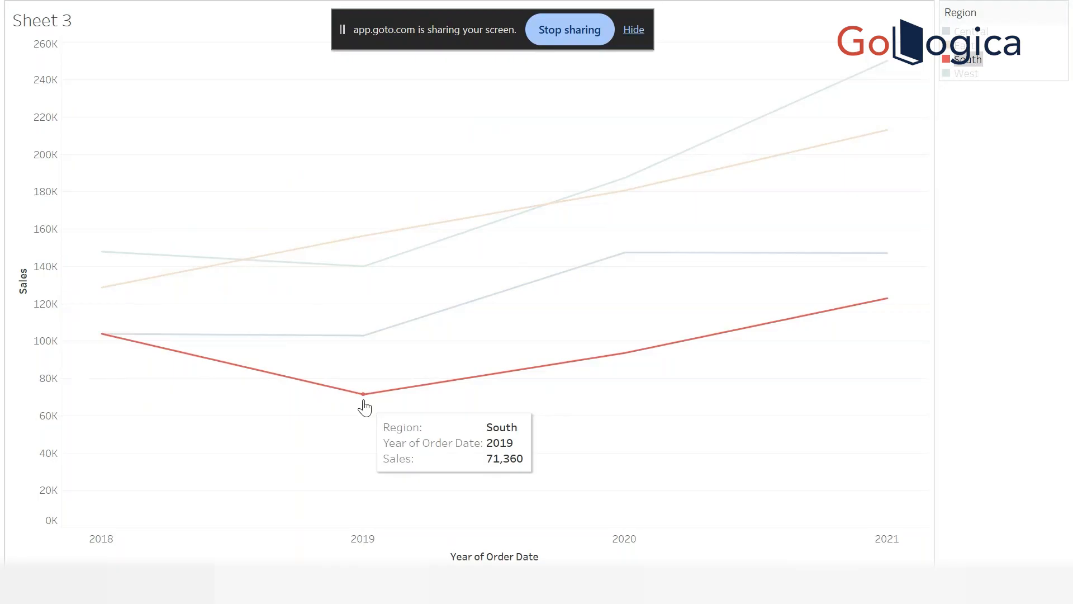
{"action": "left_click", "coordinate": [462, 499]}
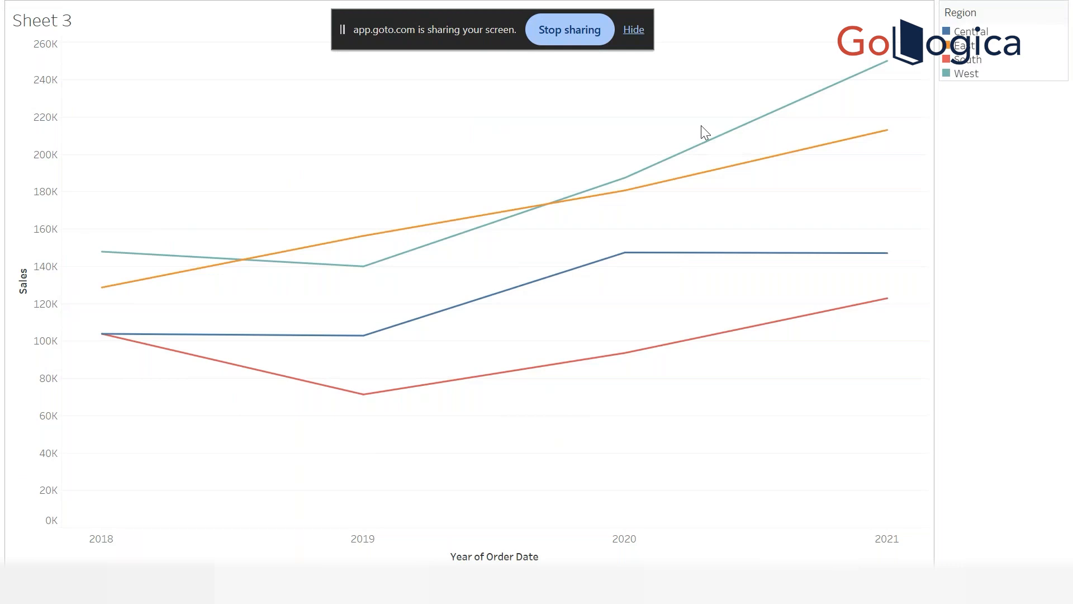
{"action": "mouse_move", "coordinate": [649, 175]}
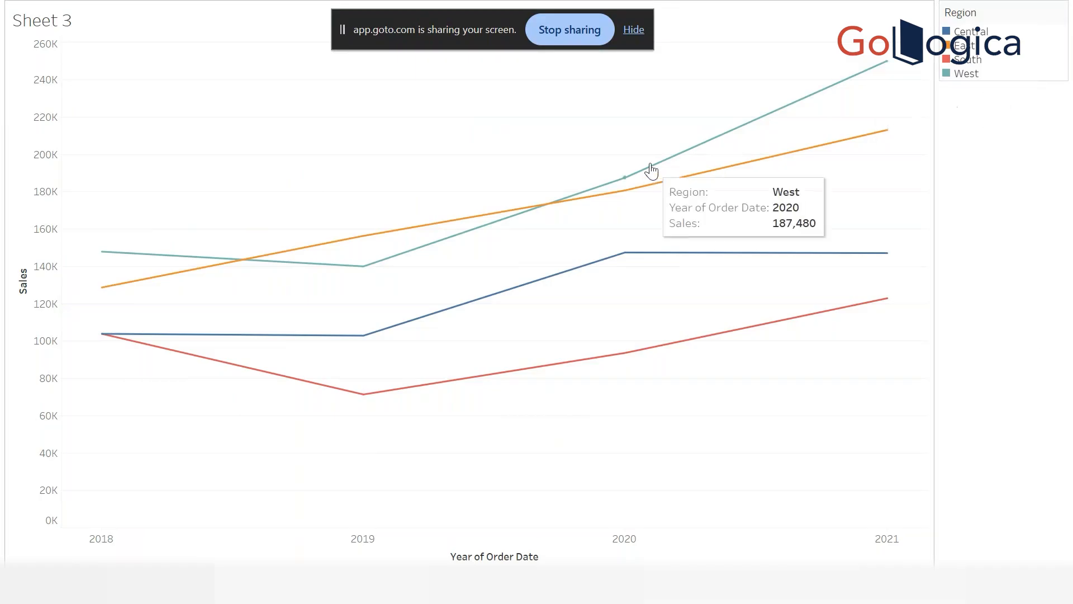
Break the order date down to quarters and show the regional sales chart in presentation mode.
{"action": "key", "text": "Escape"}
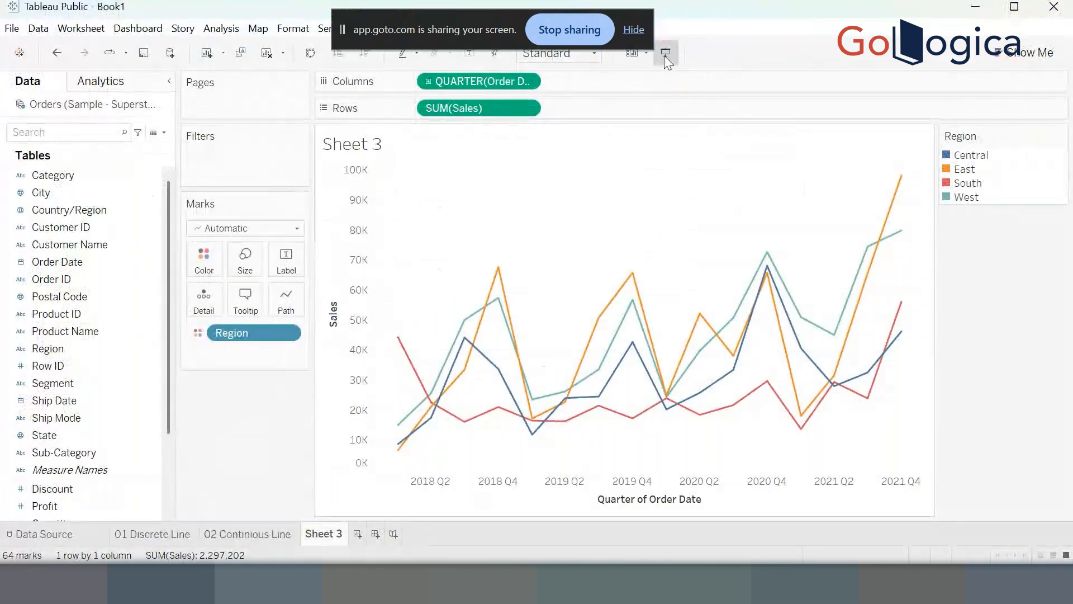
{"action": "left_click", "coordinate": [665, 53]}
{"action": "mouse_move", "coordinate": [842, 218]}
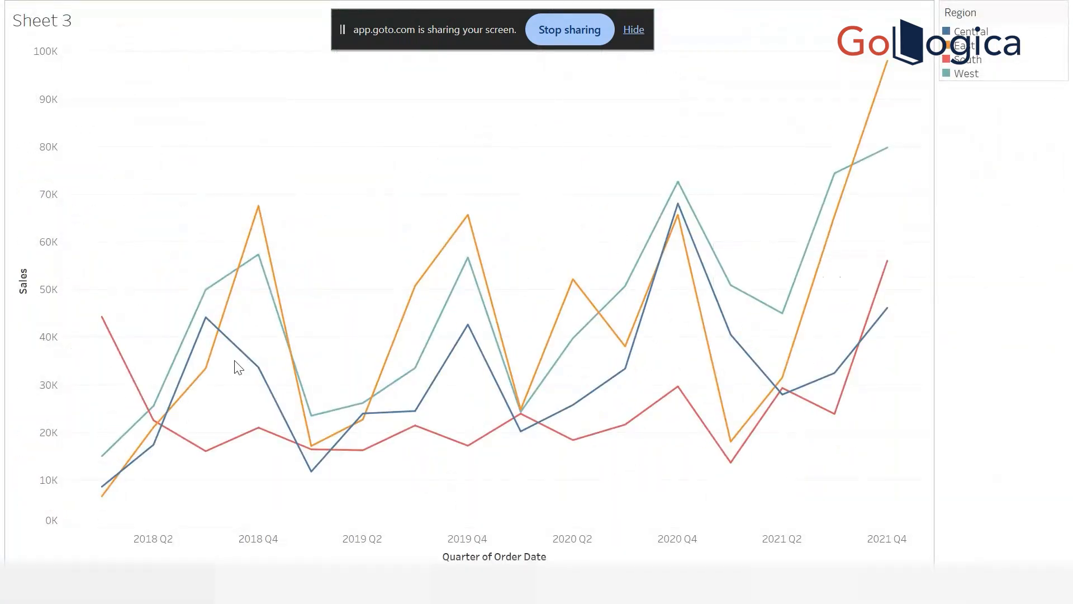
Examine the South region's quarterly sales points and compare them with the other regions around 2018 Q4.
{"action": "left_click", "coordinate": [103, 317]}
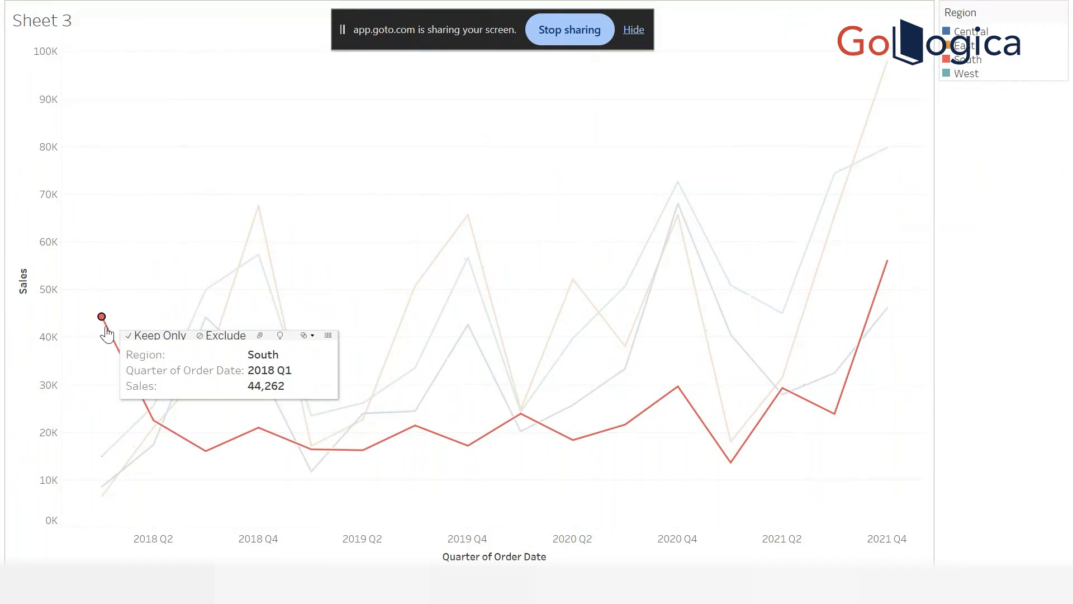
{"action": "mouse_move", "coordinate": [107, 464]}
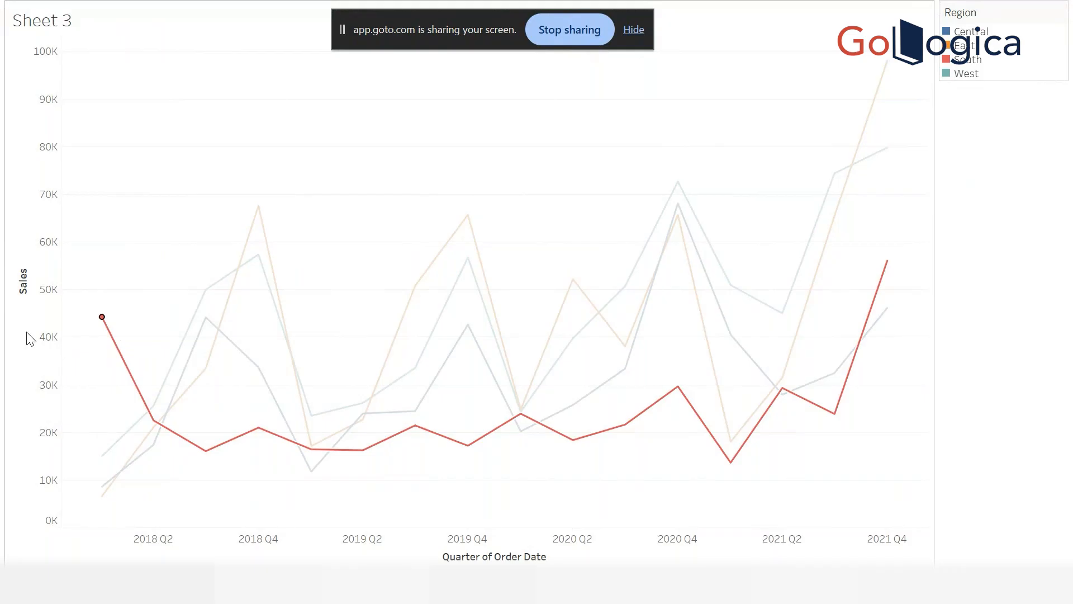
{"action": "mouse_move", "coordinate": [154, 500]}
{"action": "mouse_move", "coordinate": [763, 424]}
{"action": "left_click", "coordinate": [316, 453]}
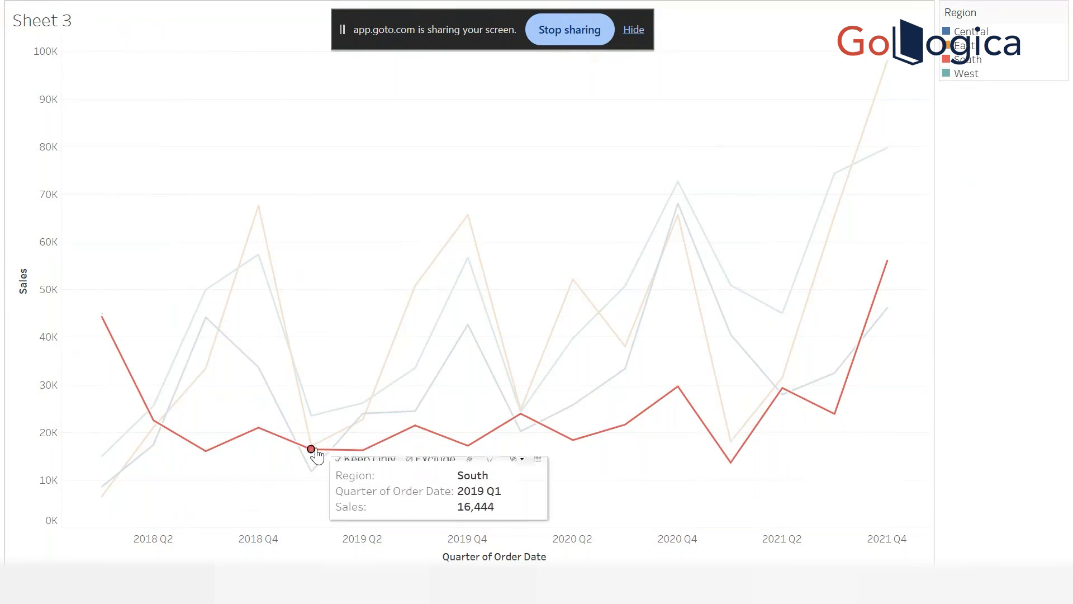
{"action": "left_click", "coordinate": [520, 426]}
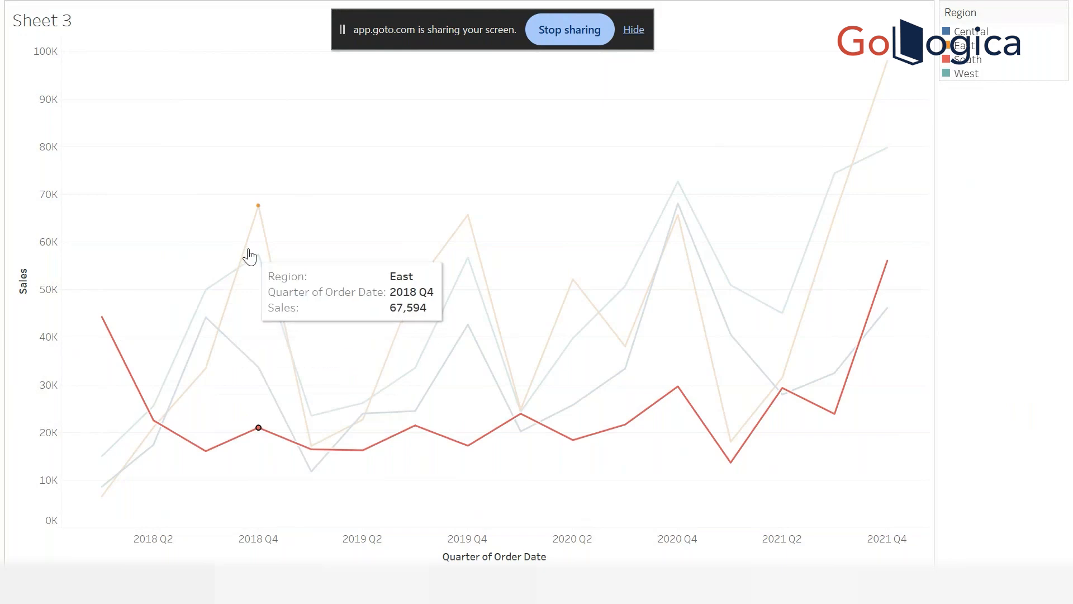
{"action": "left_click", "coordinate": [211, 195]}
{"action": "mouse_move", "coordinate": [210, 349]}
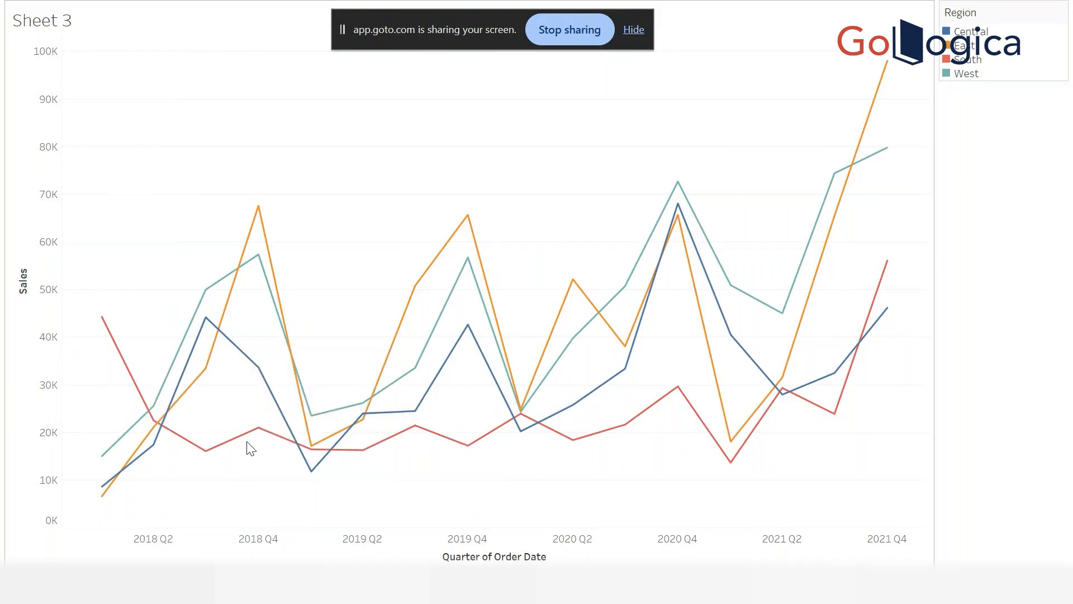
{"action": "mouse_move", "coordinate": [249, 446]}
{"action": "mouse_move", "coordinate": [270, 285]}
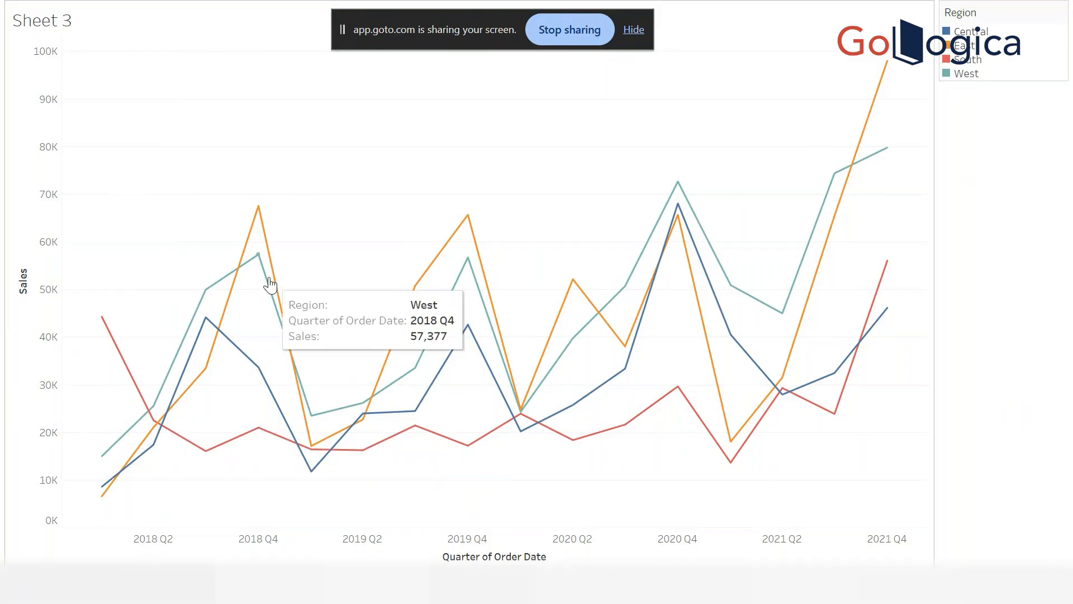
Highlight the South line and compare its 2018 Q4 sales with the West, East and Central points around that quarter.
{"action": "mouse_move", "coordinate": [87, 344]}
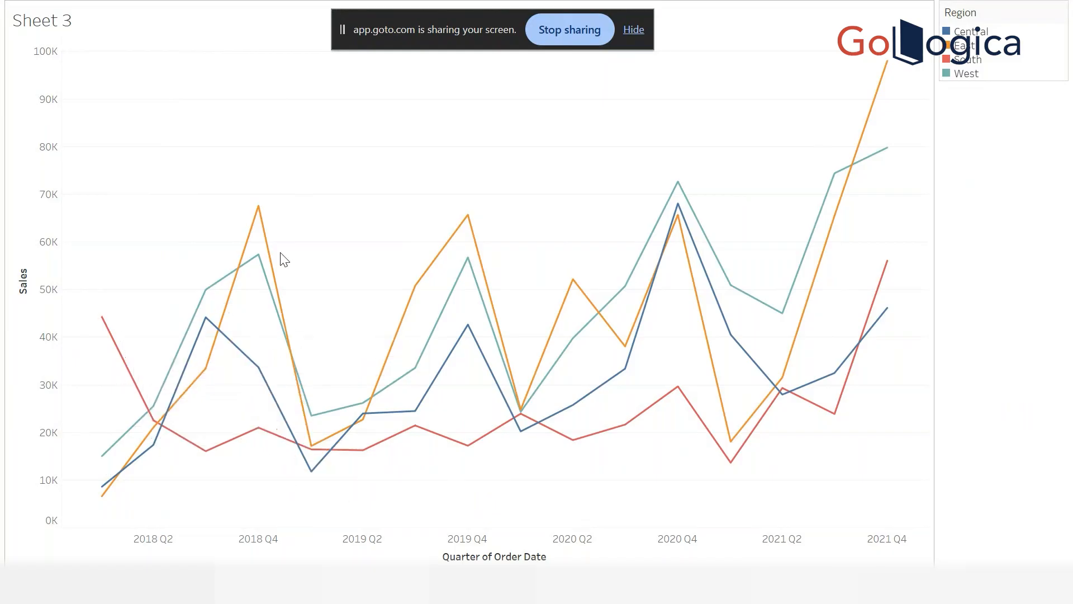
{"action": "mouse_move", "coordinate": [261, 235]}
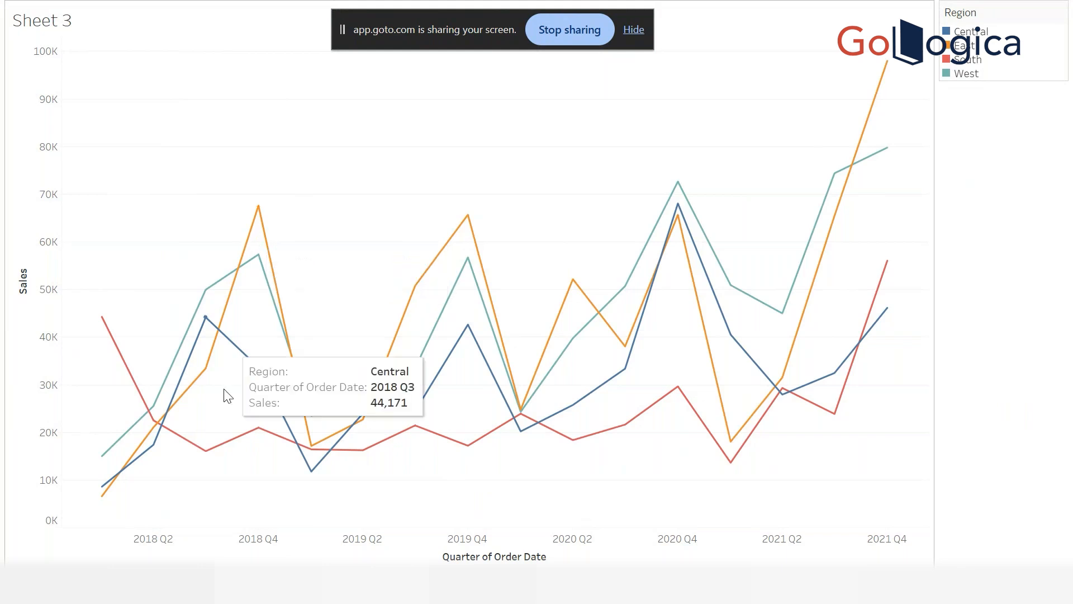
{"action": "left_click", "coordinate": [232, 441]}
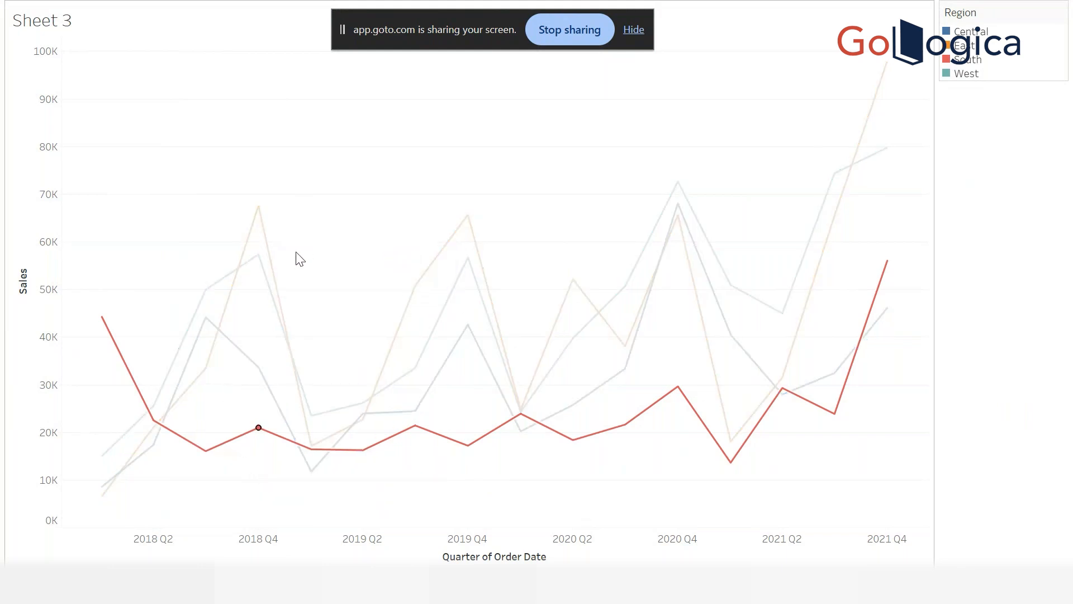
{"action": "left_click", "coordinate": [274, 233]}
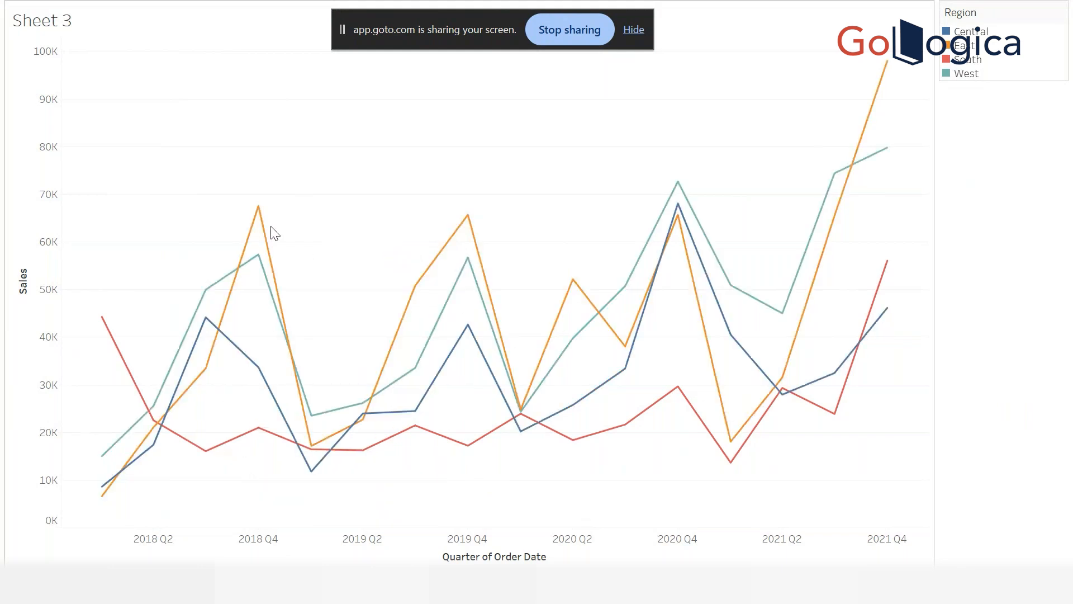
{"action": "left_click", "coordinate": [257, 430]}
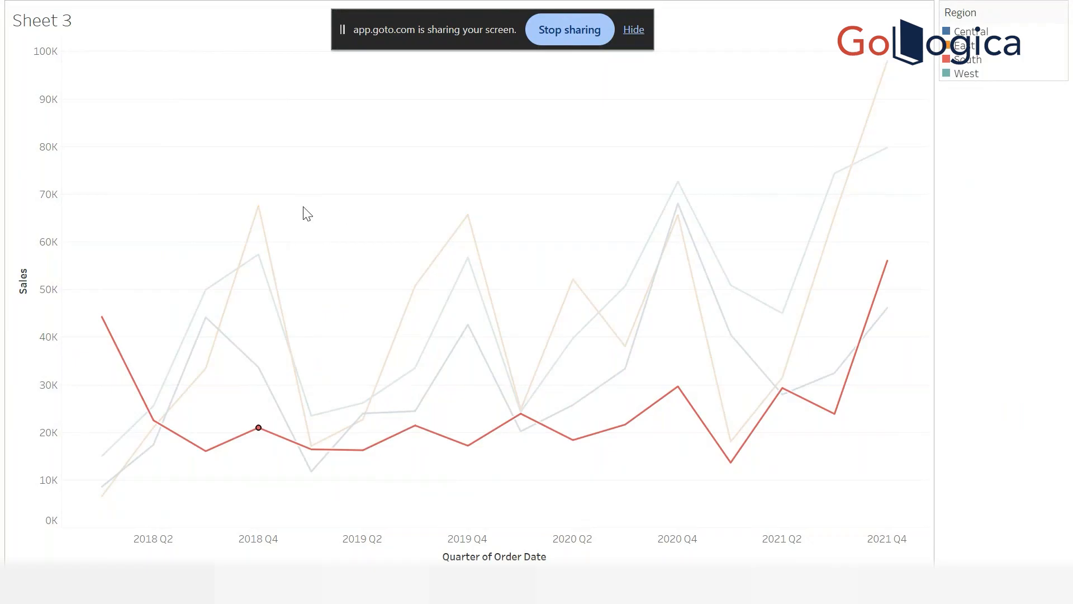
{"action": "mouse_move", "coordinate": [254, 240]}
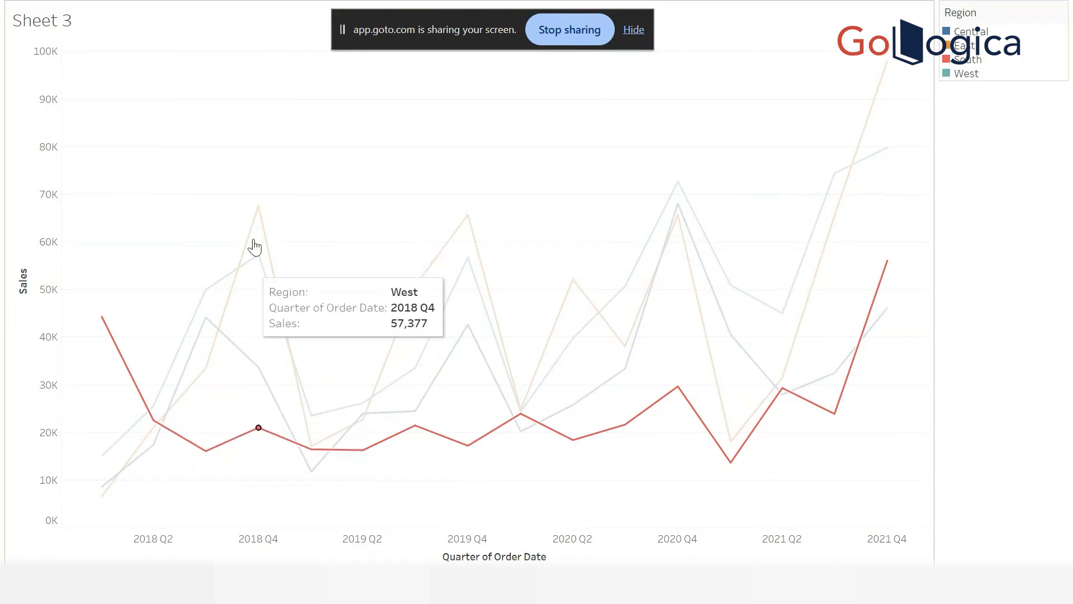
{"action": "left_click", "coordinate": [237, 402]}
Highlight the East line and examine its sales points for 2018 Q3 and 2018 Q4.
{"action": "left_click", "coordinate": [249, 234]}
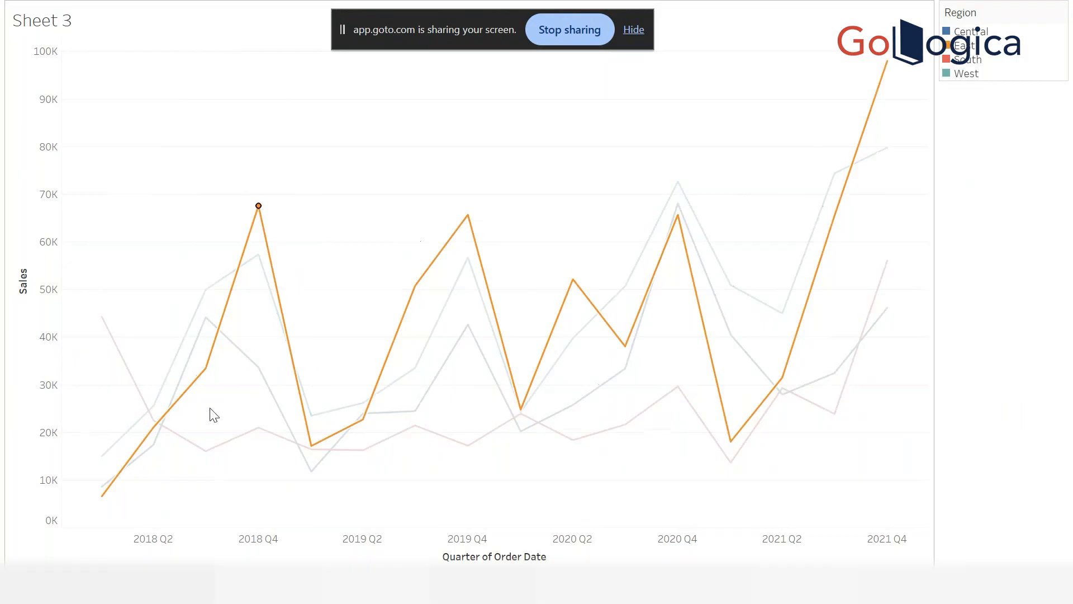
{"action": "mouse_move", "coordinate": [196, 377]}
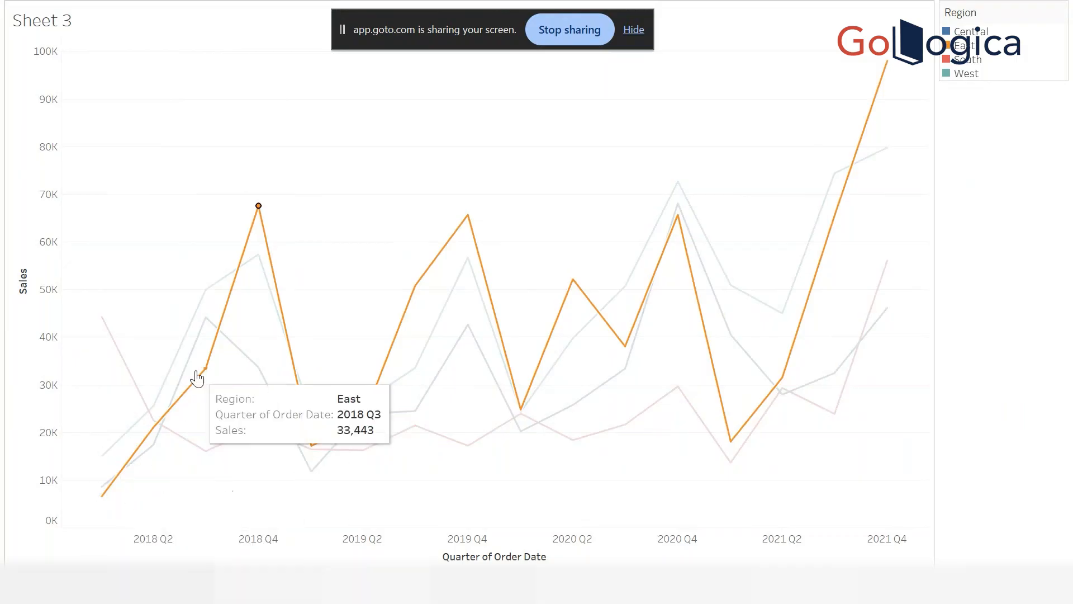
{"action": "mouse_move", "coordinate": [257, 211]}
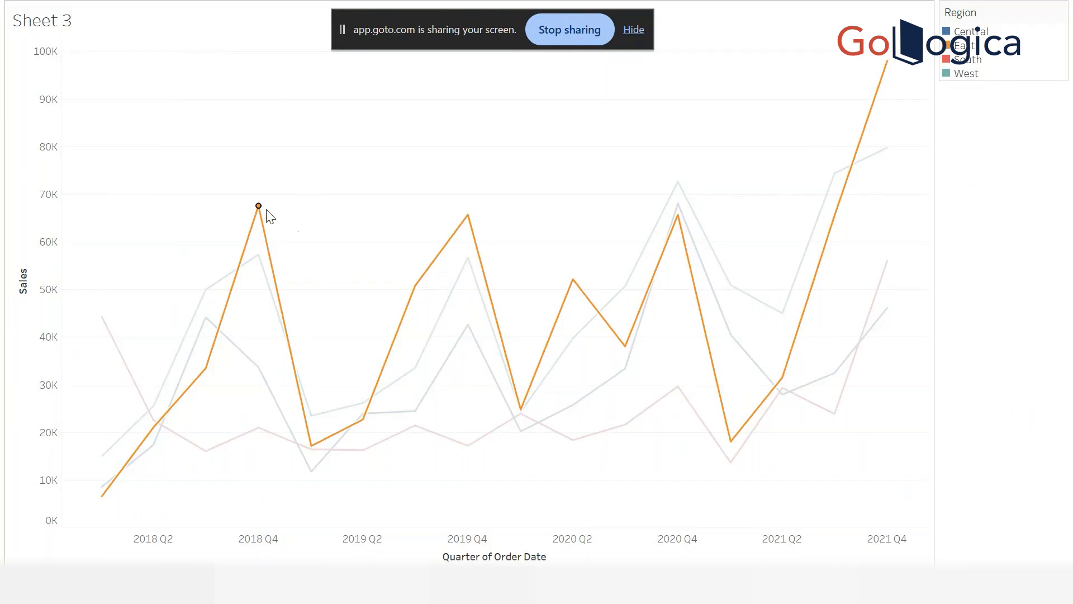
{"action": "mouse_move", "coordinate": [218, 328]}
Highlight South again to compare its 2018 Q4 sales with West, clear the highlight and leave presentation mode.
{"action": "left_click", "coordinate": [254, 437]}
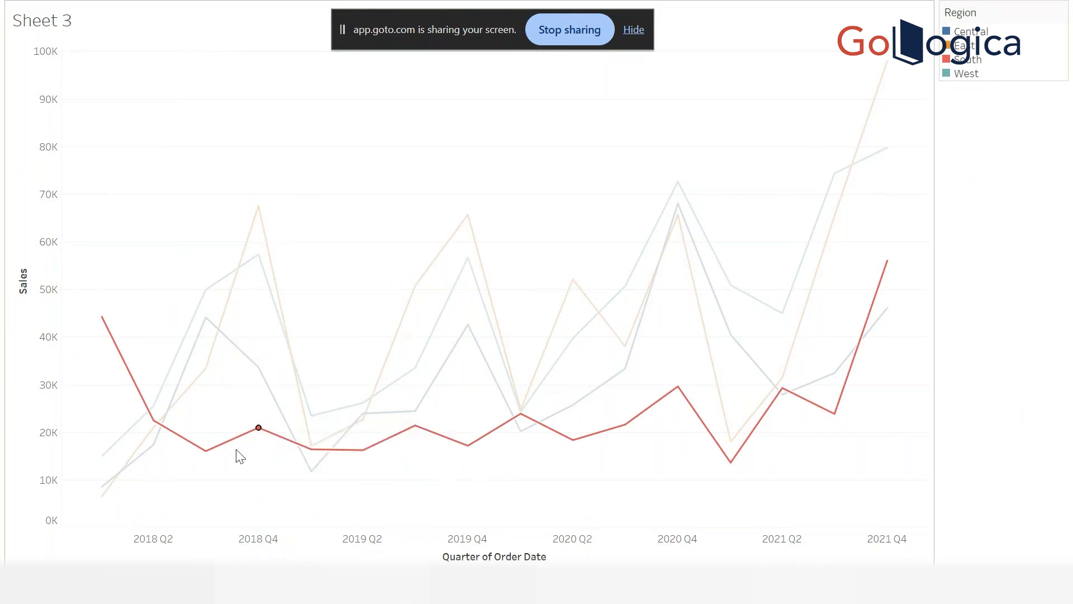
{"action": "mouse_move", "coordinate": [256, 262]}
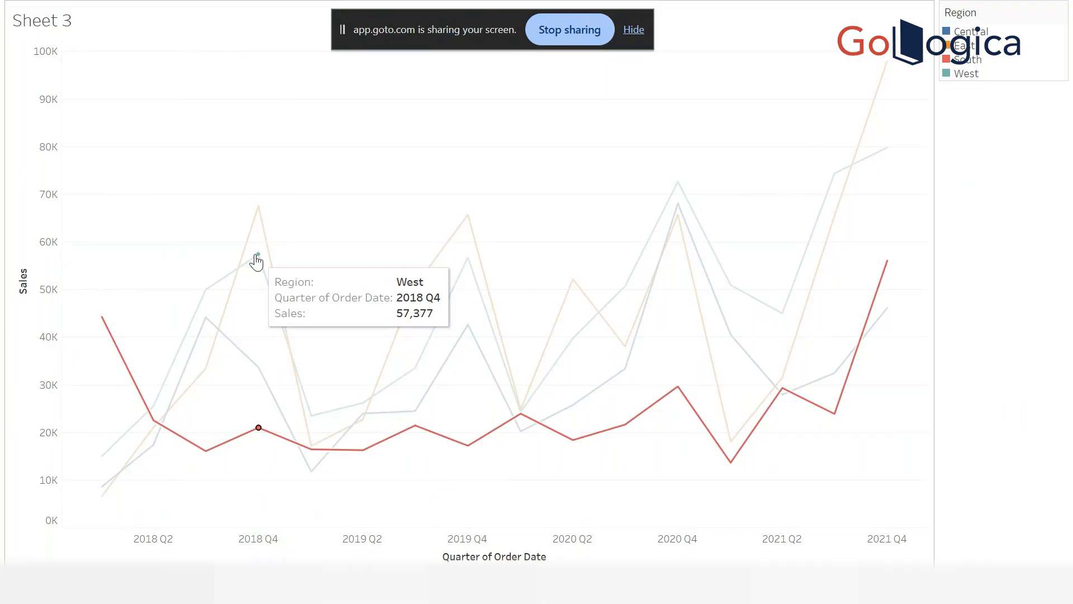
{"action": "left_click", "coordinate": [830, 455]}
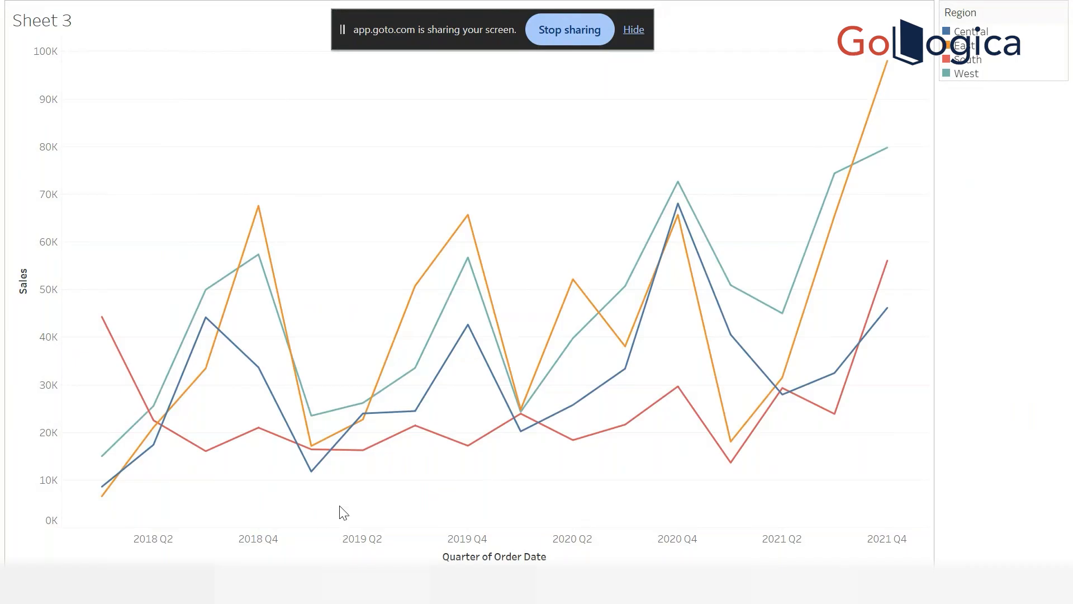
{"action": "key", "text": "Escape"}
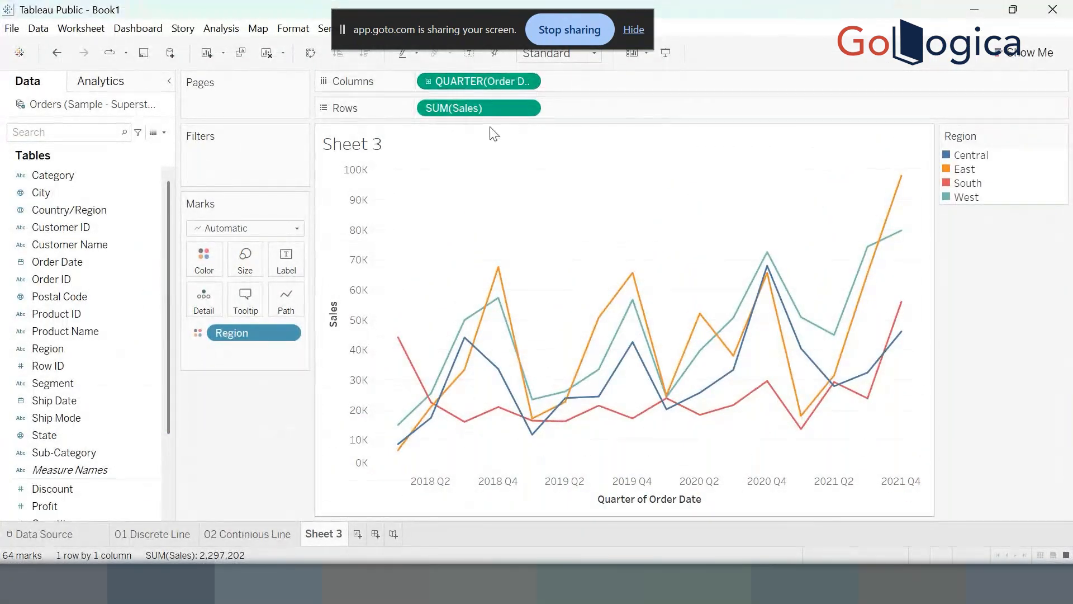
Drill the order date down through month and week to day, and return it to continuous years.
{"action": "left_click", "coordinate": [426, 81]}
{"action": "left_click", "coordinate": [427, 81]}
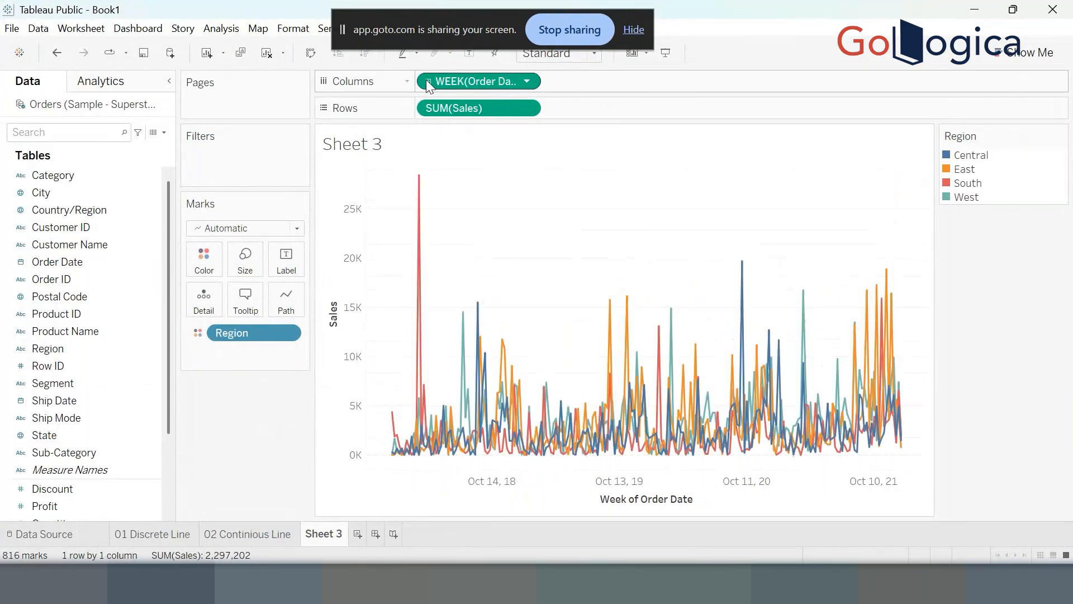
{"action": "left_click", "coordinate": [427, 81]}
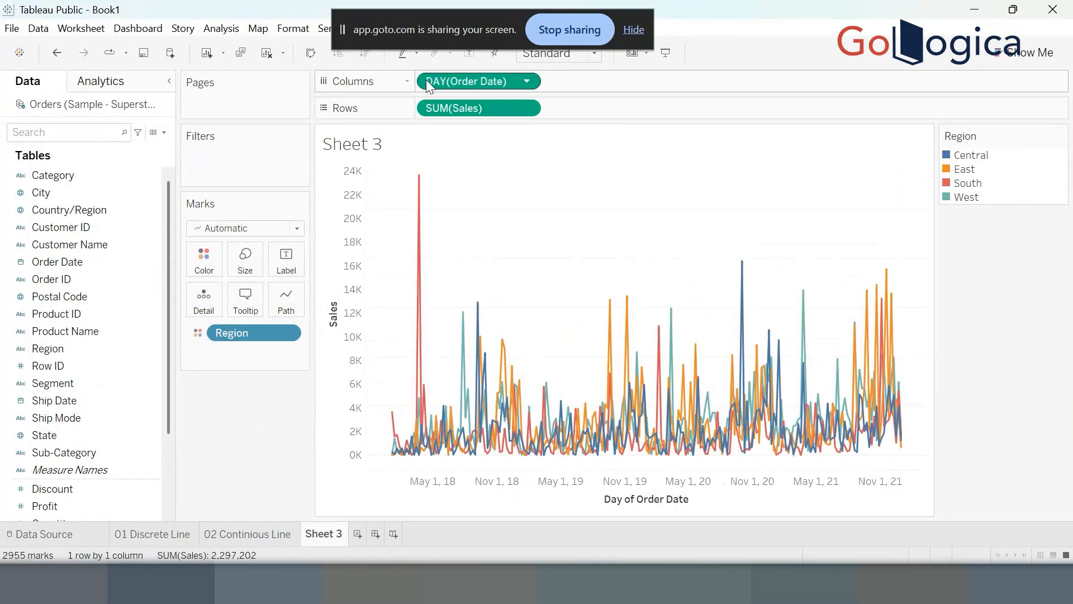
{"action": "left_click", "coordinate": [526, 83]}
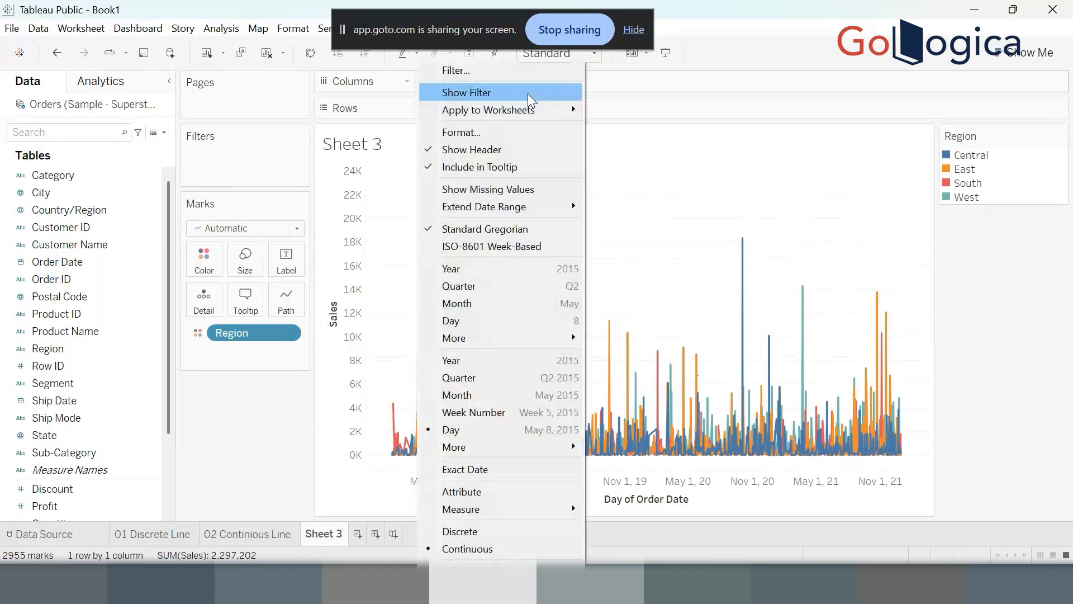
{"action": "left_click", "coordinate": [472, 362]}
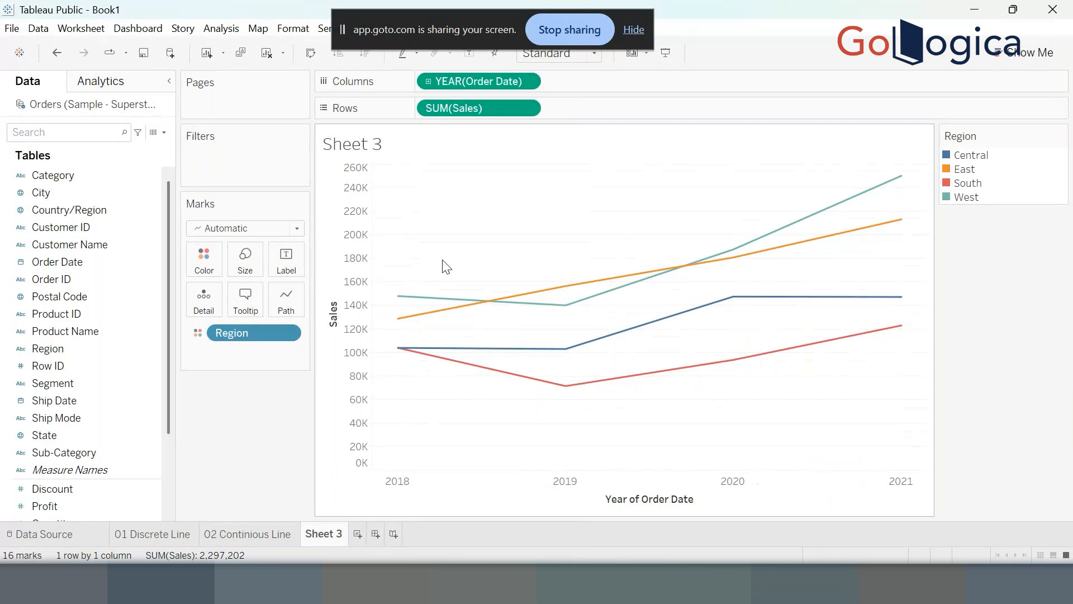
Drill the order date from years down to months, and set it to continuous quarters with the chart suggestions closed.
{"action": "left_click", "coordinate": [1037, 46]}
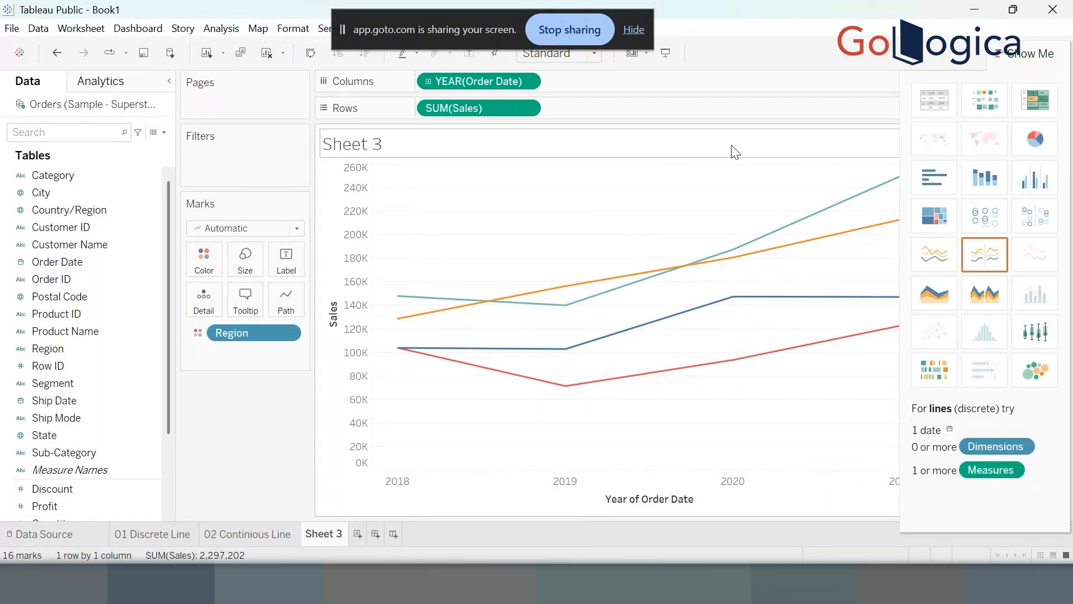
{"action": "left_click", "coordinate": [426, 82]}
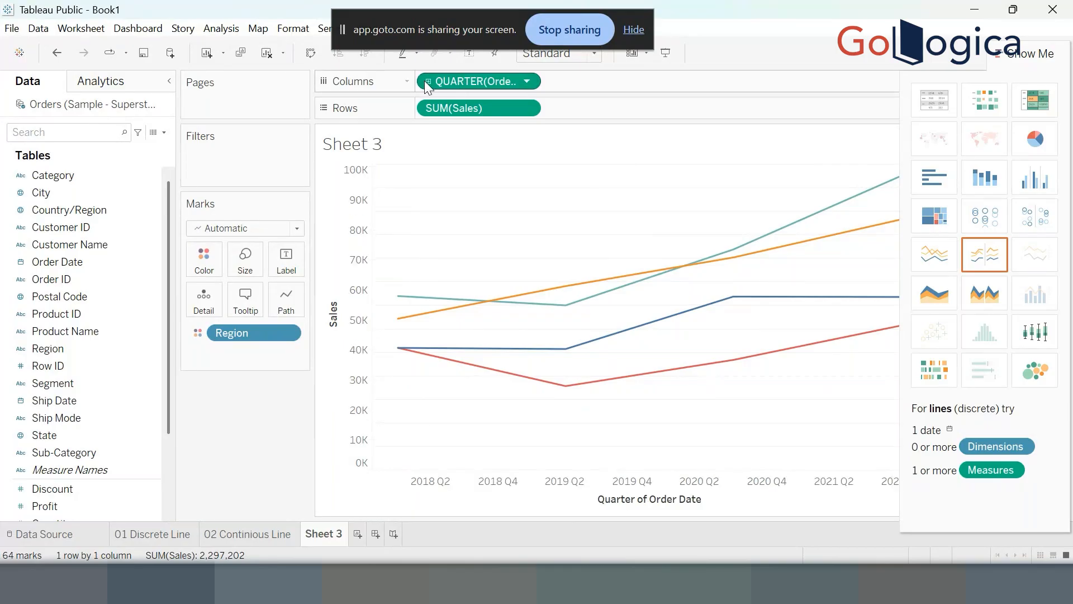
{"action": "left_click", "coordinate": [426, 81]}
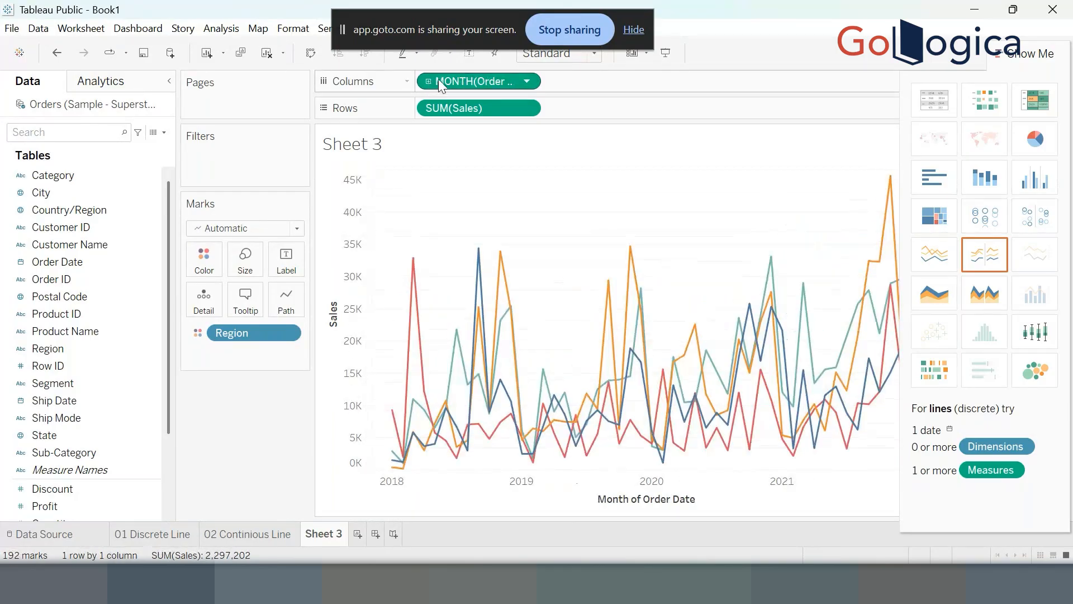
{"action": "left_click", "coordinate": [523, 81]}
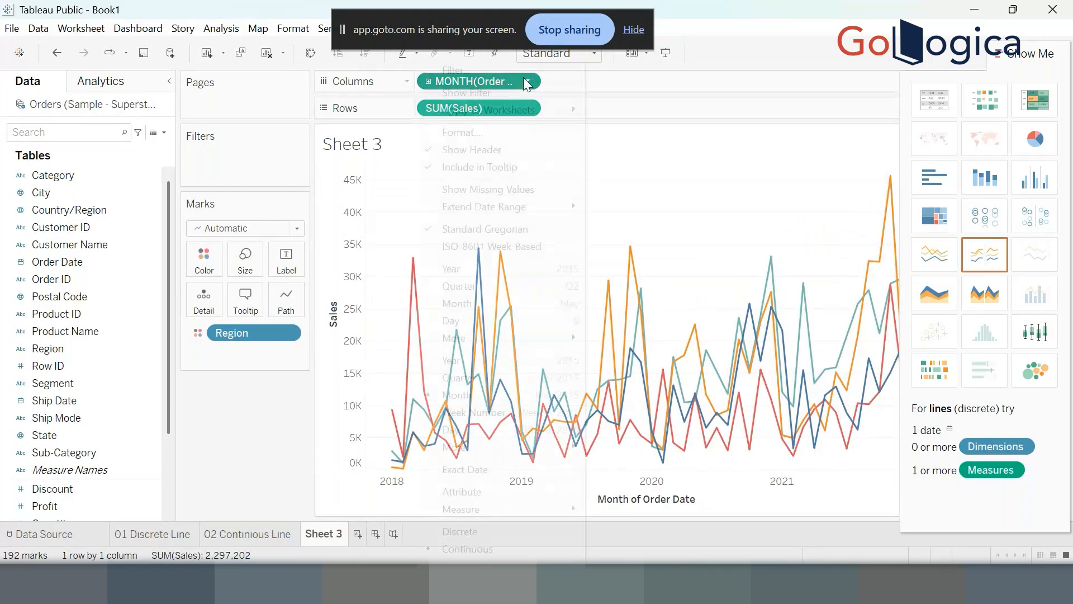
{"action": "left_click", "coordinate": [485, 377]}
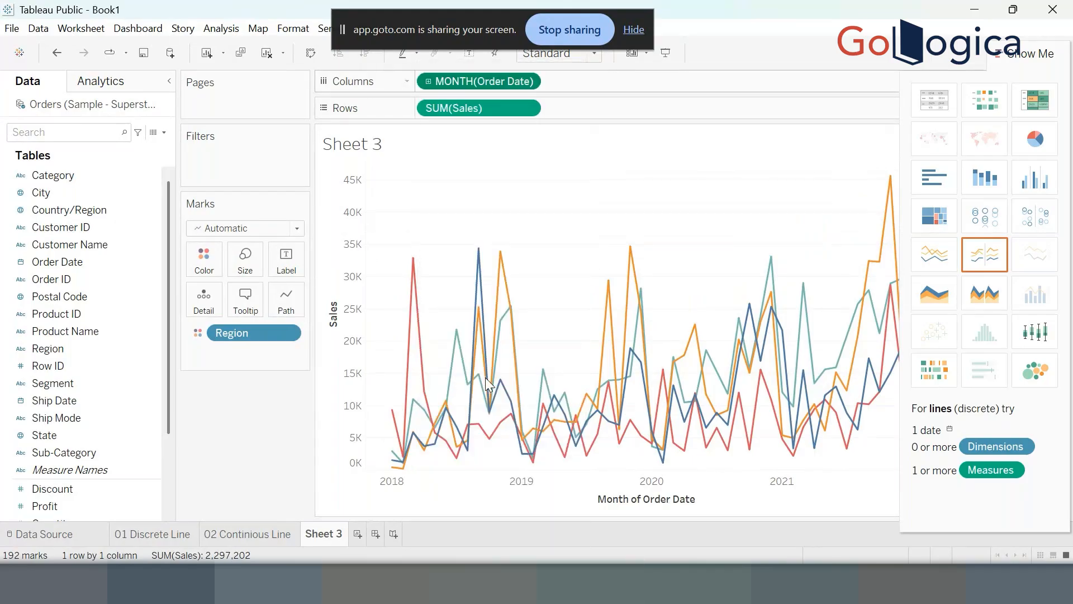
{"action": "left_click", "coordinate": [1031, 53]}
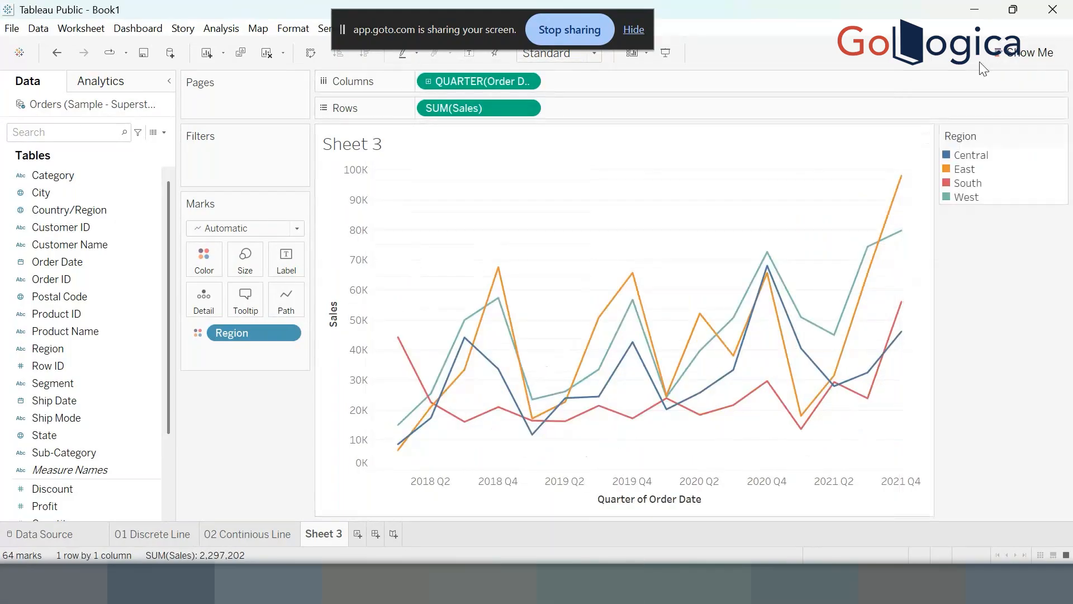
Narrow the data pane and the Marks area to give the regional line chart more width.
{"action": "left_click_drag", "start_coordinate": [170, 400], "coordinate": [136, 405]}
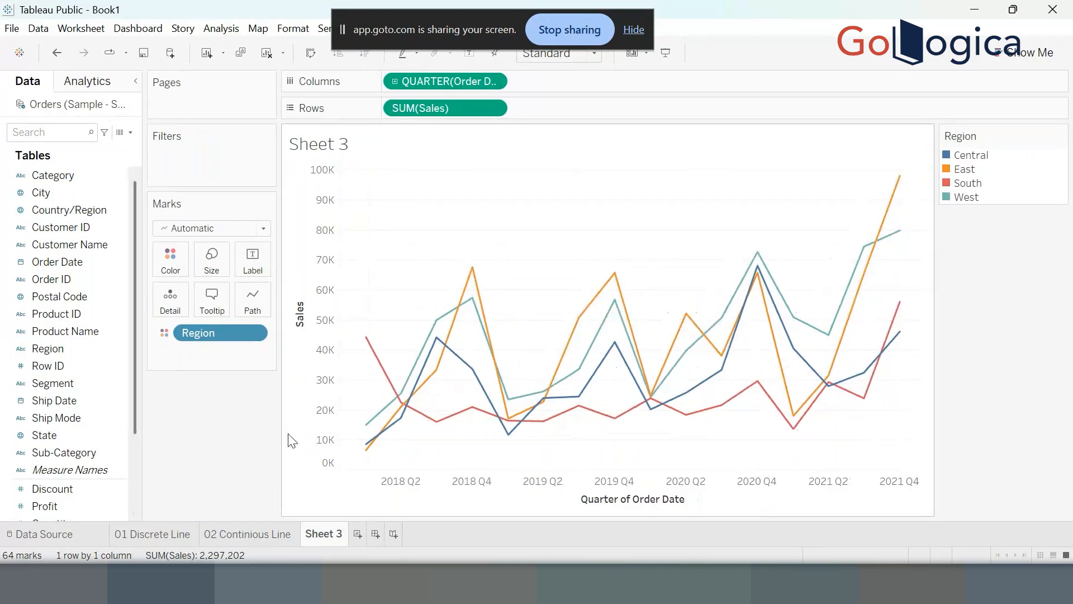
{"action": "left_click_drag", "start_coordinate": [277, 434], "coordinate": [249, 431]}
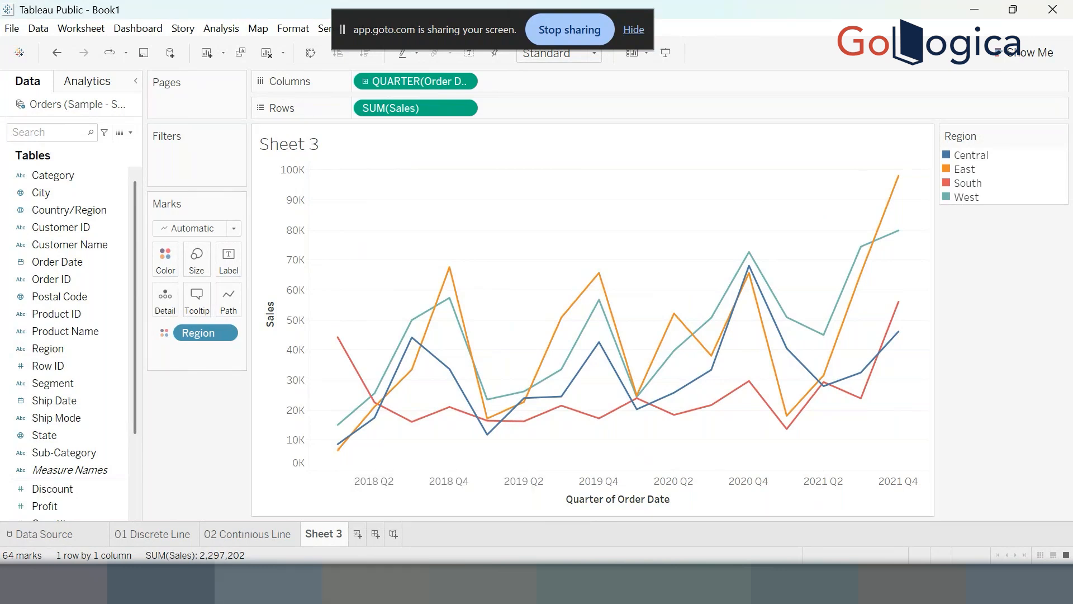
Add a worksheet and create a continuous area chart of Sales by year of Order Date.
{"action": "left_click", "coordinate": [358, 533]}
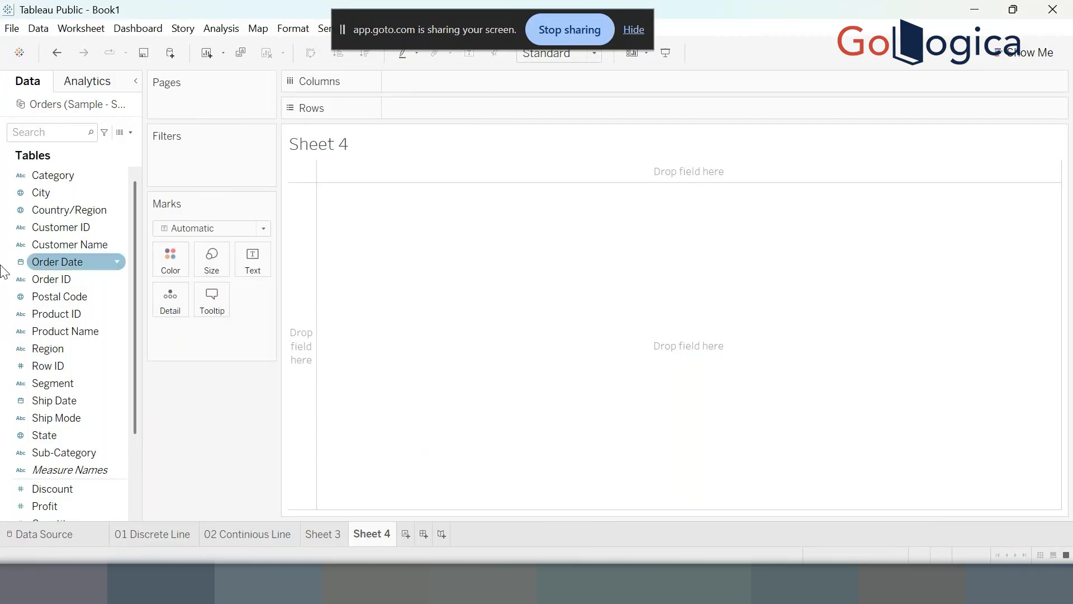
{"action": "left_click", "coordinate": [1014, 56]}
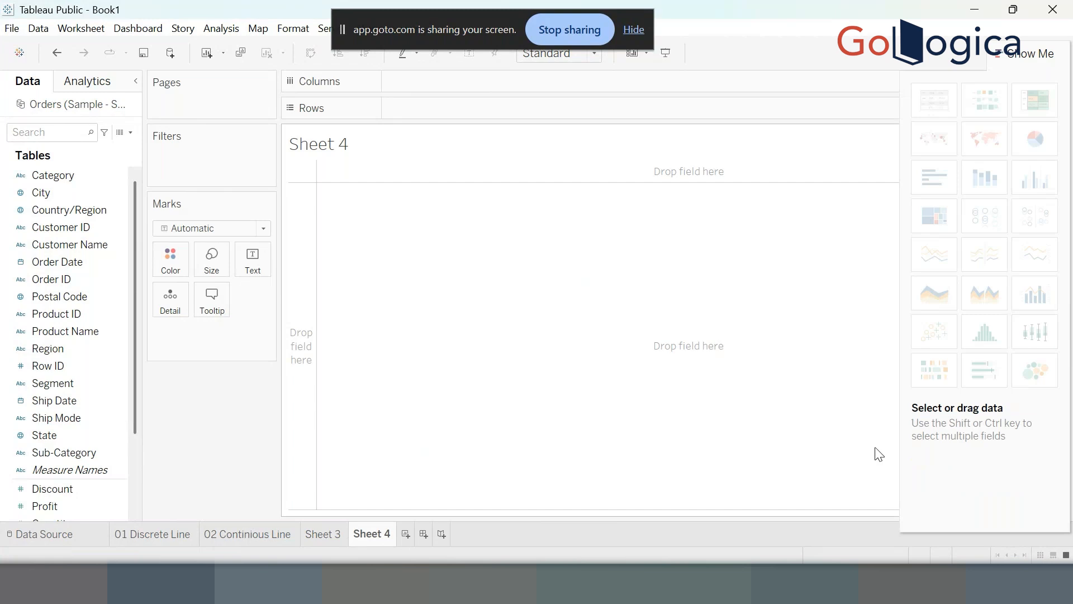
{"action": "scroll", "coordinate": [49, 470], "scroll_direction": "down", "scroll_amount": 1}
{"action": "left_click", "coordinate": [54, 500]}
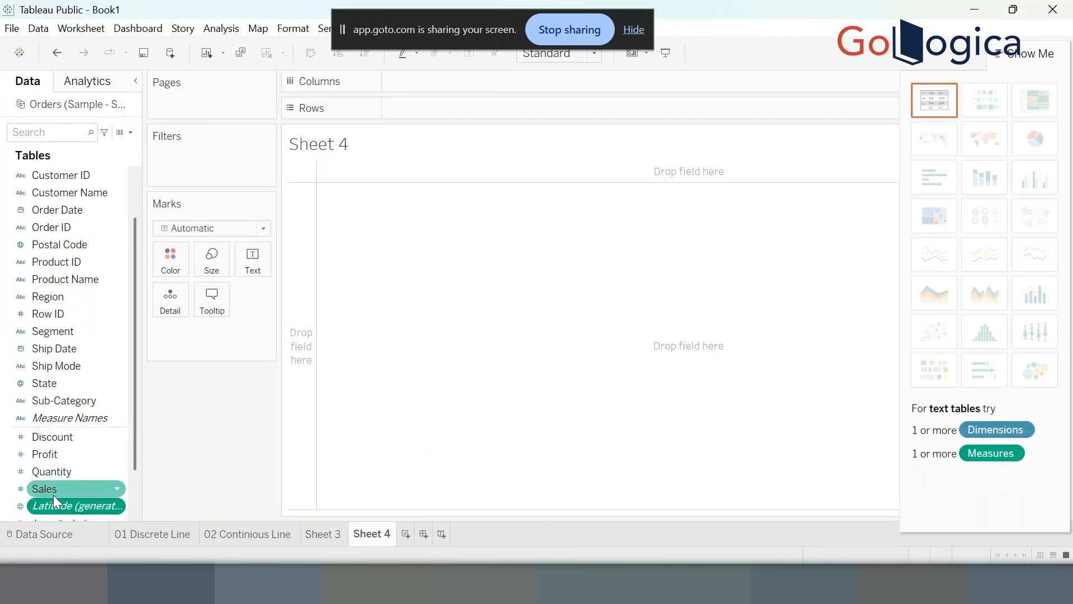
{"action": "left_click", "coordinate": [52, 493]}
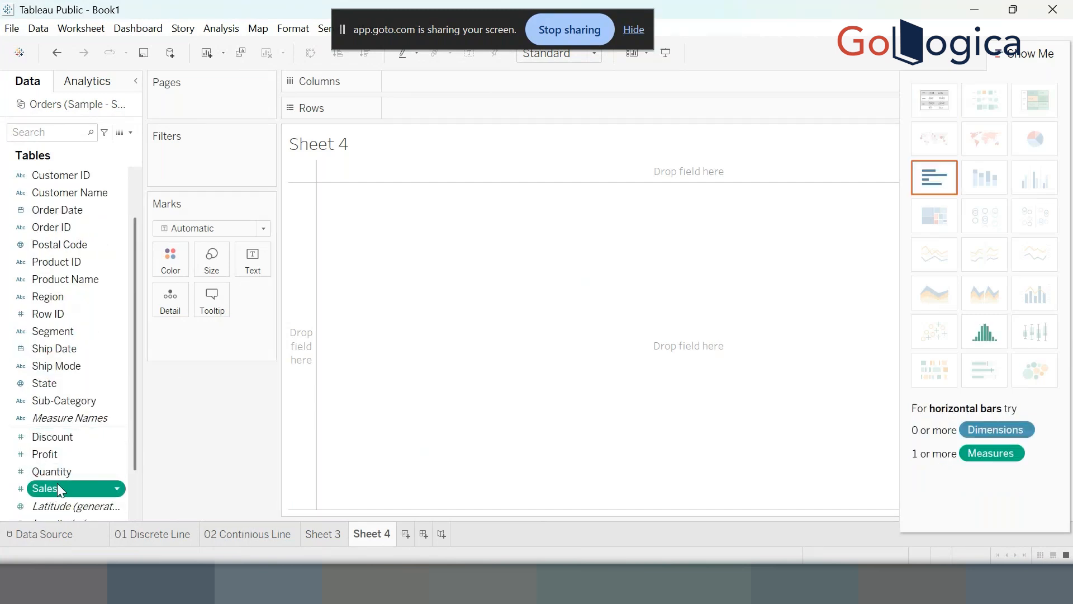
{"action": "left_click", "coordinate": [67, 210], "text": "ctrl"}
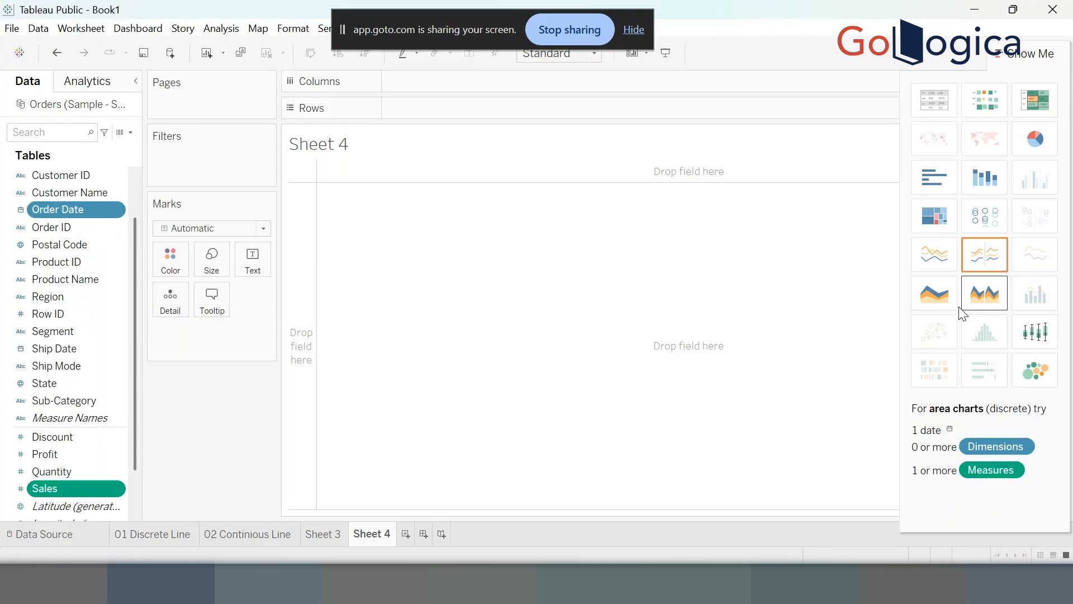
{"action": "left_click", "coordinate": [934, 299]}
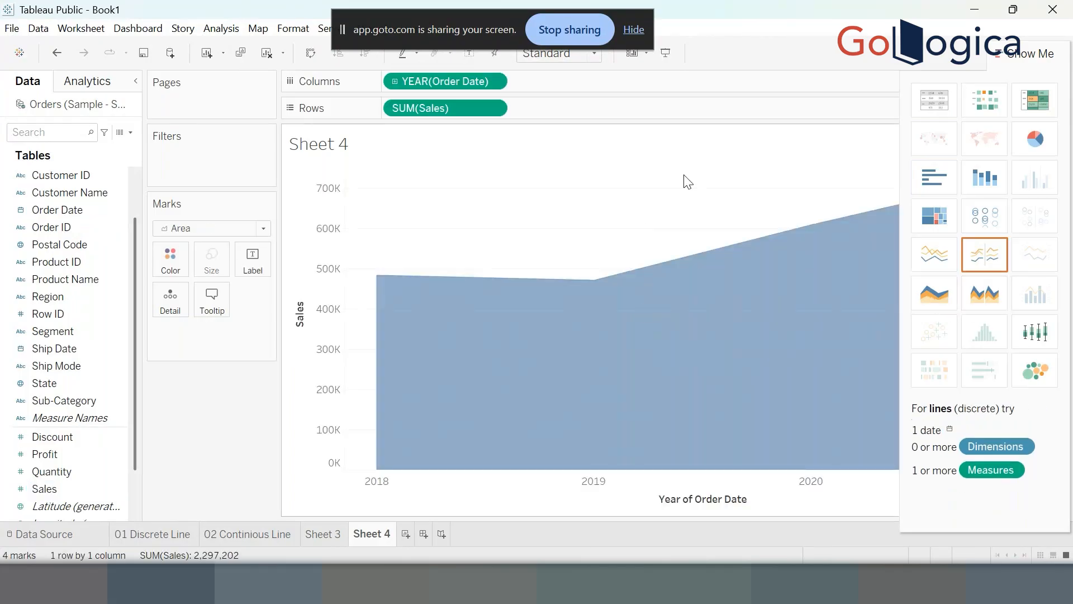
{"action": "left_click", "coordinate": [1034, 53]}
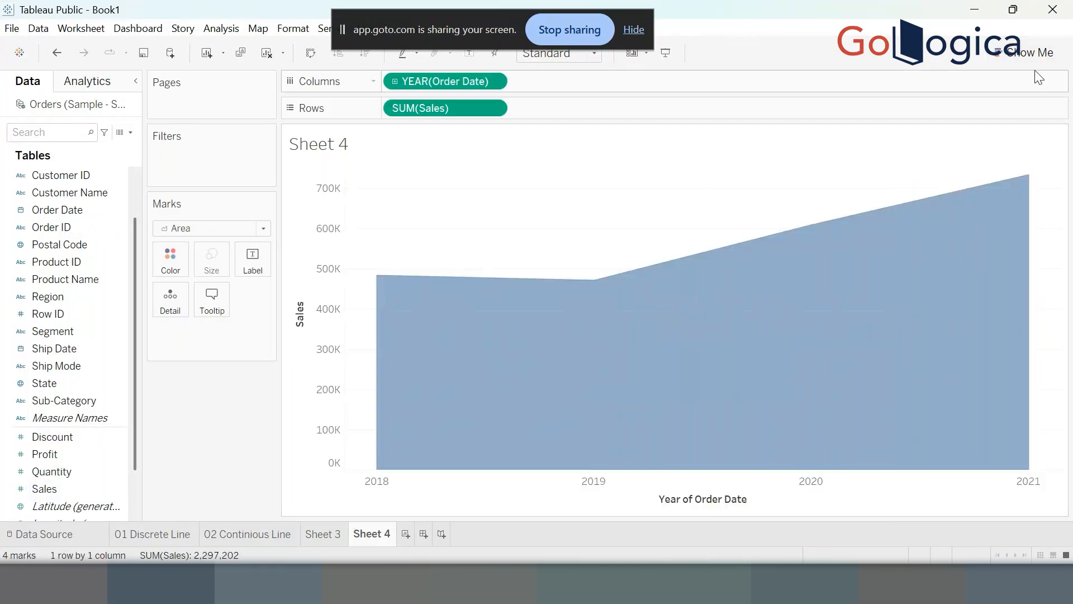
Switch the yearly sales chart to the discrete lines type and back to a continuous area chart.
{"action": "left_click", "coordinate": [1033, 53]}
{"action": "left_click", "coordinate": [985, 254]}
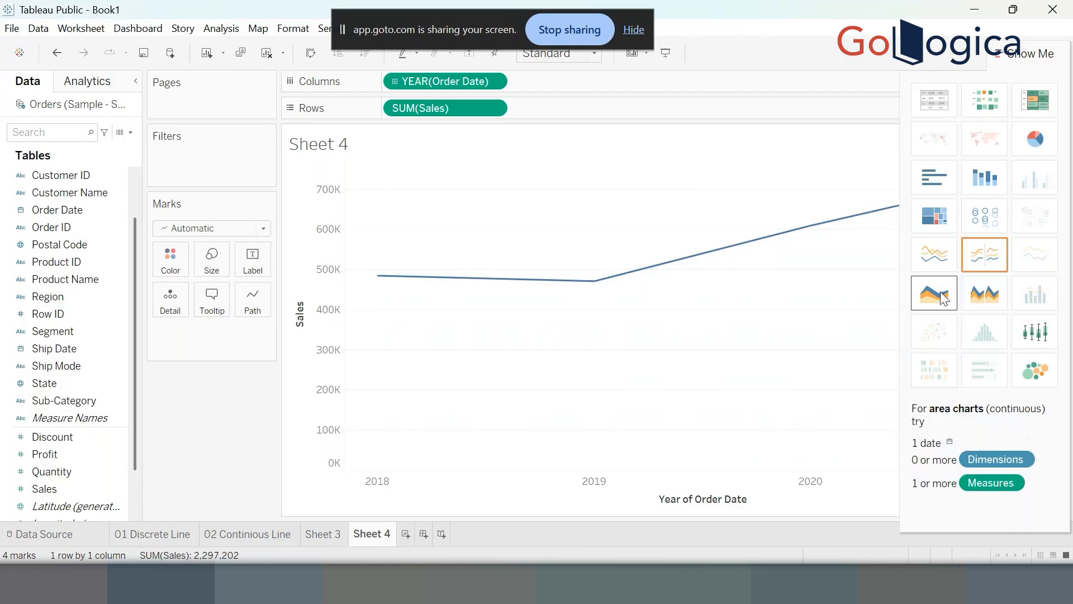
{"action": "left_click", "coordinate": [943, 297]}
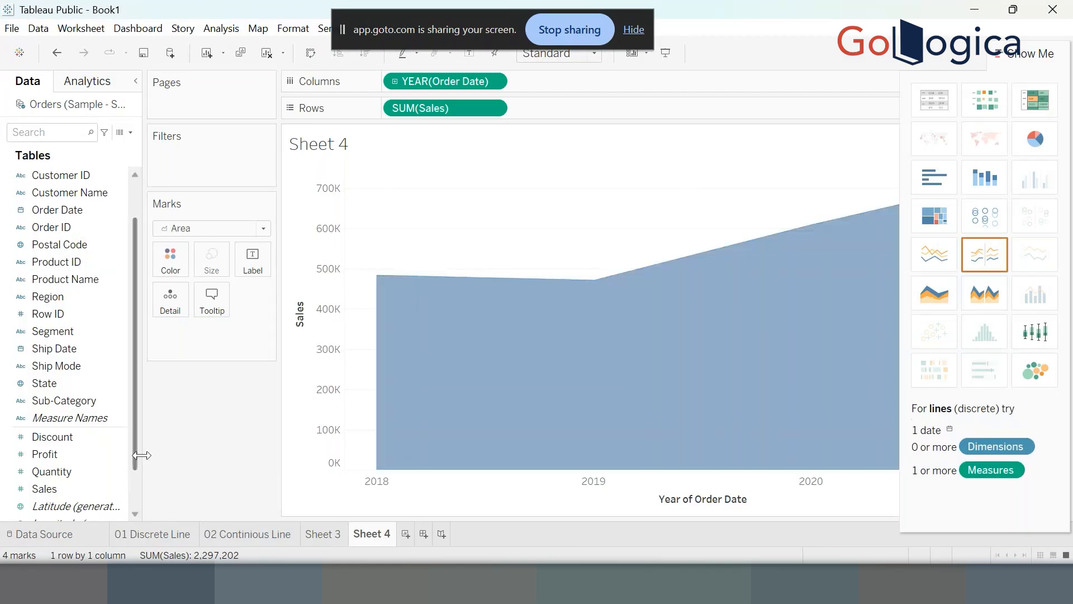
{"action": "left_click", "coordinate": [1030, 53]}
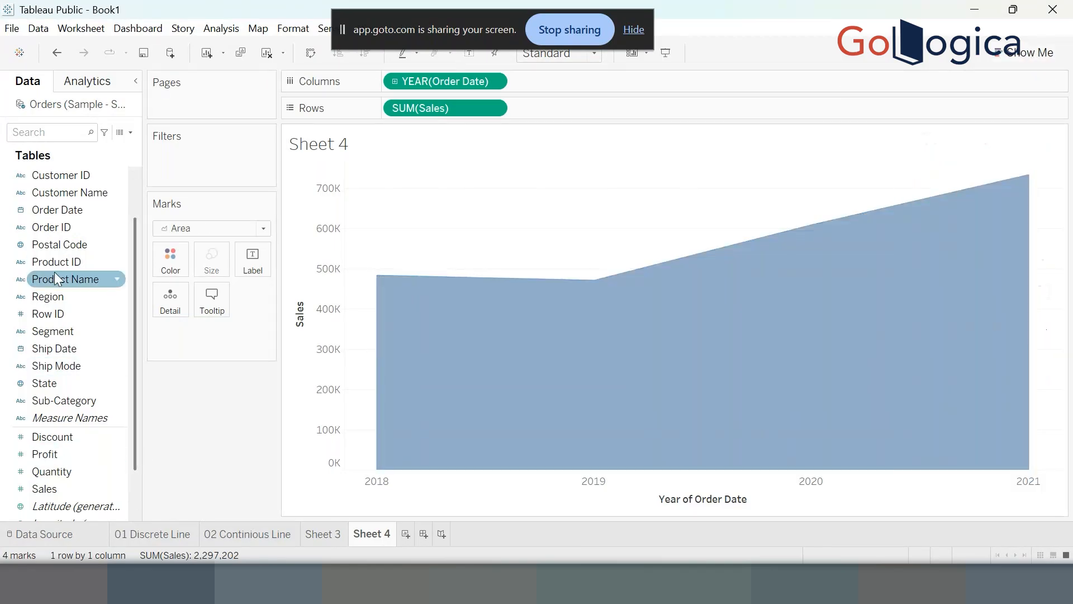
Color the area chart by Region and drill Order Date down from years to quarters.
{"action": "left_click", "coordinate": [58, 295]}
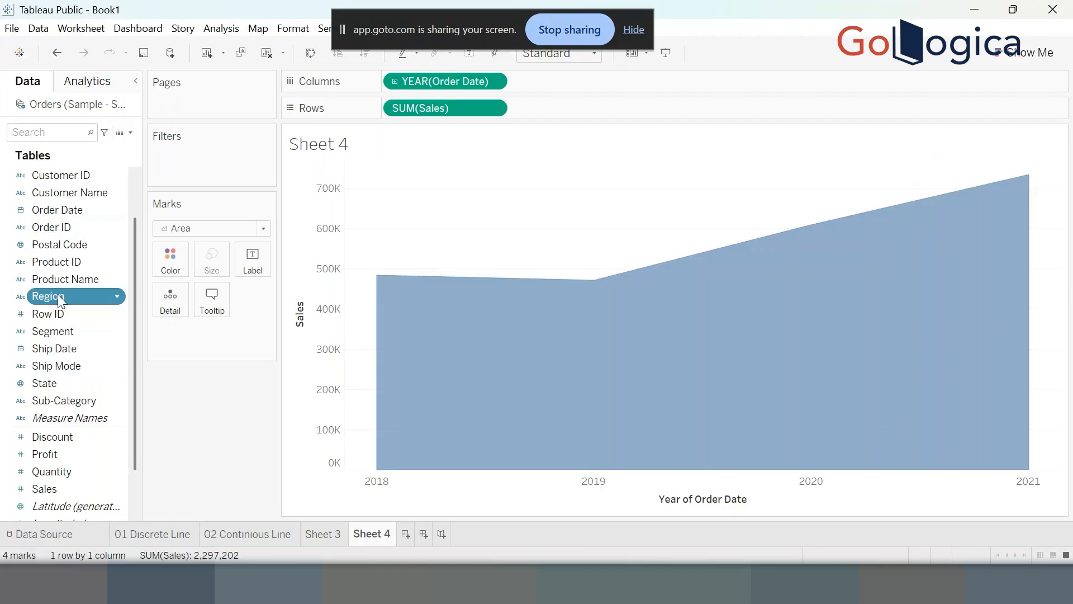
{"action": "left_click_drag", "start_coordinate": [60, 302], "coordinate": [170, 258]}
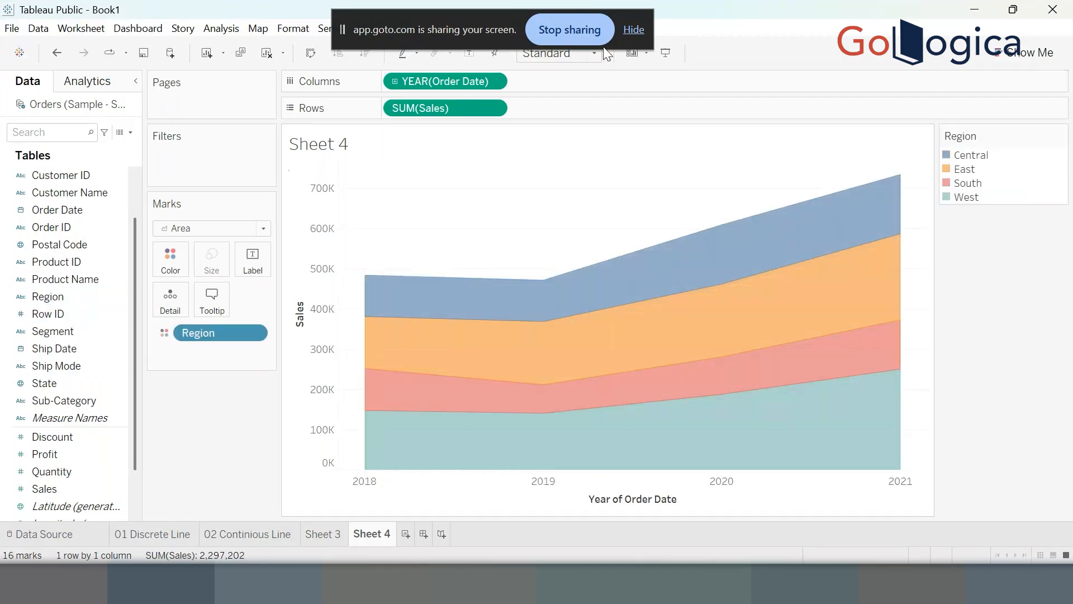
{"action": "left_click", "coordinate": [395, 82]}
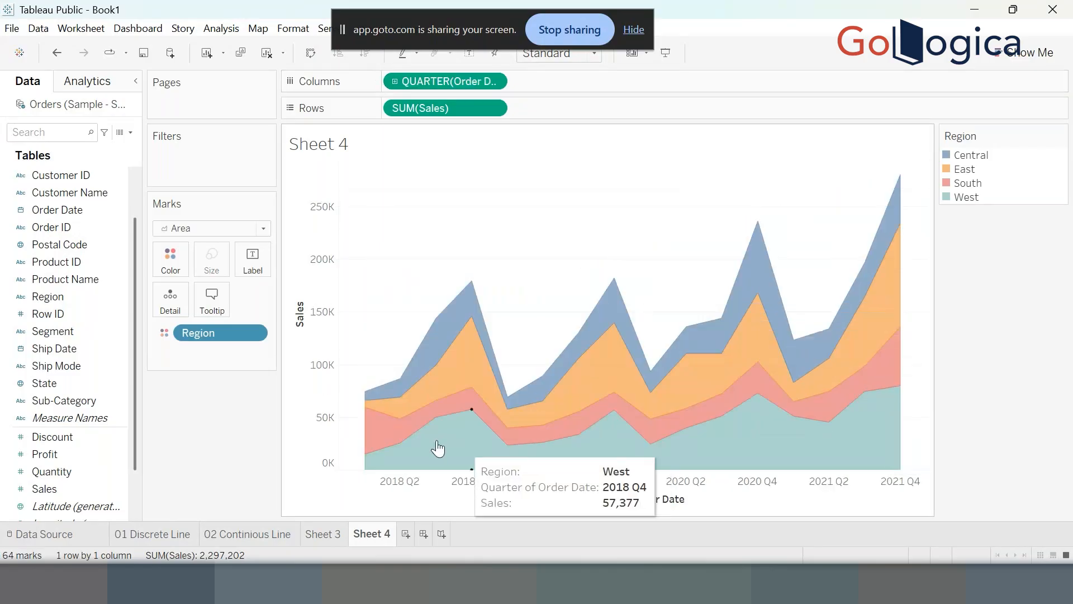
Highlight the South, East, Central and West areas of the chart in turn, and clear the selection.
{"action": "left_click", "coordinate": [376, 432]}
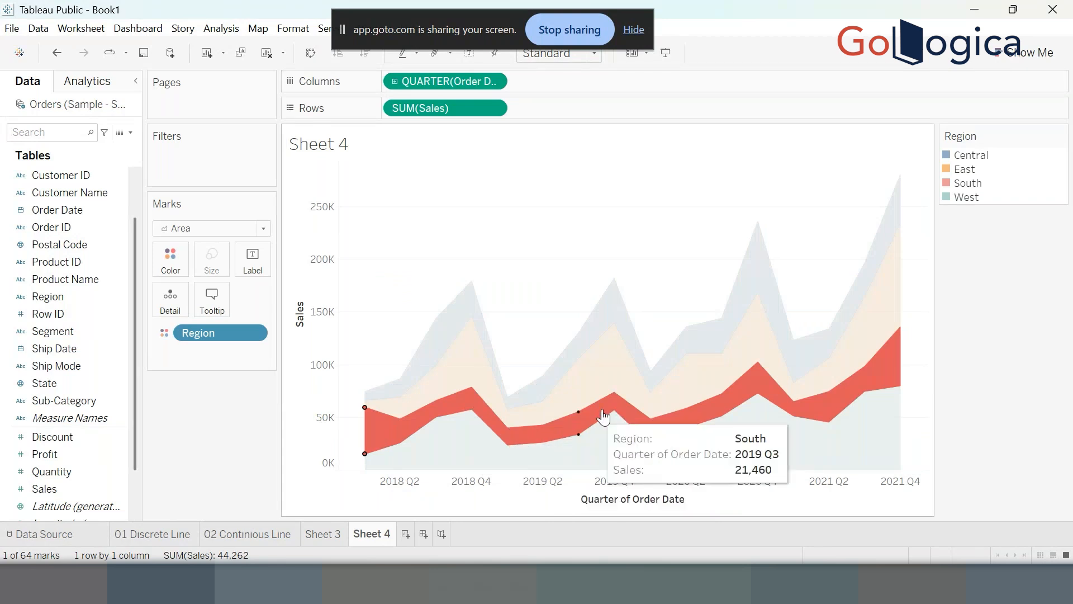
{"action": "left_click", "coordinate": [607, 376]}
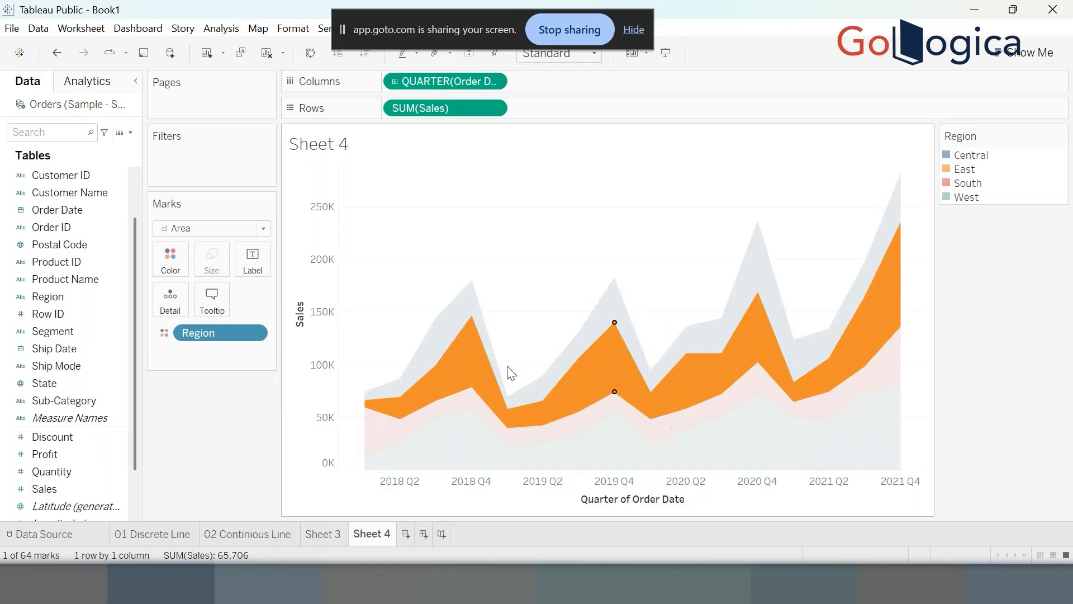
{"action": "left_click", "coordinate": [441, 337]}
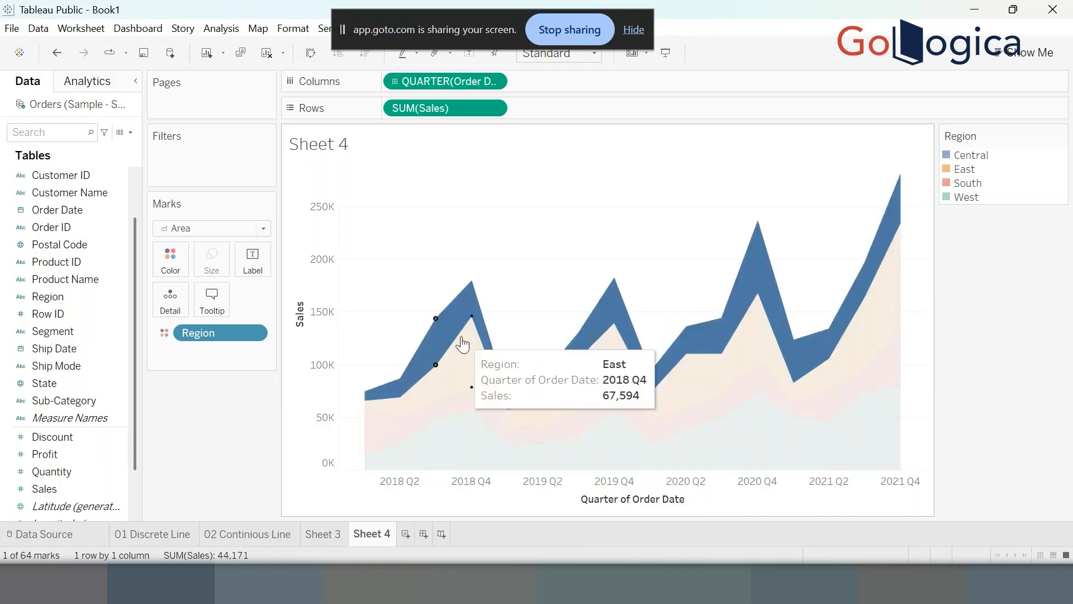
{"action": "left_click", "coordinate": [479, 438]}
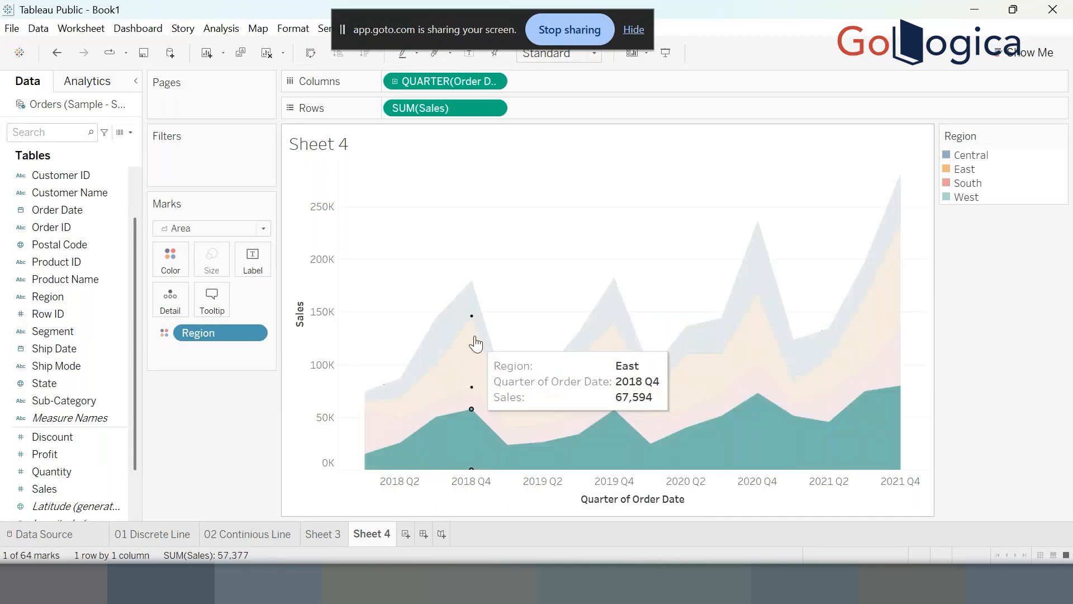
{"action": "left_click", "coordinate": [471, 307]}
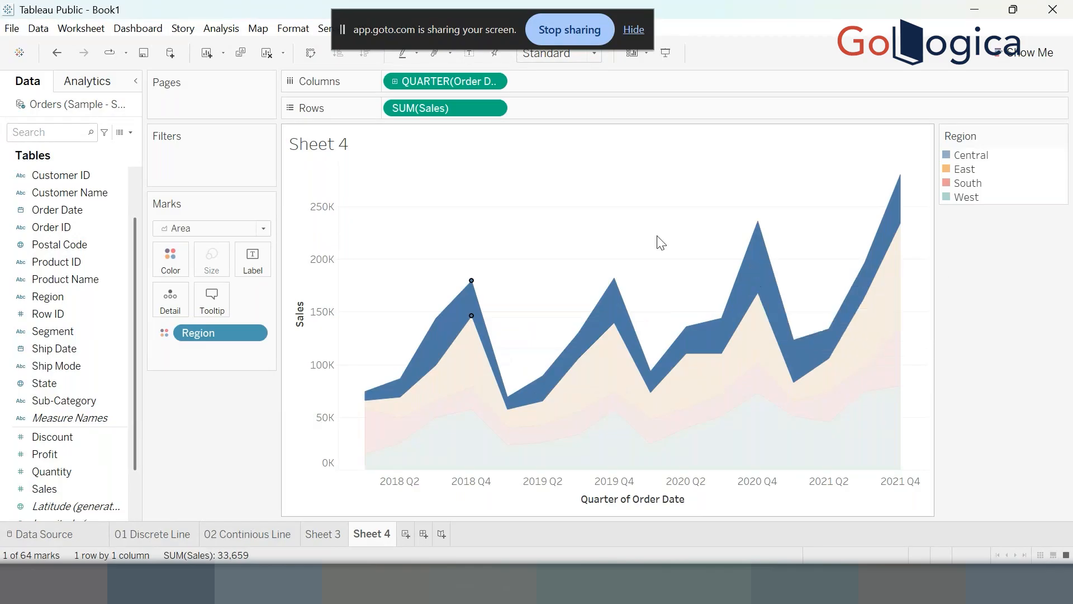
{"action": "left_click", "coordinate": [463, 366]}
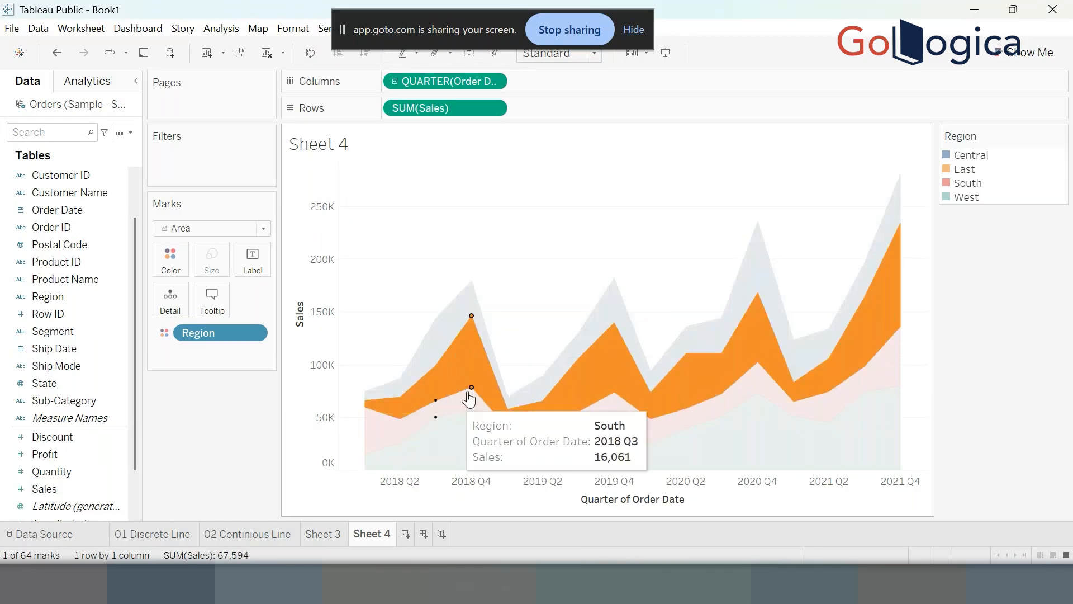
{"action": "left_click", "coordinate": [655, 199]}
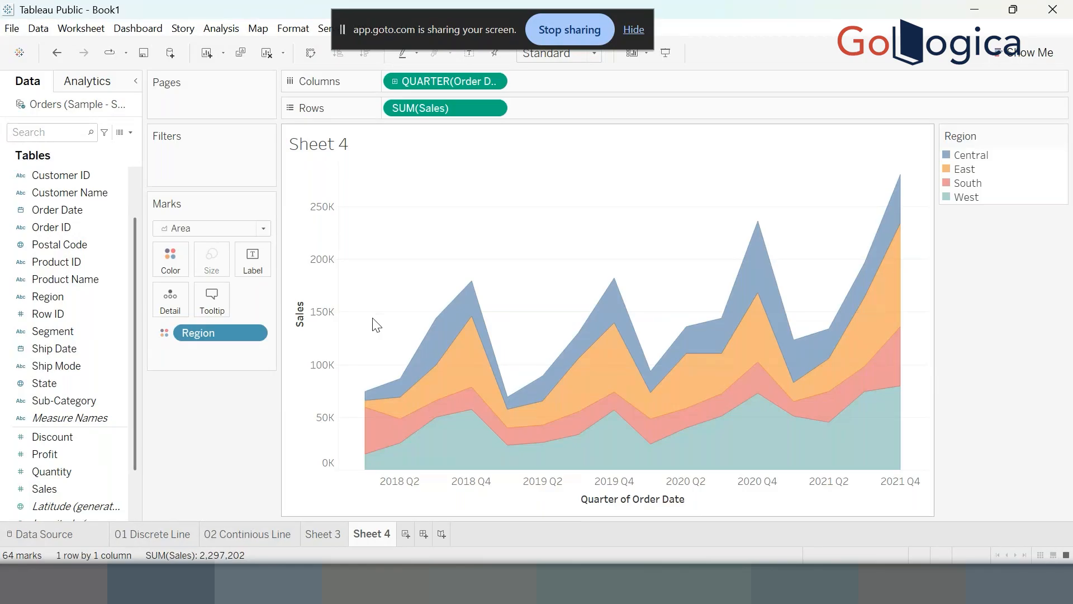
Add a worksheet, show the chart suggestions and select the State field.
{"action": "left_click", "coordinate": [406, 534]}
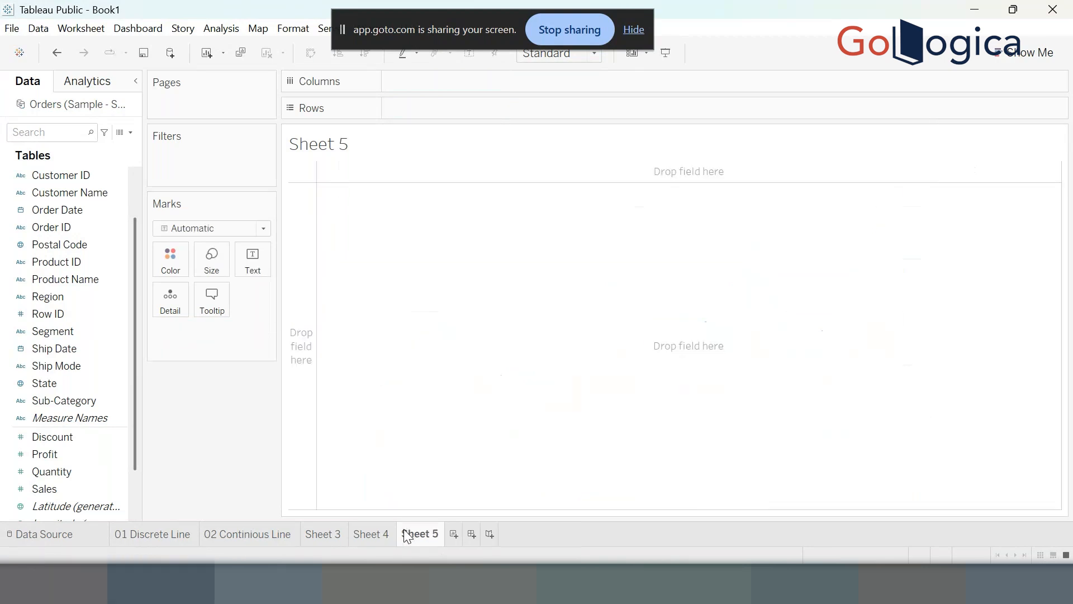
{"action": "left_click", "coordinate": [1012, 55]}
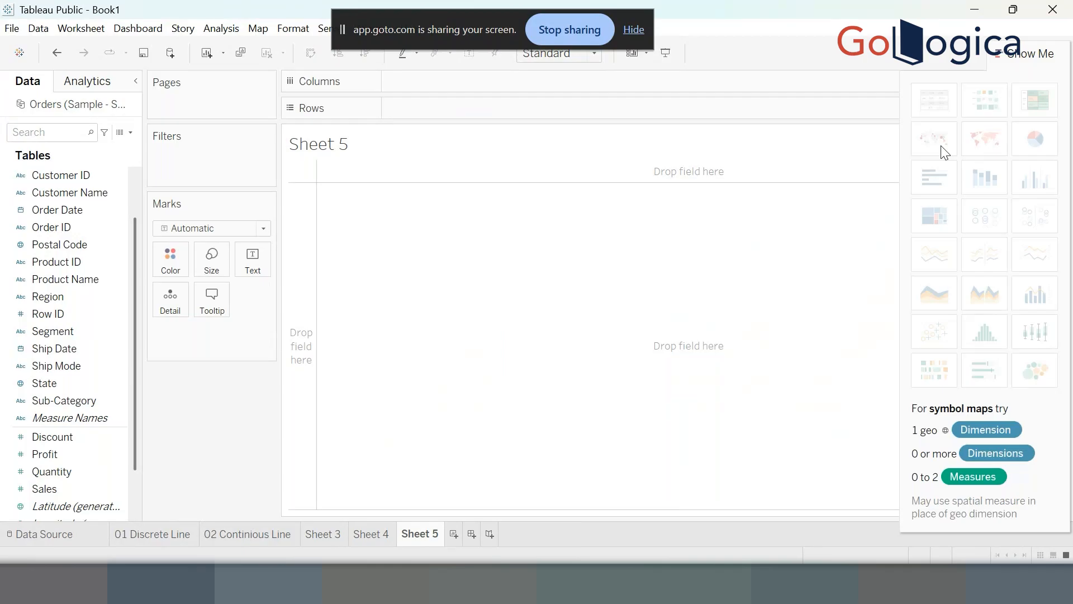
{"action": "left_click", "coordinate": [53, 386]}
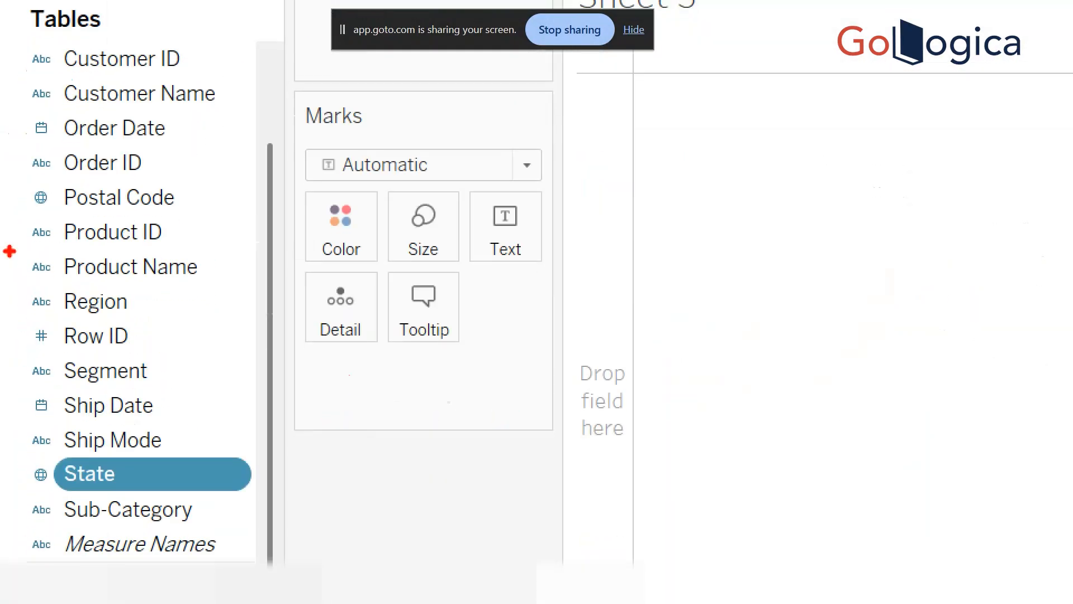
Examine the geographic fields in the data pane, marking the globe icon beside Postal Code.
{"action": "mouse_move", "coordinate": [63, 185]}
{"action": "left_mouse_down"}
{"action": "mouse_move", "coordinate": [35, 191]}
{"action": "mouse_move", "coordinate": [69, 185]}
{"action": "left_mouse_up"}
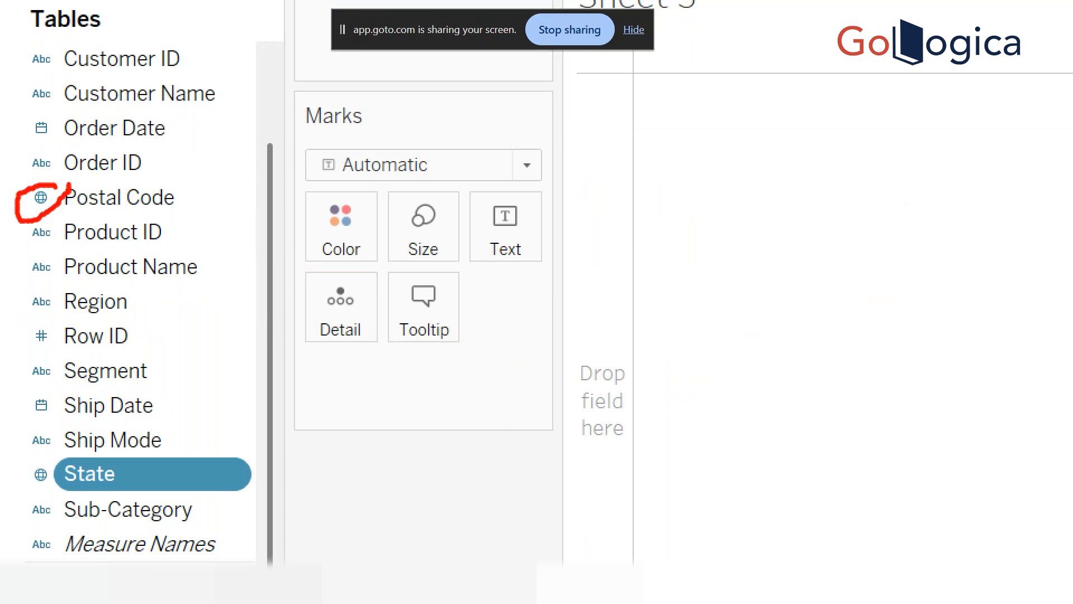
{"action": "mouse_move", "coordinate": [60, 447]}
{"action": "left_mouse_down"}
{"action": "mouse_move", "coordinate": [32, 444]}
{"action": "mouse_move", "coordinate": [99, 447]}
{"action": "left_mouse_up"}
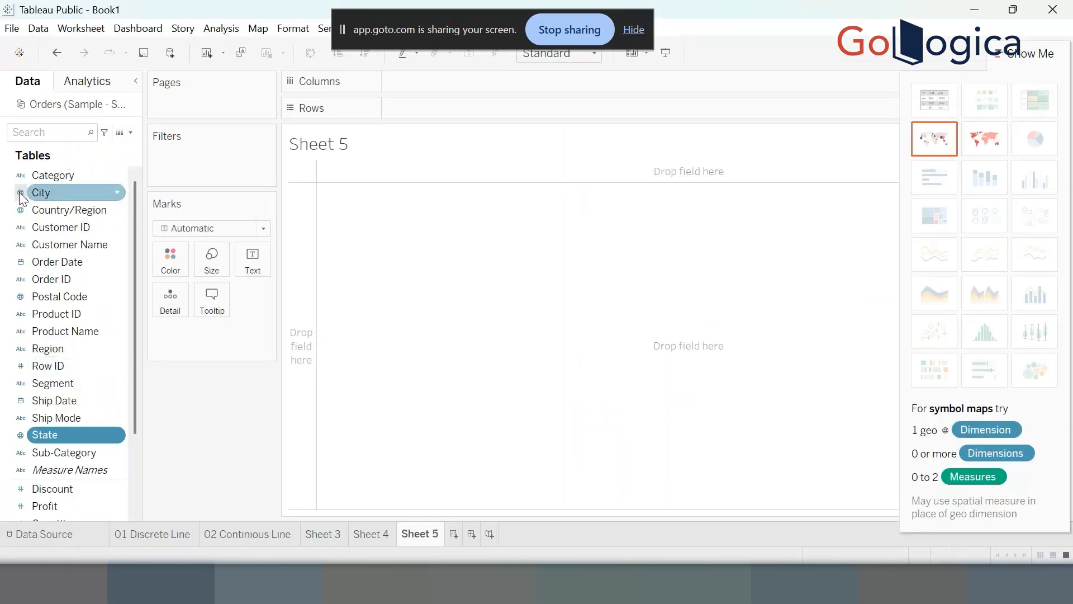
{"action": "scroll", "coordinate": [19, 198], "scroll_direction": "down", "scroll_amount": 1}
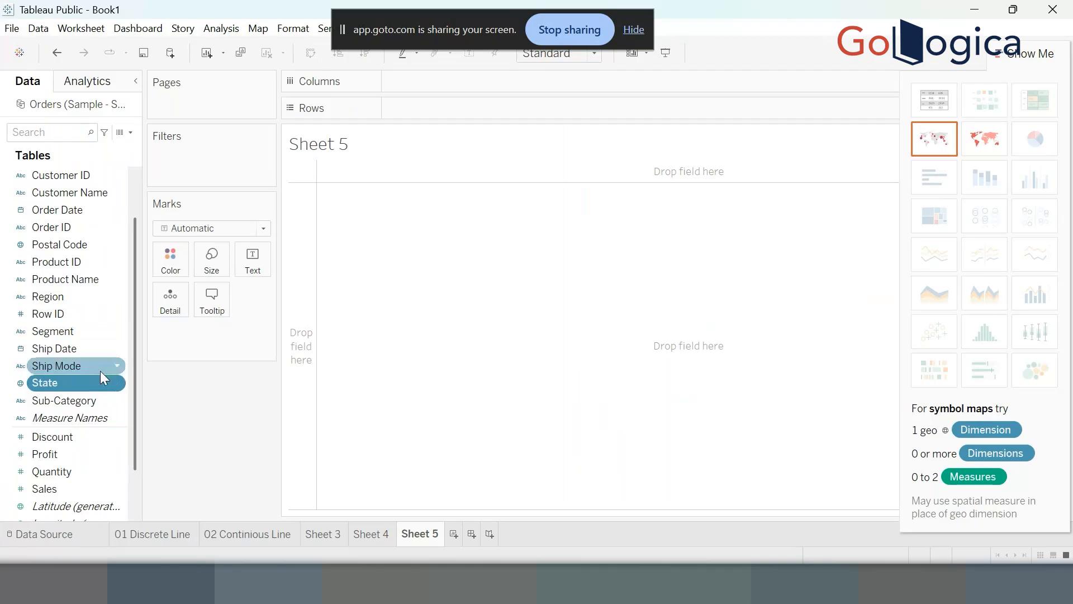
{"action": "scroll", "coordinate": [52, 329], "scroll_direction": "up", "scroll_amount": 1}
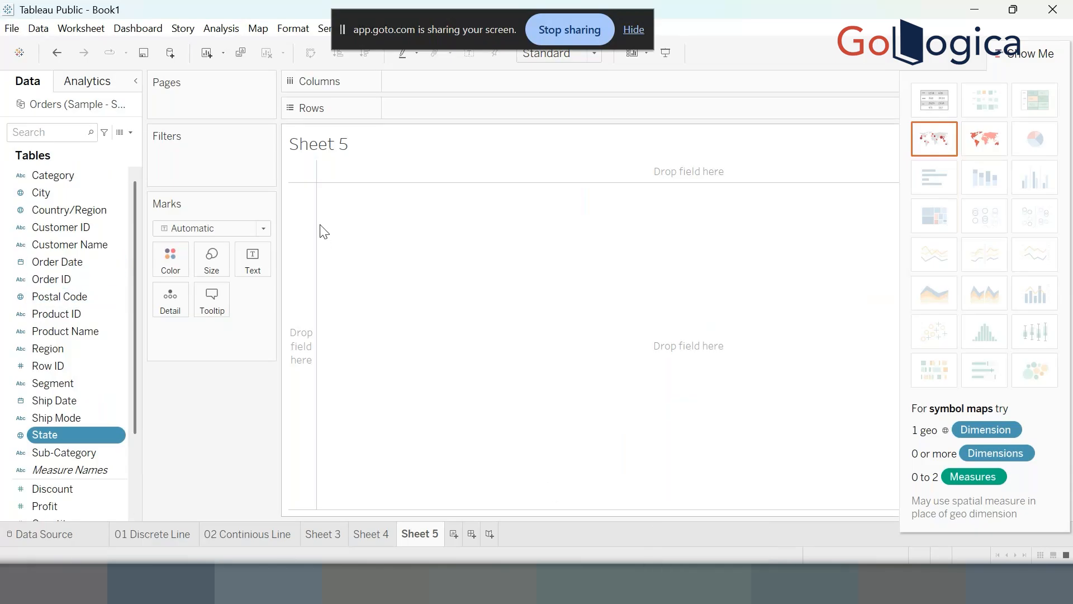
On Sheet 4, set the Order Date of the regional area chart to continuous years.
{"action": "left_click", "coordinate": [371, 536]}
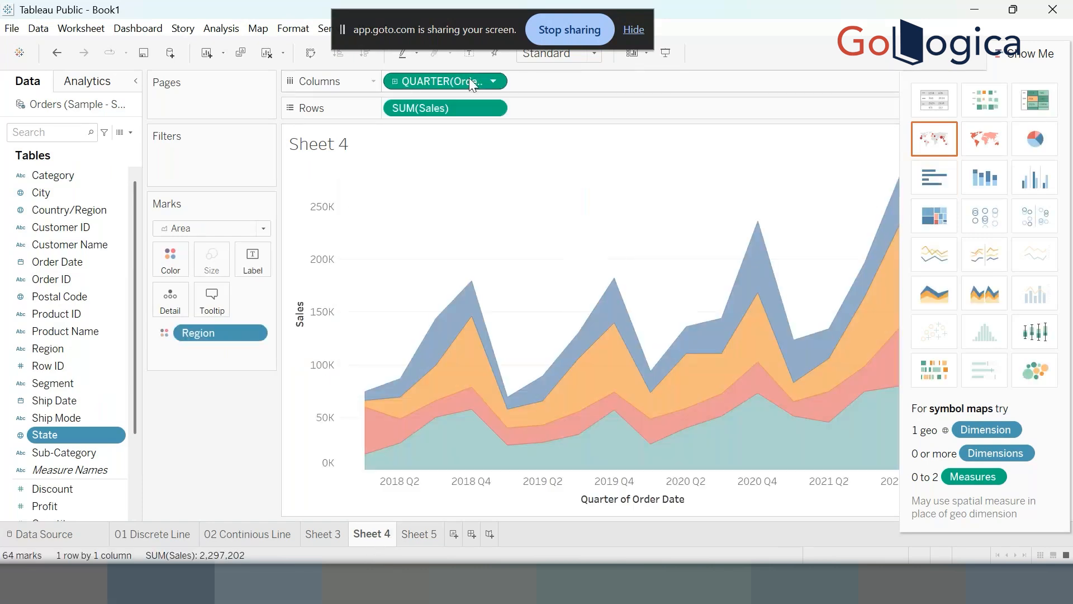
{"action": "left_click", "coordinate": [492, 85]}
{"action": "left_click", "coordinate": [414, 283]}
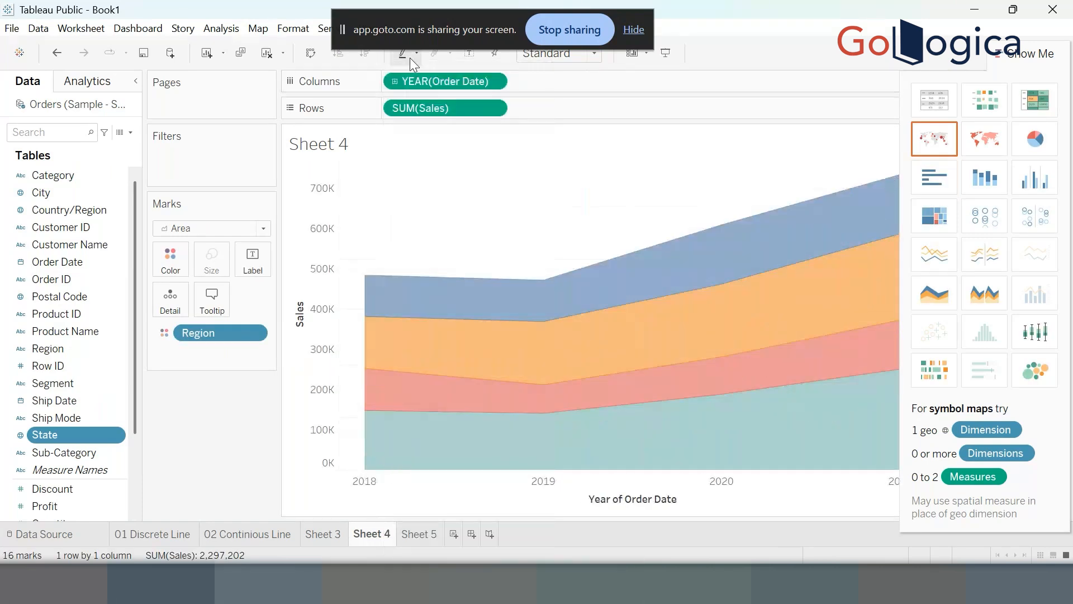
Drill Order Date down through quarters, months and weeks to days, and set it back to continuous years.
{"action": "left_click", "coordinate": [393, 83]}
{"action": "left_click", "coordinate": [394, 82]}
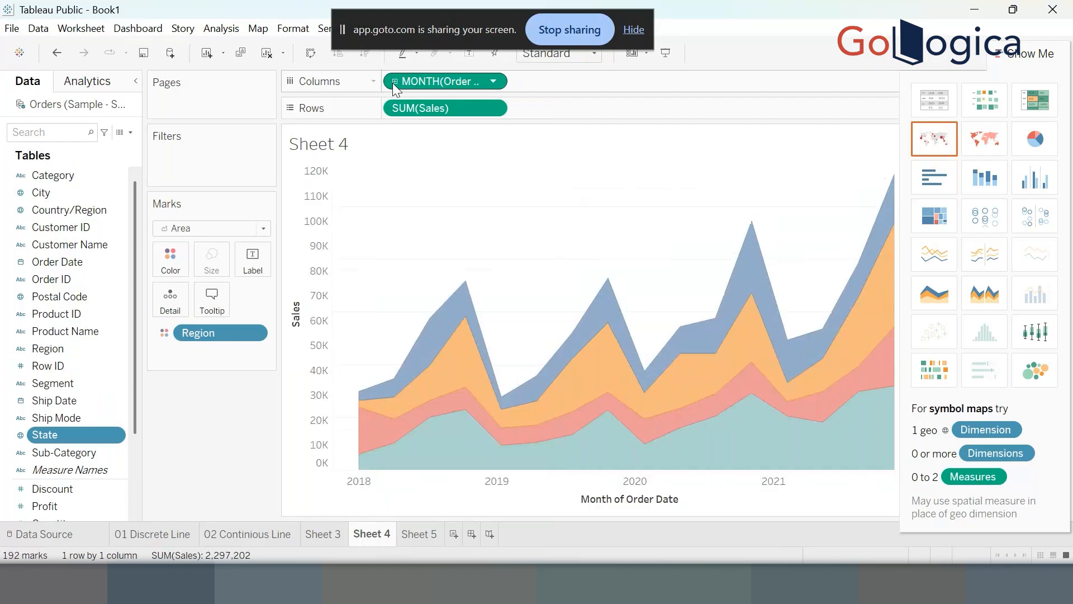
{"action": "left_click", "coordinate": [394, 82]}
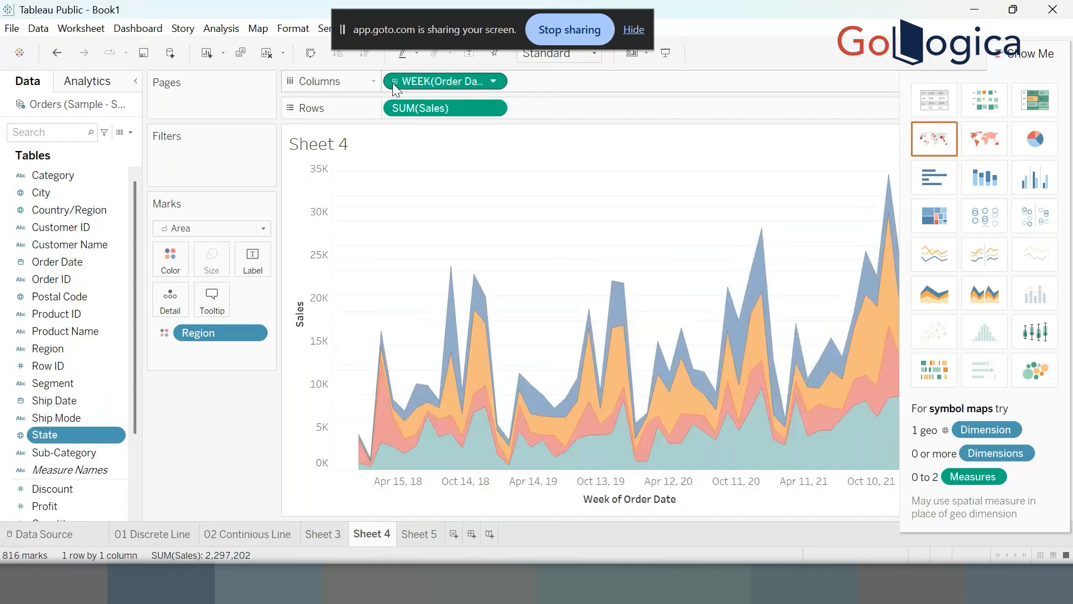
{"action": "left_click", "coordinate": [394, 82]}
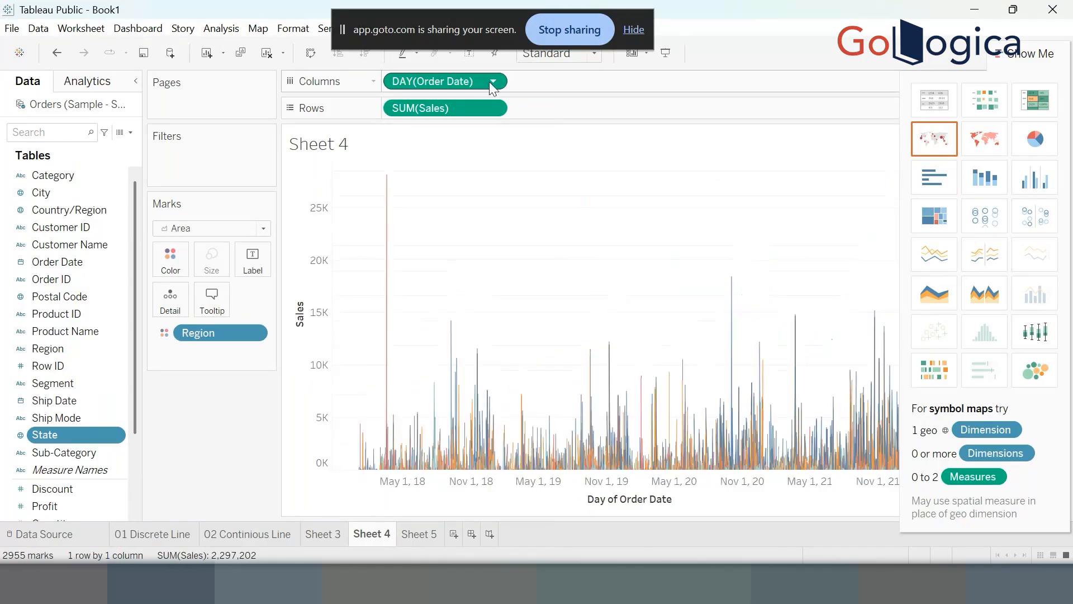
{"action": "left_click", "coordinate": [493, 81]}
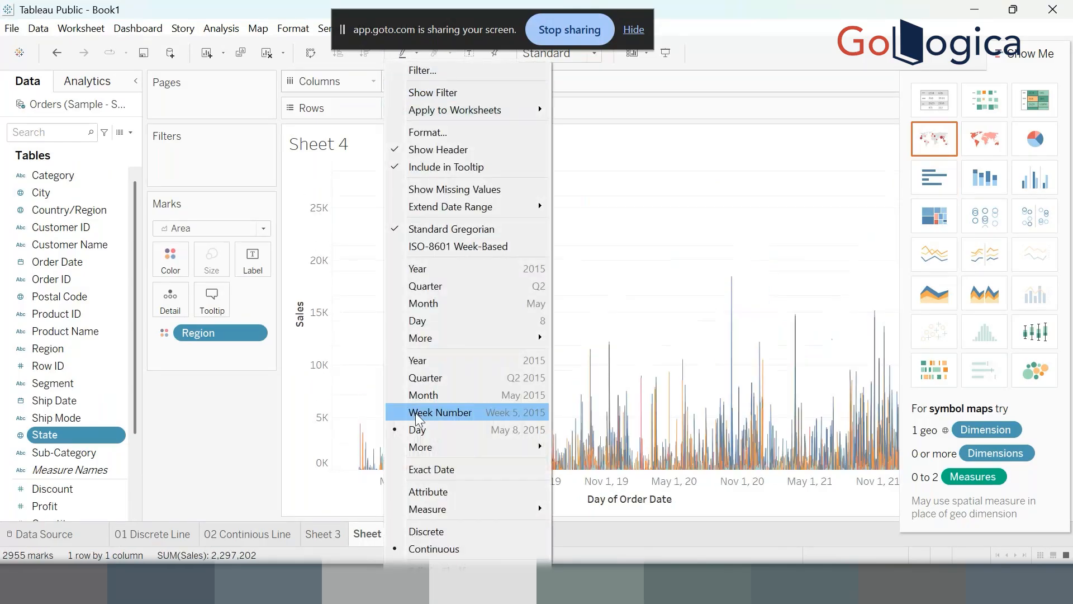
{"action": "left_click", "coordinate": [431, 361]}
On Sheet 5, create a hierarchy named Location from the Country/Region and State fields.
{"action": "left_click", "coordinate": [419, 534]}
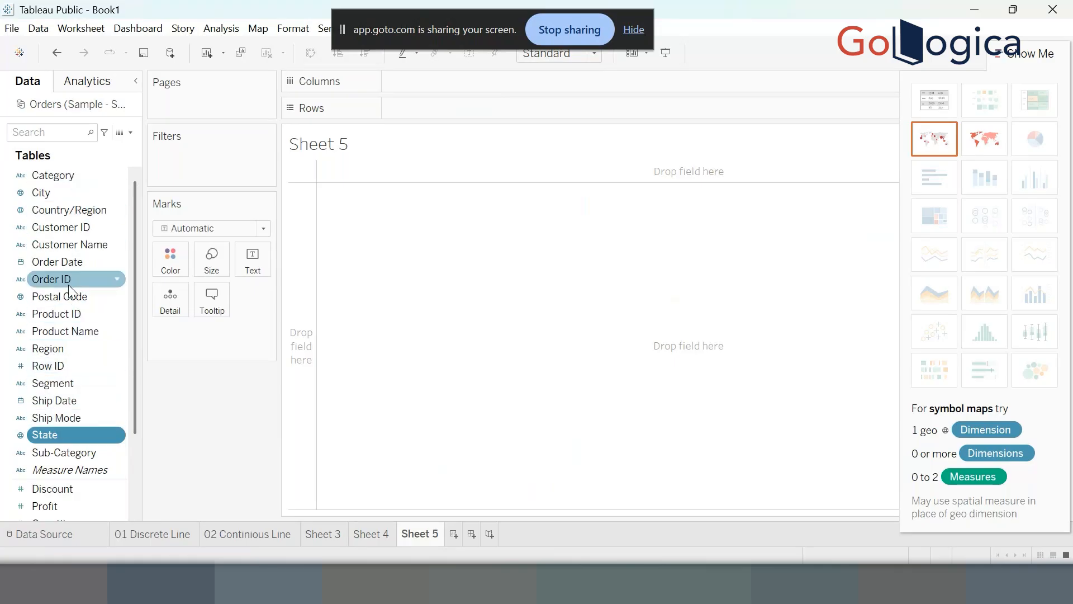
{"action": "left_click", "coordinate": [83, 213]}
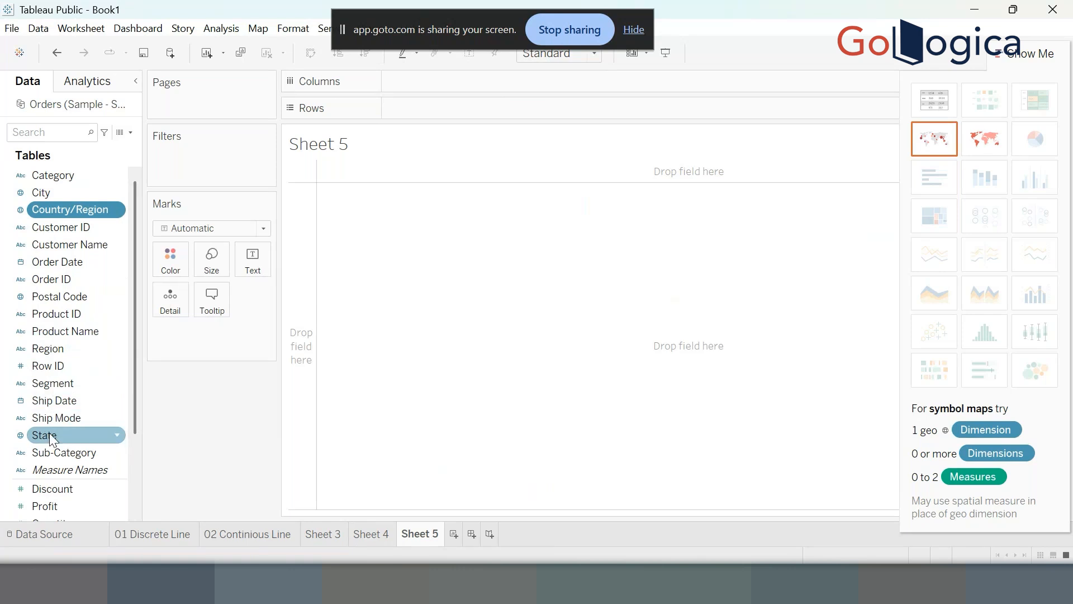
{"action": "left_click_drag", "start_coordinate": [48, 434], "coordinate": [79, 211]}
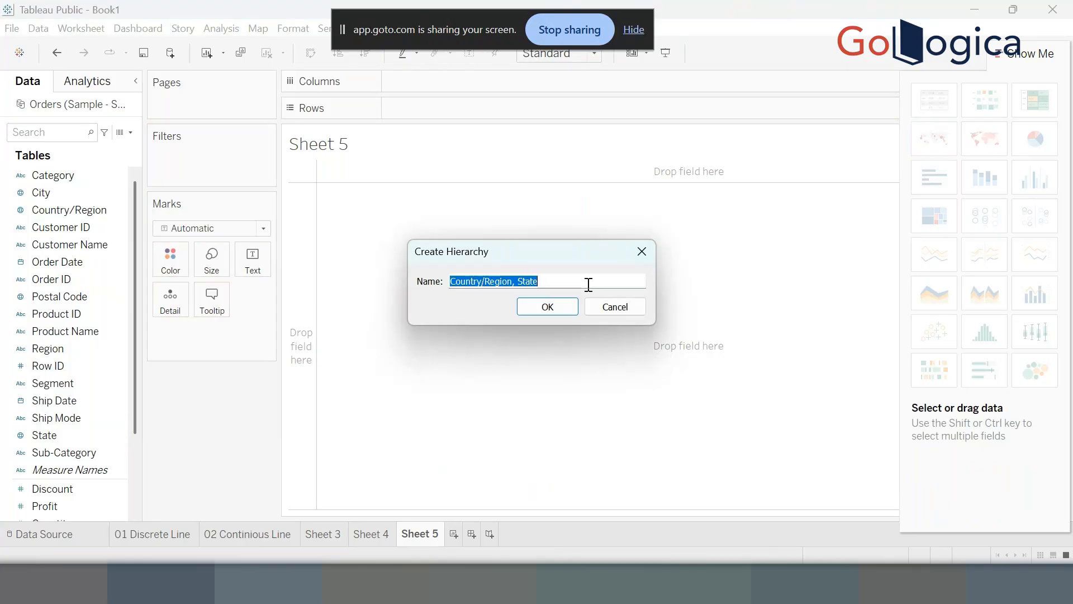
{"action": "type", "text": "Location"}
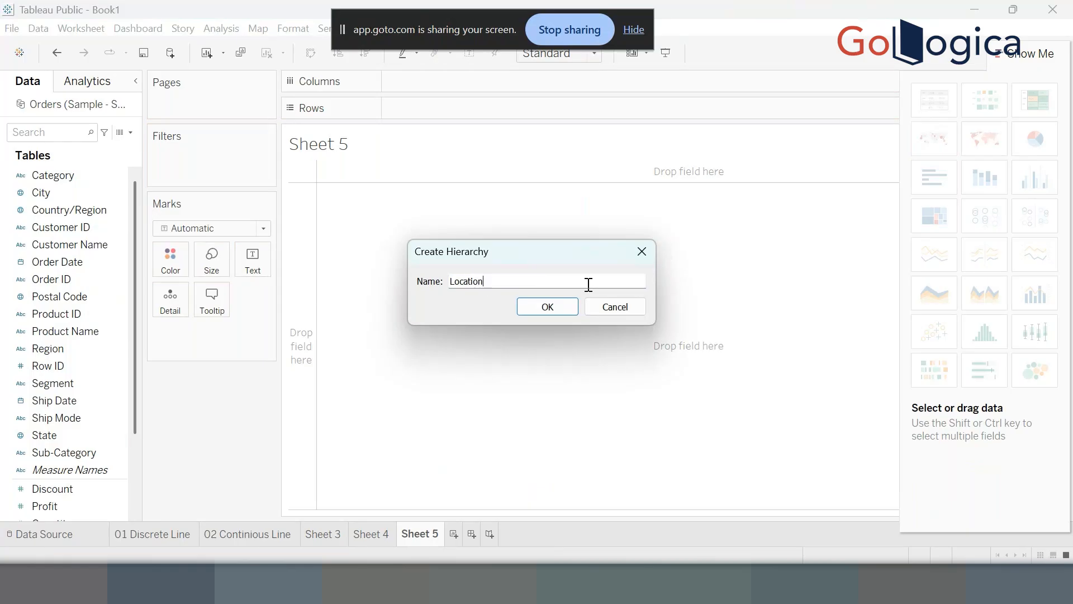
{"action": "key", "text": "Return"}
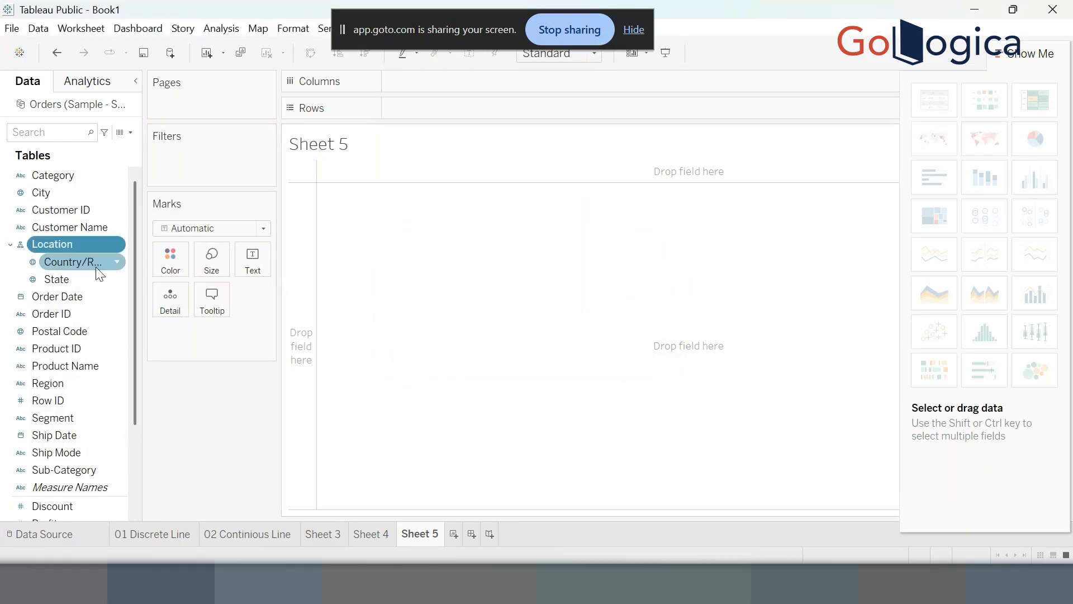
Add City below State in the Location hierarchy, and Product ID below City.
{"action": "left_click_drag", "start_coordinate": [47, 193], "coordinate": [65, 281]}
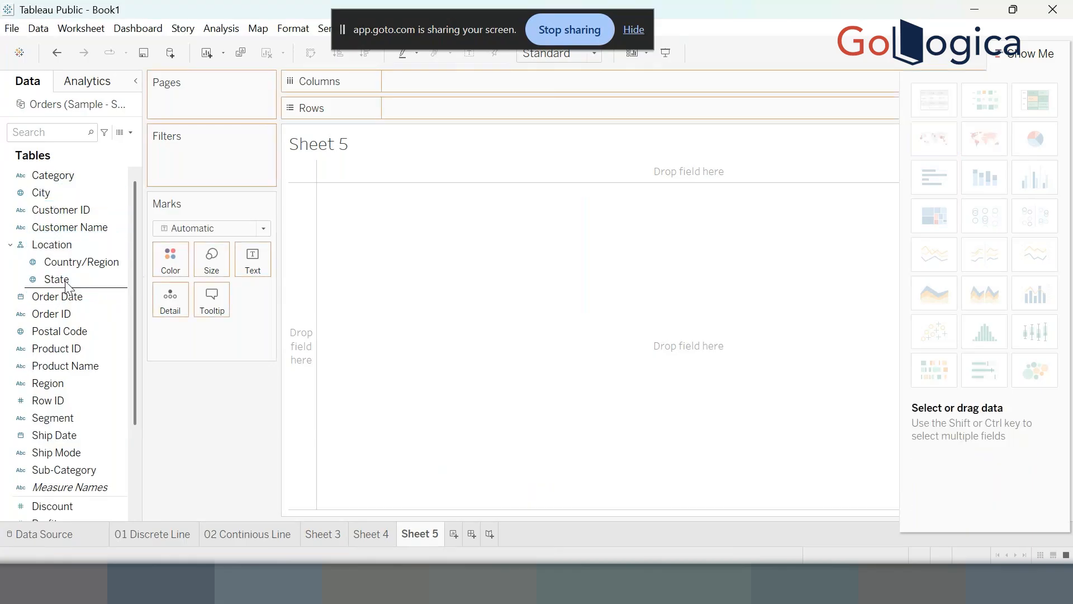
{"action": "left_click", "coordinate": [34, 246], "text": "ctrl"}
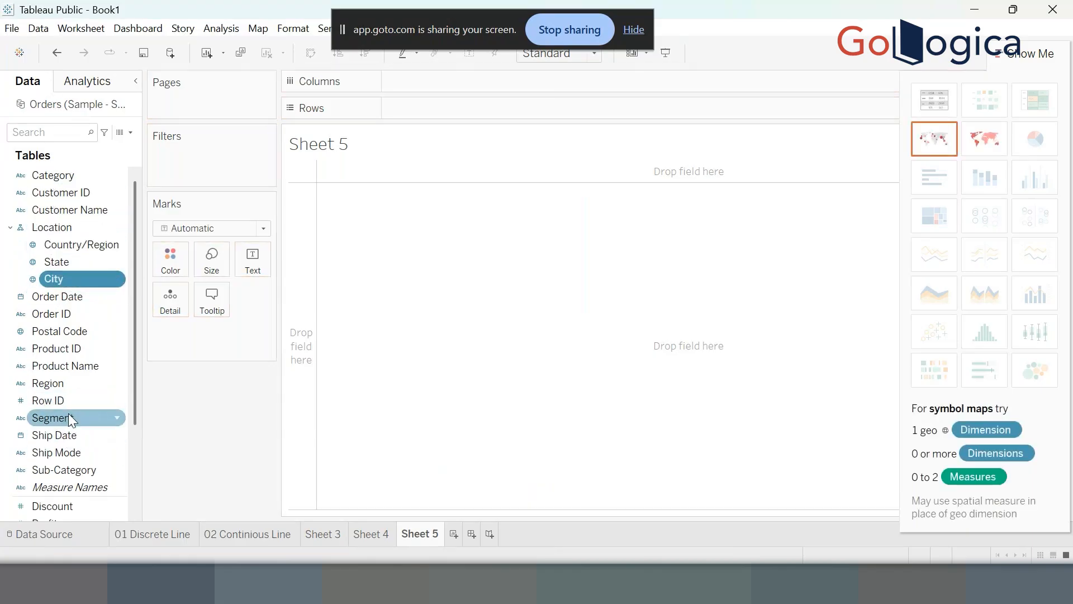
{"action": "scroll", "coordinate": [68, 406], "scroll_direction": "down", "scroll_amount": 1}
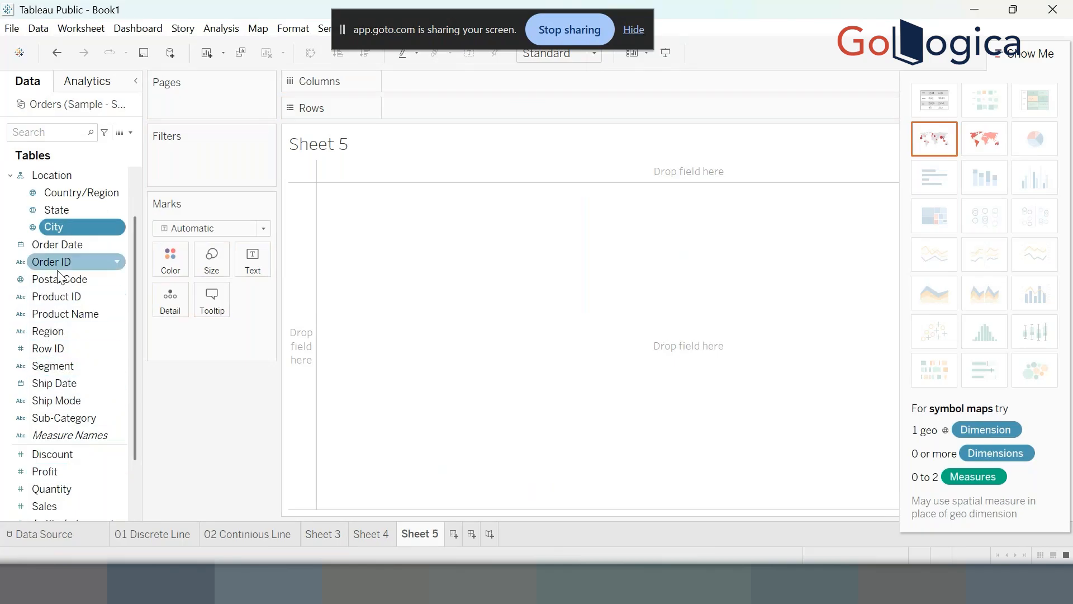
{"action": "left_click_drag", "start_coordinate": [65, 291], "coordinate": [75, 230]}
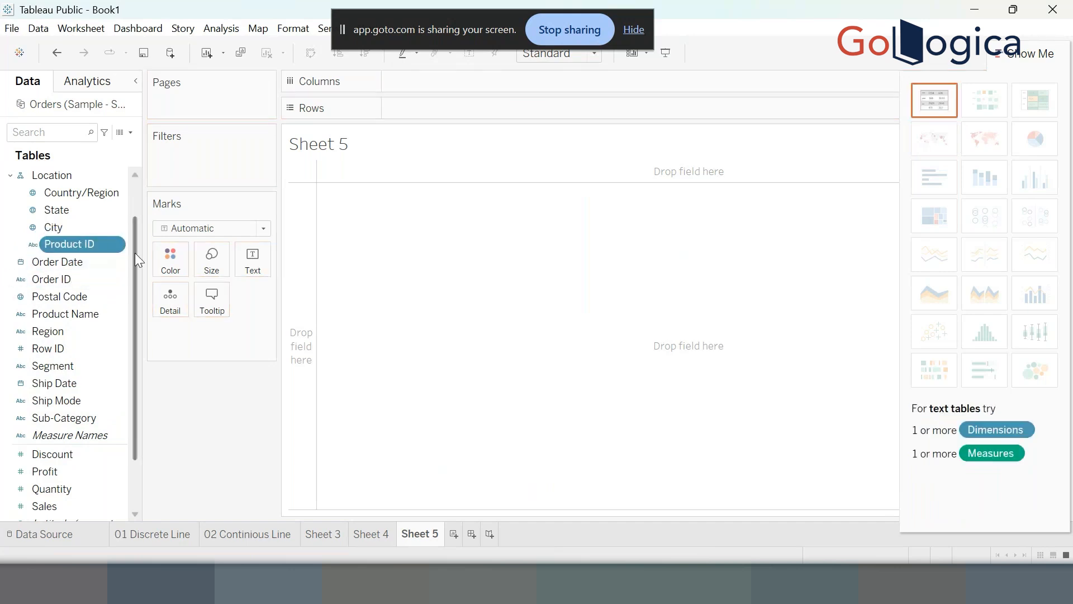
Go through the State, City and Product ID levels of the Location hierarchy and close the chart suggestions.
{"action": "scroll", "coordinate": [135, 253], "scroll_direction": "up", "scroll_amount": 1}
{"action": "left_click", "coordinate": [75, 260]}
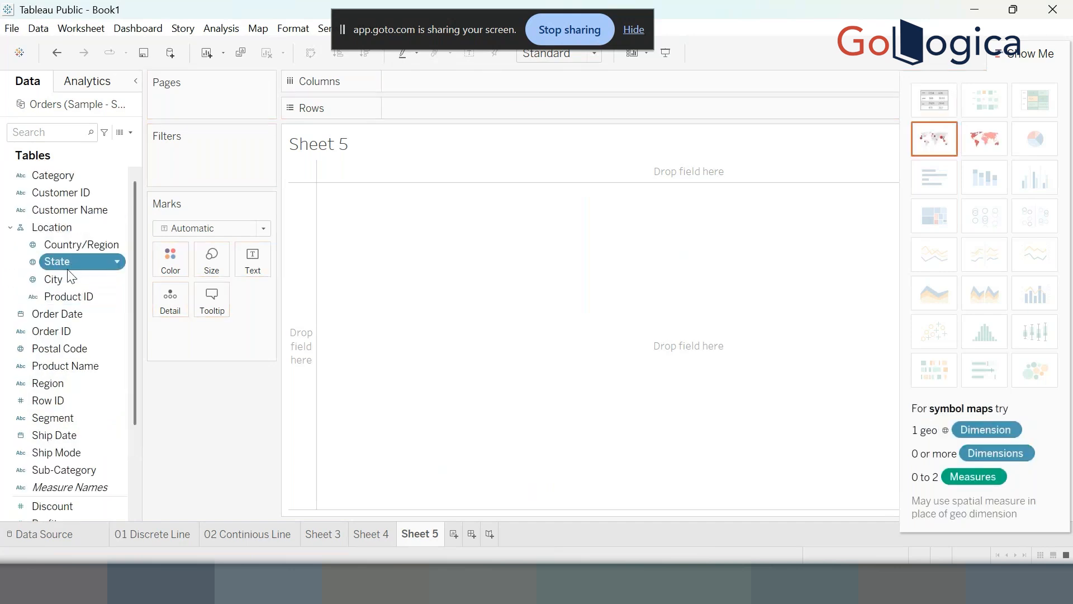
{"action": "left_click", "coordinate": [68, 277]}
{"action": "left_click", "coordinate": [75, 291]}
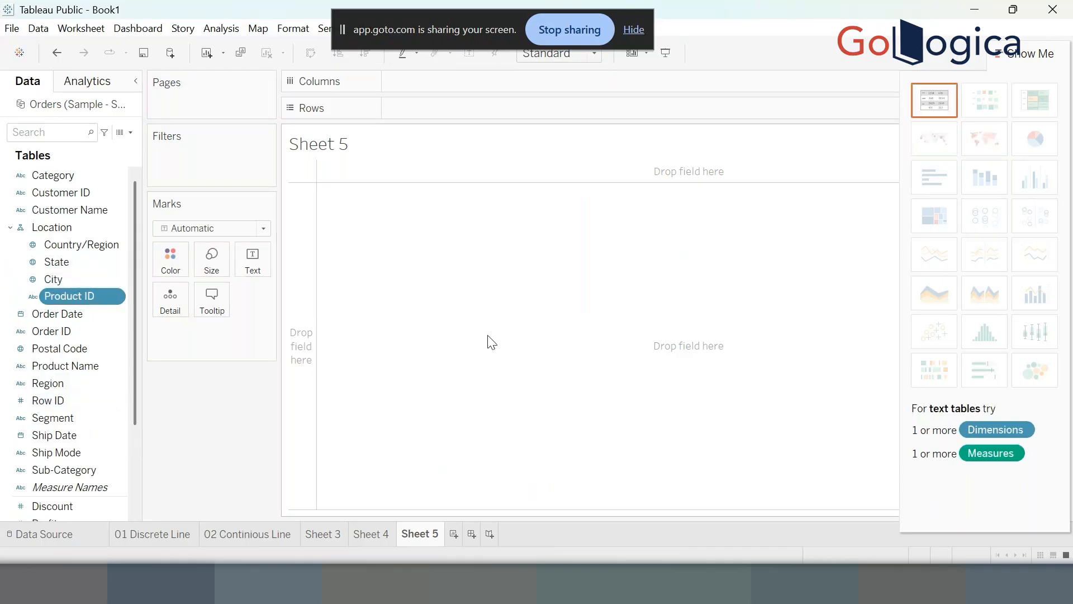
{"action": "left_click", "coordinate": [1030, 55]}
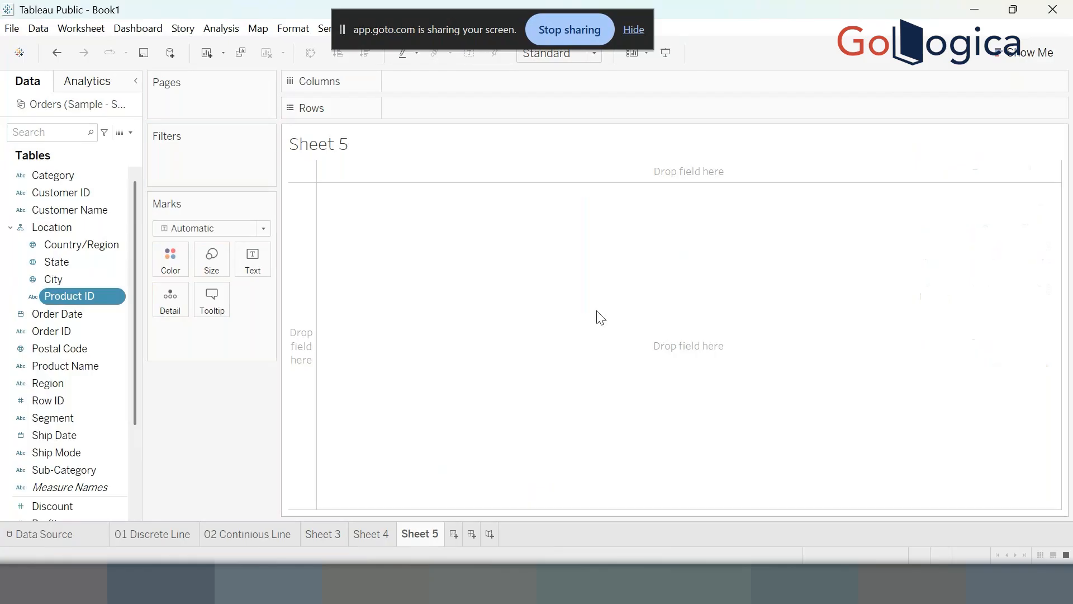
Plot Country/Region as a map, and replace the generated longitude and latitude with Country/Region on Rows.
{"action": "left_click", "coordinate": [82, 243]}
{"action": "double_click", "coordinate": [82, 243]}
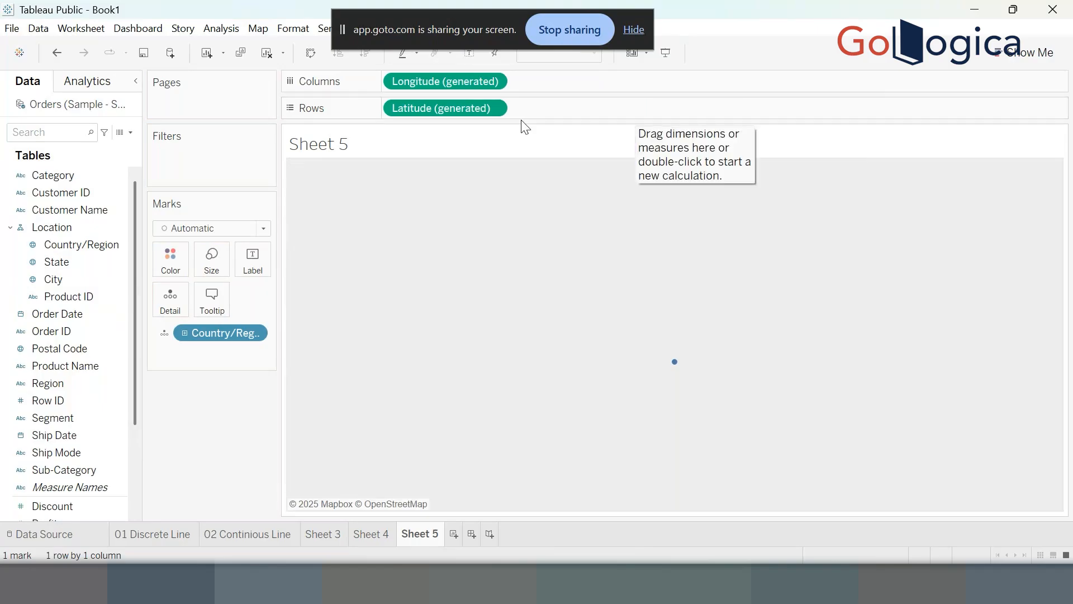
{"action": "left_click_drag", "start_coordinate": [487, 111], "coordinate": [283, 419]}
{"action": "left_click_drag", "start_coordinate": [442, 83], "coordinate": [213, 425]}
{"action": "left_click_drag", "start_coordinate": [62, 245], "coordinate": [454, 109]}
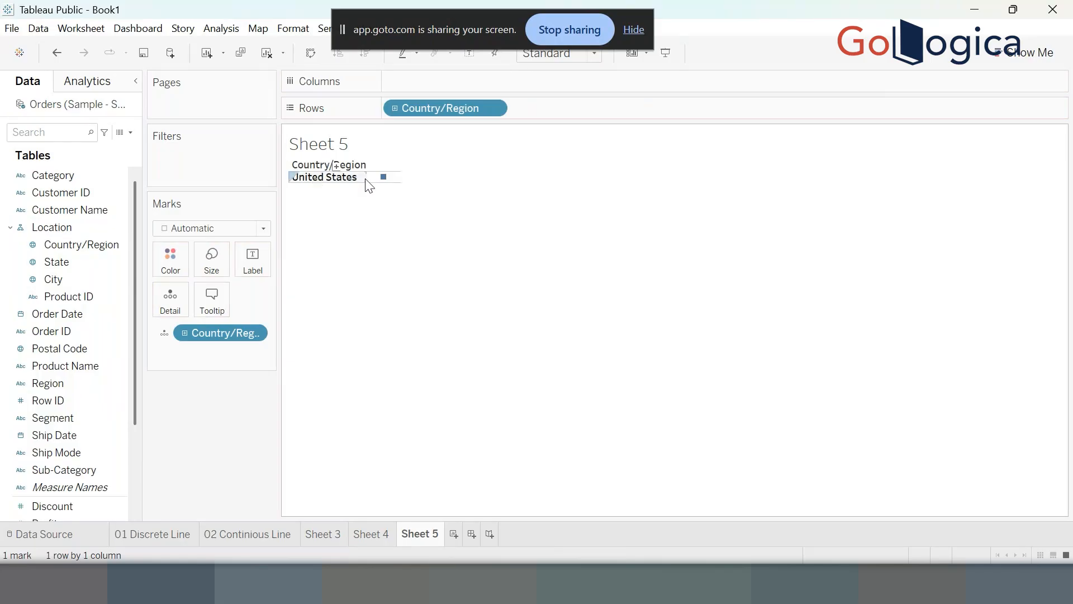
Add Sales to the Country/Region table and expand the Location hierarchy on Rows through State and City to Product ID.
{"action": "scroll", "coordinate": [71, 410], "scroll_direction": "down", "scroll_amount": 1}
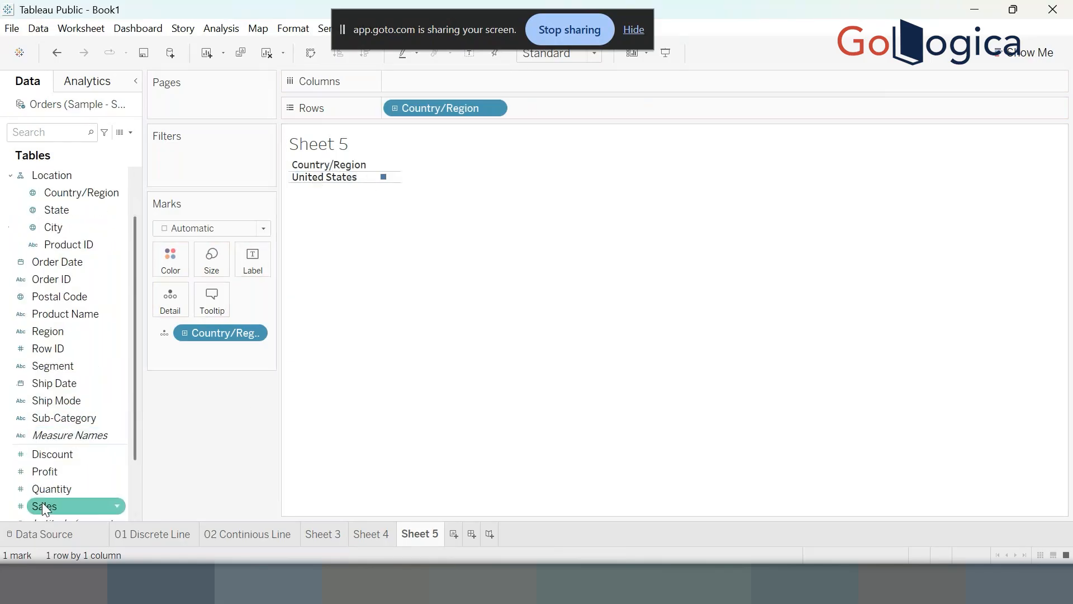
{"action": "scroll", "coordinate": [45, 503], "scroll_direction": "down", "scroll_amount": 2}
{"action": "double_click", "coordinate": [53, 436]}
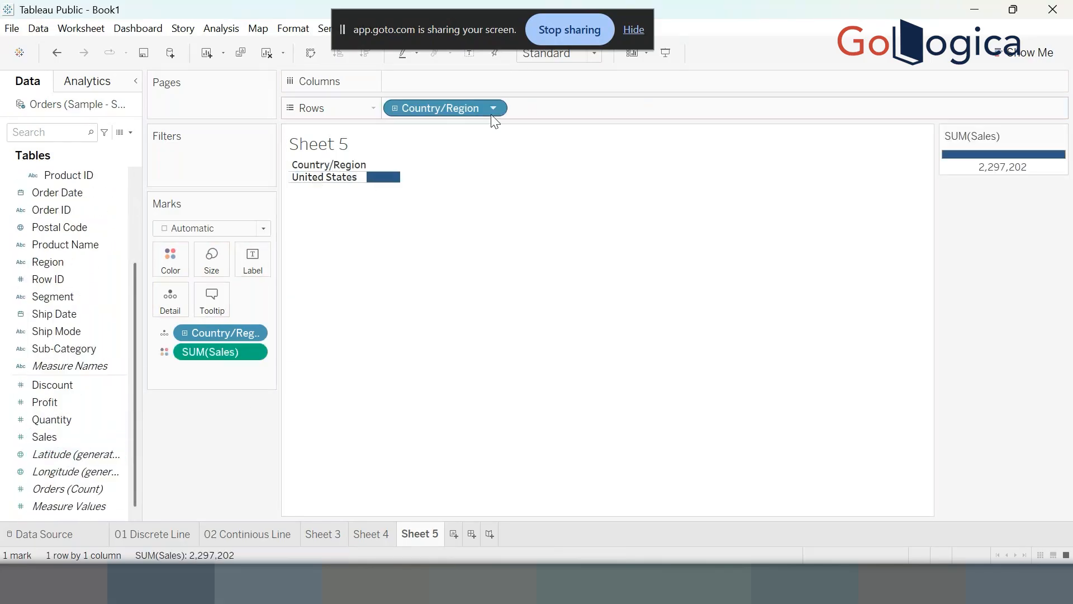
{"action": "left_click", "coordinate": [394, 108]}
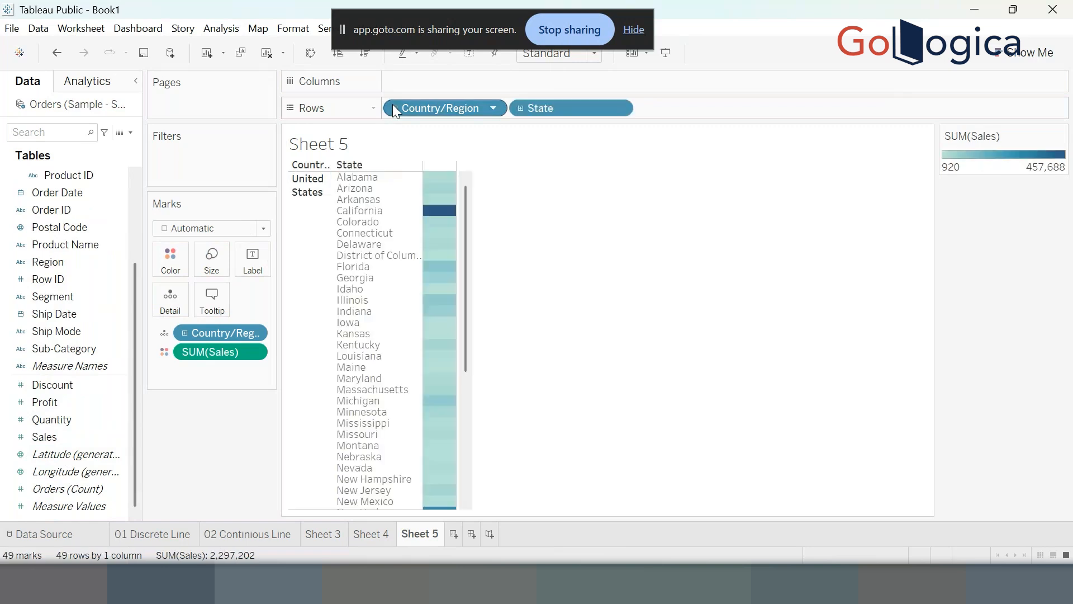
{"action": "left_click", "coordinate": [521, 107]}
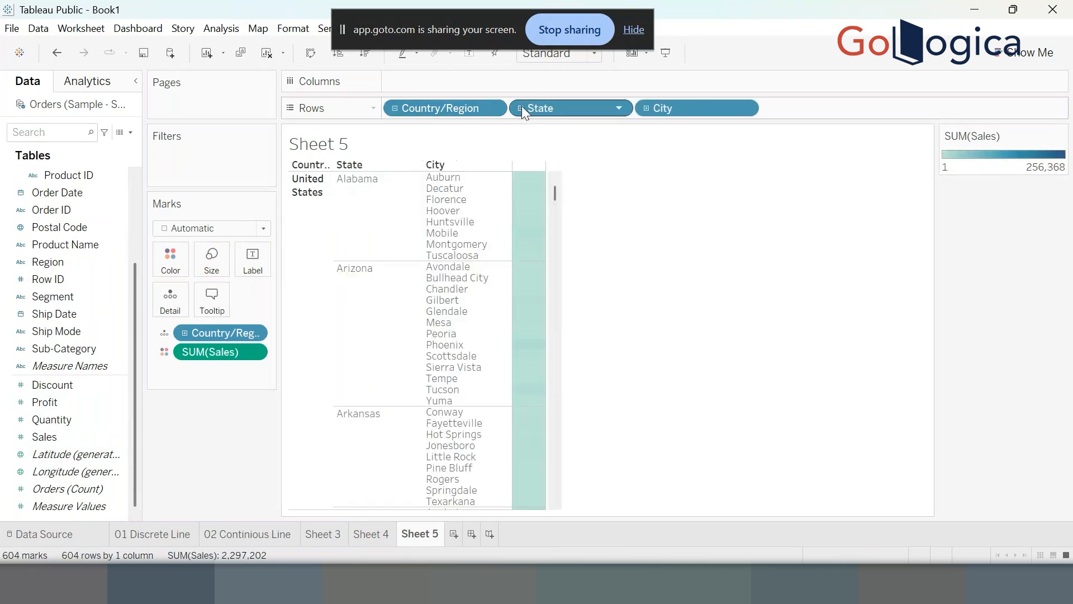
{"action": "left_click", "coordinate": [647, 106]}
{"action": "mouse_move", "coordinate": [613, 246]}
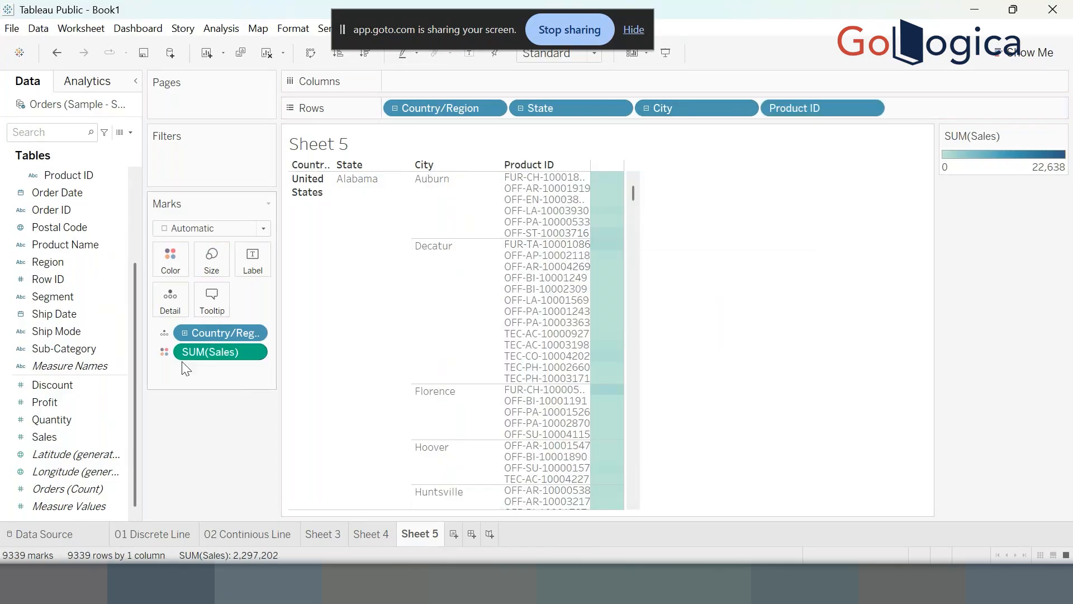
Clear Sales and all Location fields from Rows and Marks so that Sheet 5 is empty.
{"action": "left_click_drag", "start_coordinate": [219, 353], "coordinate": [215, 433]}
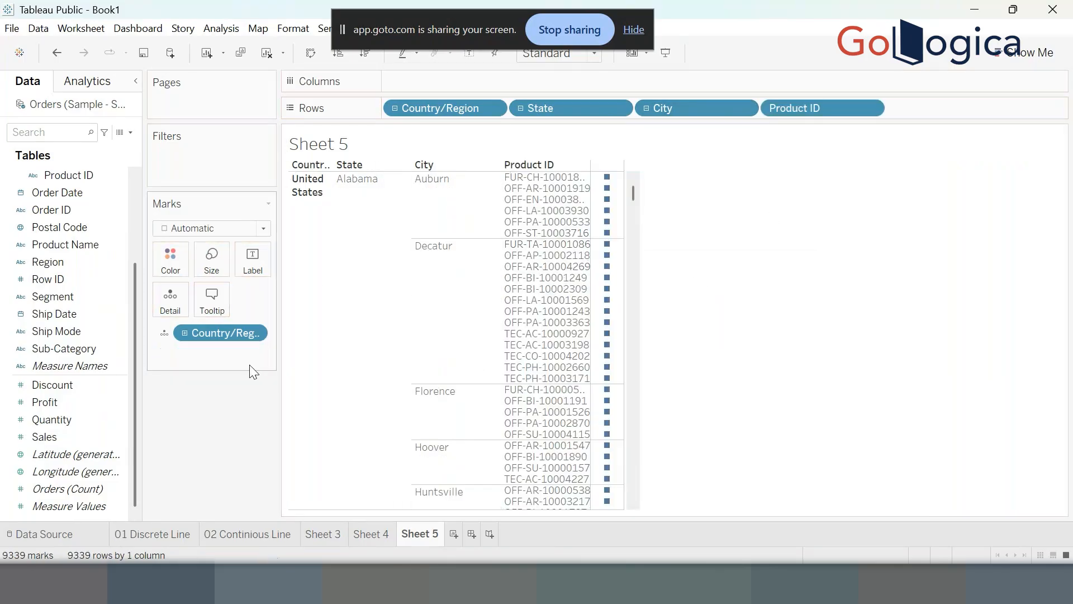
{"action": "left_click_drag", "start_coordinate": [822, 108], "coordinate": [541, 296]}
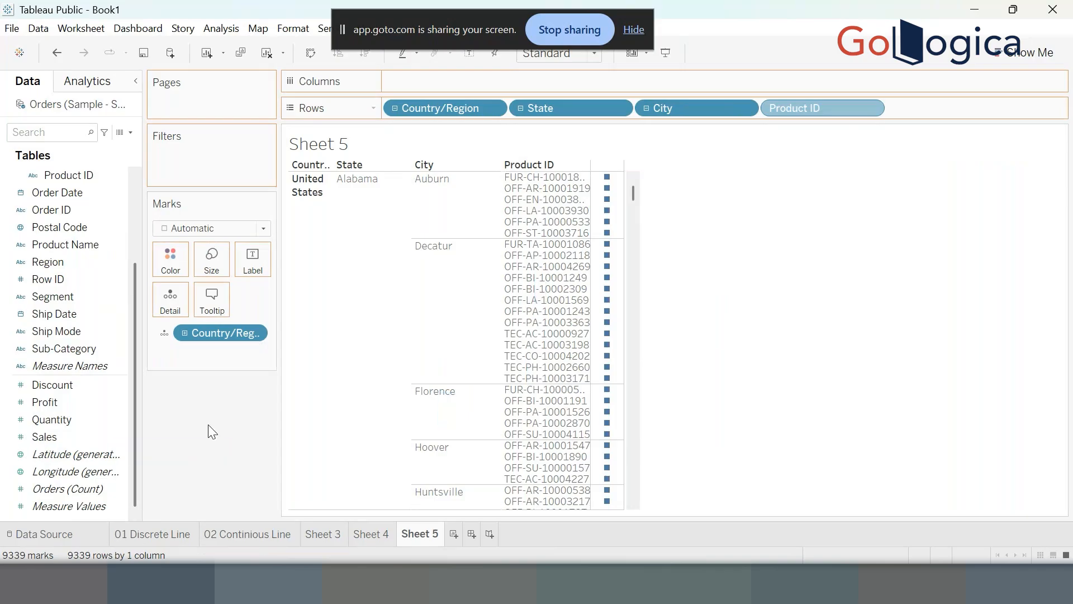
{"action": "left_click_drag", "start_coordinate": [213, 430], "coordinate": [213, 430]}
{"action": "left_click_drag", "start_coordinate": [659, 108], "coordinate": [433, 284]}
{"action": "left_click_drag", "start_coordinate": [570, 108], "coordinate": [277, 444]}
{"action": "left_click_drag", "start_coordinate": [442, 107], "coordinate": [178, 455]}
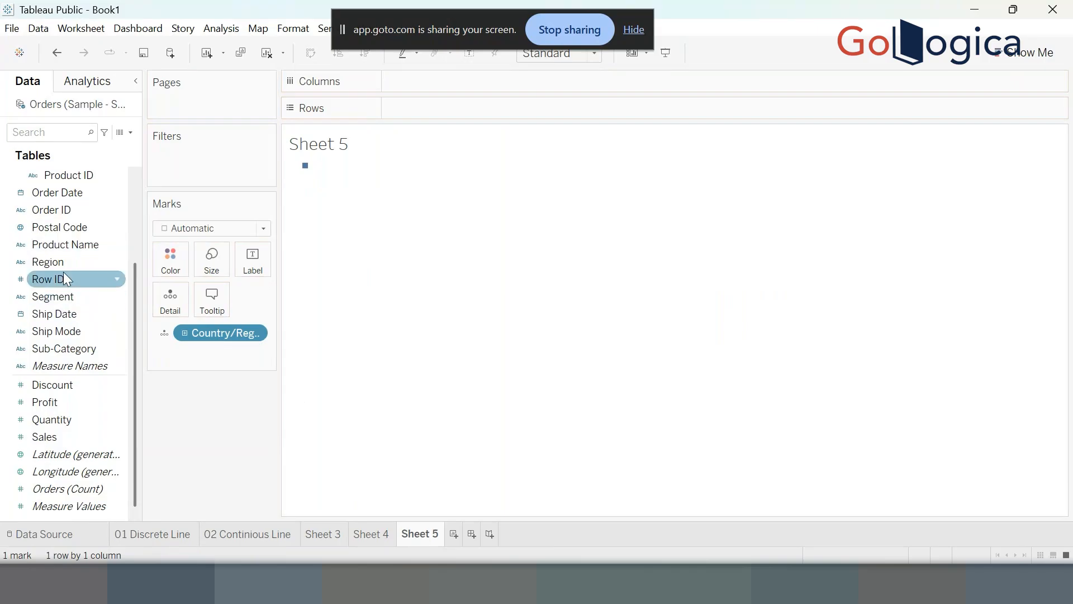
{"action": "scroll", "coordinate": [63, 272], "scroll_direction": "up", "scroll_amount": 3}
{"action": "double_click", "coordinate": [92, 226]}
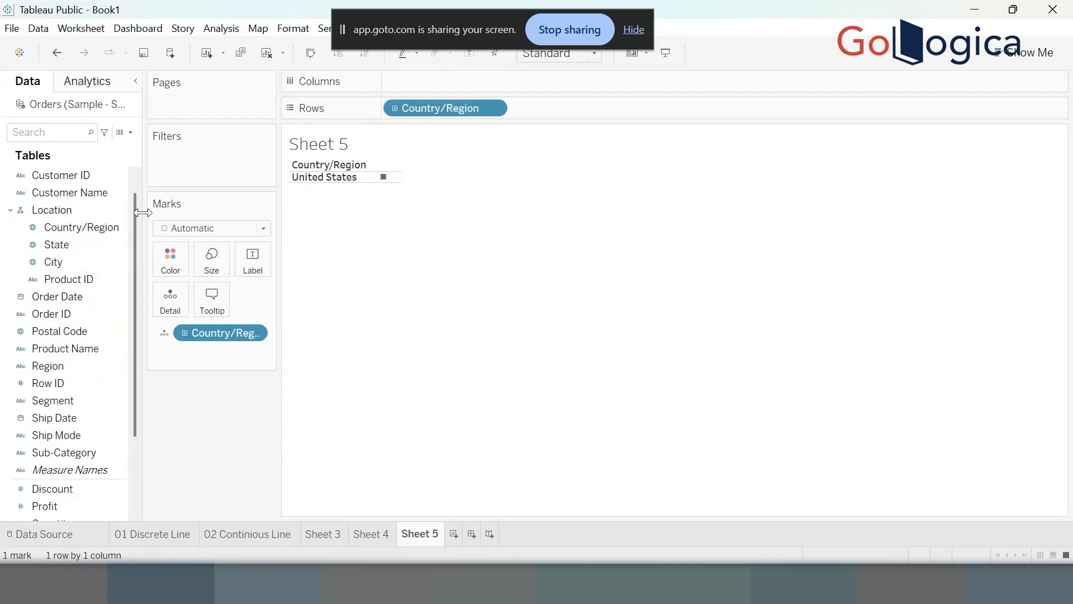
{"action": "left_click_drag", "start_coordinate": [442, 107], "coordinate": [192, 366]}
{"action": "left_click_drag", "start_coordinate": [221, 333], "coordinate": [143, 240]}
Plot Country/Region as a map on Sheet 5 and check the details of the country's mark.
{"action": "left_click", "coordinate": [90, 228]}
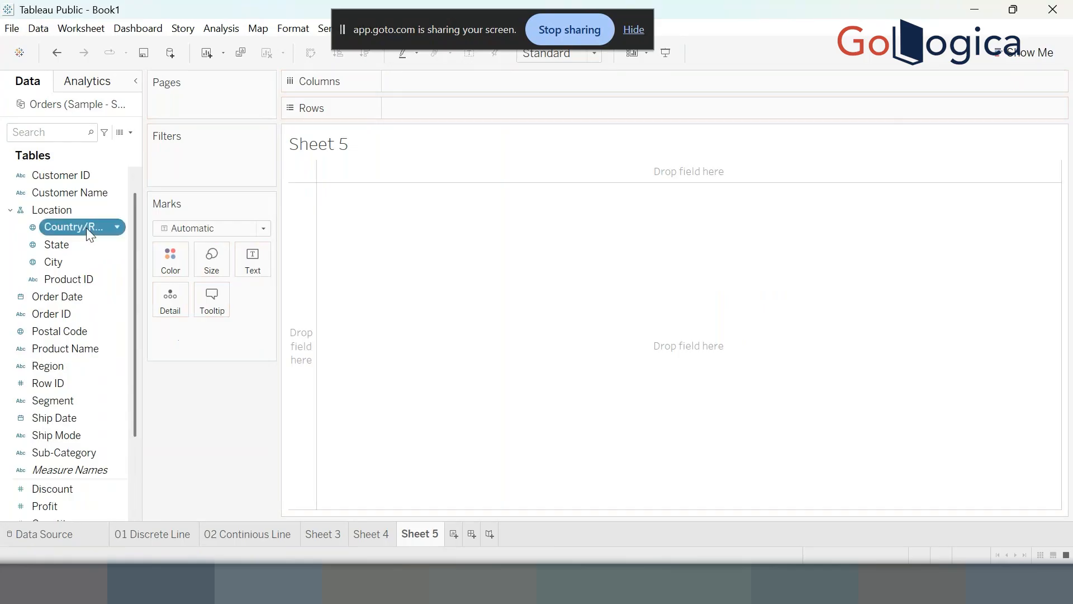
{"action": "double_click", "coordinate": [86, 227]}
{"action": "left_click", "coordinate": [89, 212]}
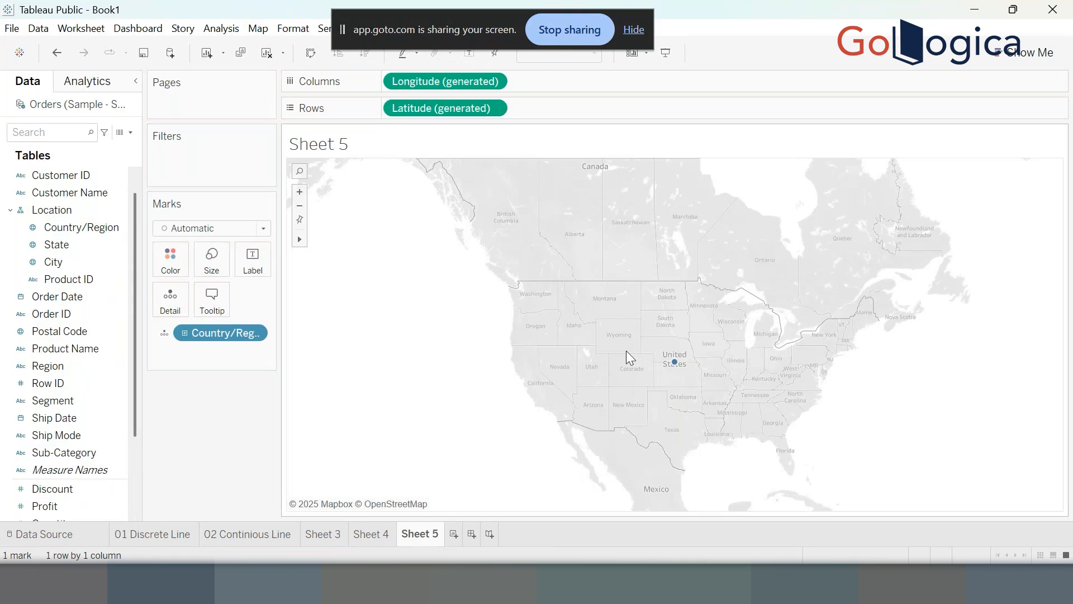
{"action": "mouse_move", "coordinate": [674, 367]}
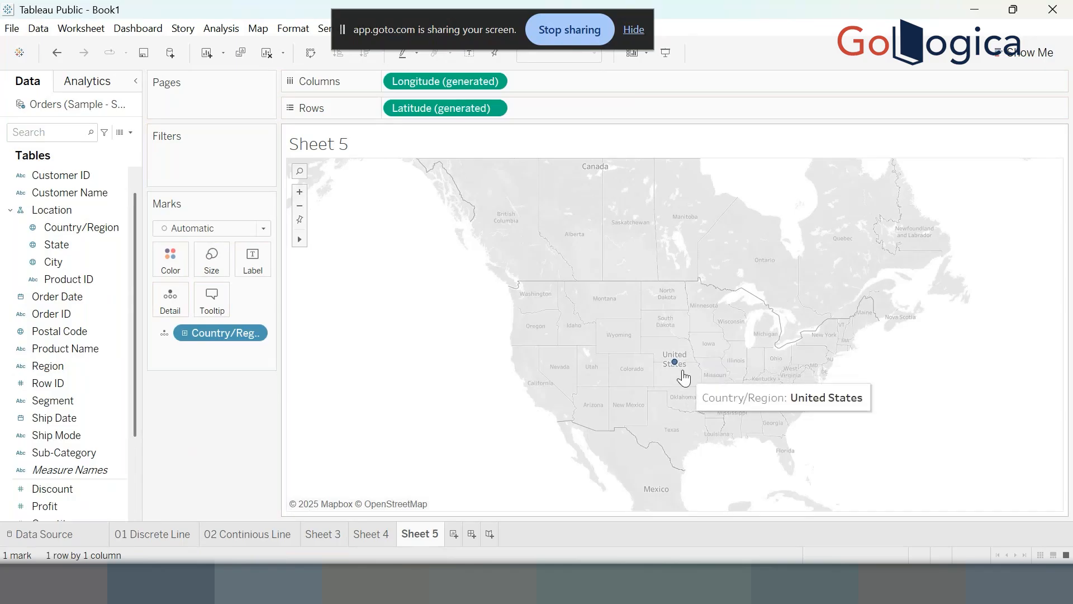
Size the country mark on the map by Sales and enlarge the circle.
{"action": "scroll", "coordinate": [89, 484], "scroll_direction": "down", "scroll_amount": 2}
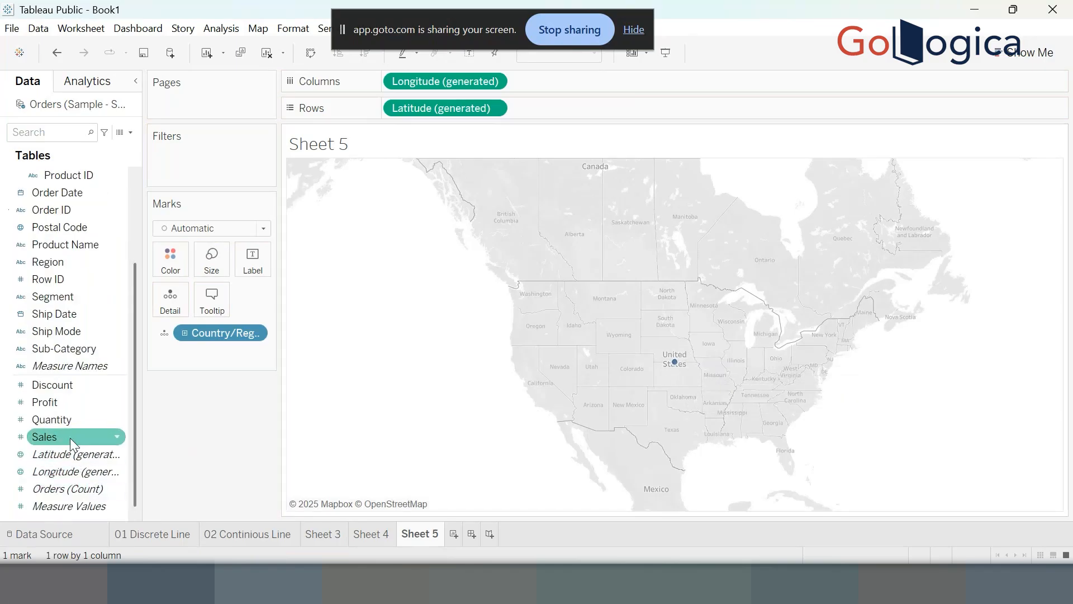
{"action": "left_click_drag", "start_coordinate": [69, 437], "coordinate": [222, 264]}
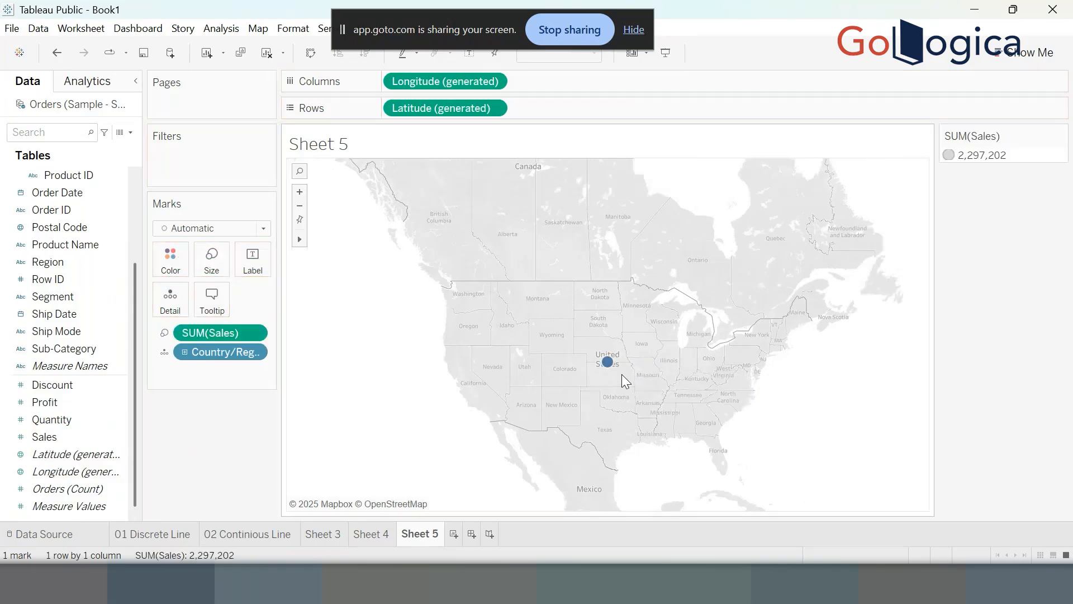
{"action": "left_click", "coordinate": [212, 262]}
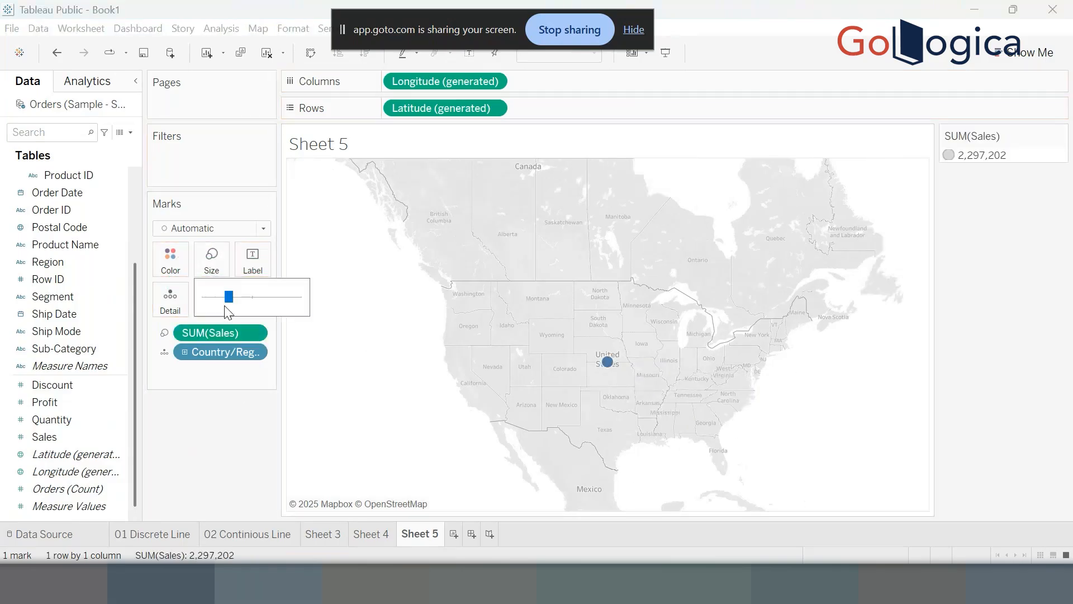
{"action": "left_click_drag", "start_coordinate": [229, 297], "coordinate": [257, 316]}
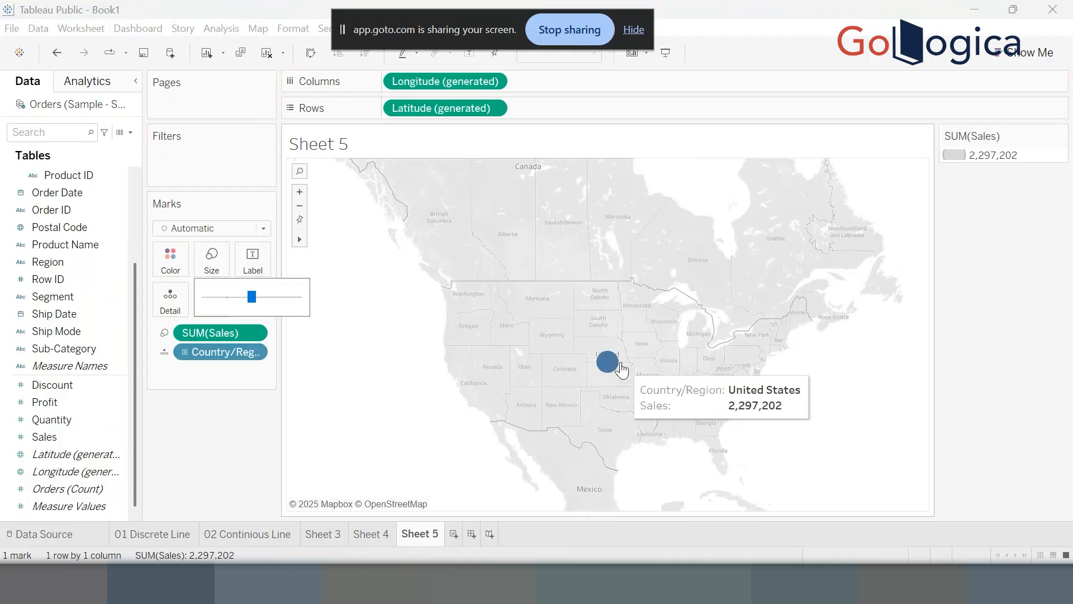
{"action": "left_click", "coordinate": [830, 397]}
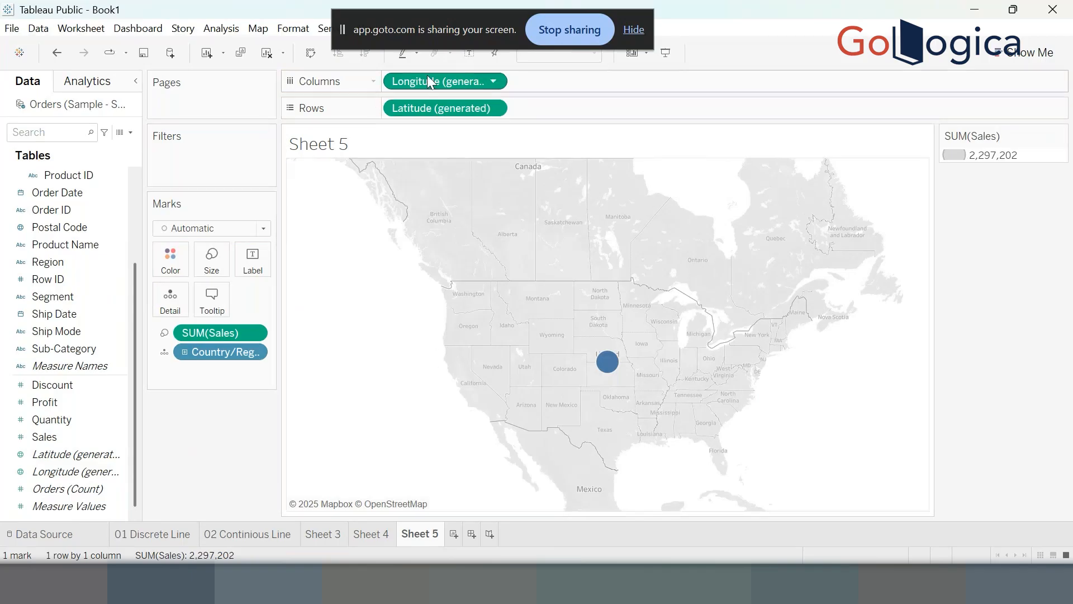
Drill the Location hierarchy on the map down to State and City, checking the sales of the largest marks.
{"action": "left_click", "coordinate": [186, 353]}
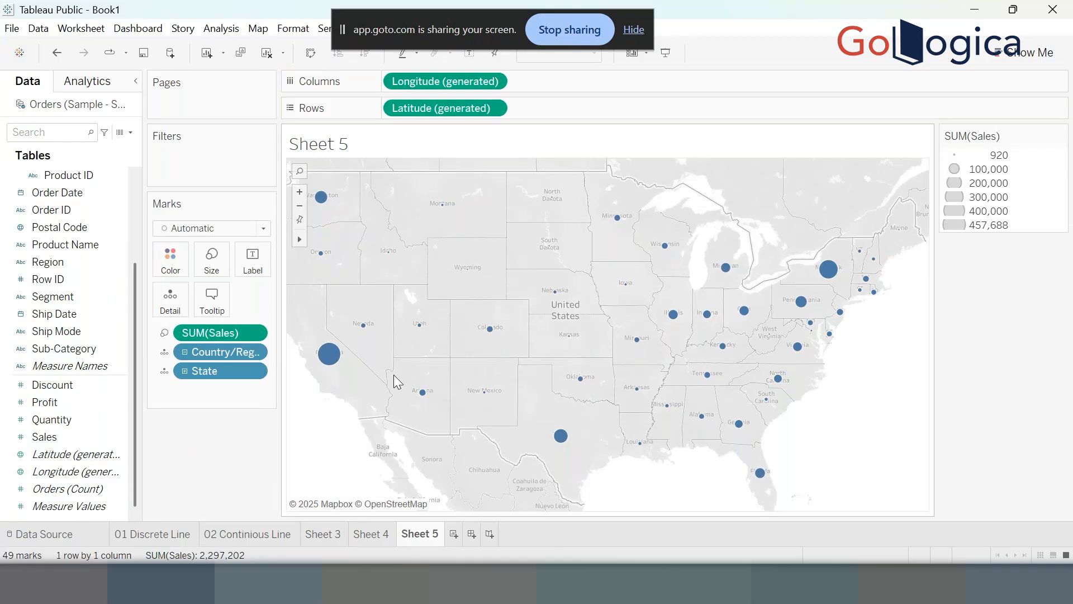
{"action": "mouse_move", "coordinate": [334, 356]}
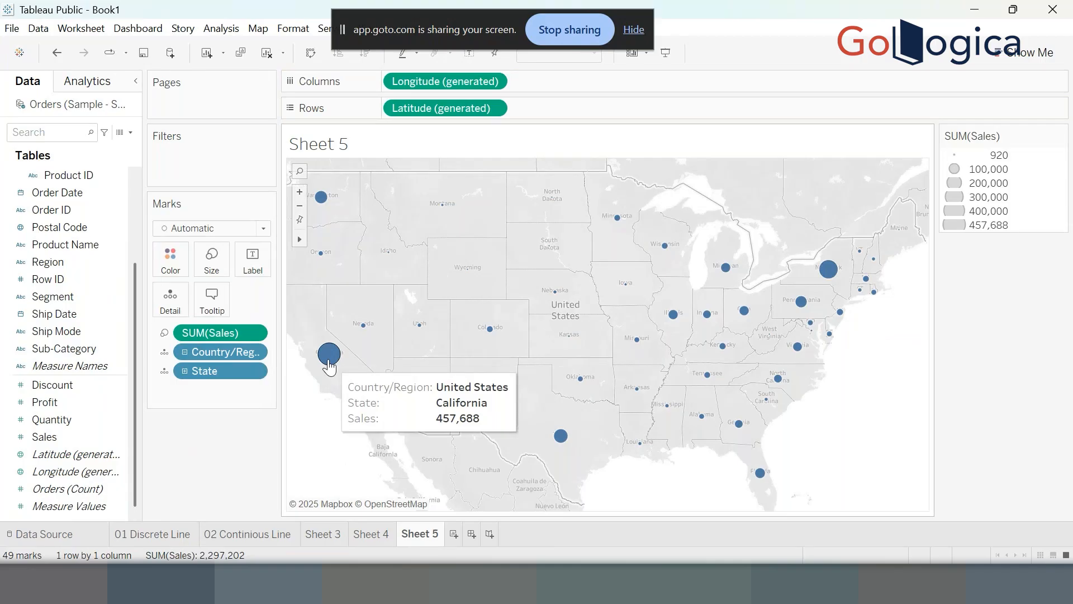
{"action": "mouse_move", "coordinate": [838, 274]}
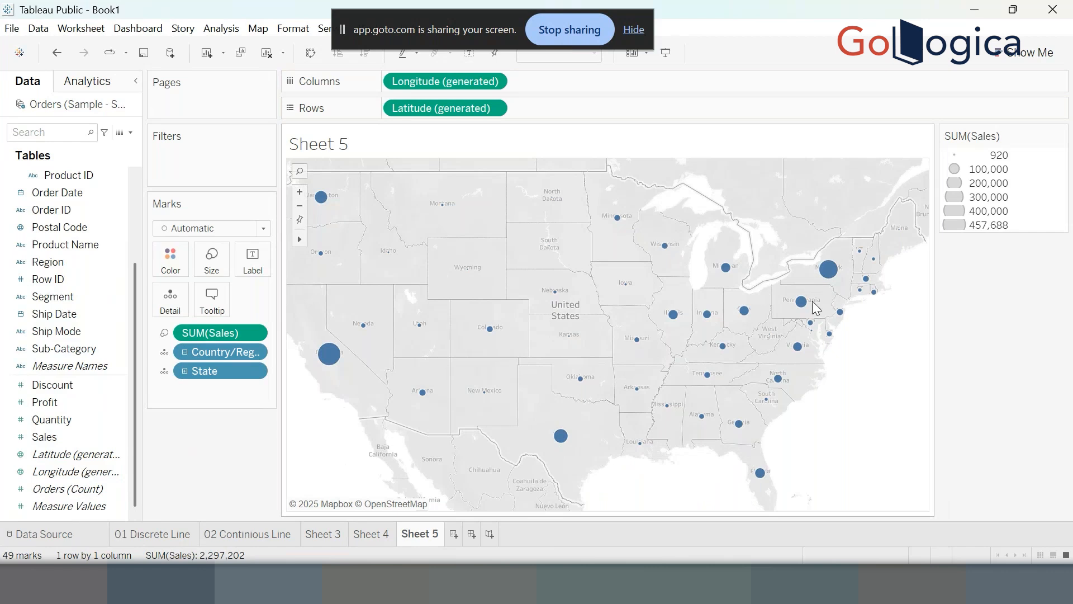
{"action": "mouse_move", "coordinate": [804, 308]}
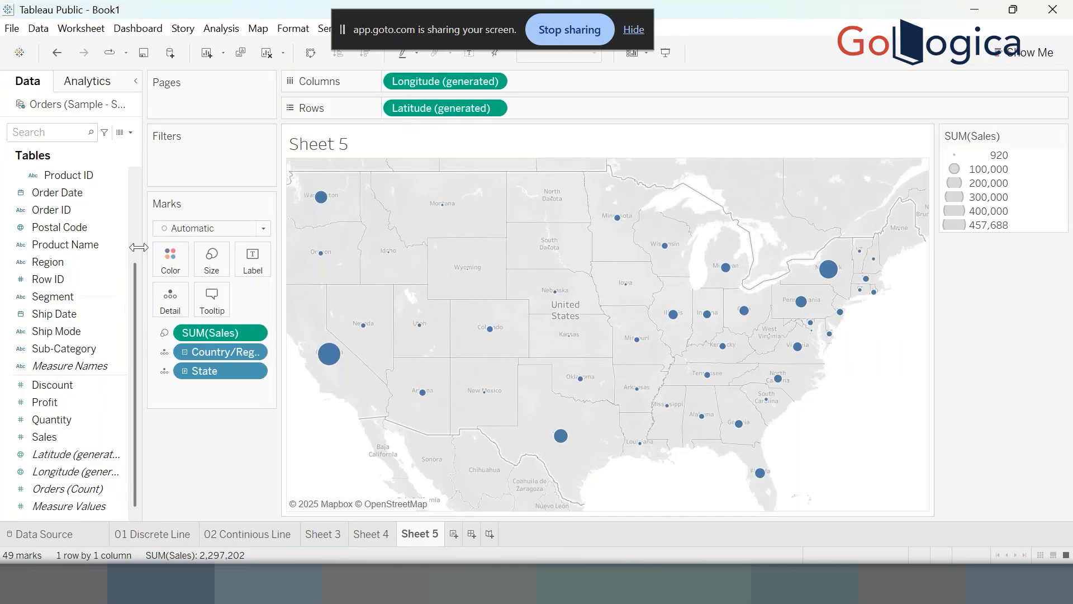
{"action": "left_click", "coordinate": [184, 371]}
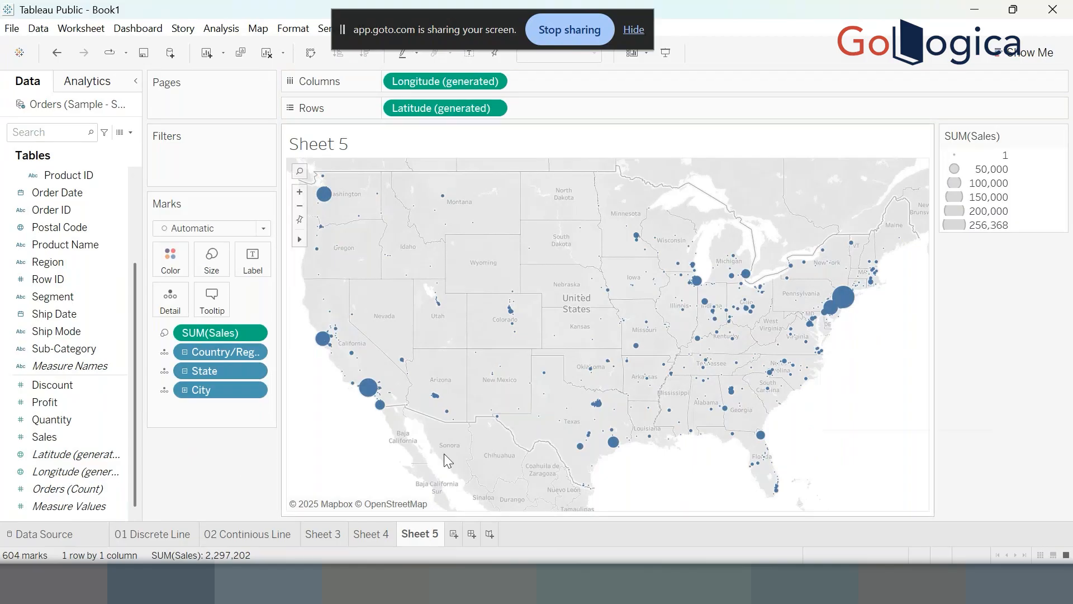
{"action": "mouse_move", "coordinate": [848, 311]}
Add a new worksheet and plot State from the Location hierarchy as a map.
{"action": "left_click", "coordinate": [462, 533]}
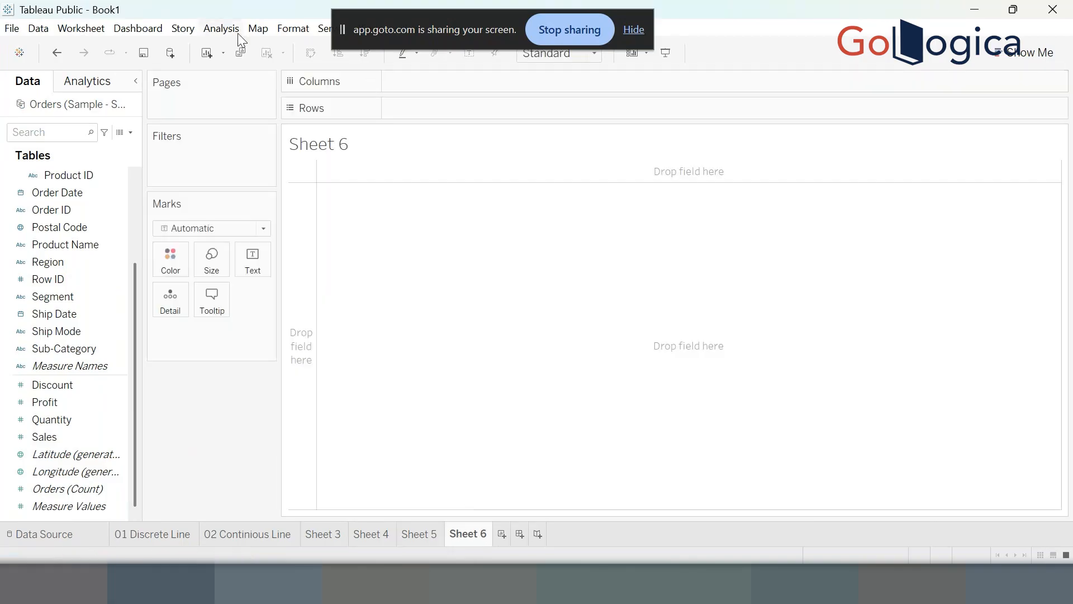
{"action": "scroll", "coordinate": [70, 215], "scroll_direction": "up", "scroll_amount": 2}
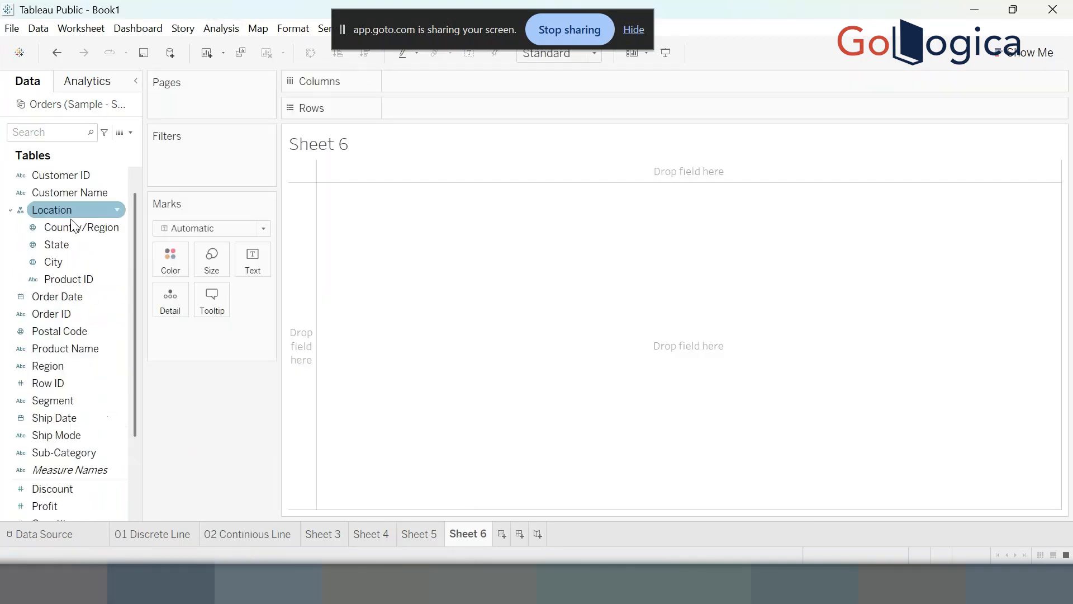
{"action": "double_click", "coordinate": [53, 244]}
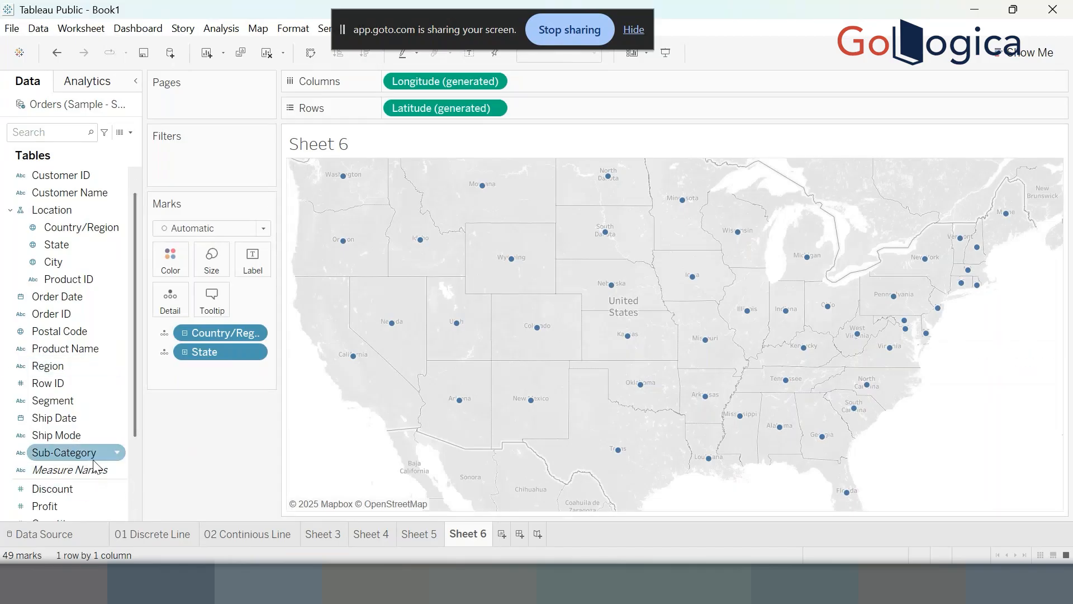
Size the state marks on the Sheet 6 map by Sales and enlarge the circles.
{"action": "scroll", "coordinate": [42, 458], "scroll_direction": "down", "scroll_amount": 1}
{"action": "double_click", "coordinate": [53, 490]}
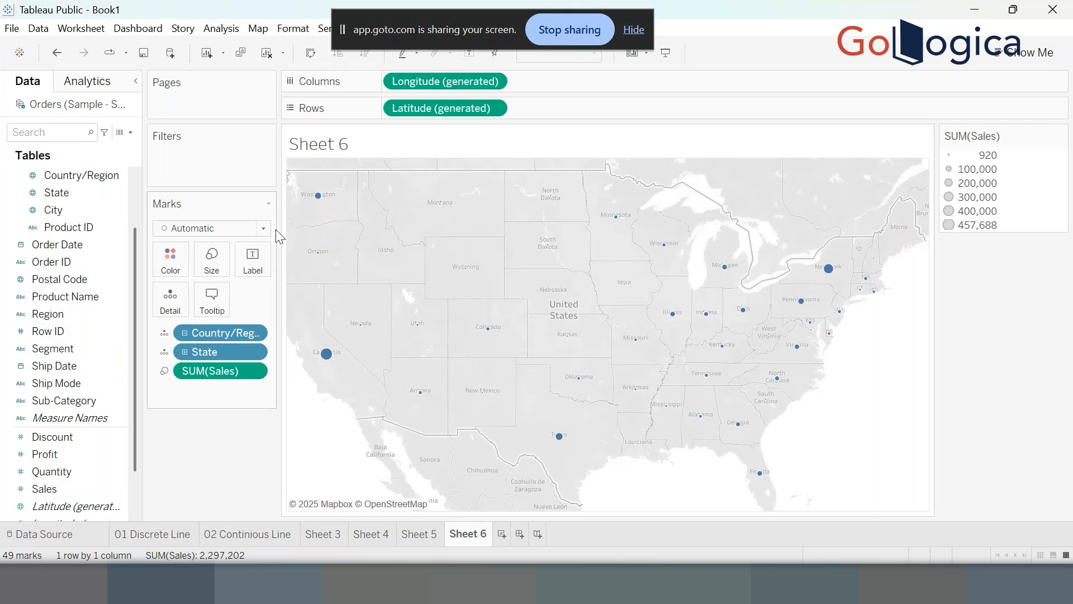
{"action": "left_click", "coordinate": [217, 258]}
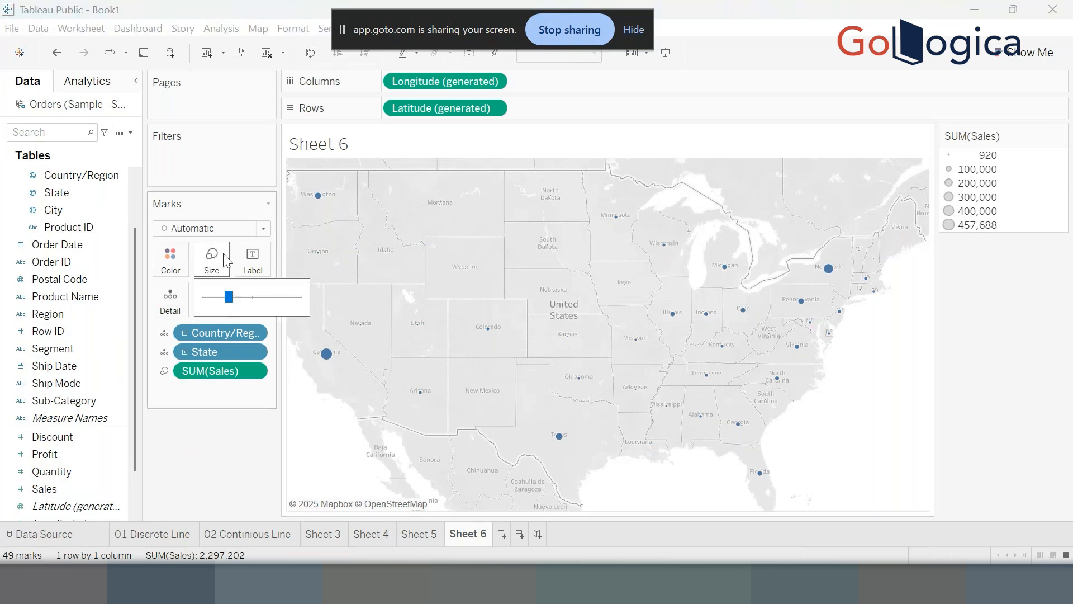
{"action": "left_click_drag", "start_coordinate": [230, 297], "coordinate": [266, 297]}
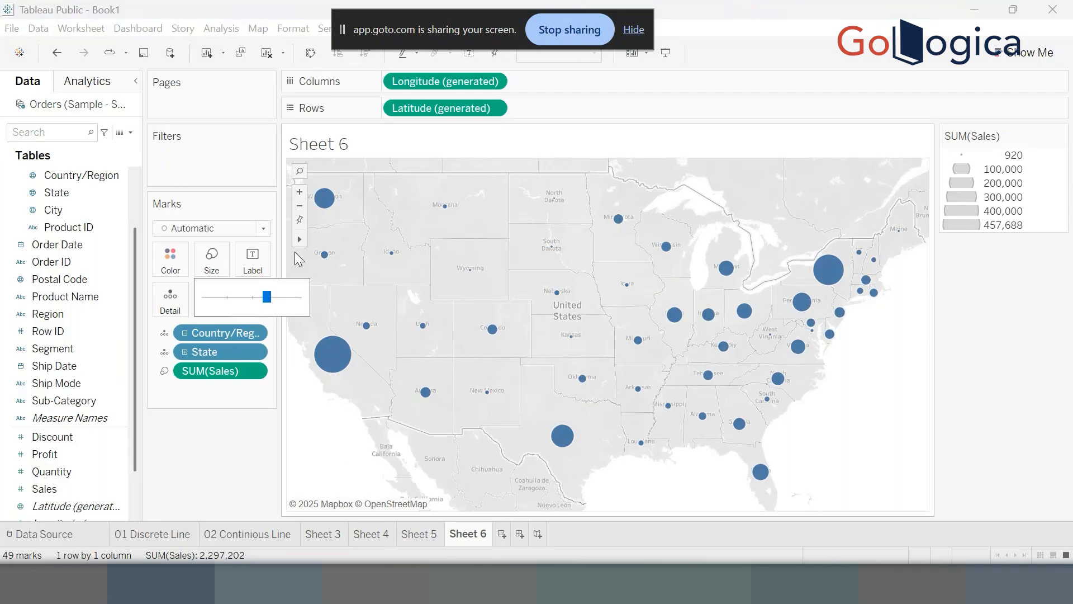
{"action": "mouse_move", "coordinate": [297, 245]}
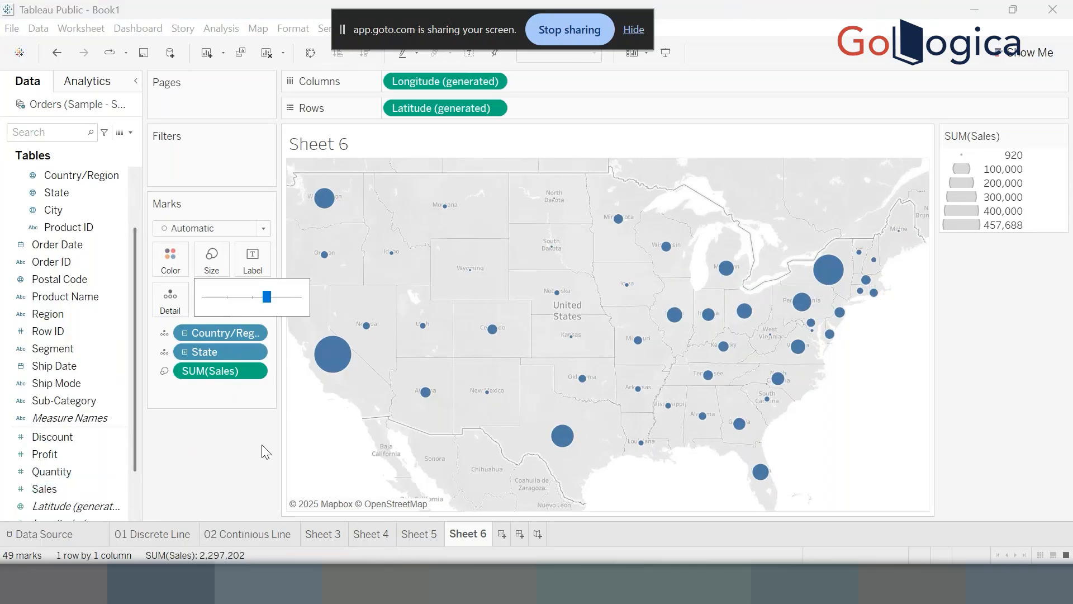
{"action": "left_click", "coordinate": [308, 468]}
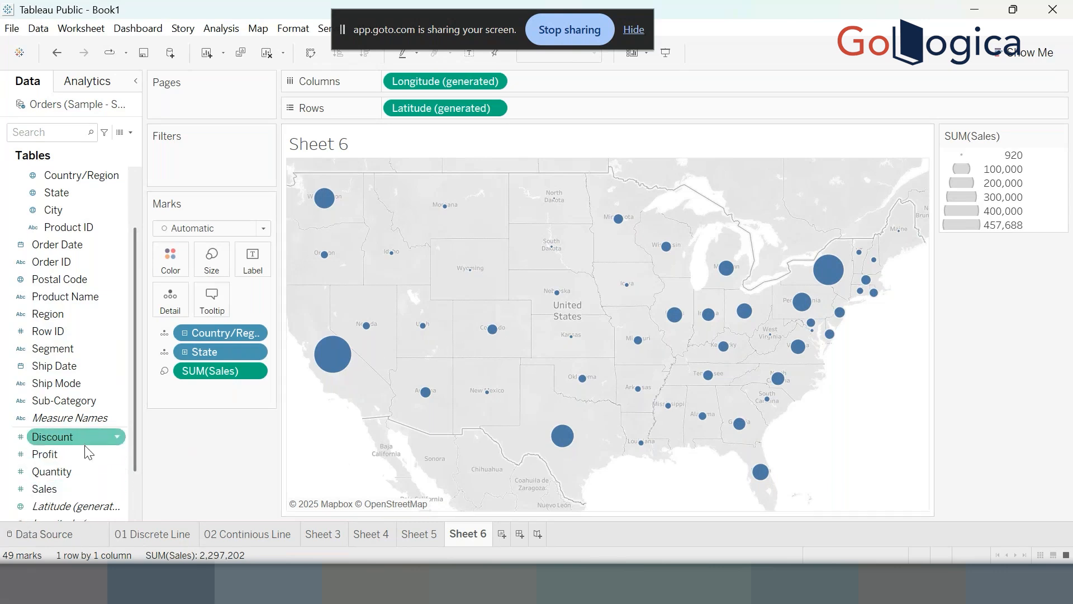
Color the state circles by Profit and check the details of the California and Texas marks.
{"action": "left_click_drag", "start_coordinate": [71, 449], "coordinate": [180, 263]}
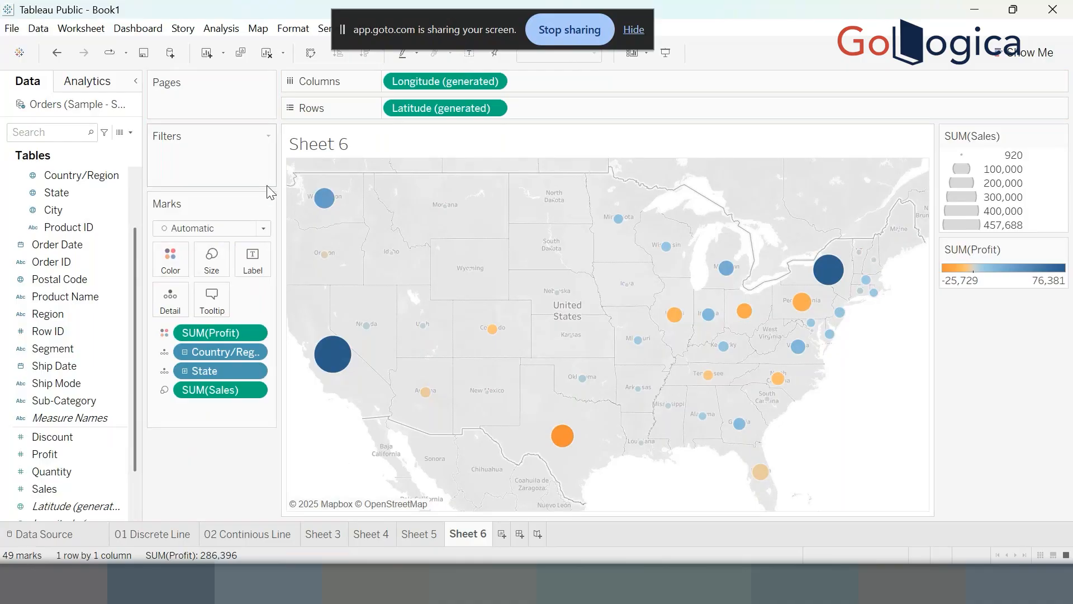
{"action": "mouse_move", "coordinate": [333, 356]}
{"action": "mouse_move", "coordinate": [562, 454]}
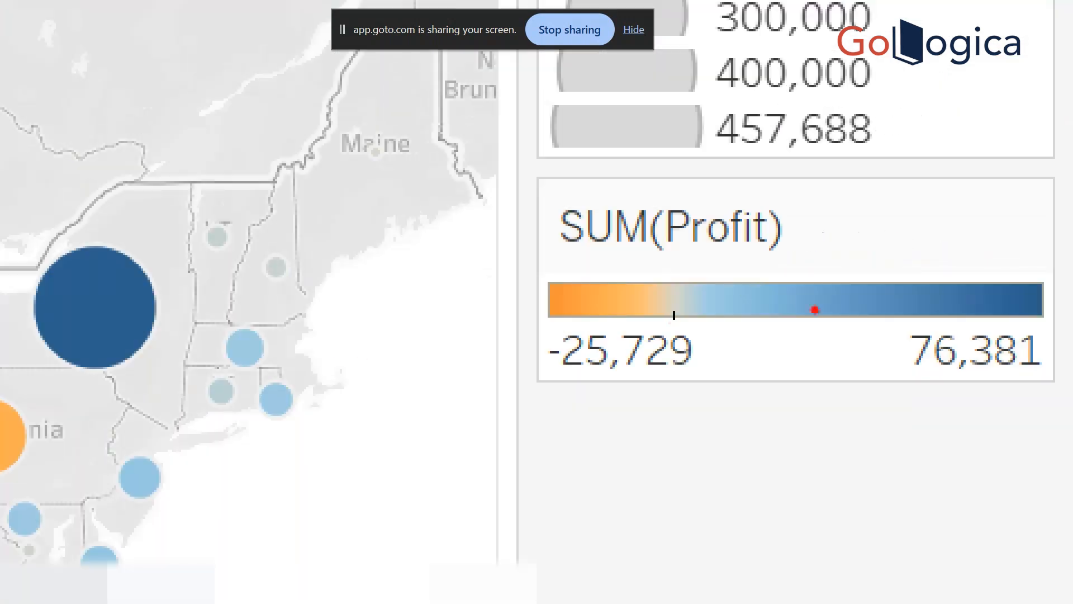
{"action": "left_click_drag", "start_coordinate": [817, 254], "coordinate": [937, 247]}
{"action": "left_click_drag", "start_coordinate": [588, 269], "coordinate": [554, 276]}
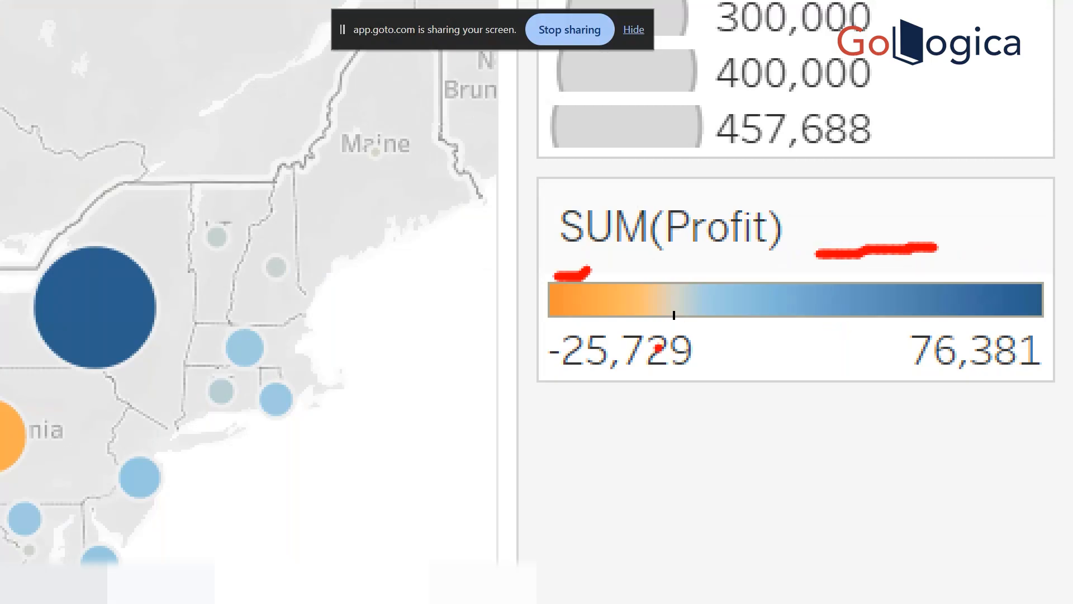
Examine the Profit color legend and the details of the Texas and Florida marks on the Sheet 6 map.
{"action": "mouse_move", "coordinate": [675, 245]}
{"action": "left_mouse_down"}
{"action": "mouse_move", "coordinate": [685, 337]}
{"action": "mouse_move", "coordinate": [605, 336]}
{"action": "left_mouse_up"}
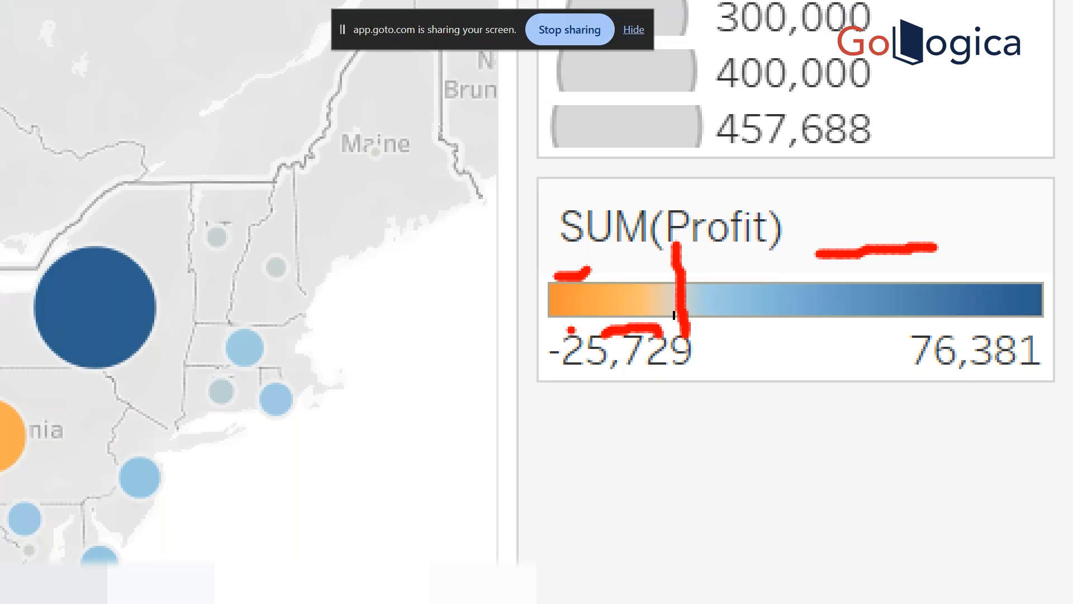
{"action": "right_click", "coordinate": [570, 329]}
{"action": "key", "text": "Escape"}
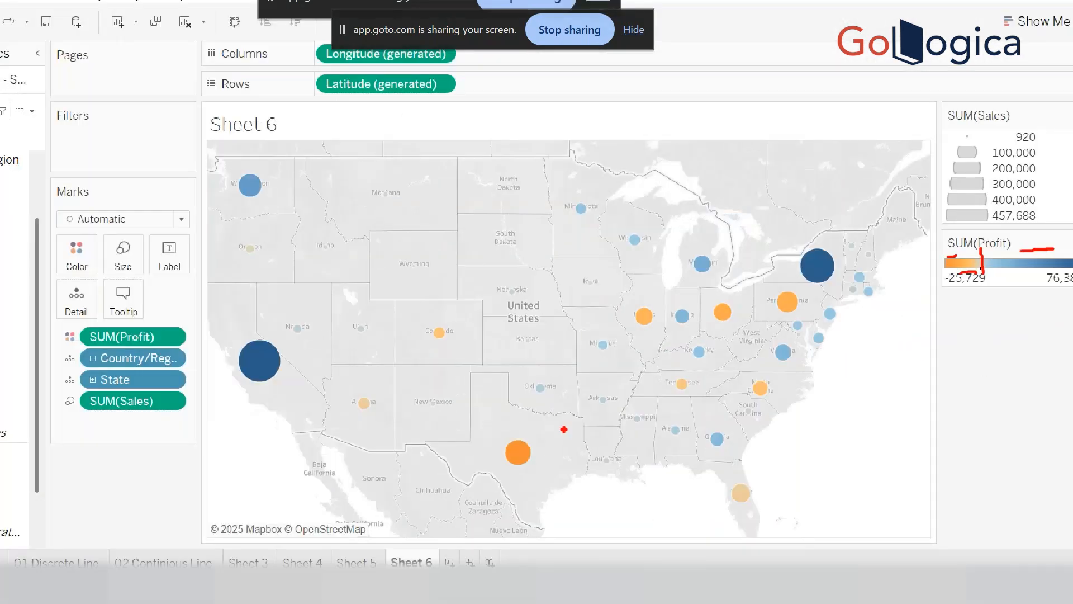
{"action": "mouse_move", "coordinate": [560, 428]}
{"action": "left_mouse_down"}
{"action": "mouse_move", "coordinate": [497, 451]}
{"action": "mouse_move", "coordinate": [540, 442]}
{"action": "left_mouse_up"}
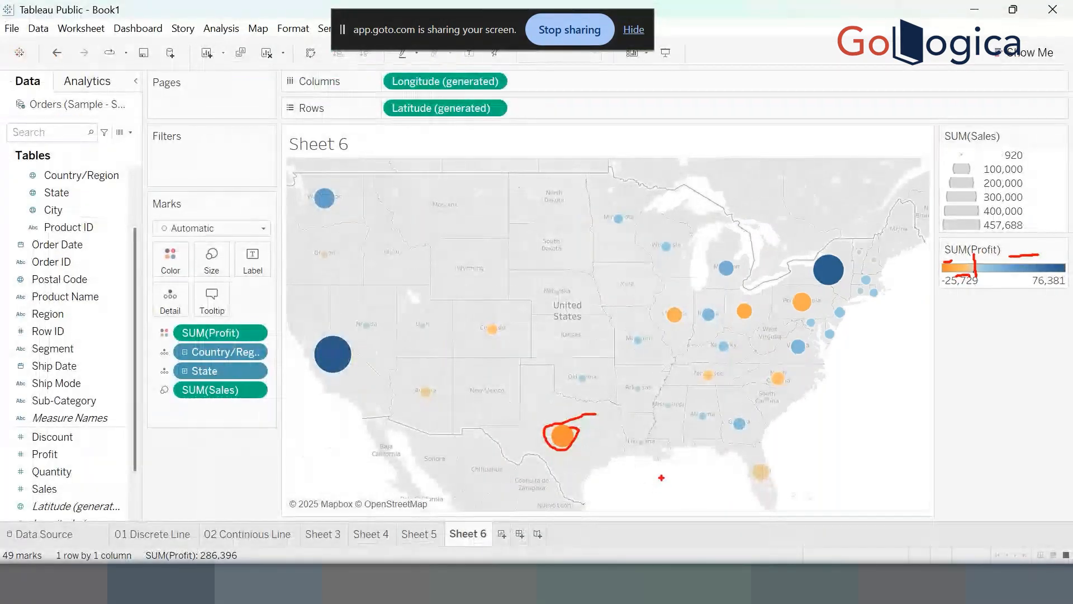
{"action": "key", "text": "Escape"}
{"action": "mouse_move", "coordinate": [561, 450]}
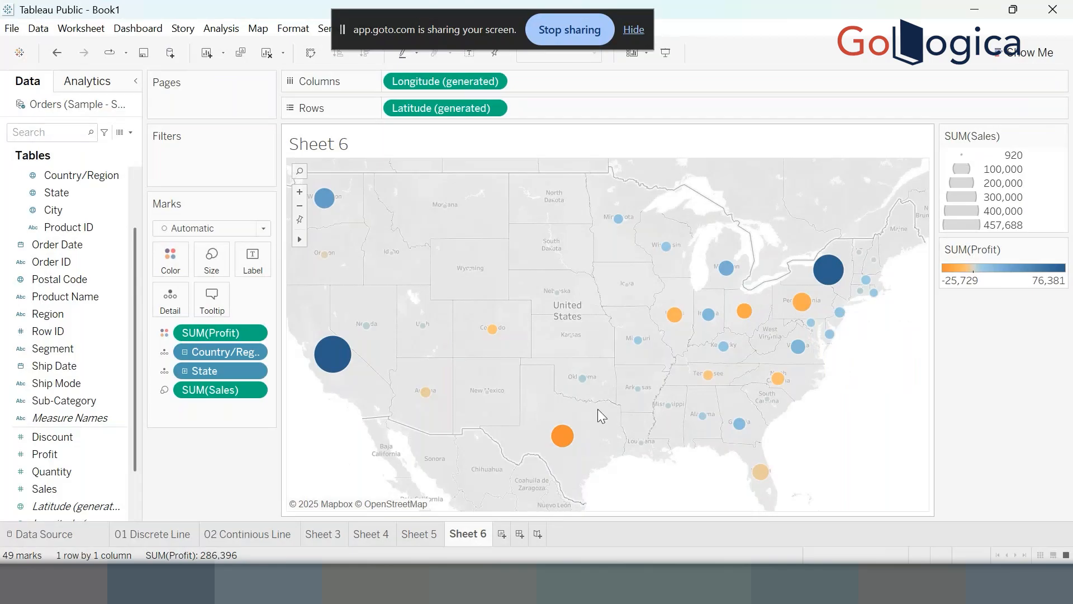
{"action": "mouse_move", "coordinate": [751, 478]}
Change the Profit color palette of the state circles to Red-Green Diverging.
{"action": "left_click", "coordinate": [170, 262]}
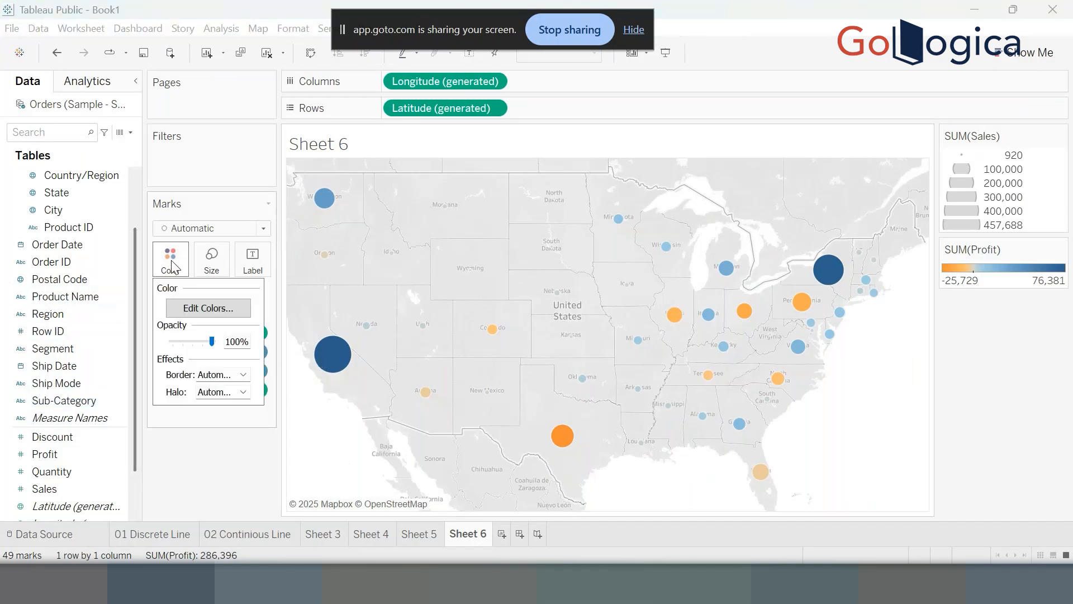
{"action": "left_click", "coordinate": [178, 309]}
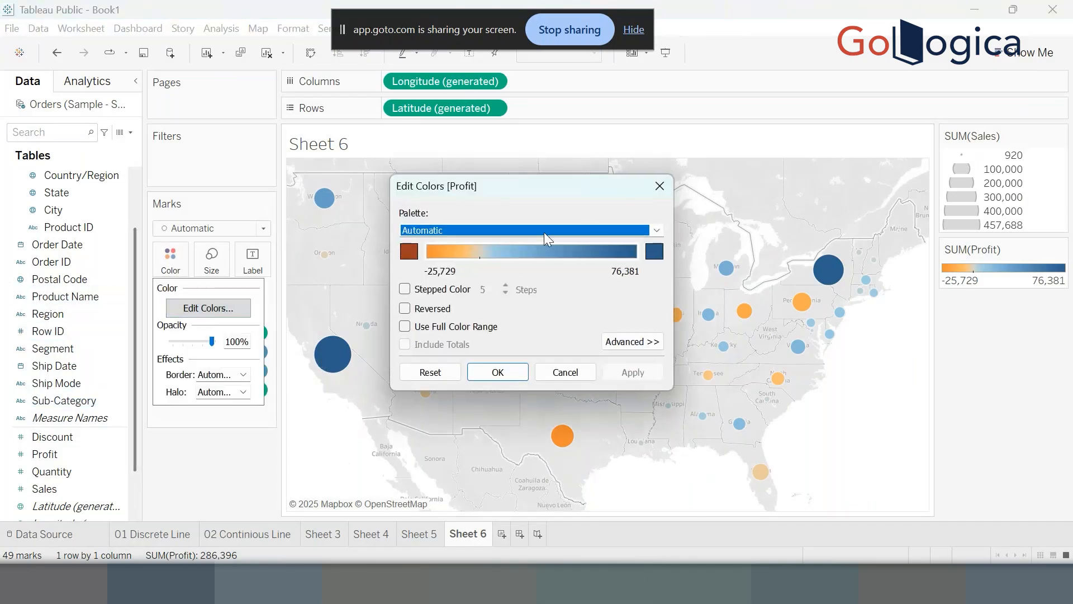
{"action": "left_click", "coordinate": [653, 232]}
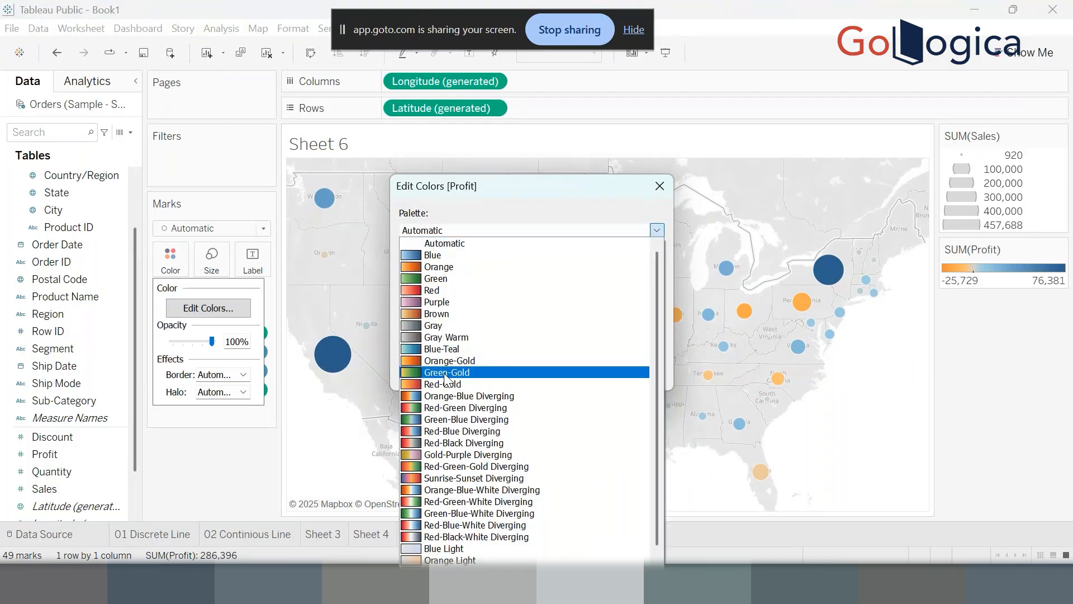
{"action": "left_click", "coordinate": [441, 414]}
{"action": "left_click", "coordinate": [614, 371]}
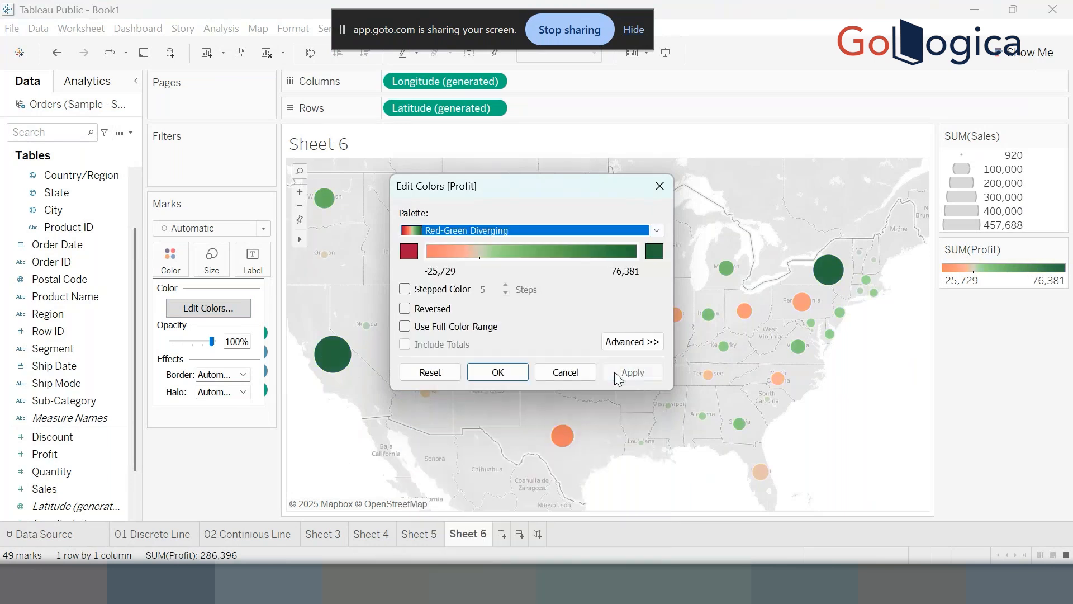
{"action": "left_click", "coordinate": [494, 373]}
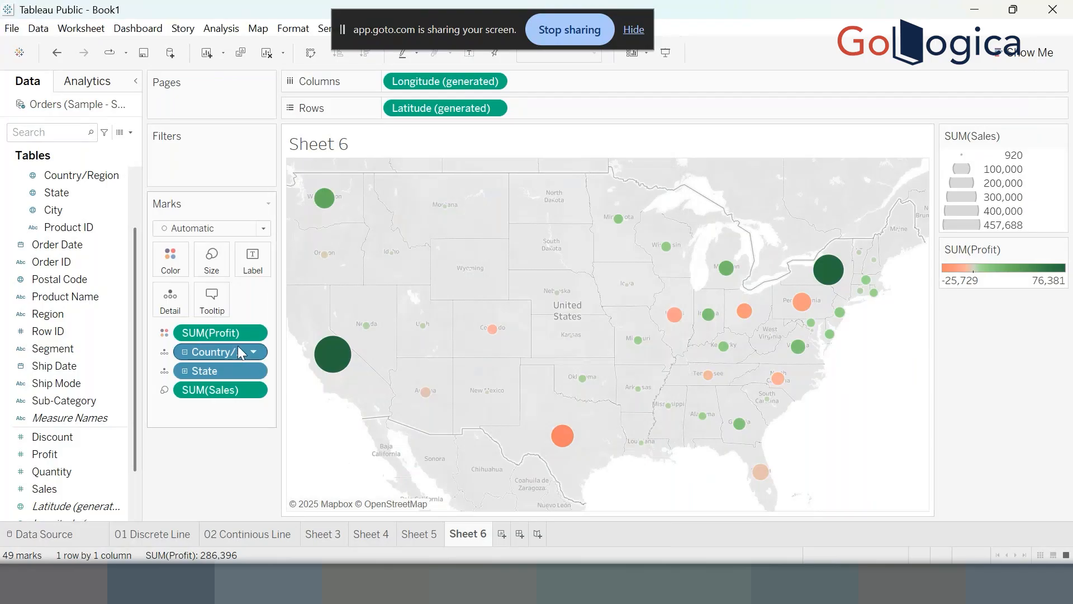
Try the Blue and Green-Gold palettes for the Profit colors and discard the changes.
{"action": "left_click", "coordinate": [186, 257]}
{"action": "left_click", "coordinate": [203, 311]}
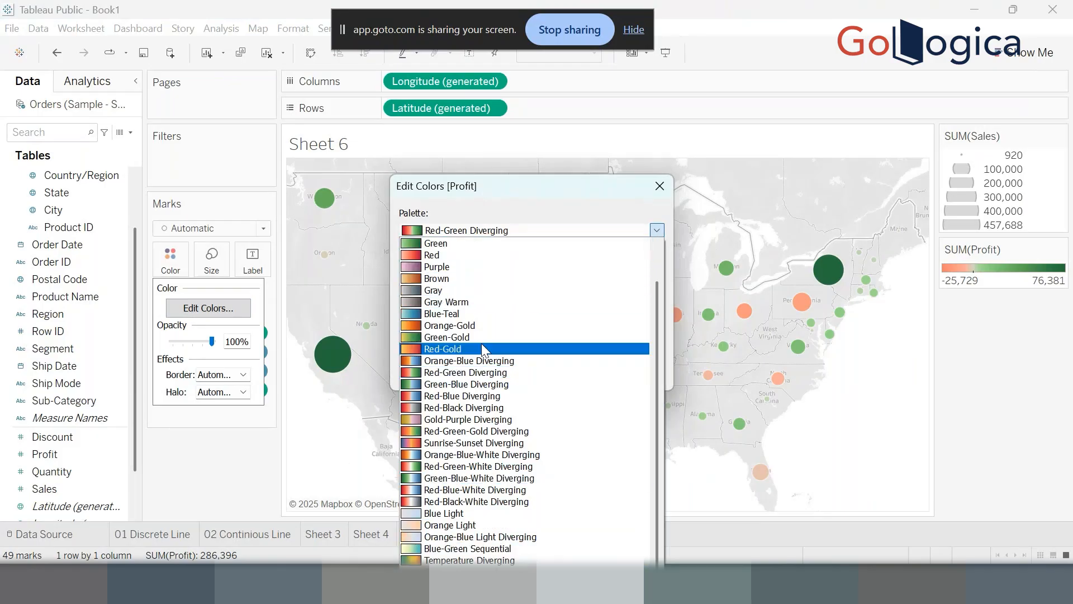
{"action": "scroll", "coordinate": [481, 343], "scroll_direction": "up", "scroll_amount": 1}
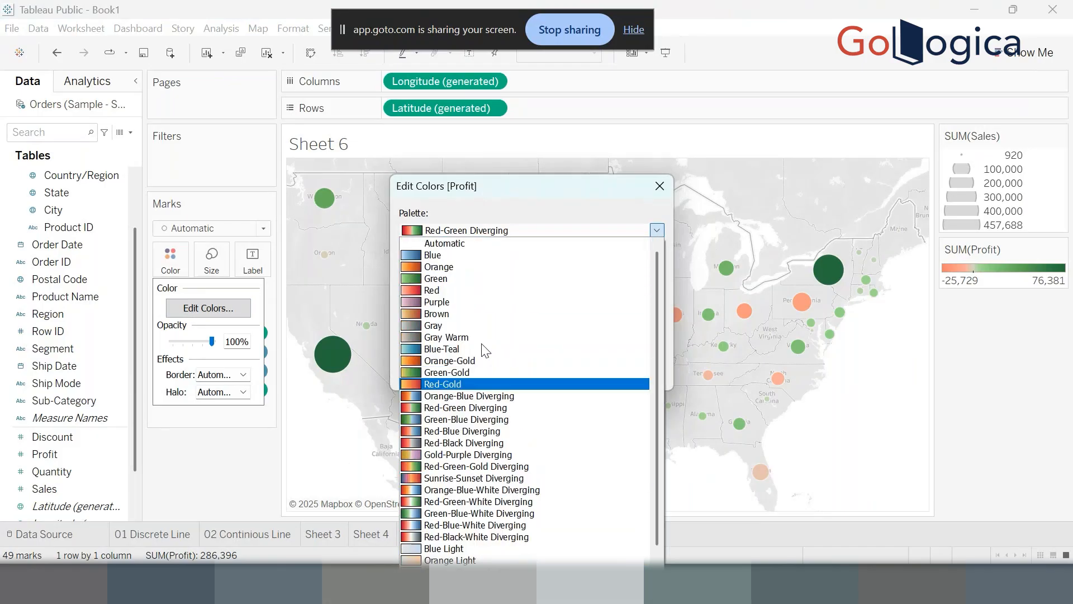
{"action": "left_click", "coordinate": [436, 256]}
{"action": "left_click", "coordinate": [657, 230]}
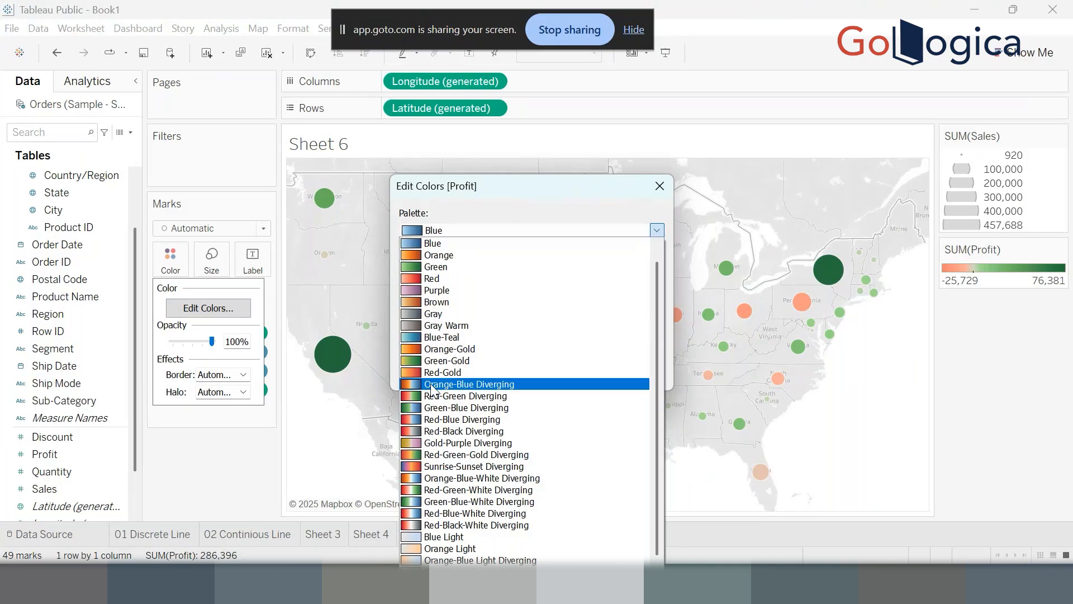
{"action": "left_click", "coordinate": [447, 360]}
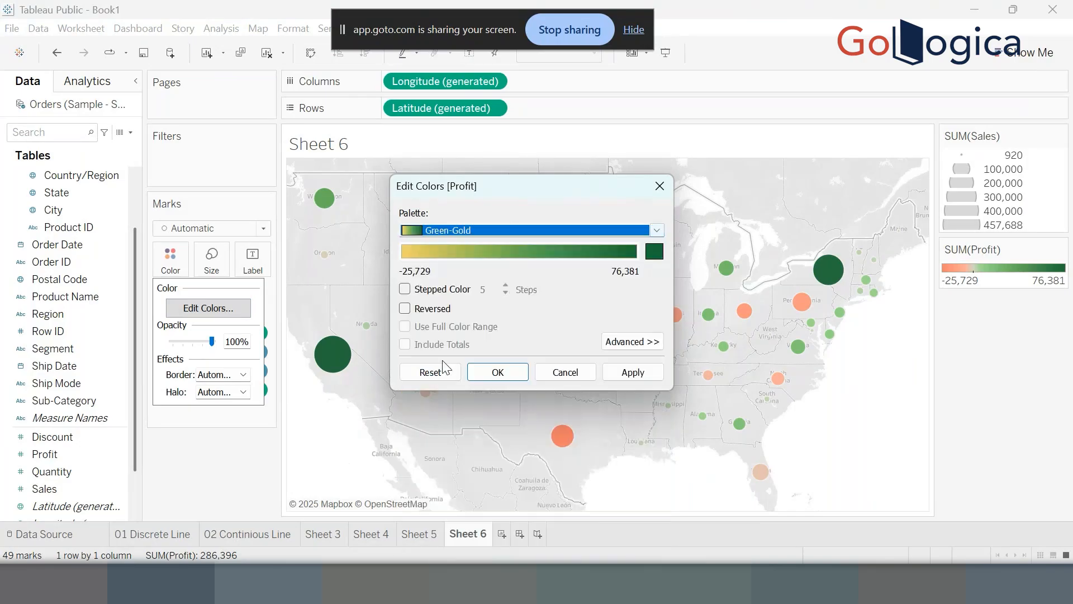
{"action": "left_click", "coordinate": [653, 229]}
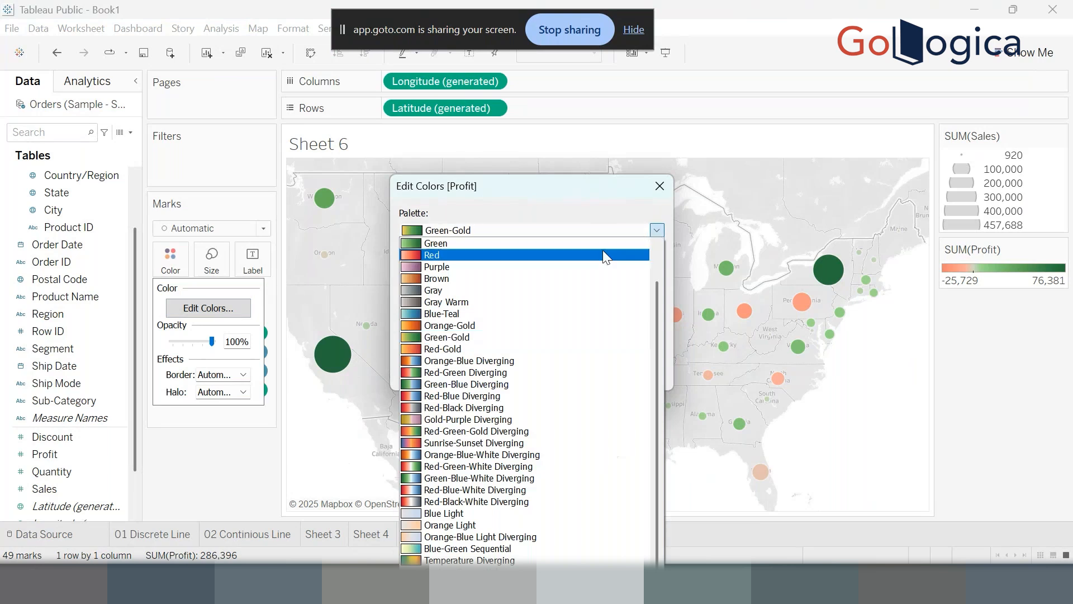
{"action": "left_click", "coordinate": [914, 436]}
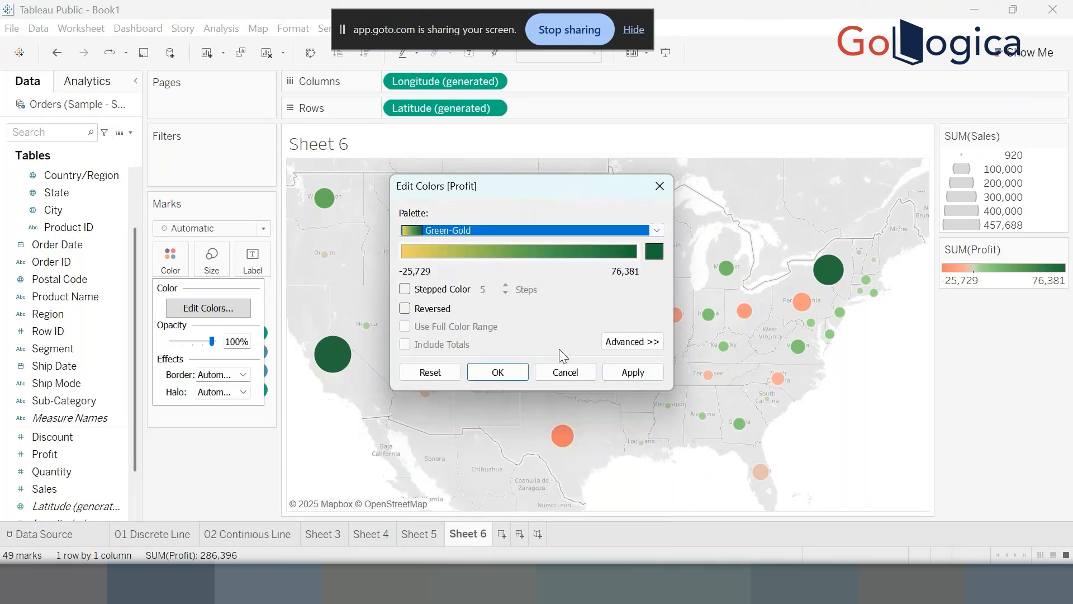
{"action": "left_click", "coordinate": [567, 372]}
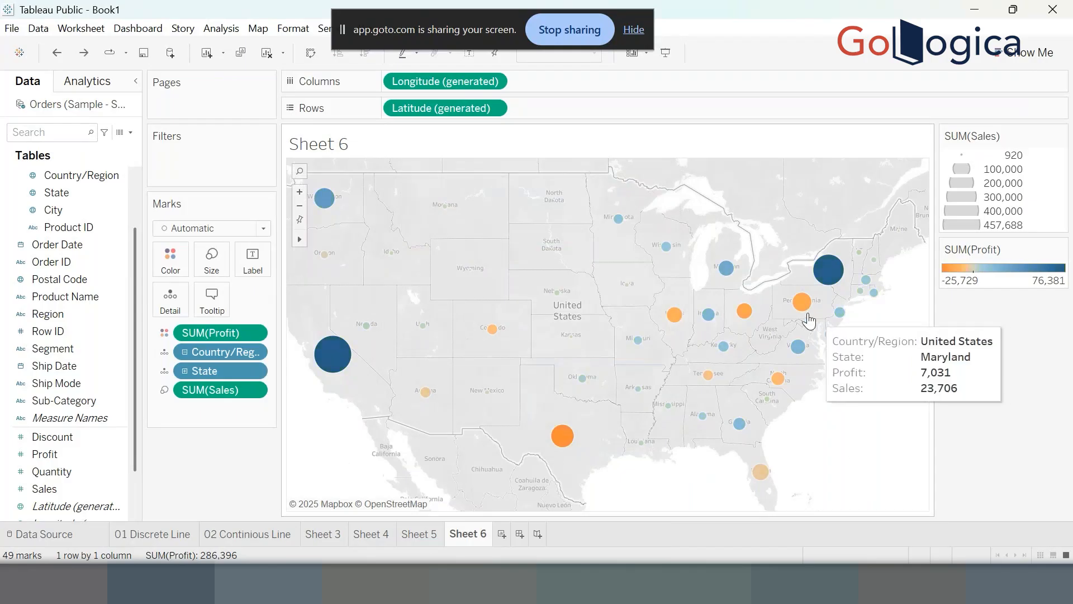
Add a new worksheet and plot State as a map with marks sized by Sales.
{"action": "left_click", "coordinate": [502, 534]}
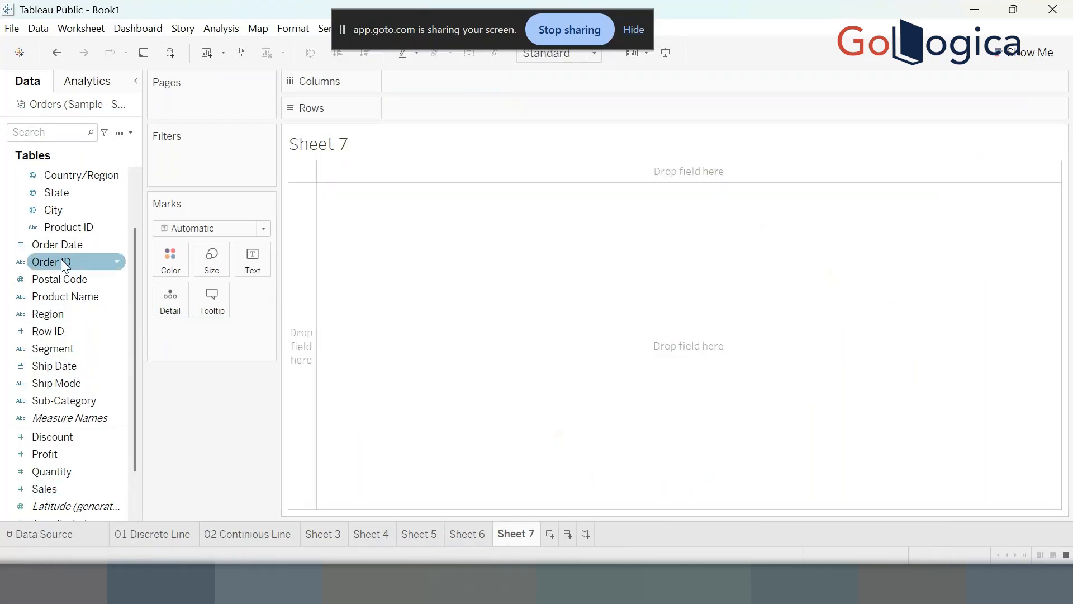
{"action": "double_click", "coordinate": [76, 190]}
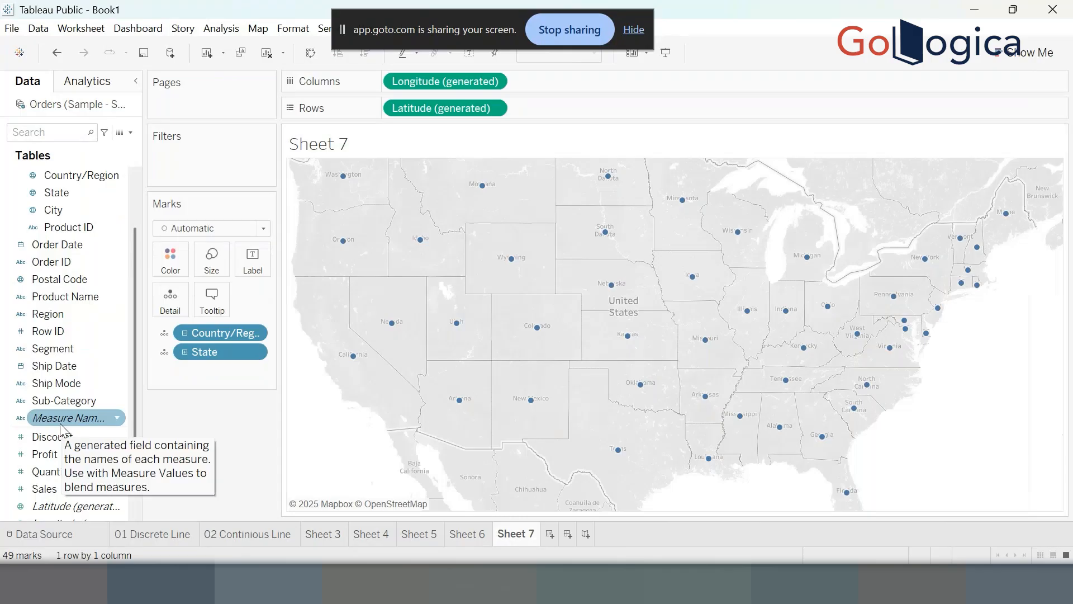
{"action": "double_click", "coordinate": [49, 489]}
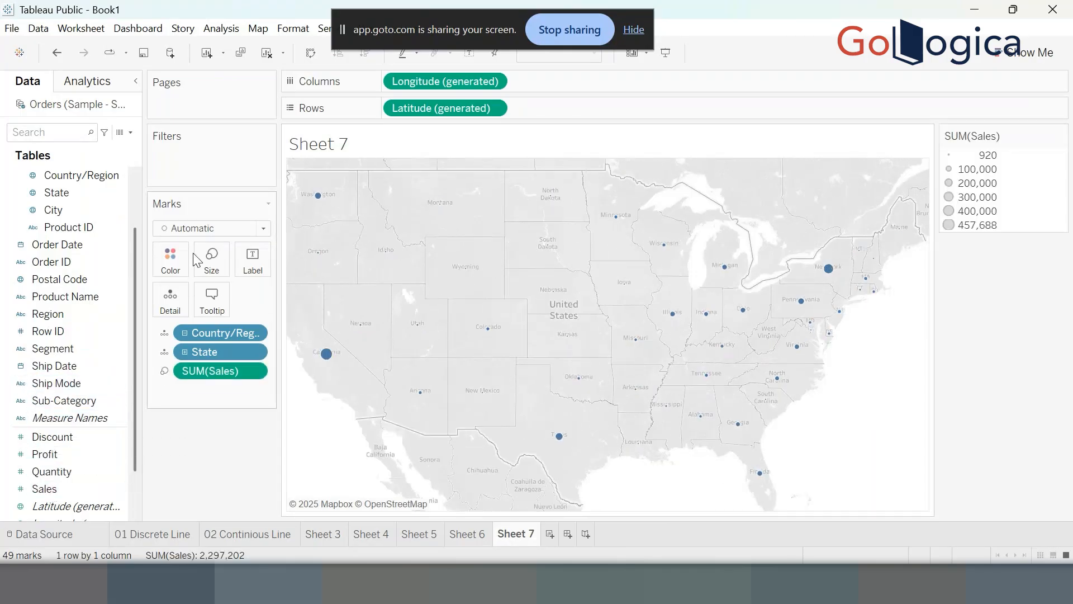
Enlarge the state circles on the Sheet 7 map.
{"action": "left_click", "coordinate": [211, 258]}
{"action": "left_click_drag", "start_coordinate": [228, 296], "coordinate": [261, 301]}
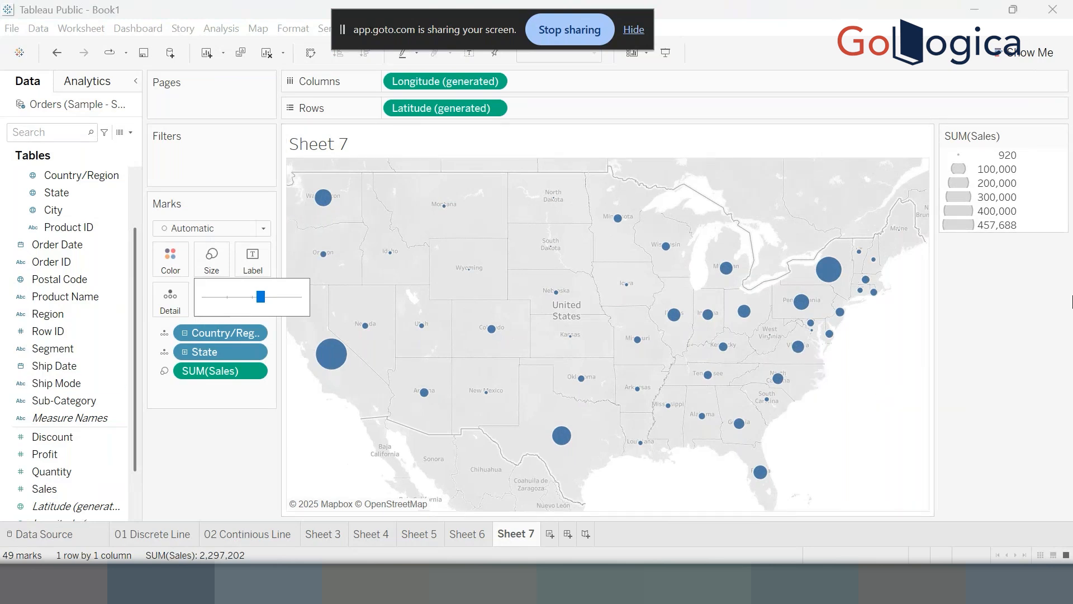
{"action": "left_click", "coordinate": [235, 449]}
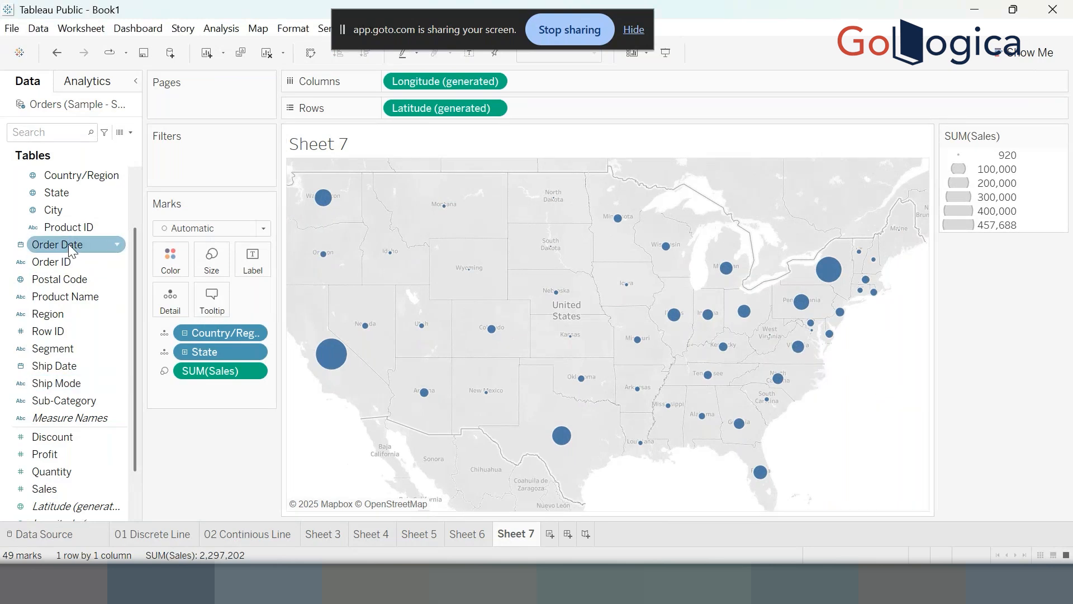
Color the state marks by Segment, keeping a single map, and change the mark type to Pie.
{"action": "double_click", "coordinate": [53, 349]}
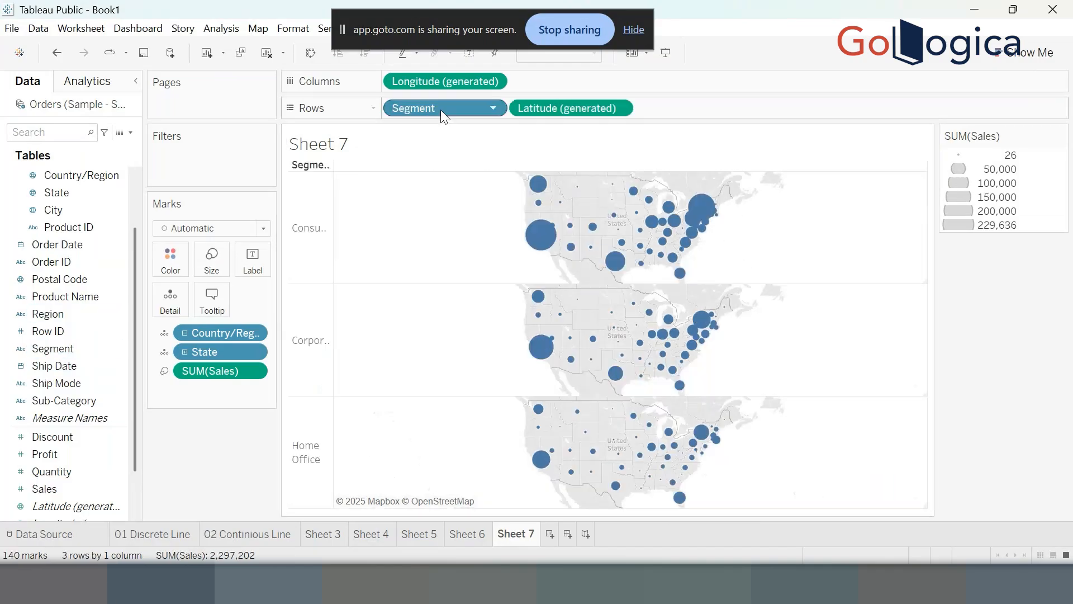
{"action": "left_click_drag", "start_coordinate": [451, 108], "coordinate": [209, 519]}
{"action": "left_click_drag", "start_coordinate": [59, 349], "coordinate": [174, 257]}
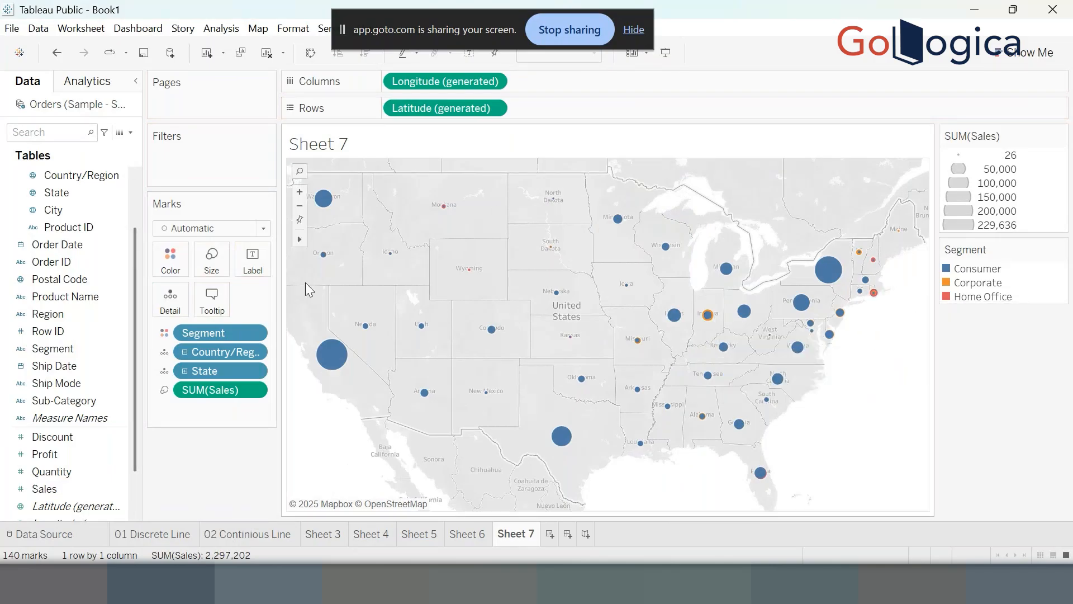
{"action": "mouse_move", "coordinate": [298, 240]}
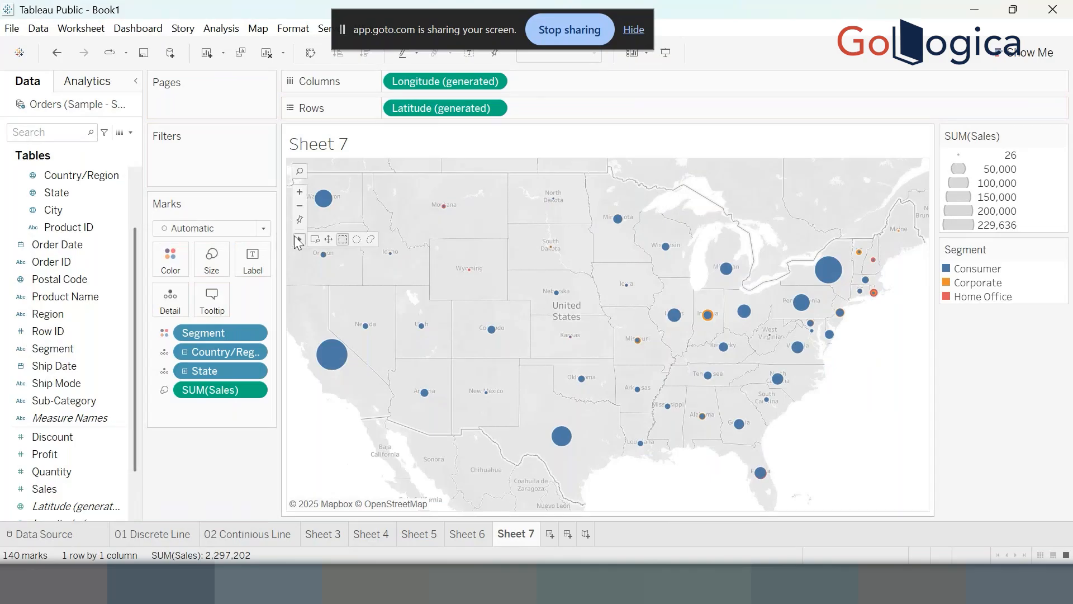
{"action": "left_click", "coordinate": [263, 228]}
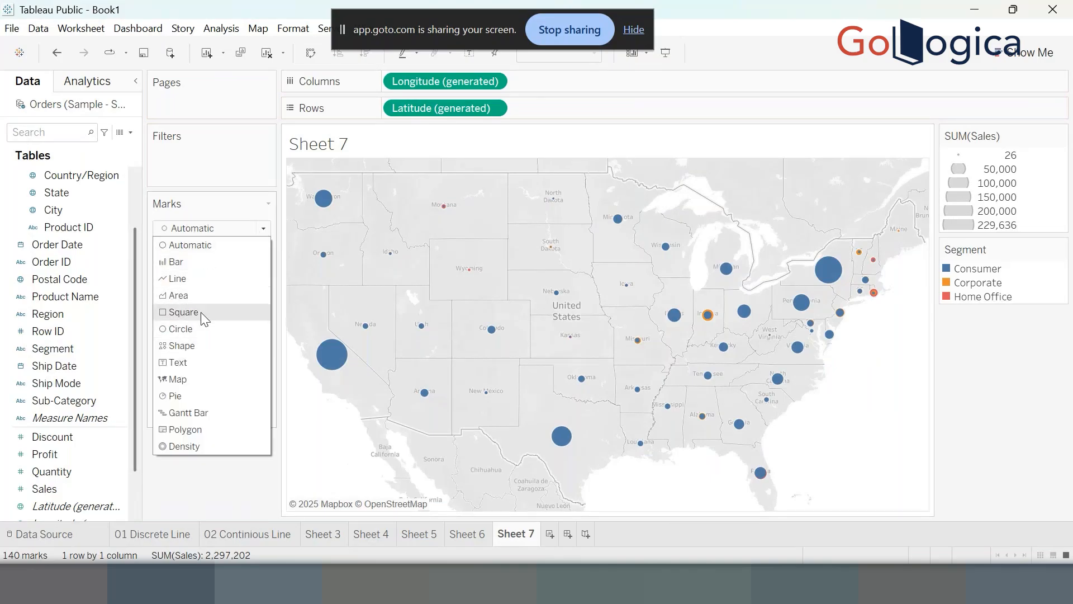
{"action": "left_click", "coordinate": [179, 396]}
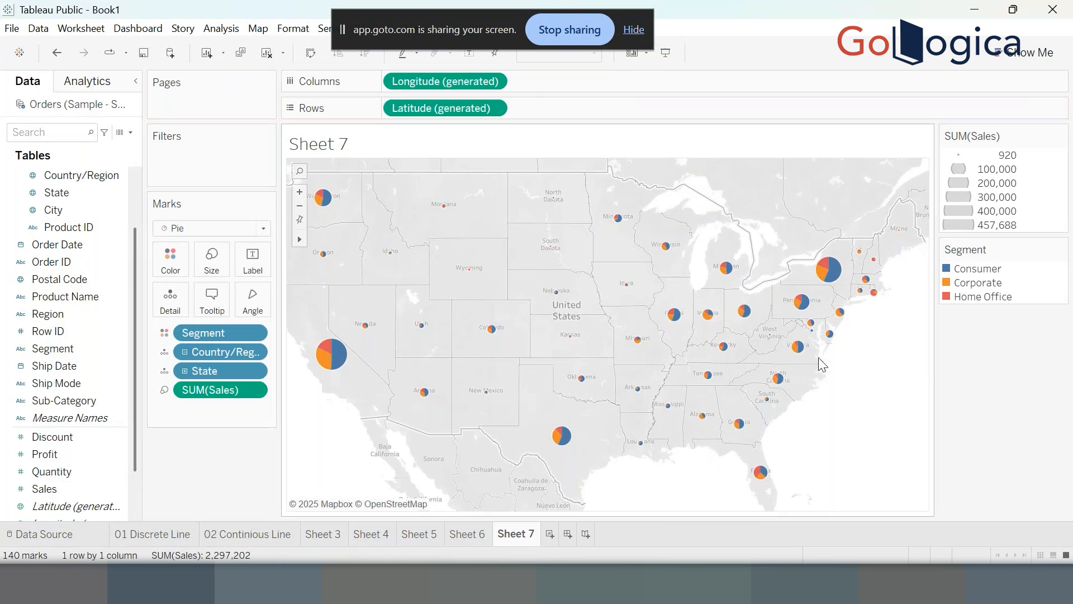
Highlight the Consumer, Corporate and Home Office segments in turn and check their sales in states such as Texas and Florida.
{"action": "left_click", "coordinate": [968, 273]}
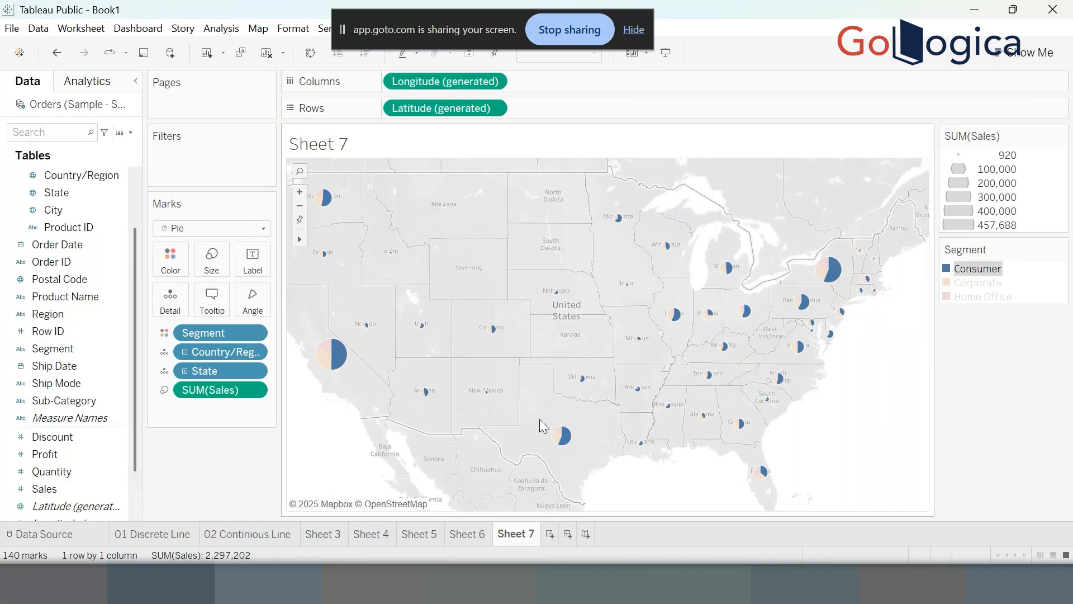
{"action": "mouse_move", "coordinate": [560, 447]}
{"action": "mouse_move", "coordinate": [767, 478]}
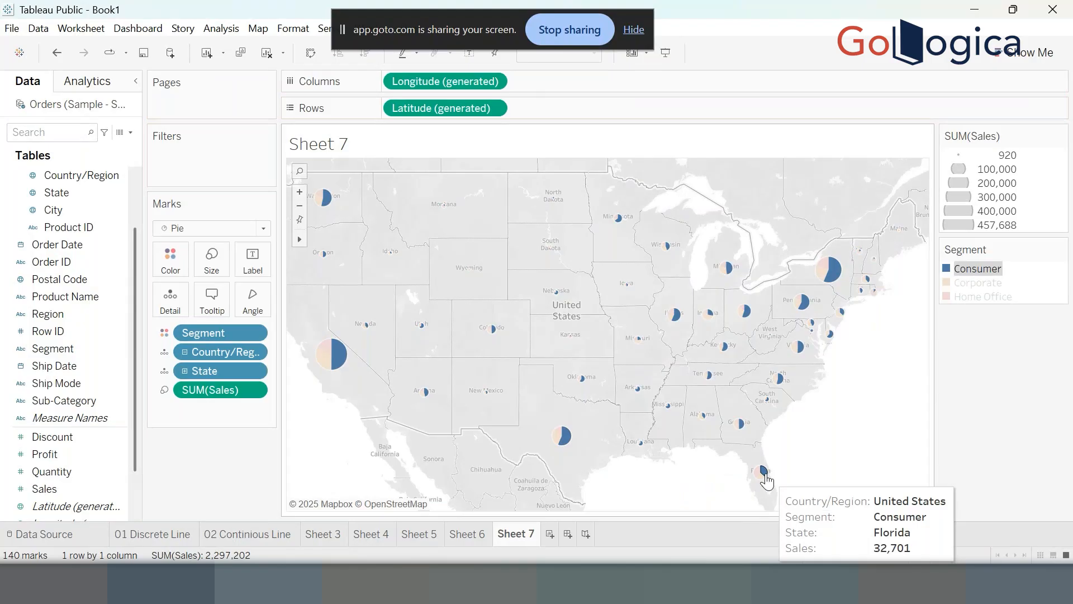
{"action": "left_click", "coordinate": [974, 282]}
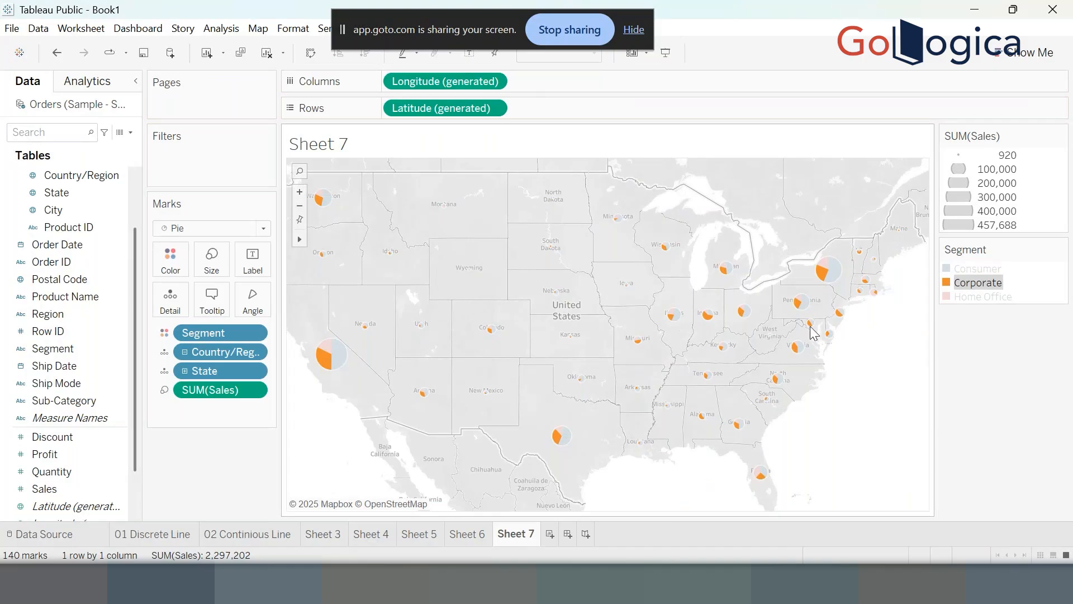
{"action": "mouse_move", "coordinate": [708, 323]}
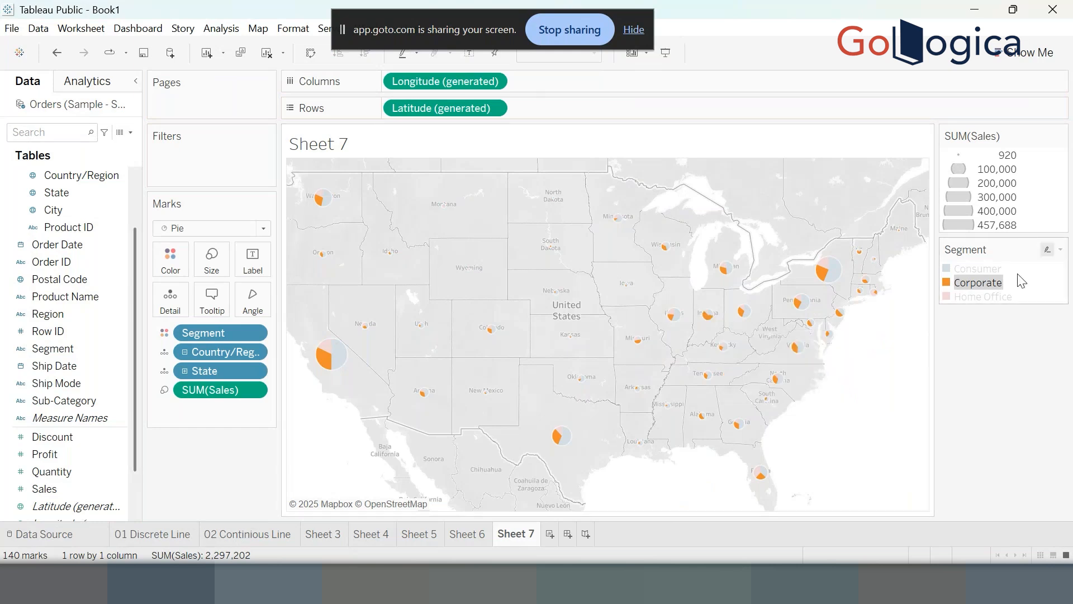
{"action": "left_click", "coordinate": [990, 298]}
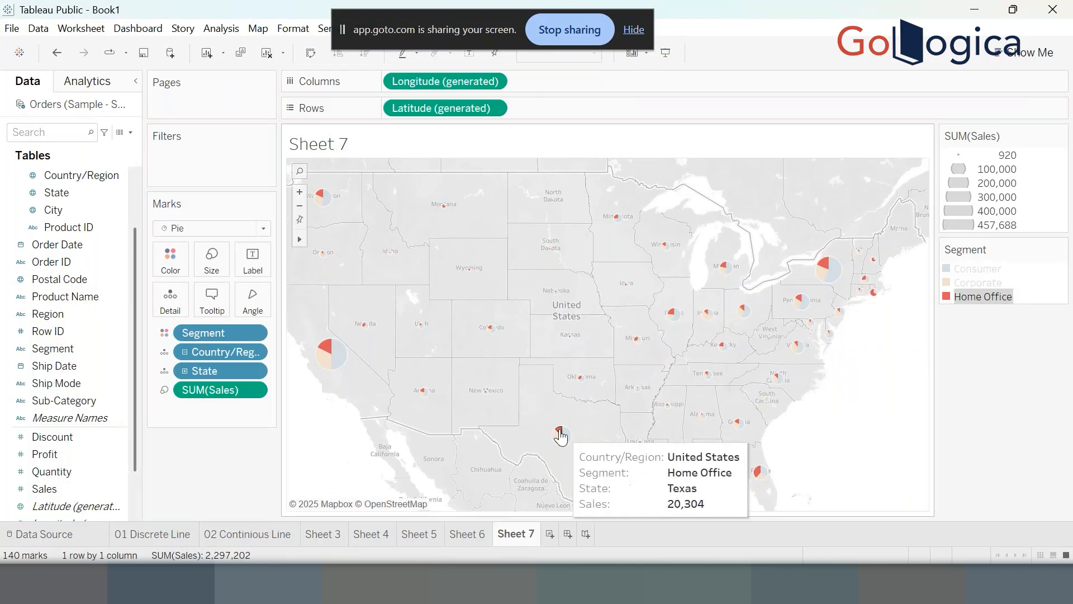
{"action": "mouse_move", "coordinate": [763, 480]}
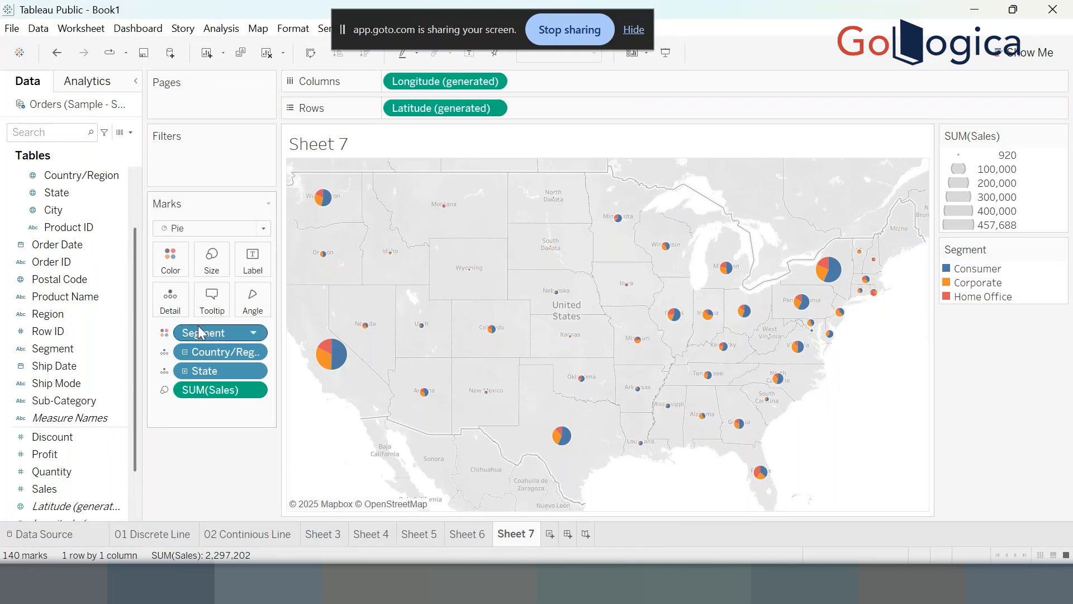
Enlarge the pie marks on the Sheet 7 map further.
{"action": "left_click", "coordinate": [219, 258]}
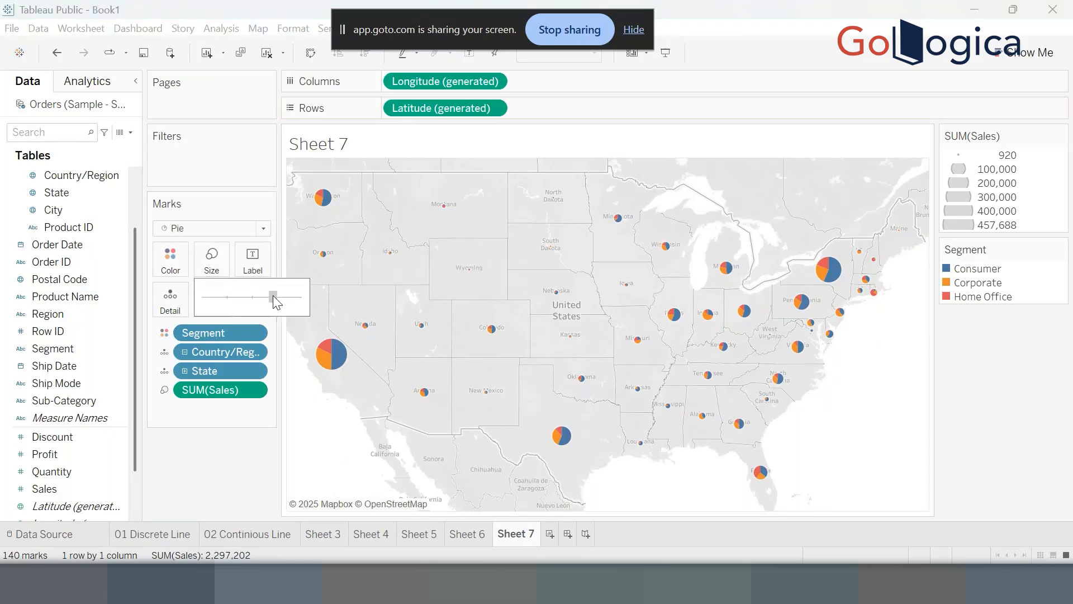
{"action": "left_click_drag", "start_coordinate": [273, 296], "coordinate": [273, 296]}
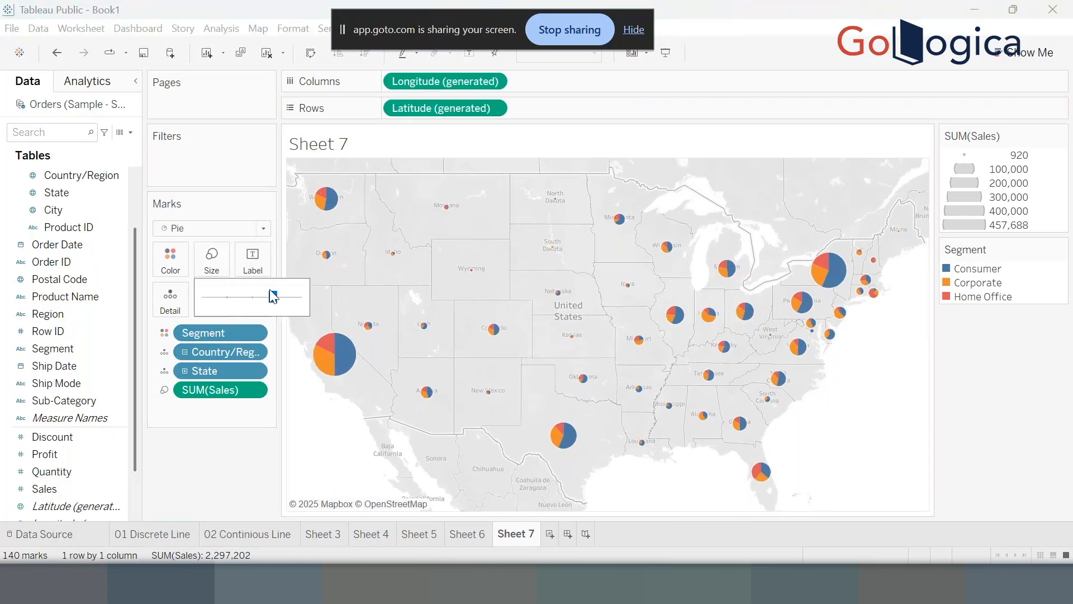
{"action": "left_click", "coordinate": [324, 468]}
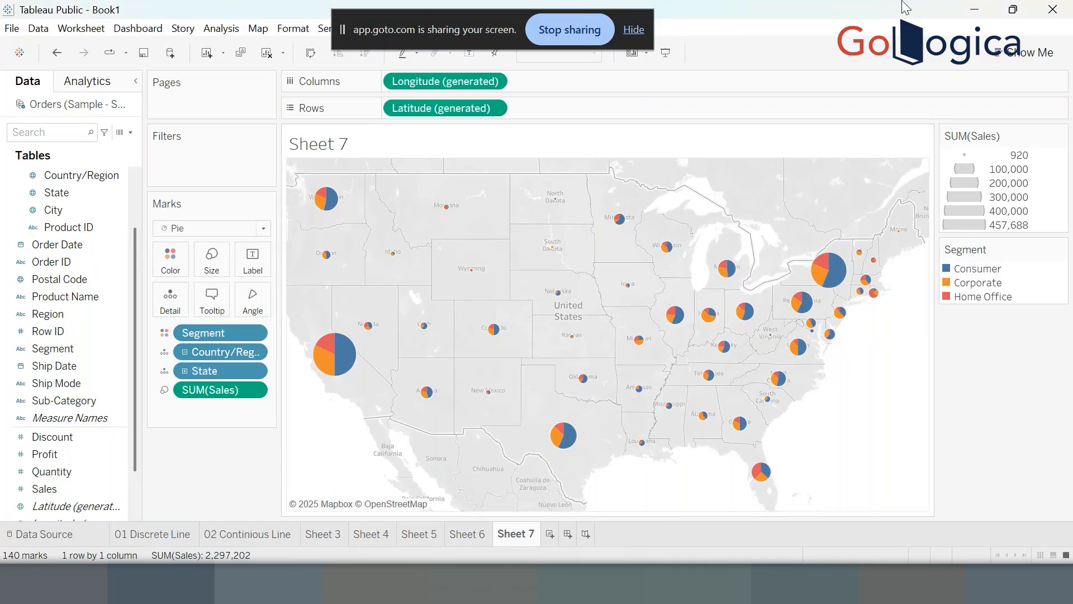
View the Sheet 7 pie map in presentation mode, leave that mode, and compare with the Sheet 6 map.
{"action": "left_click", "coordinate": [666, 53]}
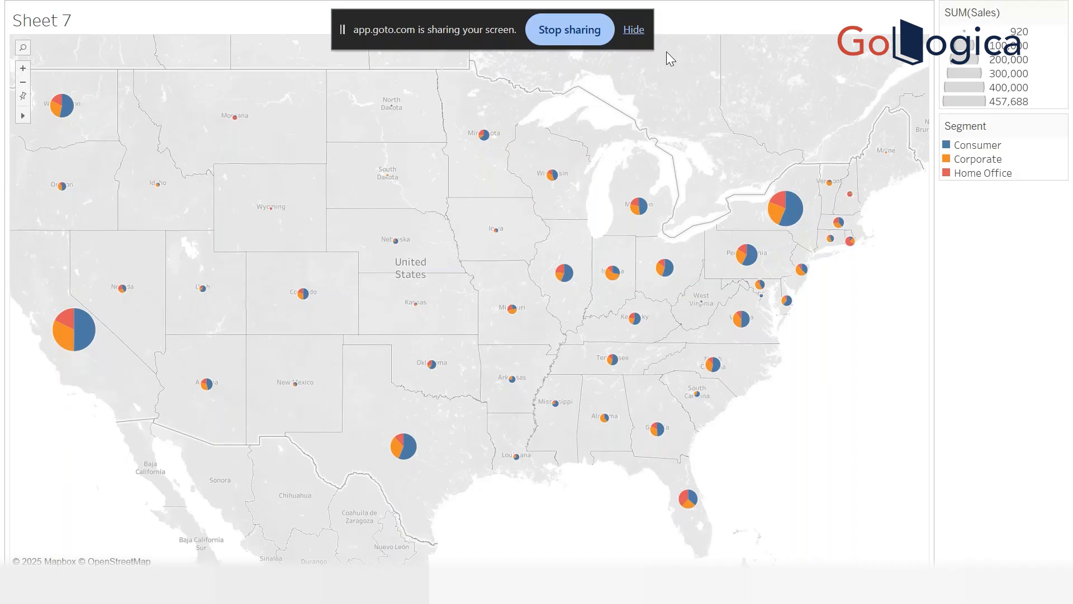
{"action": "key", "text": "Escape"}
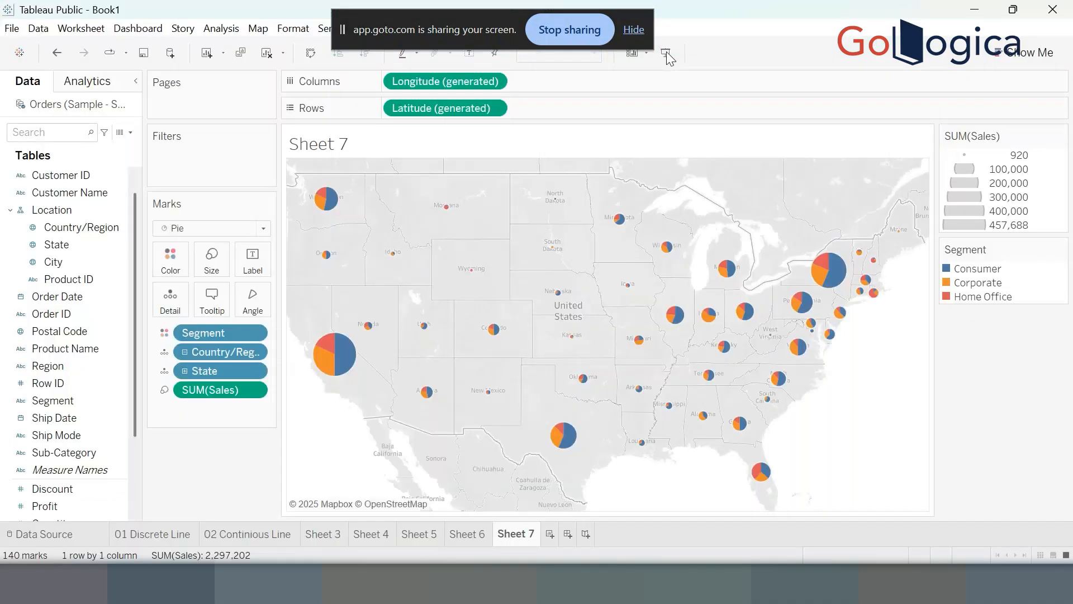
{"action": "left_click", "coordinate": [467, 534]}
{"action": "left_click", "coordinate": [515, 534]}
Add a new worksheet, show the chart type suggestions, and build a map of State with marks sized by Sales.
{"action": "left_click", "coordinate": [550, 535]}
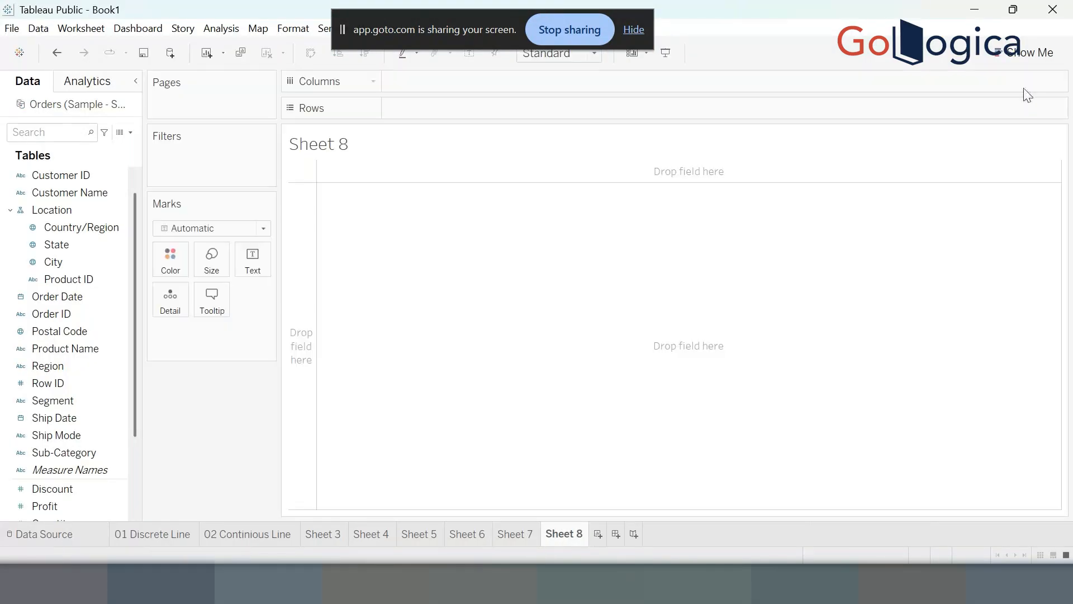
{"action": "left_click", "coordinate": [1022, 50]}
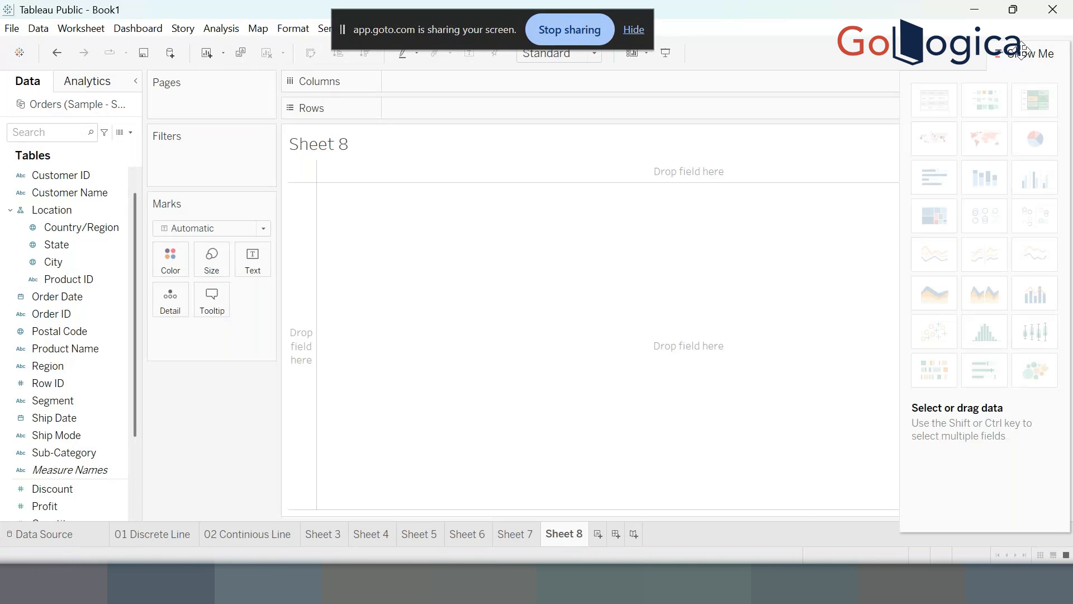
{"action": "left_click", "coordinate": [50, 390]}
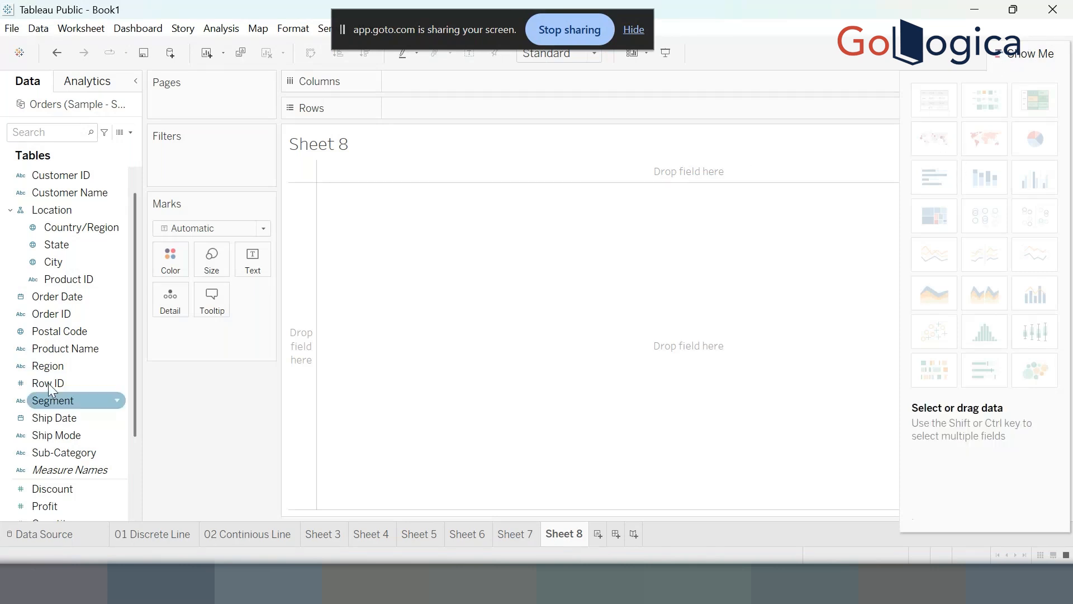
{"action": "left_click", "coordinate": [61, 244]}
{"action": "double_click", "coordinate": [62, 245]}
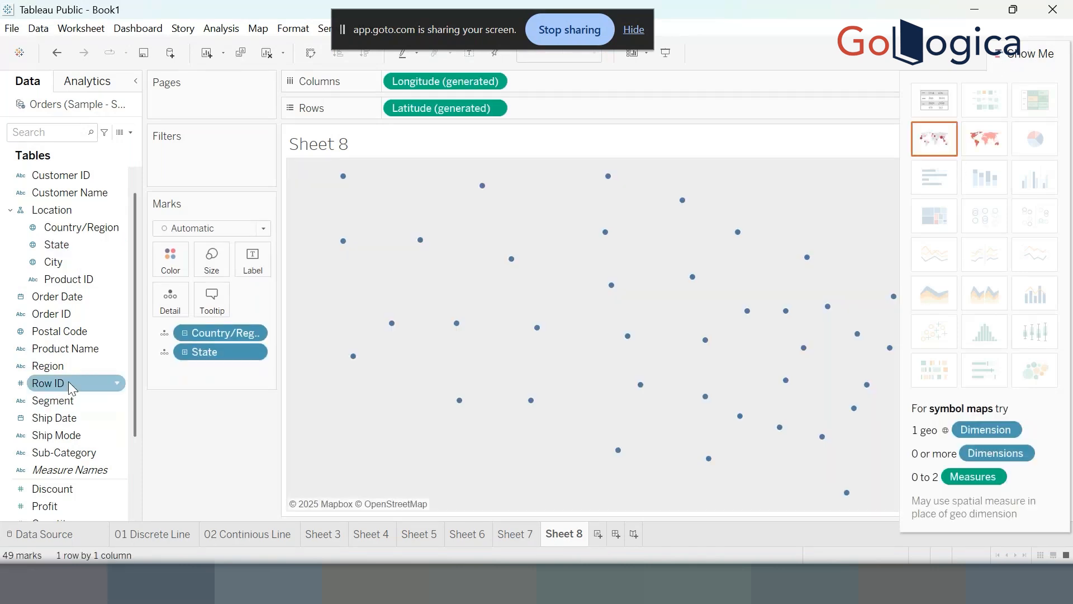
{"action": "scroll", "coordinate": [73, 464], "scroll_direction": "down", "scroll_amount": 2}
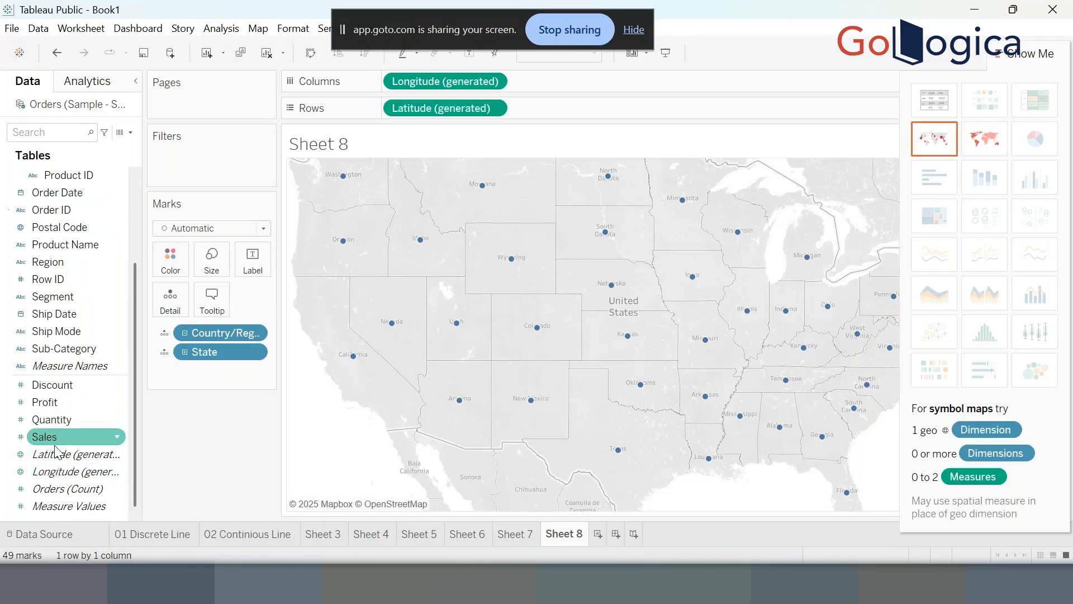
{"action": "double_click", "coordinate": [55, 444]}
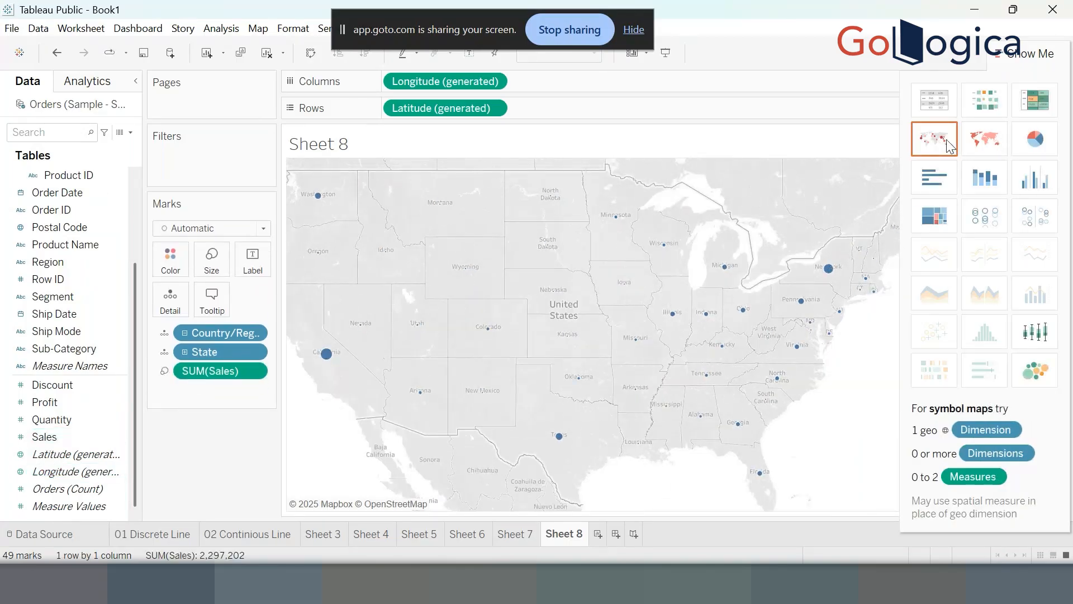
Convert the symbol map of Sales by state into a filled map and close the chart type suggestions.
{"action": "left_click", "coordinate": [983, 150]}
{"action": "key", "text": "ctrl+1"}
{"action": "mouse_move", "coordinate": [982, 114]}
{"action": "left_mouse_down"}
{"action": "mouse_move", "coordinate": [933, 119]}
{"action": "mouse_move", "coordinate": [917, 140]}
{"action": "mouse_move", "coordinate": [957, 99]}
{"action": "left_mouse_up"}
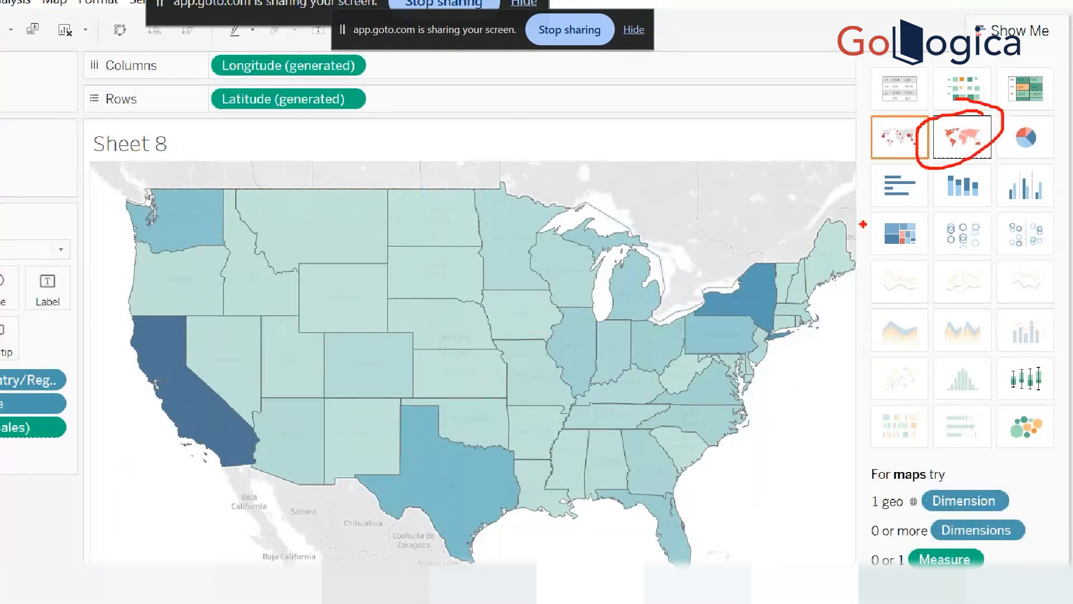
{"action": "key", "text": "Escape"}
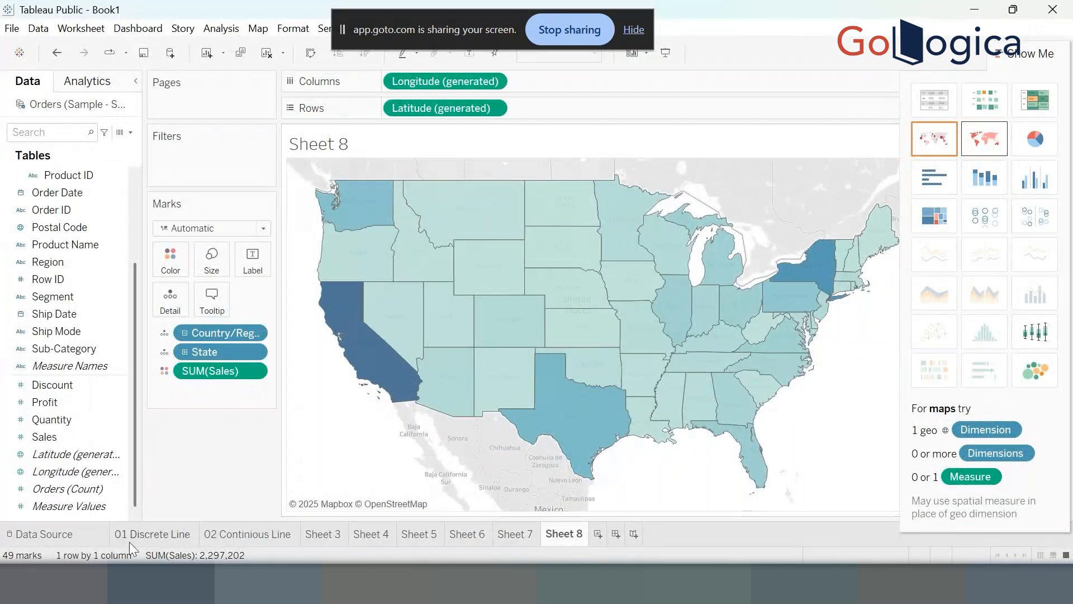
{"action": "left_click", "coordinate": [1023, 57]}
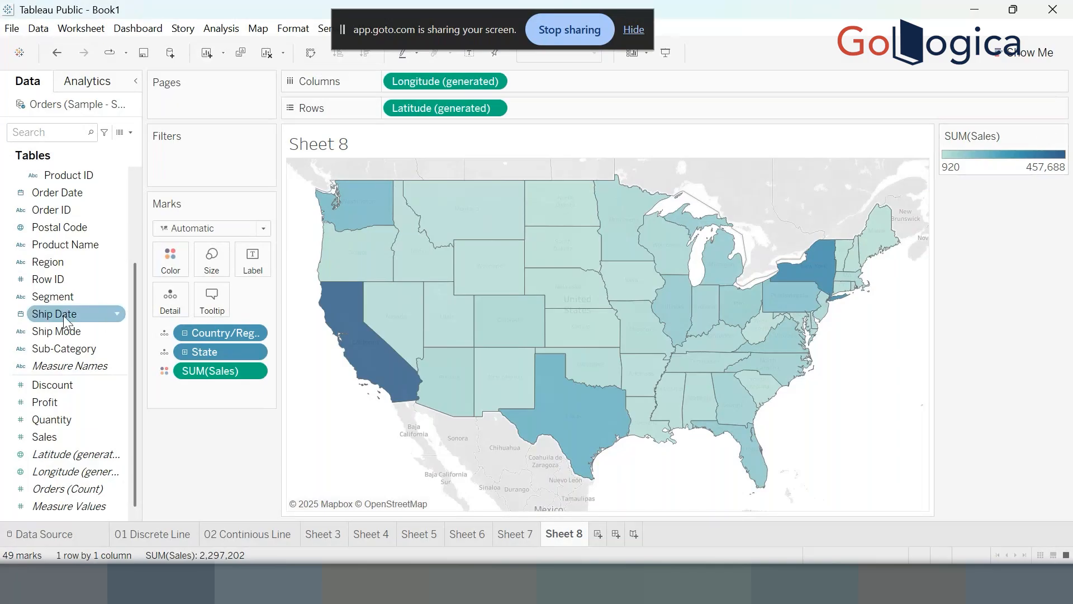
Label the states with Sales and format the label numbers as Number (Custom) in Thousands (K) with 0 decimal places.
{"action": "left_click", "coordinate": [43, 440]}
{"action": "left_click_drag", "start_coordinate": [44, 440], "coordinate": [252, 259]}
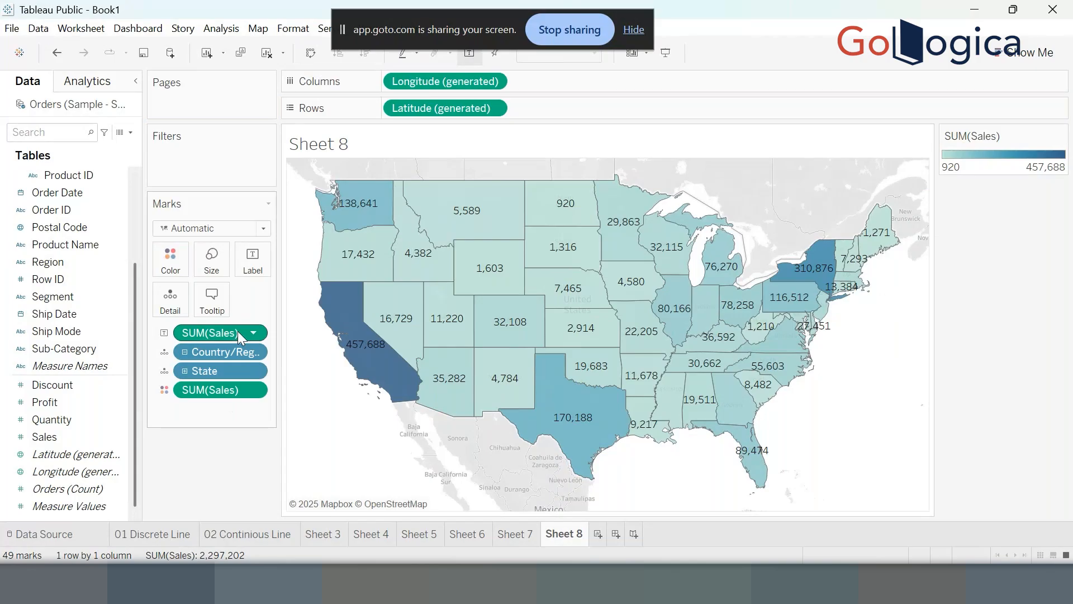
{"action": "left_click", "coordinate": [254, 333]}
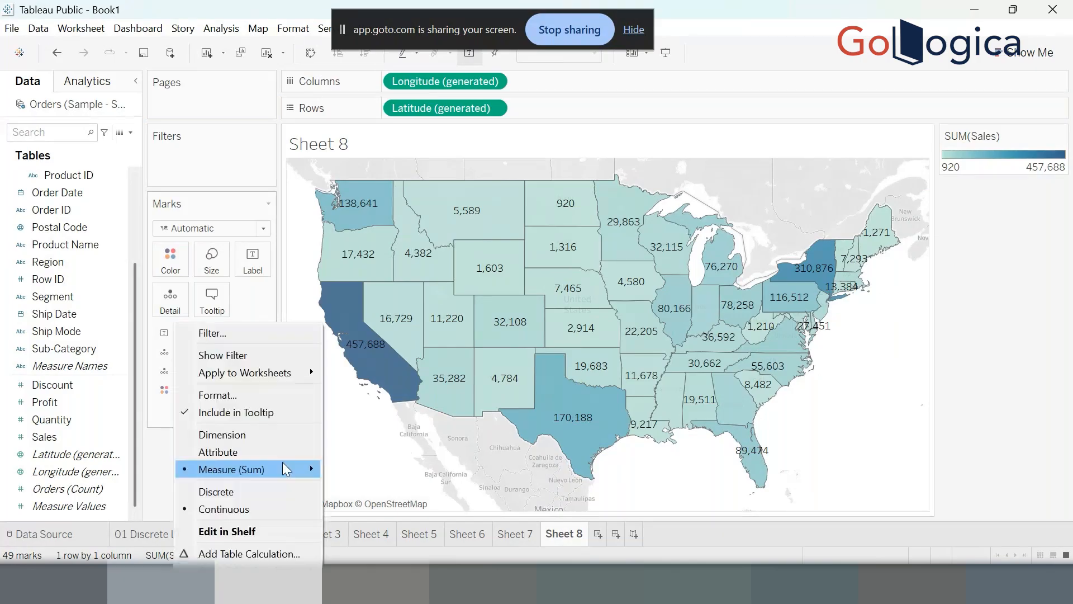
{"action": "left_click", "coordinate": [277, 397]}
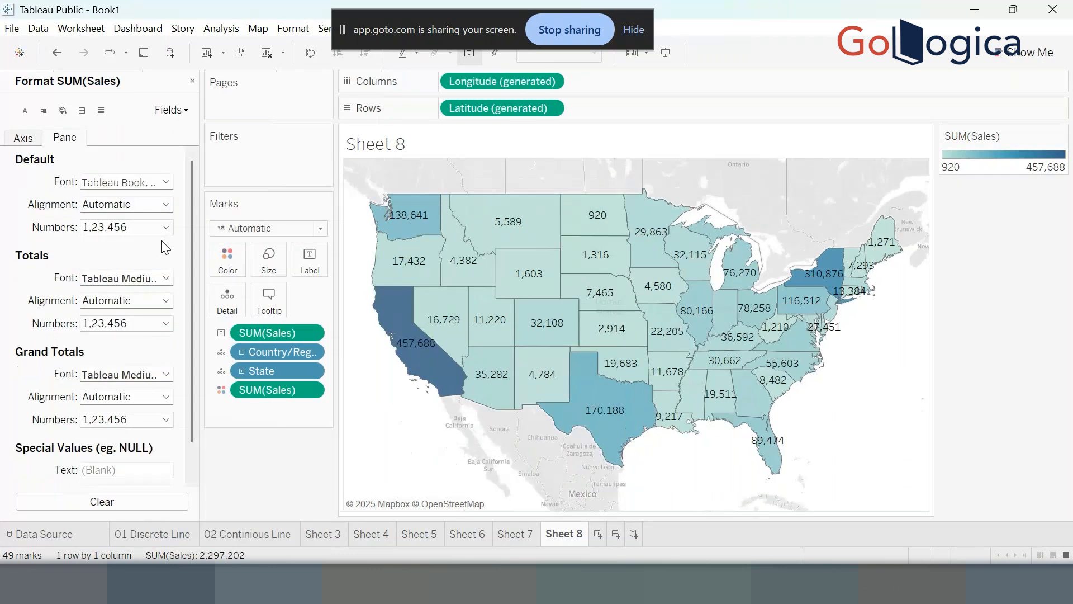
{"action": "left_click", "coordinate": [166, 227]}
{"action": "left_click", "coordinate": [115, 333]}
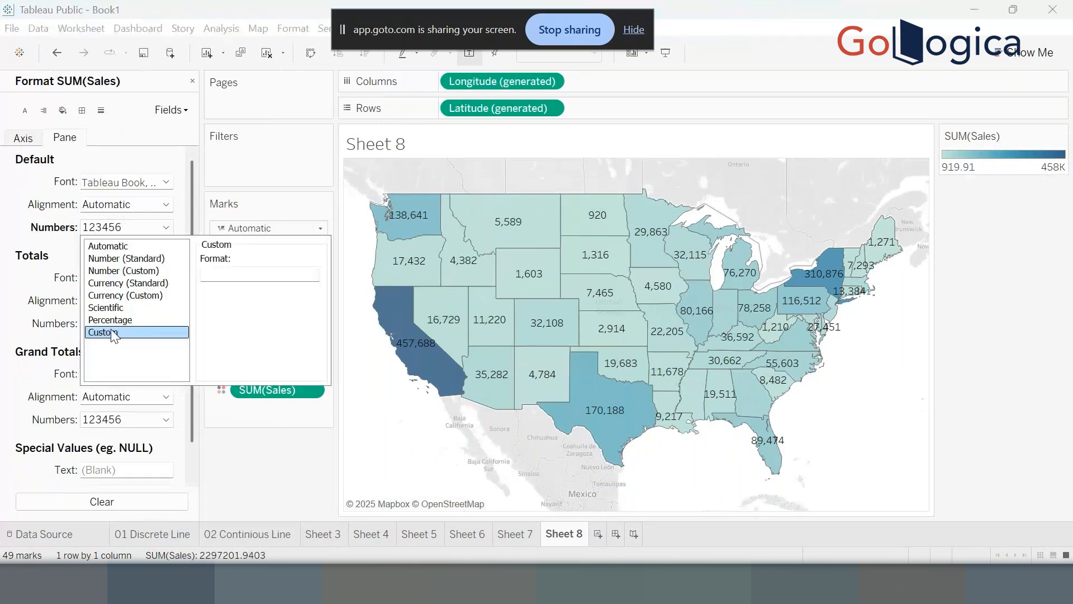
{"action": "left_click", "coordinate": [138, 272]}
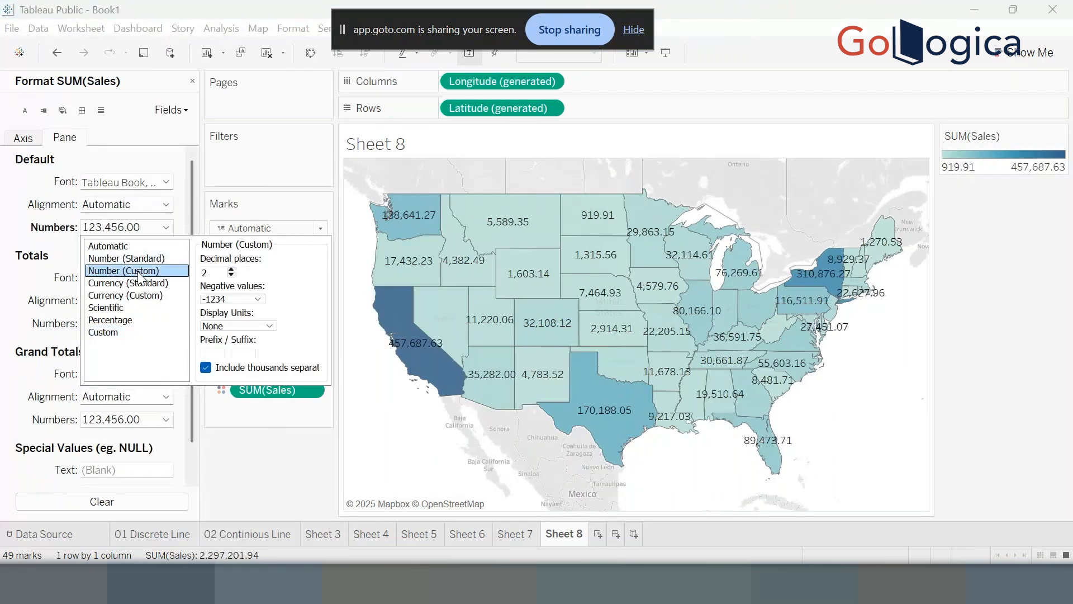
{"action": "left_click", "coordinate": [245, 330]}
{"action": "left_click", "coordinate": [231, 347]}
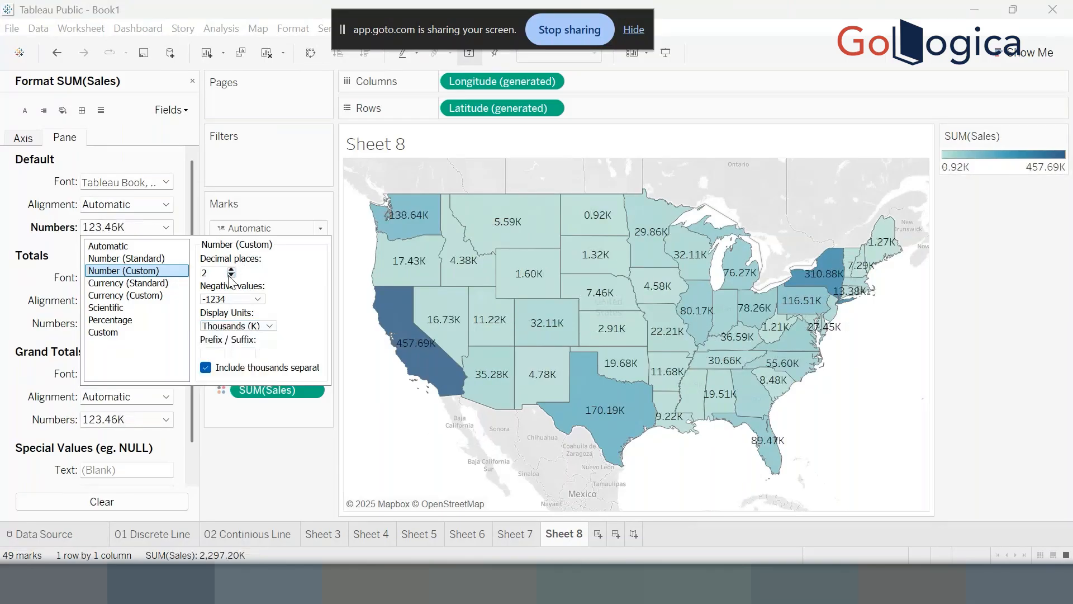
{"action": "left_click", "coordinate": [231, 276]}
{"action": "left_click", "coordinate": [231, 275]}
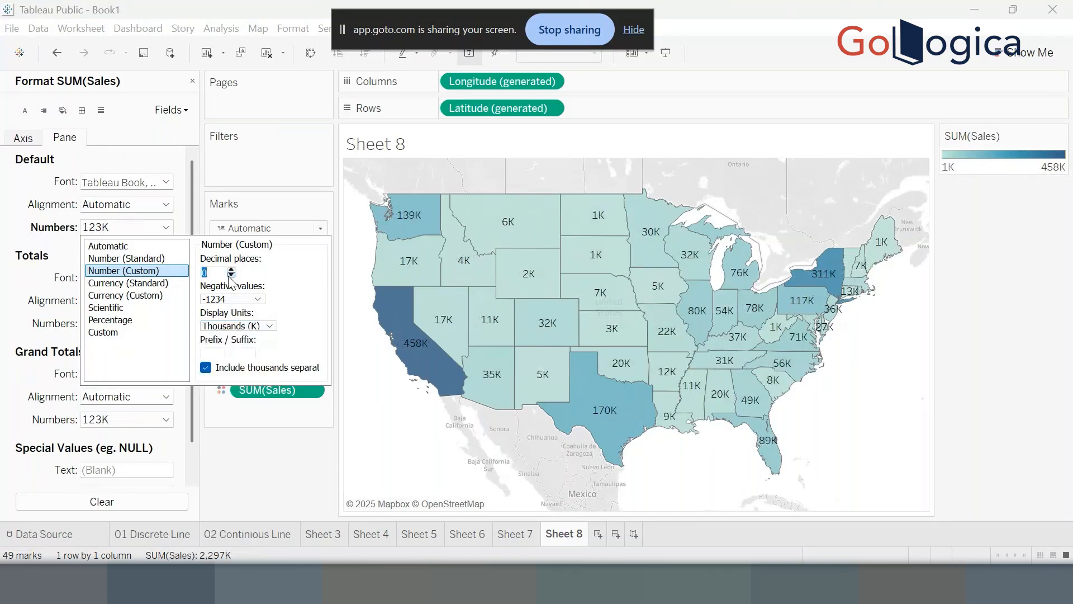
{"action": "left_click", "coordinate": [377, 495]}
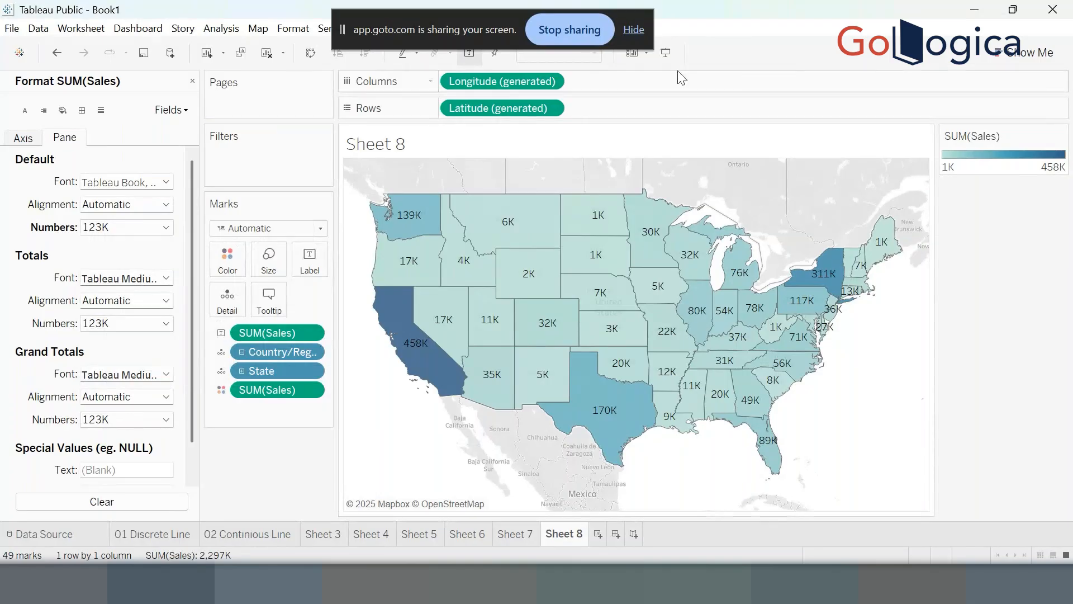
Show the map in presentation mode and examine the sales details of individual states.
{"action": "left_click", "coordinate": [666, 52]}
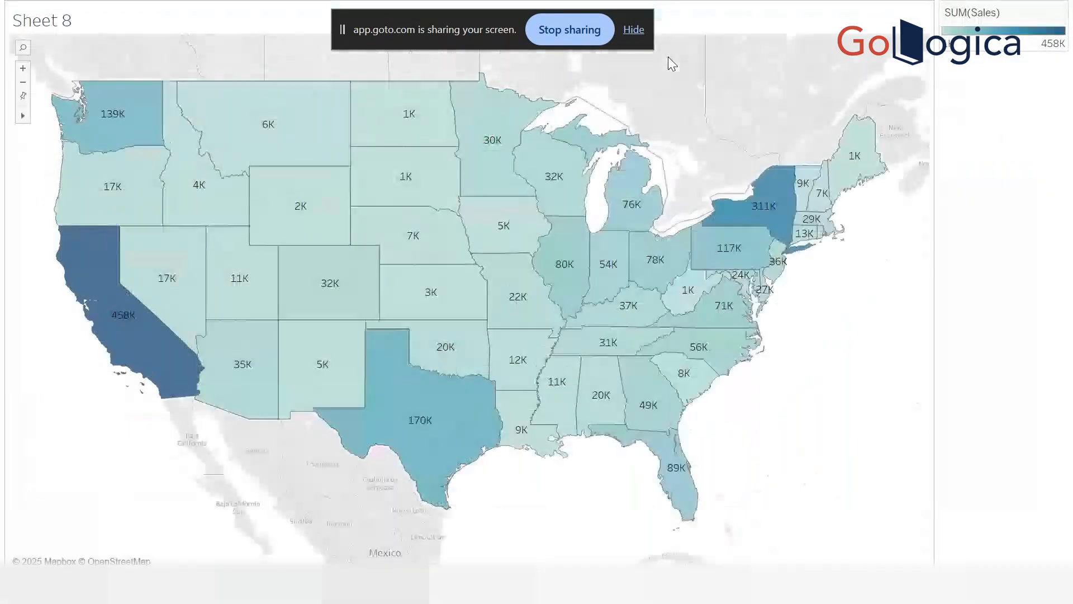
{"action": "mouse_move", "coordinate": [762, 208]}
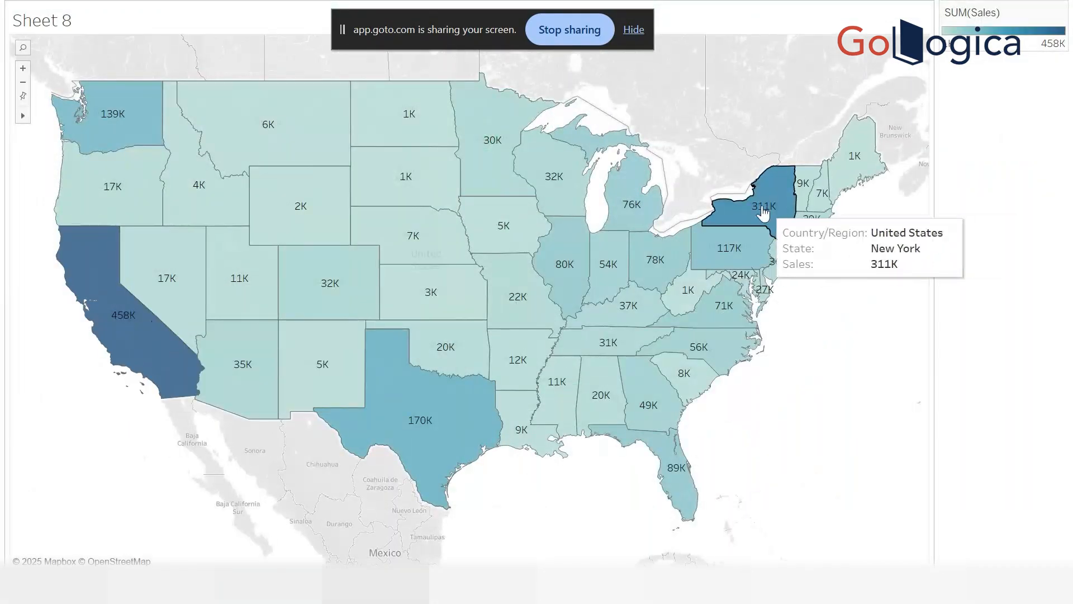
{"action": "mouse_move", "coordinate": [462, 462]}
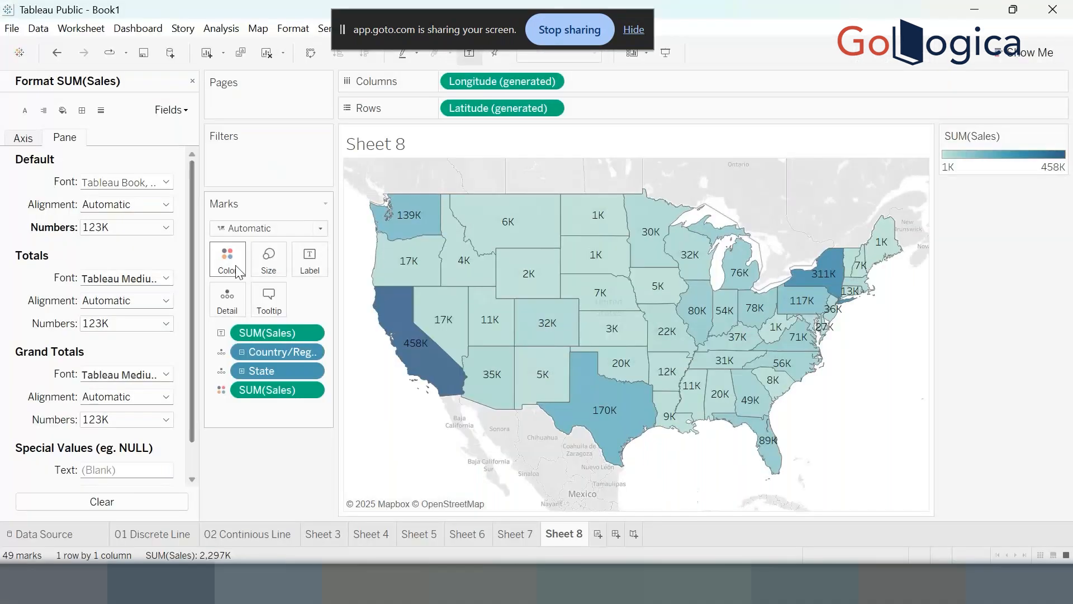
Apply the Green palette to the map's Sales colors.
{"action": "left_click", "coordinate": [228, 259]}
{"action": "left_click", "coordinate": [289, 307]}
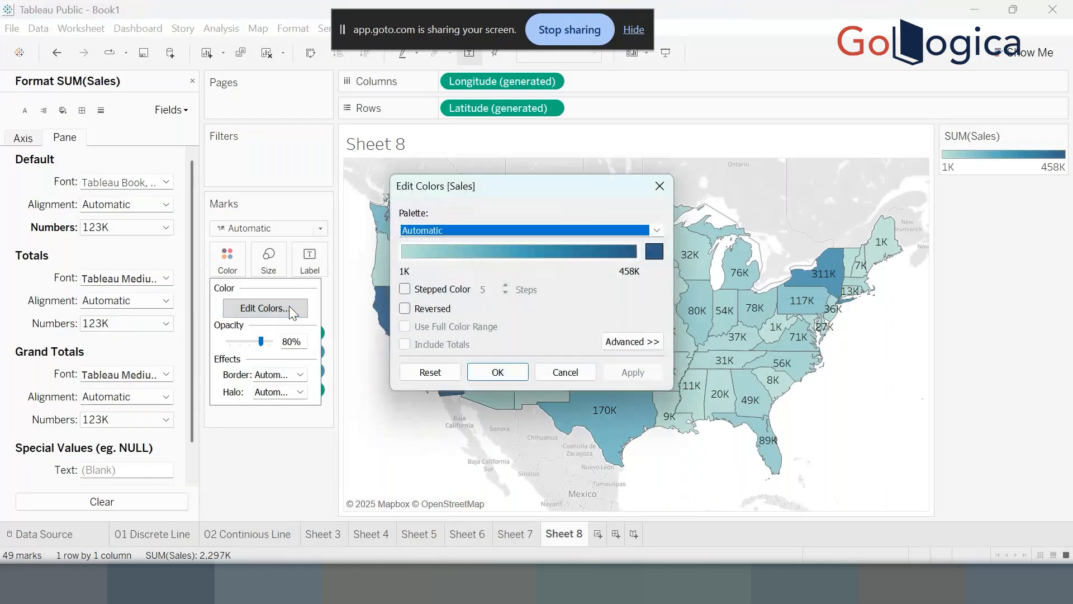
{"action": "left_click", "coordinate": [648, 251]}
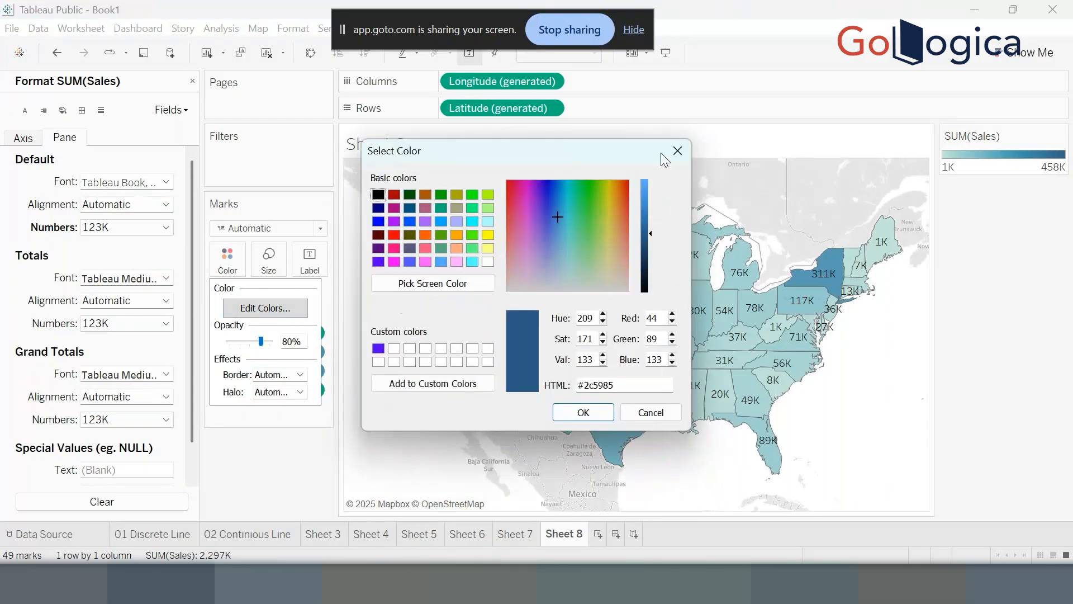
{"action": "left_click", "coordinate": [676, 151]}
{"action": "left_click", "coordinate": [656, 233]}
{"action": "scroll", "coordinate": [531, 380], "scroll_direction": "down", "scroll_amount": 1}
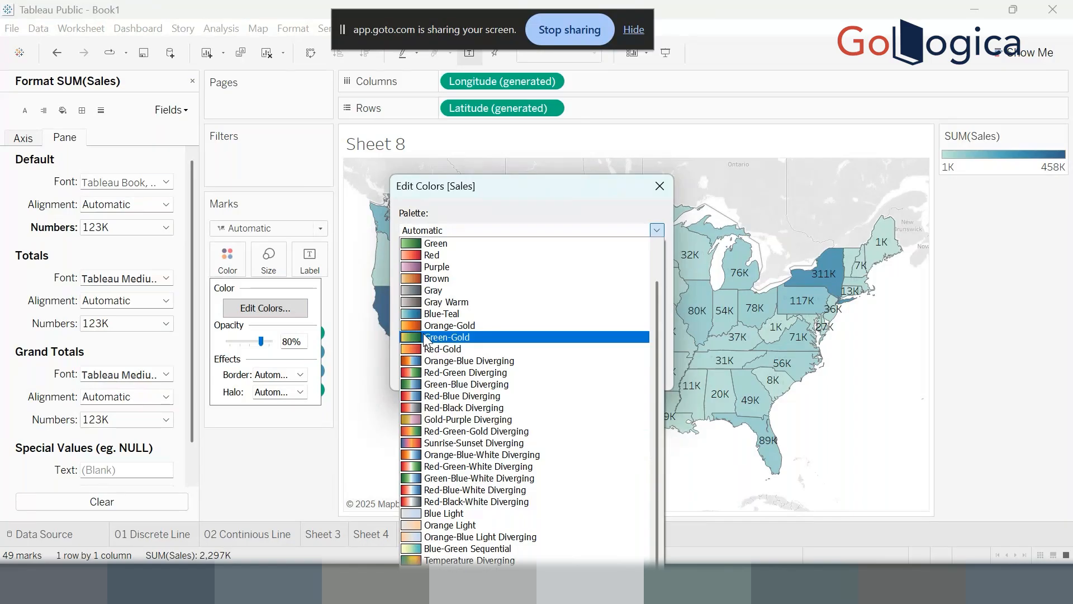
{"action": "left_click", "coordinate": [455, 243]}
{"action": "left_click_drag", "start_coordinate": [477, 179], "coordinate": [766, 192]}
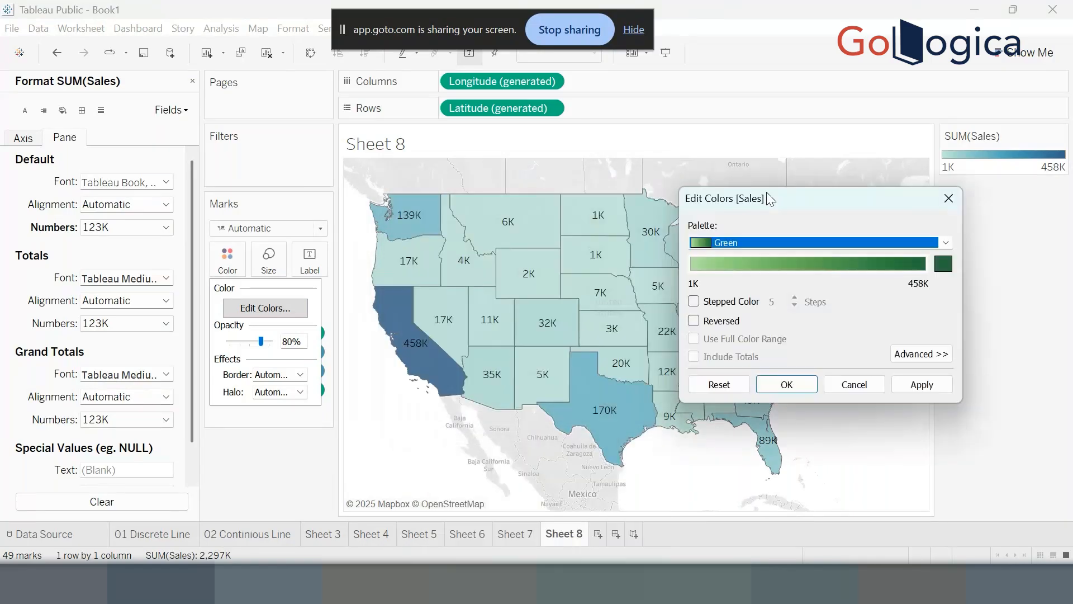
{"action": "left_click", "coordinate": [921, 385]}
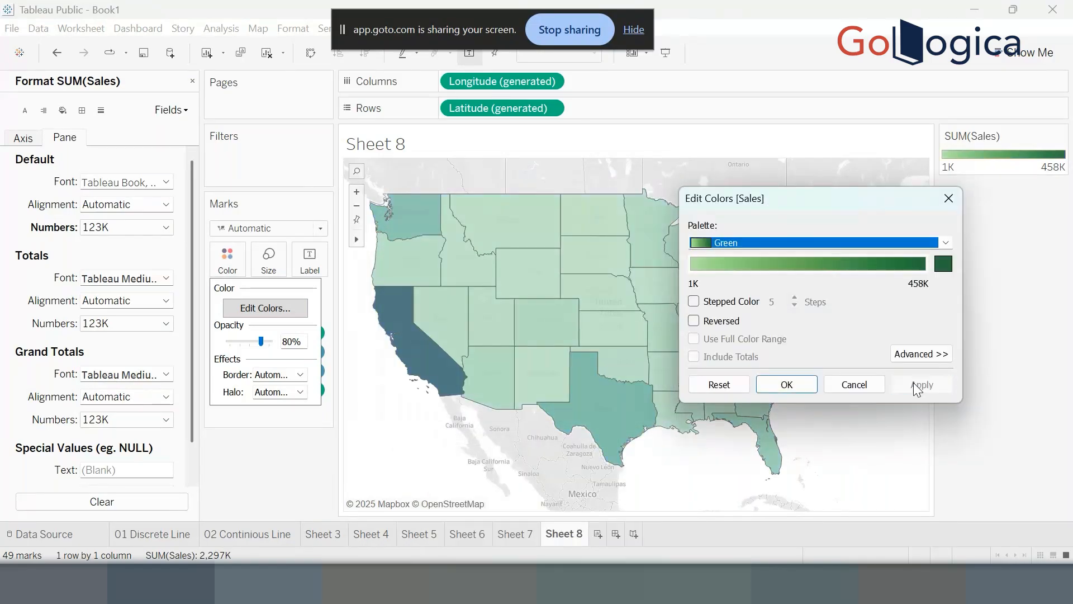
Switch the map's Sales color palette to Brown and apply it.
{"action": "left_click", "coordinate": [946, 242]}
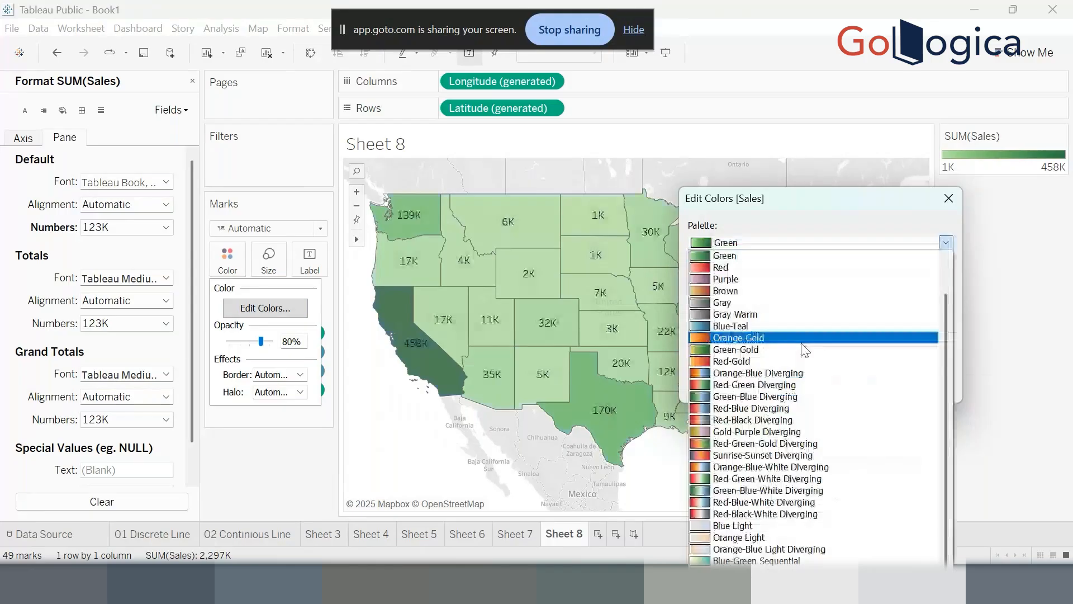
{"action": "left_click", "coordinate": [737, 291]}
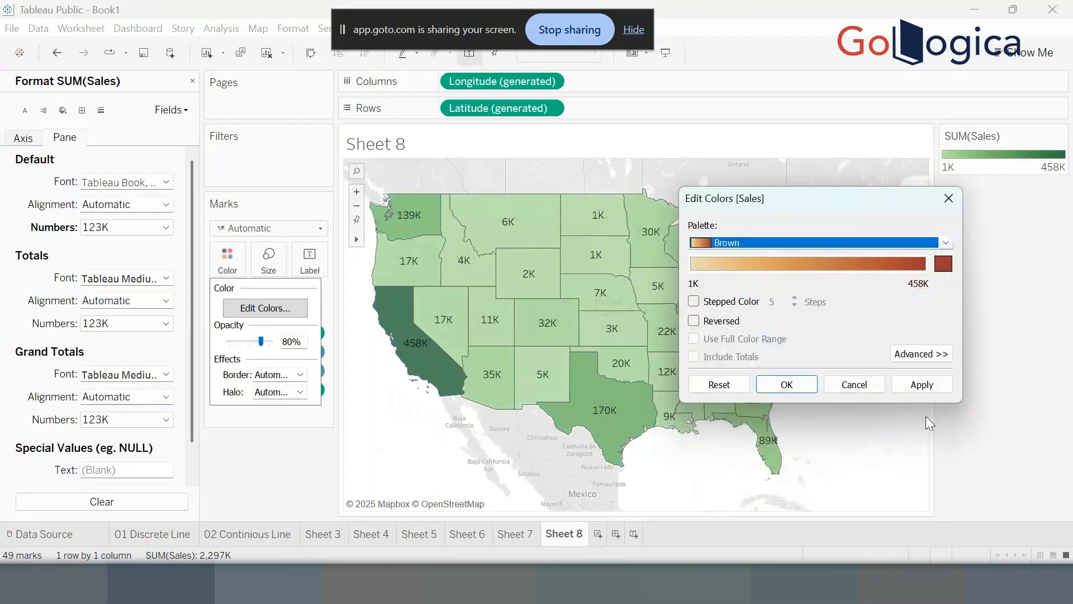
{"action": "left_click", "coordinate": [922, 385]}
Apply a custom sequential palette to the Sales colors using the bright red #ff0a0e.
{"action": "left_click_drag", "start_coordinate": [835, 203], "coordinate": [727, 17]}
{"action": "left_click", "coordinate": [721, 57]}
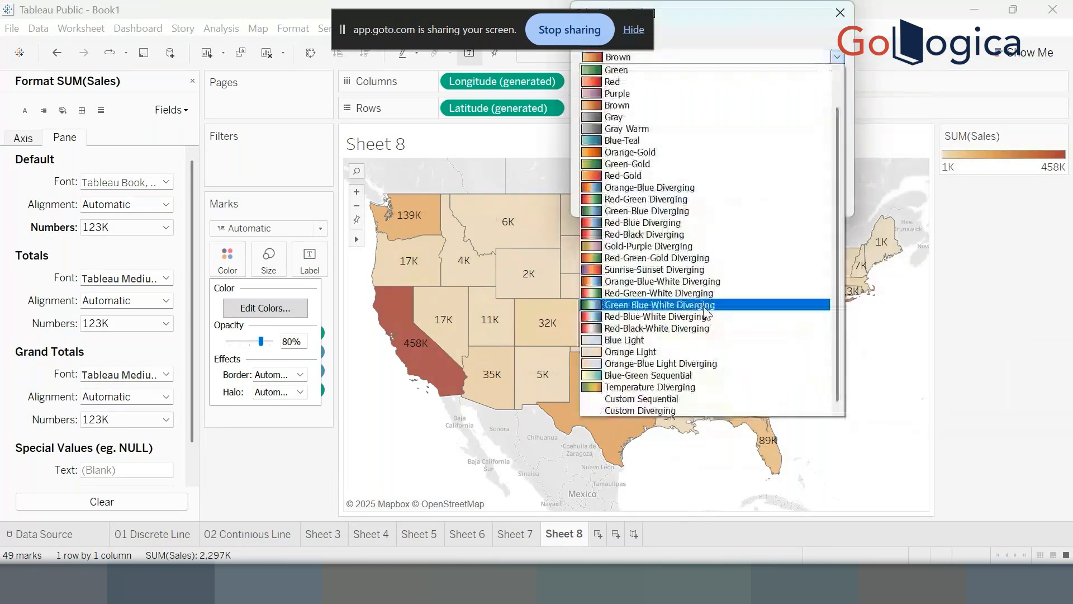
{"action": "left_click", "coordinate": [782, 25]}
{"action": "left_click", "coordinate": [809, 92]}
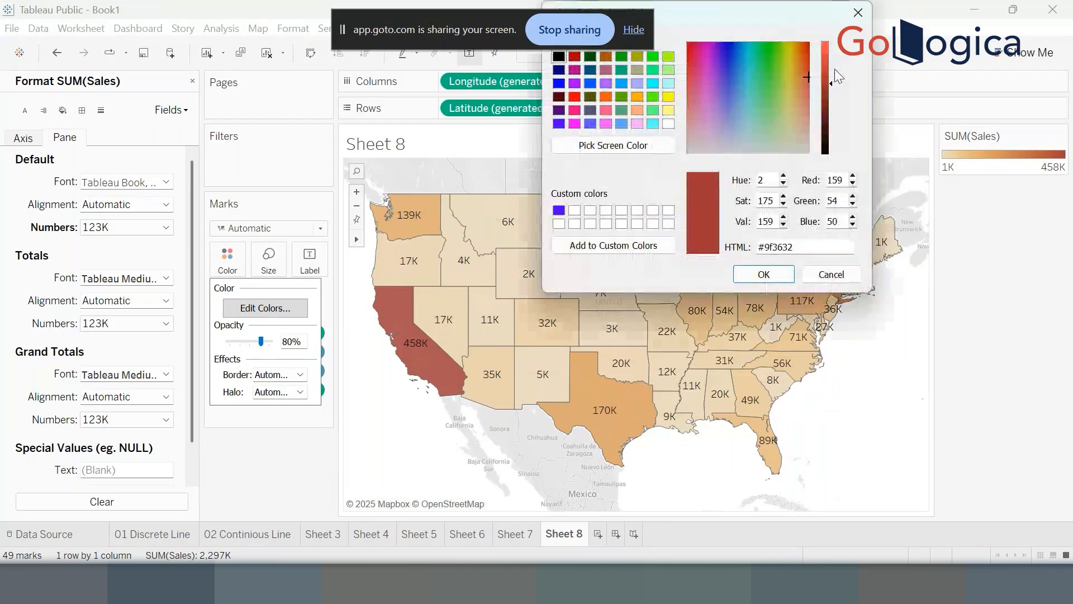
{"action": "left_click", "coordinate": [697, 60]}
{"action": "mouse_move", "coordinate": [698, 61]}
{"action": "left_mouse_down"}
{"action": "mouse_move", "coordinate": [693, 35]}
{"action": "mouse_move", "coordinate": [687, 46]}
{"action": "left_mouse_up"}
{"action": "left_click", "coordinate": [829, 84]}
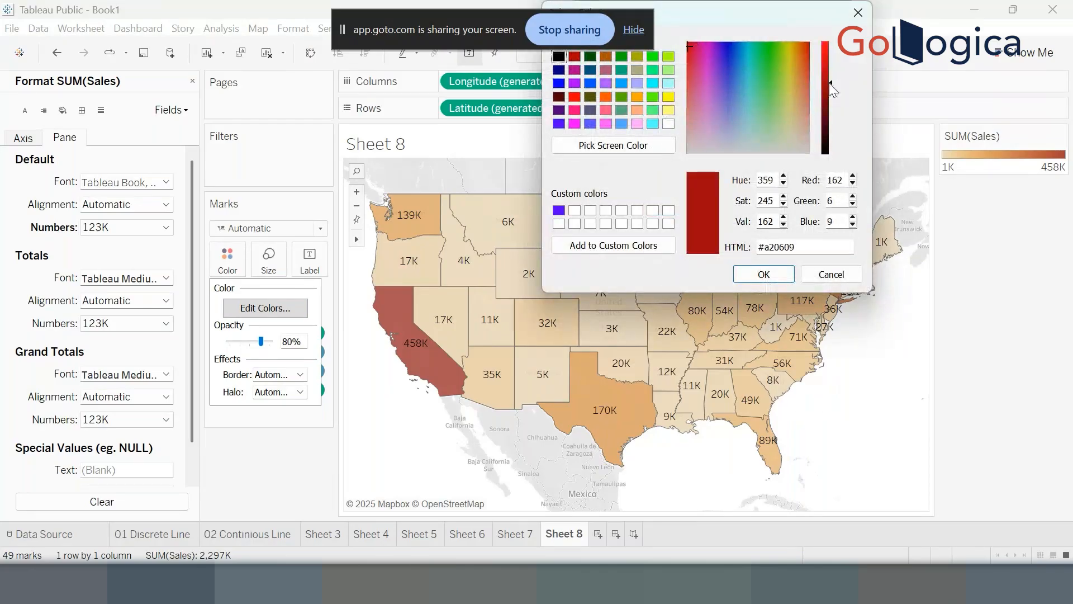
{"action": "left_click_drag", "start_coordinate": [832, 89], "coordinate": [831, 40]}
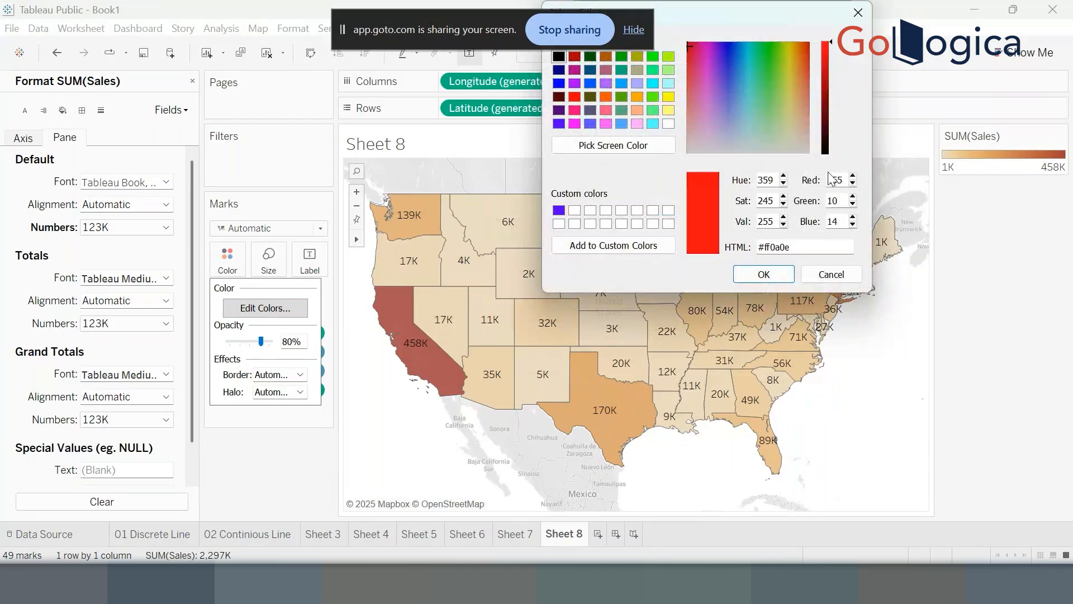
{"action": "left_click", "coordinate": [775, 278]}
{"action": "left_click", "coordinate": [815, 199]}
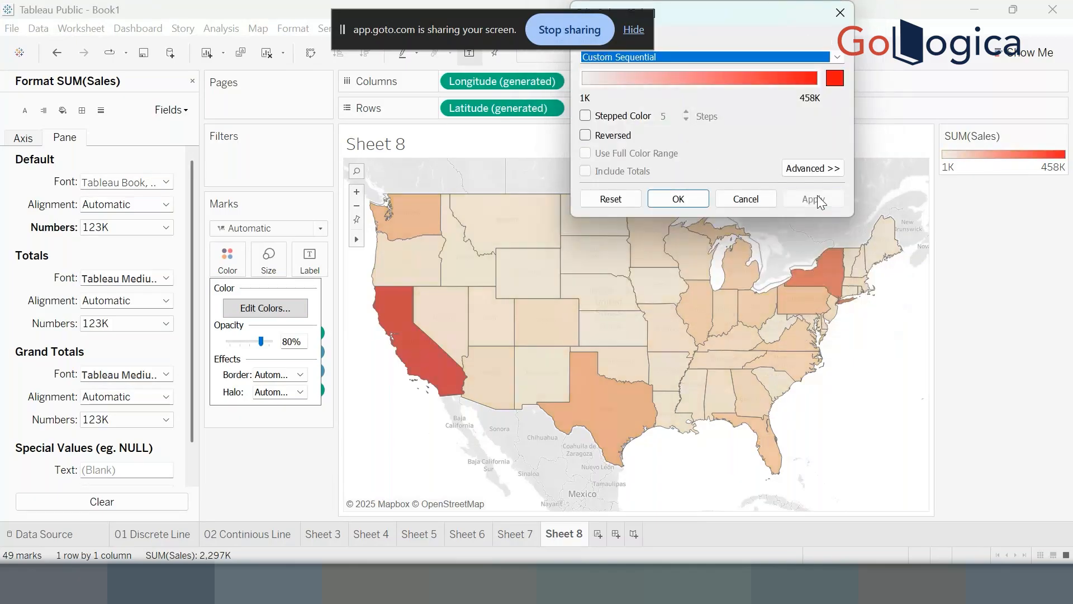
Change the Sales color palette to Blue and accept the color settings.
{"action": "left_click", "coordinate": [836, 58]}
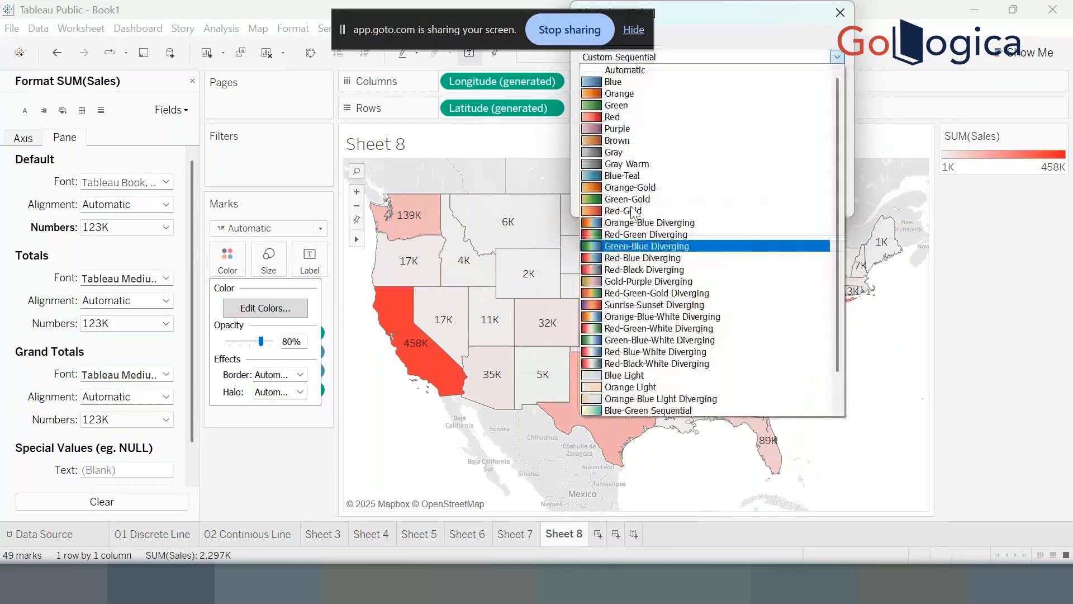
{"action": "left_click", "coordinate": [615, 83]}
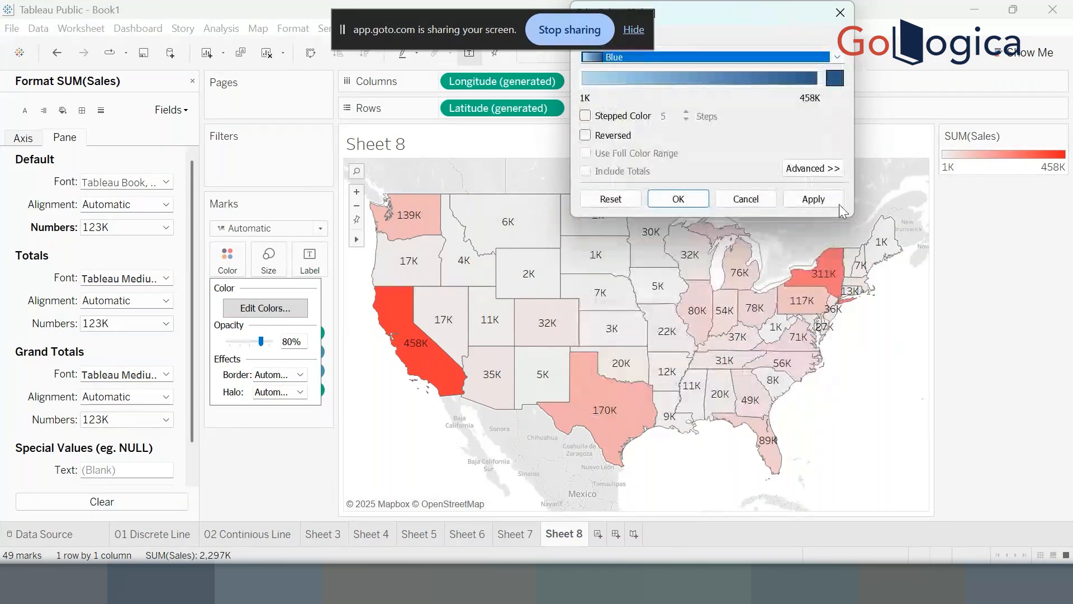
{"action": "left_click", "coordinate": [679, 199]}
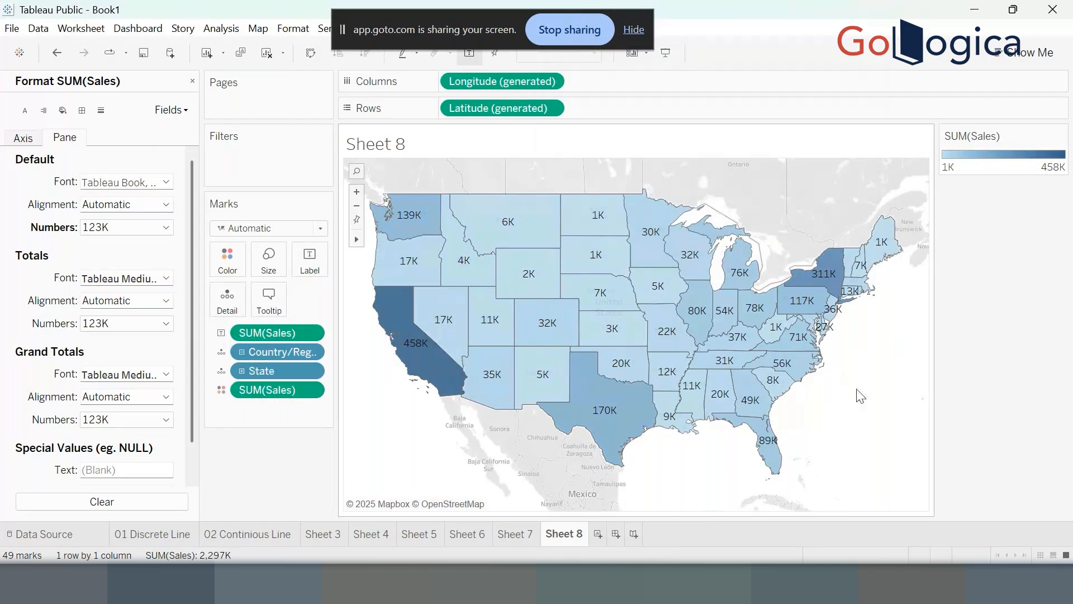
Undo the palette changes to return the map to its automatic Sales colors.
{"action": "key", "text": "ctrl+z"}
{"action": "key", "text": "ctrl+z"}
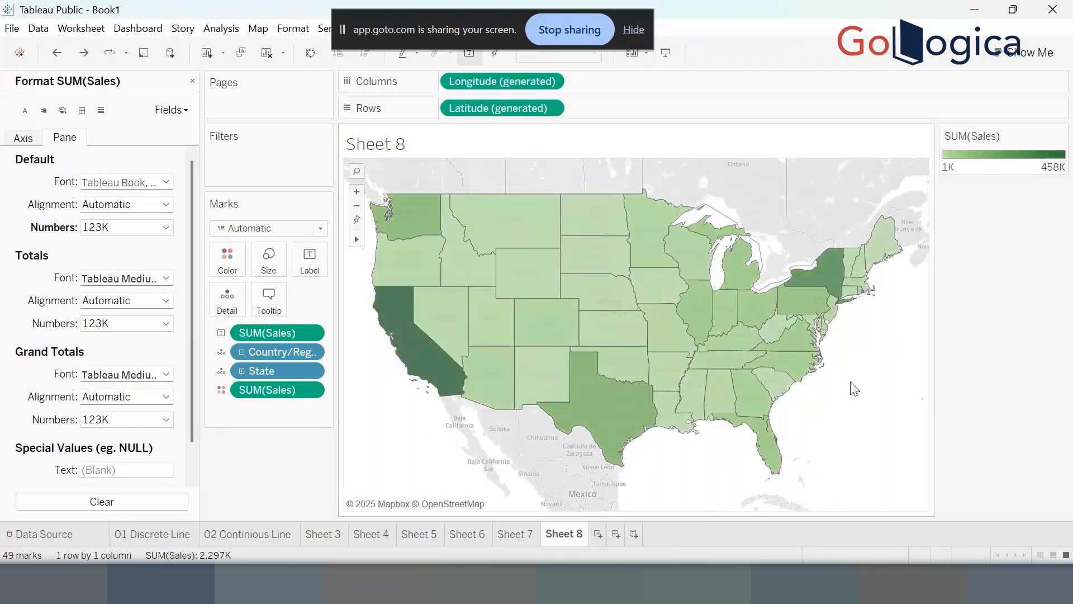
{"action": "key", "text": "ctrl+z"}
{"action": "key", "text": "ctrl+y"}
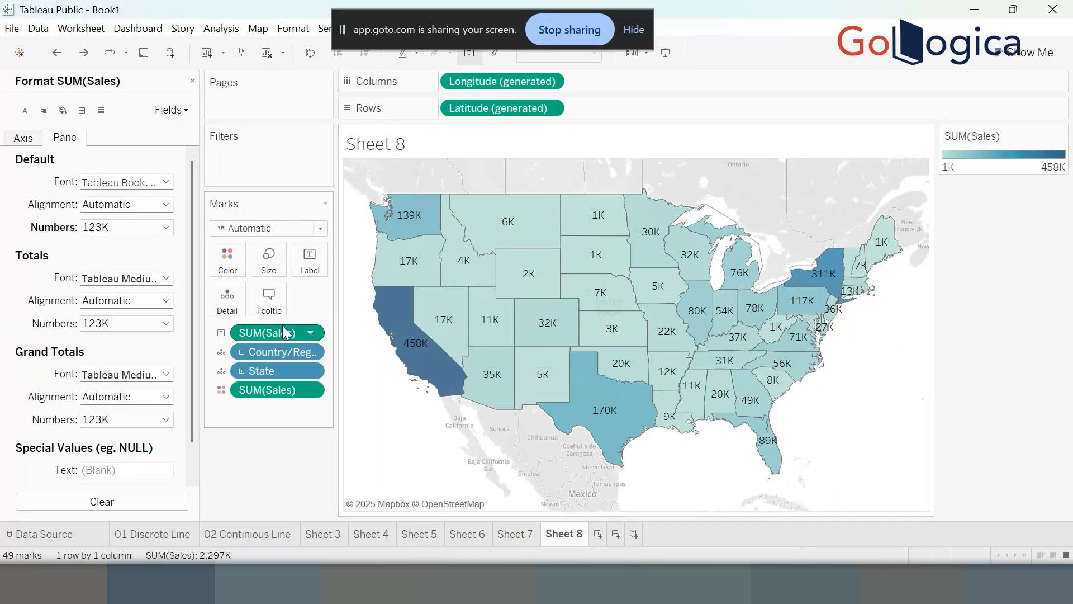
Remove the Sales label from the map, close the number formatting options, and add Sales as the label again.
{"action": "left_click_drag", "start_coordinate": [285, 332], "coordinate": [287, 503]}
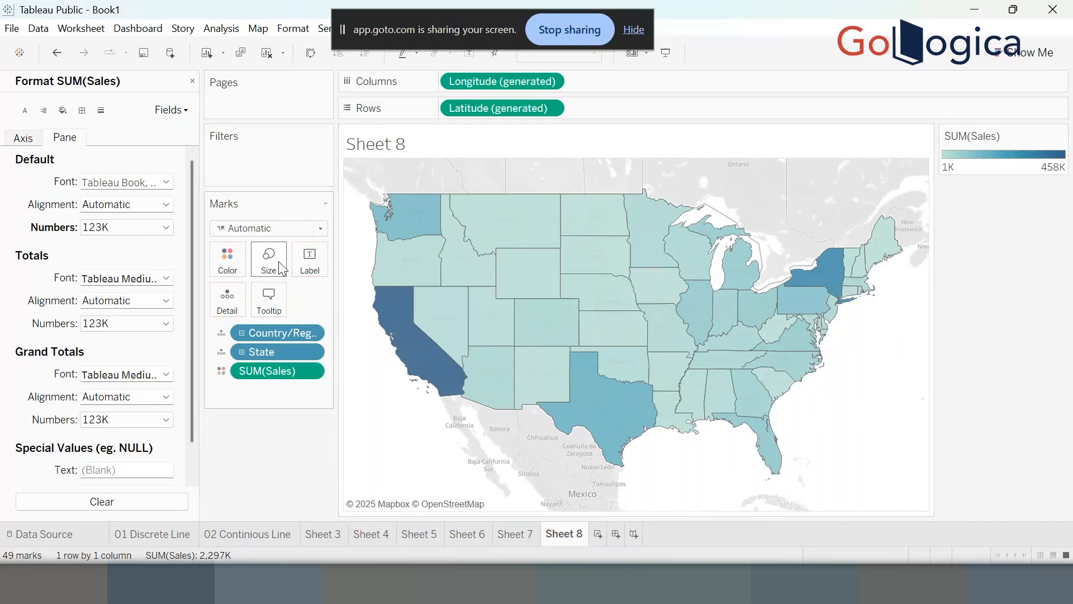
{"action": "left_click", "coordinate": [193, 81]}
{"action": "left_click_drag", "start_coordinate": [45, 436], "coordinate": [313, 265]}
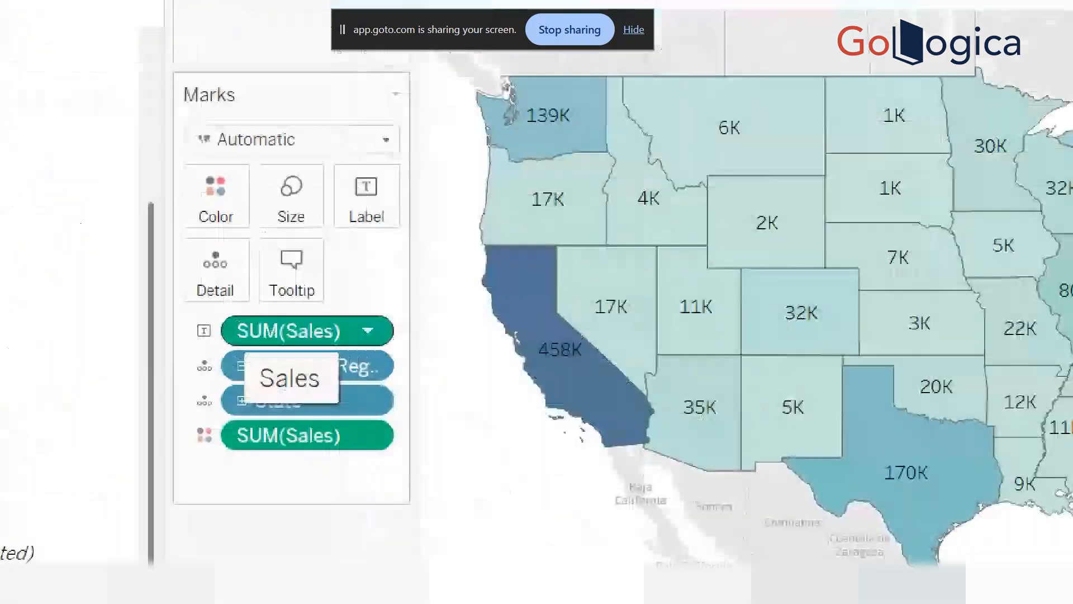
{"action": "left_click", "coordinate": [218, 290]}
{"action": "mouse_move", "coordinate": [218, 290]}
{"action": "left_mouse_down"}
{"action": "mouse_move", "coordinate": [139, 383]}
{"action": "mouse_move", "coordinate": [230, 316]}
{"action": "left_mouse_up"}
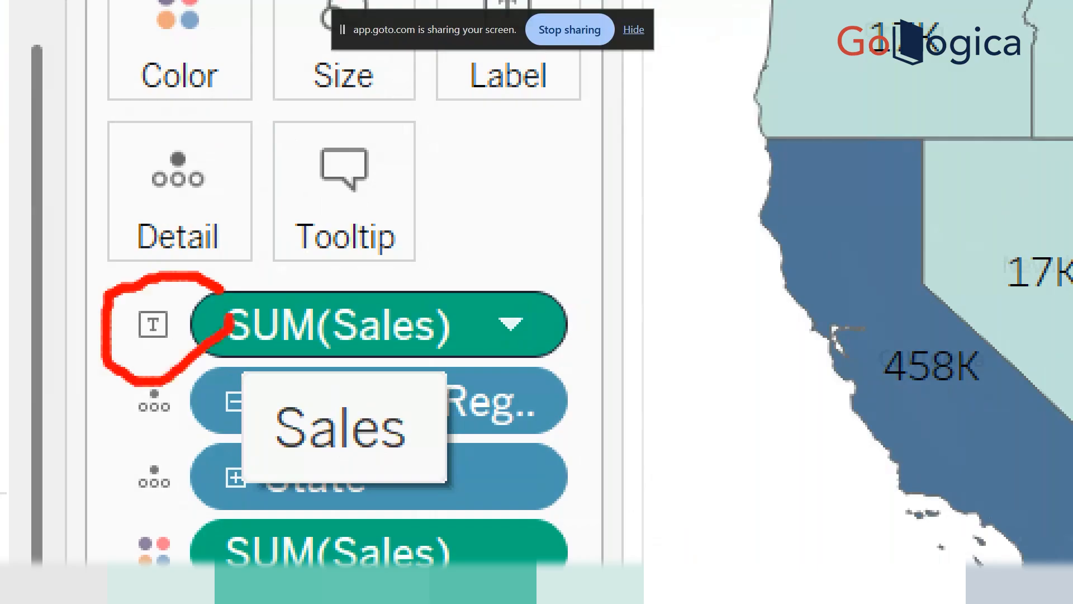
{"action": "right_click", "coordinate": [230, 316]}
{"action": "scroll", "coordinate": [267, 292], "scroll_direction": "down", "scroll_amount": 2}
{"action": "left_click", "coordinate": [266, 292]}
{"action": "left_click_drag", "start_coordinate": [385, 220], "coordinate": [429, 204]}
{"action": "key", "text": "Escape"}
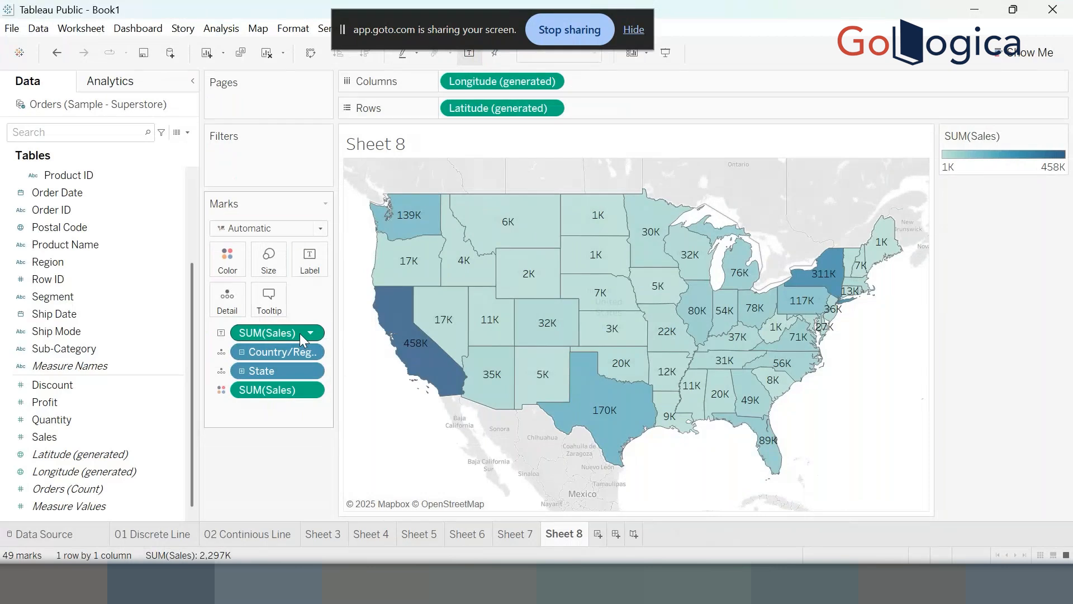
Format the Sales labels on the map as custom numbers with 0 decimal places and Thousands (K) display units.
{"action": "right_click", "coordinate": [300, 333]}
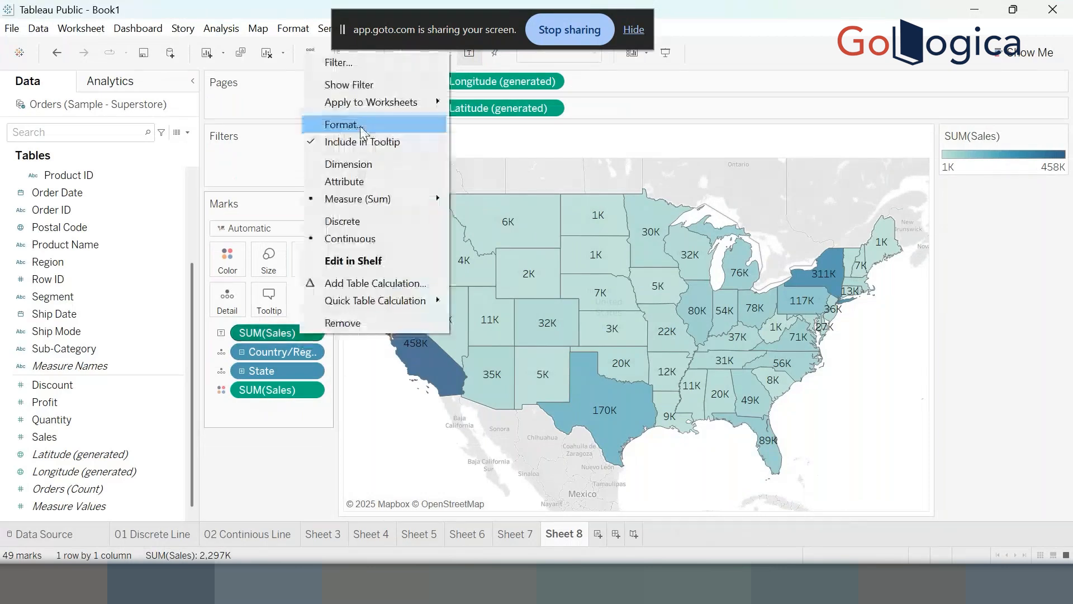
{"action": "left_click", "coordinate": [360, 125]}
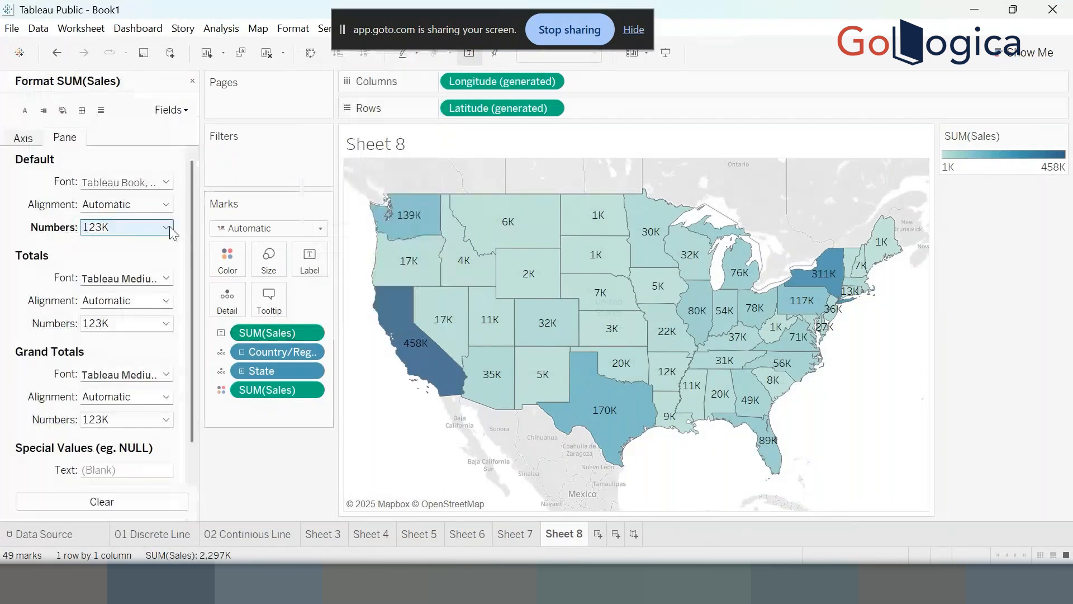
{"action": "left_click", "coordinate": [140, 227]}
{"action": "left_click", "coordinate": [129, 258]}
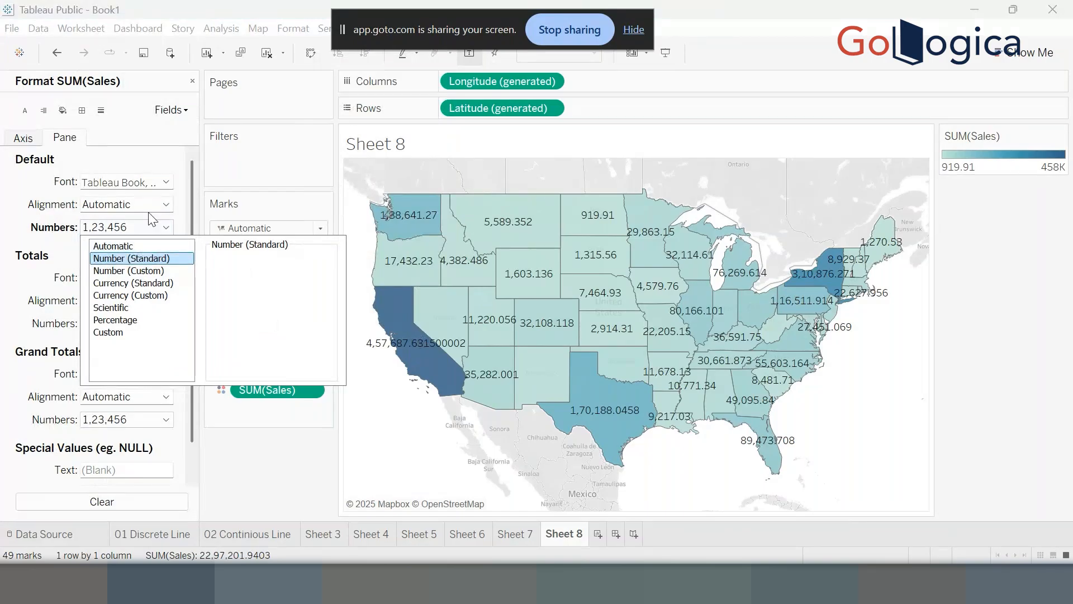
{"action": "left_click", "coordinate": [128, 270]}
{"action": "left_click", "coordinate": [246, 326]}
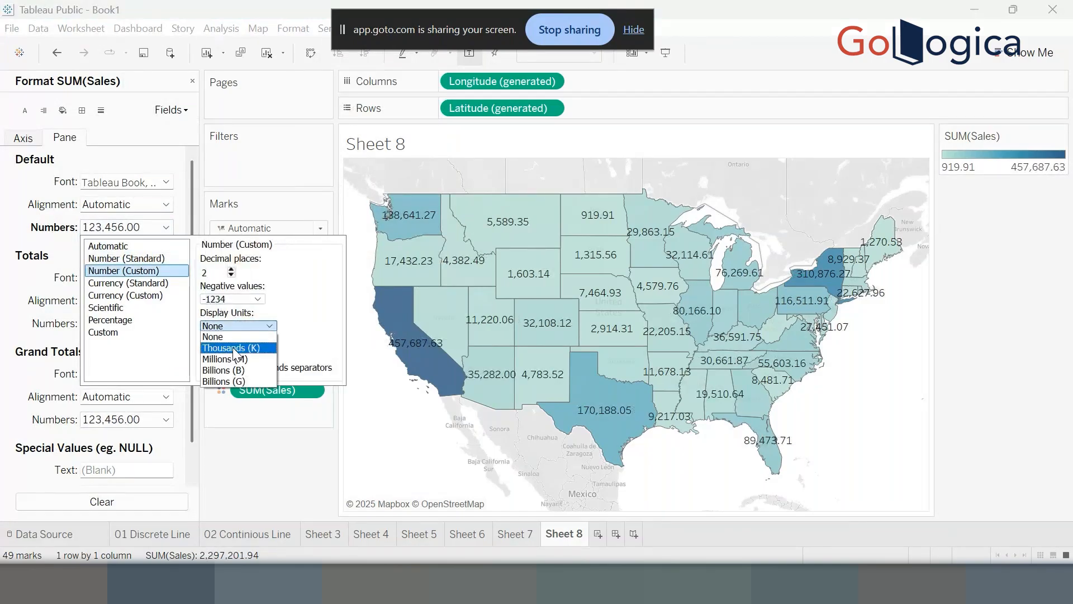
{"action": "left_click", "coordinate": [233, 348]}
{"action": "left_click", "coordinate": [231, 275]}
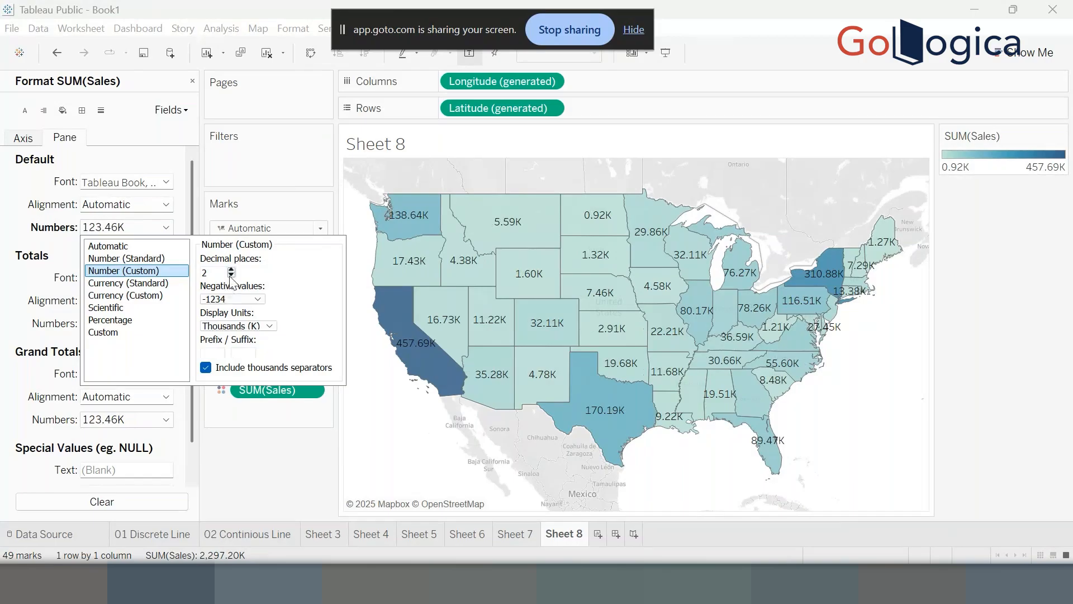
{"action": "left_click", "coordinate": [231, 275]}
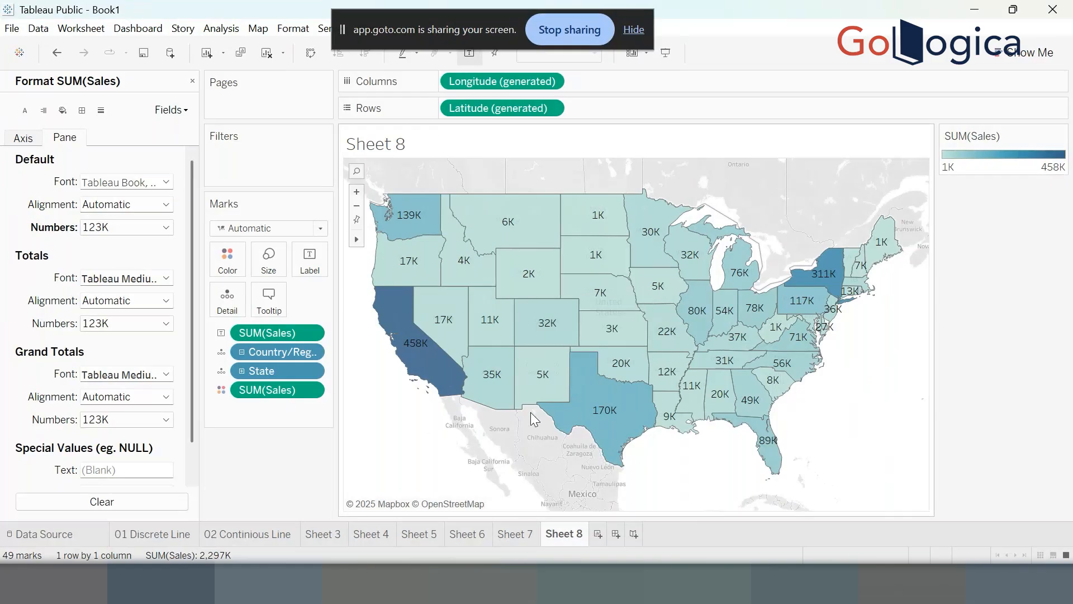
{"action": "left_click", "coordinate": [1045, 66]}
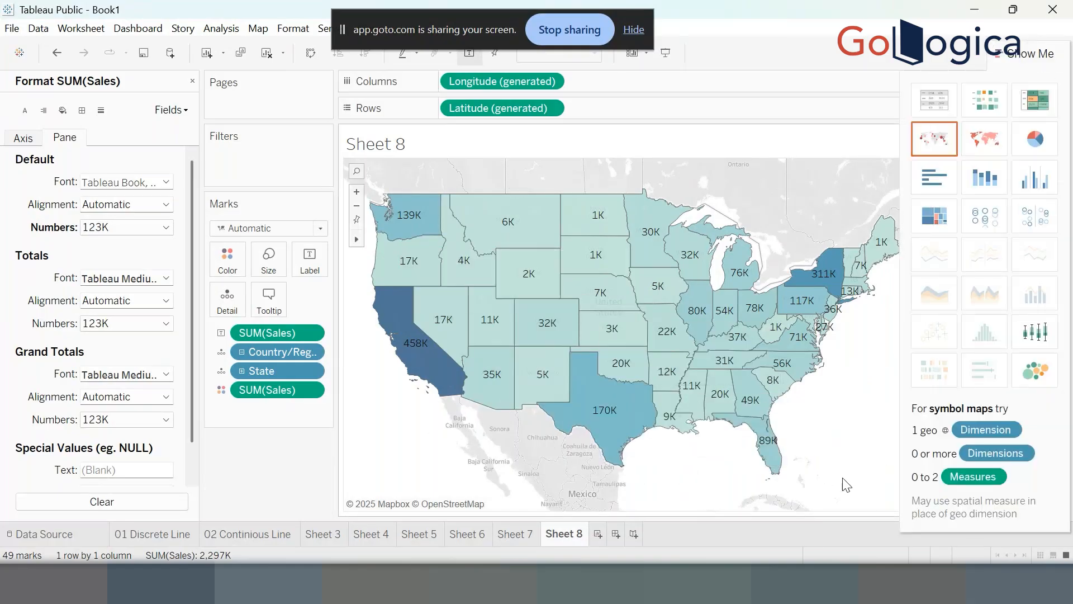
{"action": "left_click", "coordinate": [1031, 52]}
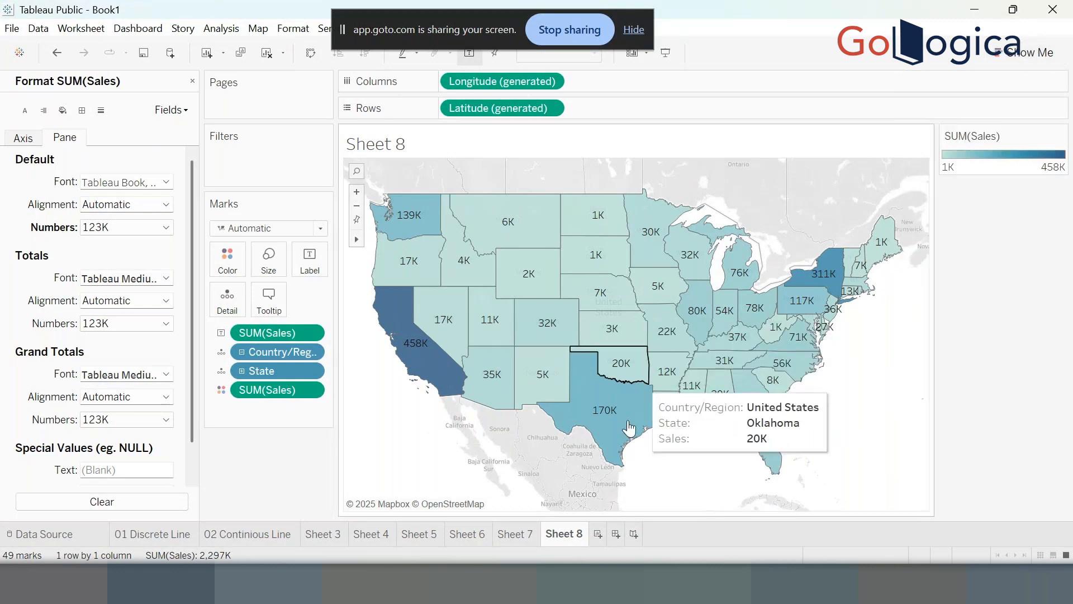
On a new worksheet, build a treemap of Sales by Region and State, and color it by Region.
{"action": "left_click", "coordinate": [598, 534]}
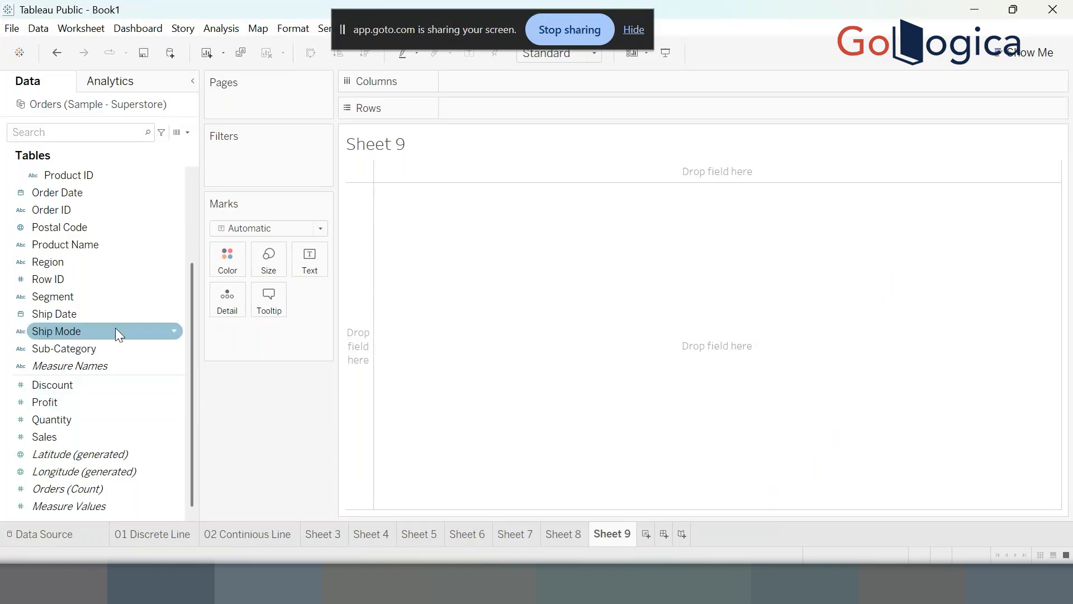
{"action": "left_click", "coordinate": [94, 259]}
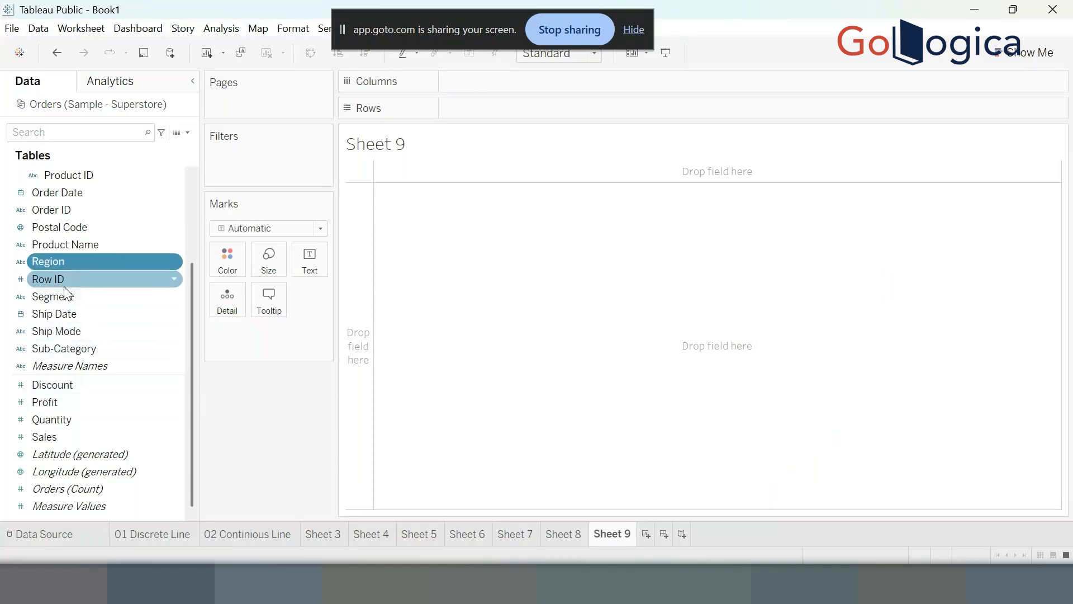
{"action": "scroll", "coordinate": [104, 321], "scroll_direction": "up", "scroll_amount": 1}
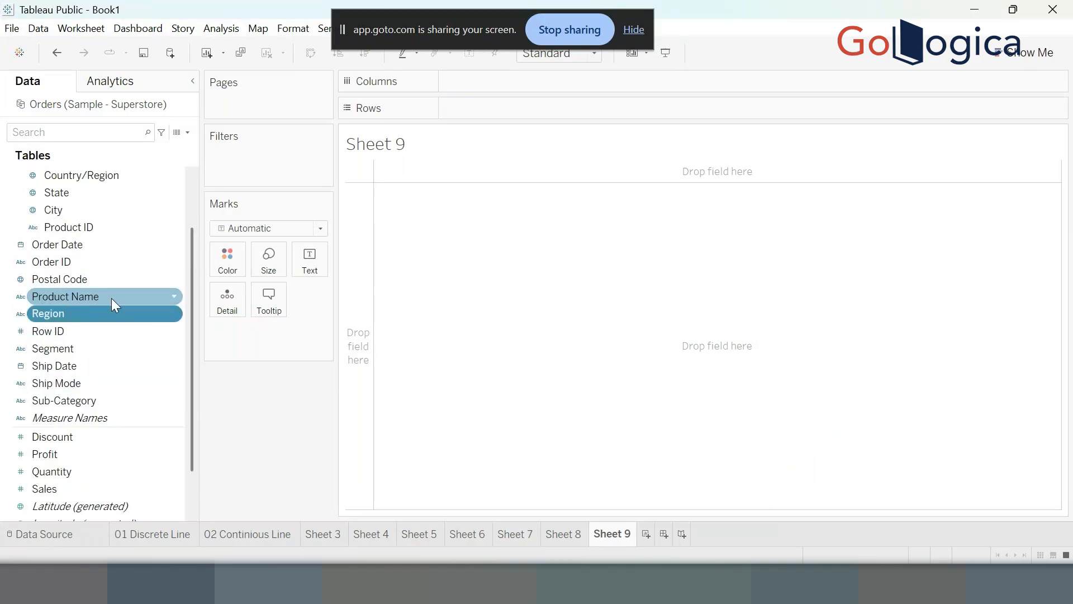
{"action": "left_click", "coordinate": [79, 195], "text": "ctrl"}
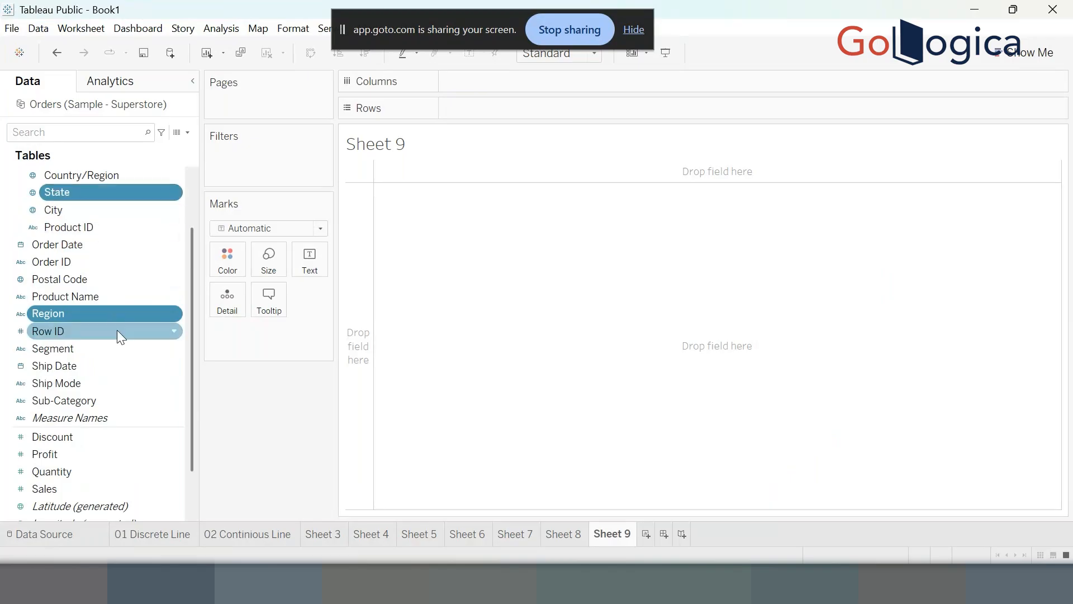
{"action": "left_click", "coordinate": [89, 486], "text": "ctrl"}
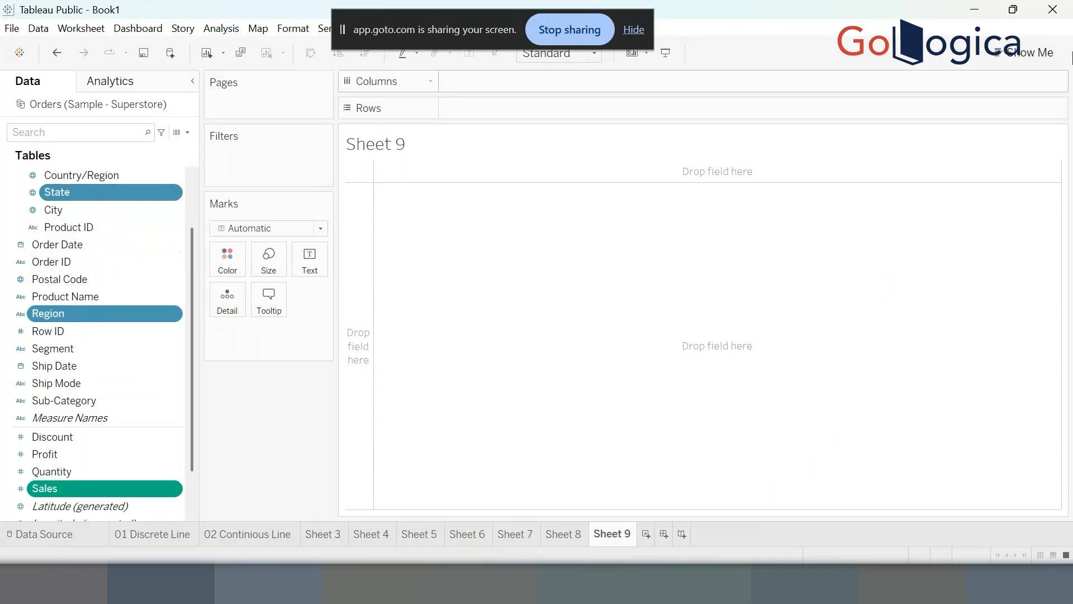
{"action": "left_click", "coordinate": [1018, 56]}
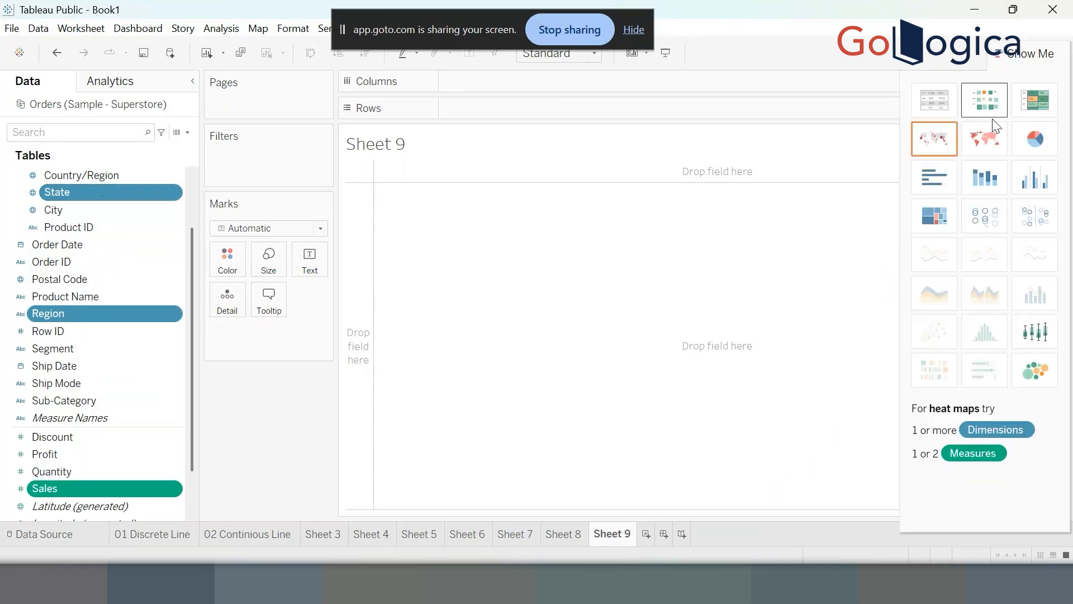
{"action": "left_click", "coordinate": [943, 224]}
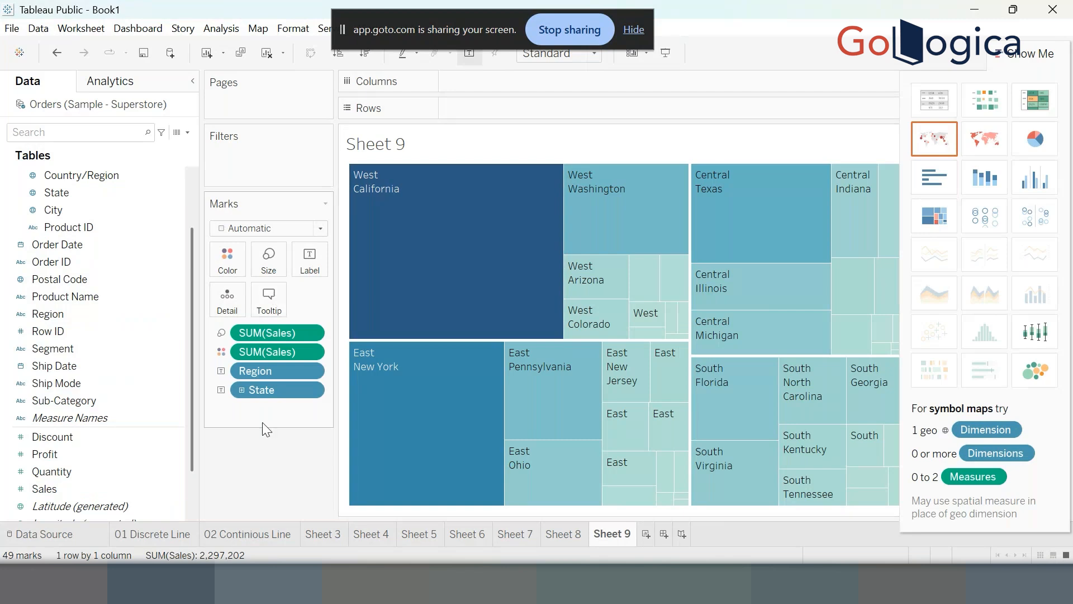
{"action": "left_click", "coordinate": [1030, 53]}
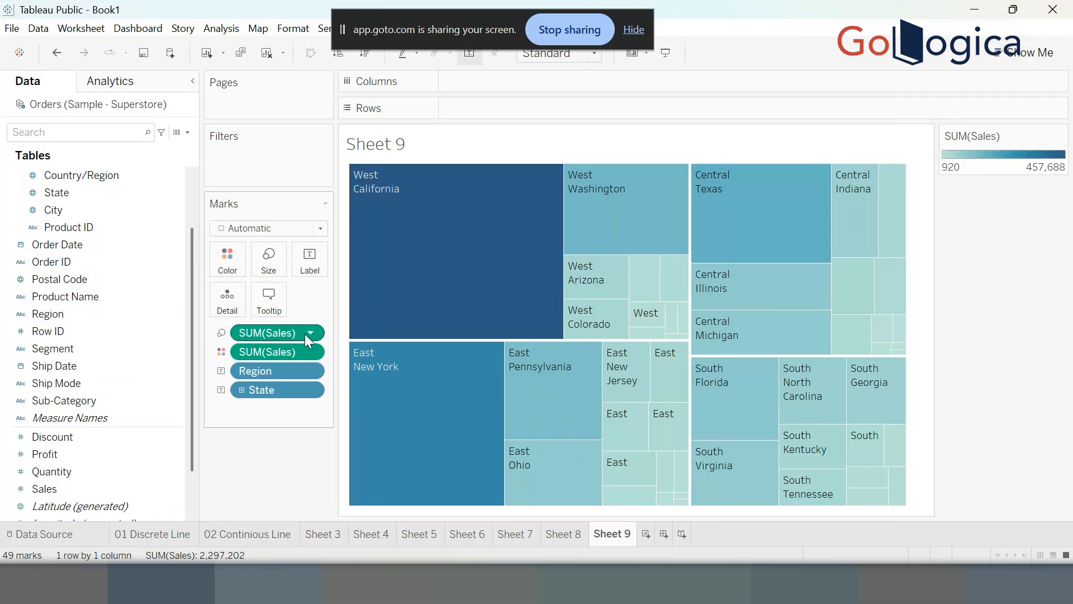
{"action": "left_click_drag", "start_coordinate": [263, 371], "coordinate": [227, 260]}
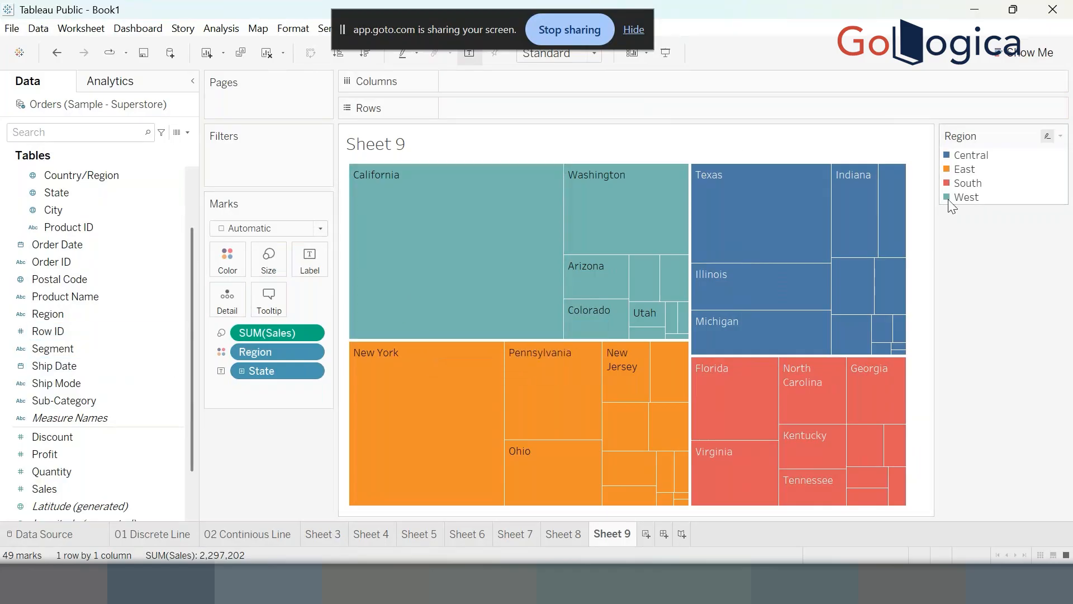
Highlight the West, East, Central and South regions in the treemap and examine the sales of their largest states.
{"action": "left_click", "coordinate": [963, 197]}
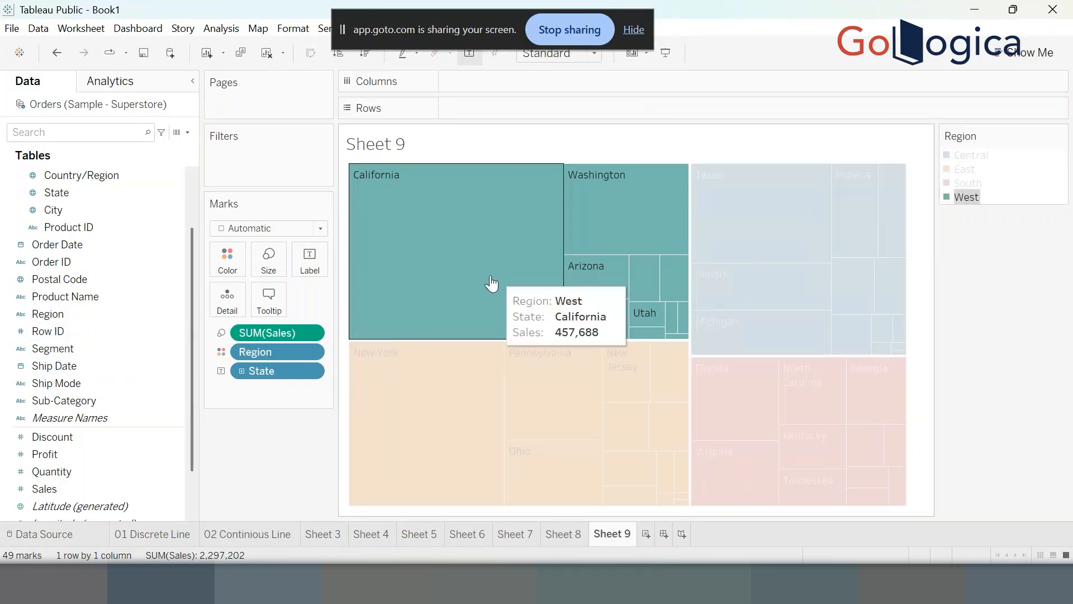
{"action": "left_click", "coordinate": [1001, 296]}
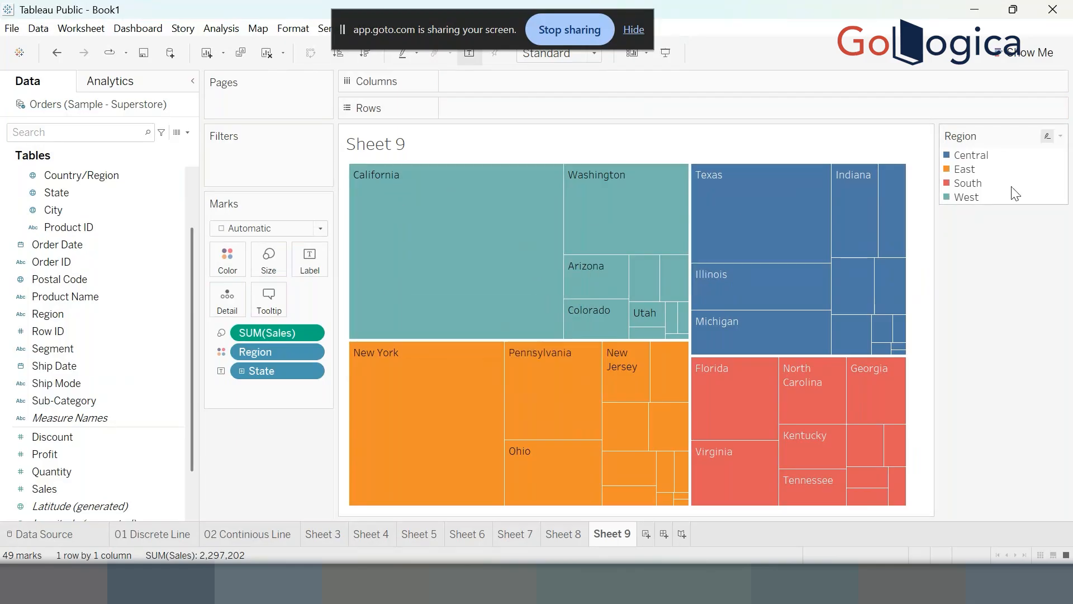
{"action": "left_click", "coordinate": [971, 200]}
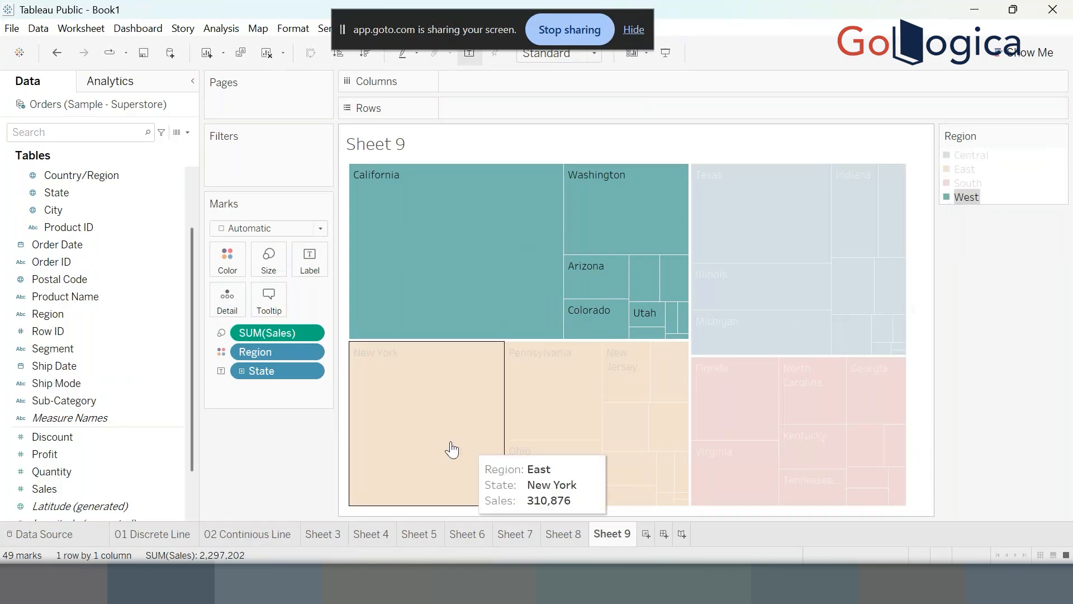
{"action": "left_click", "coordinate": [422, 385]}
{"action": "left_click", "coordinate": [300, 502]}
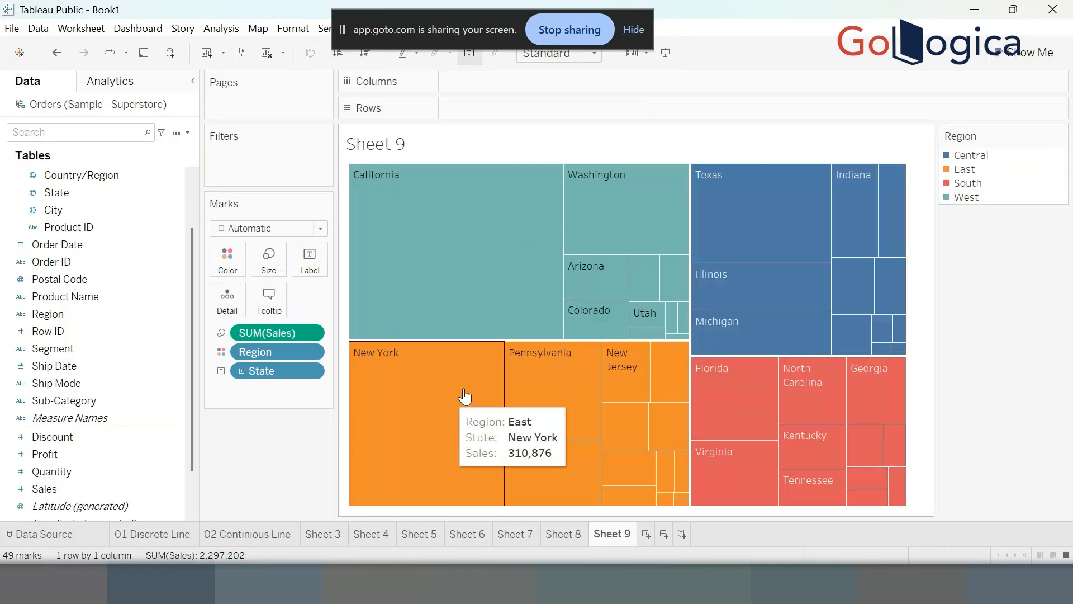
{"action": "left_click", "coordinate": [964, 169]}
{"action": "left_click", "coordinate": [974, 155]}
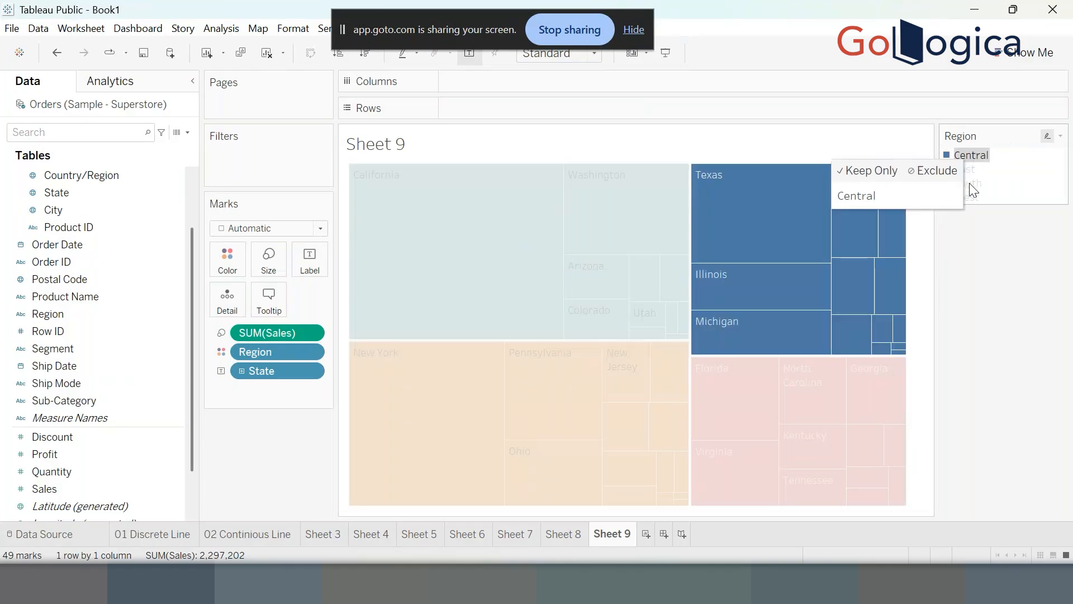
{"action": "left_click", "coordinate": [978, 183]}
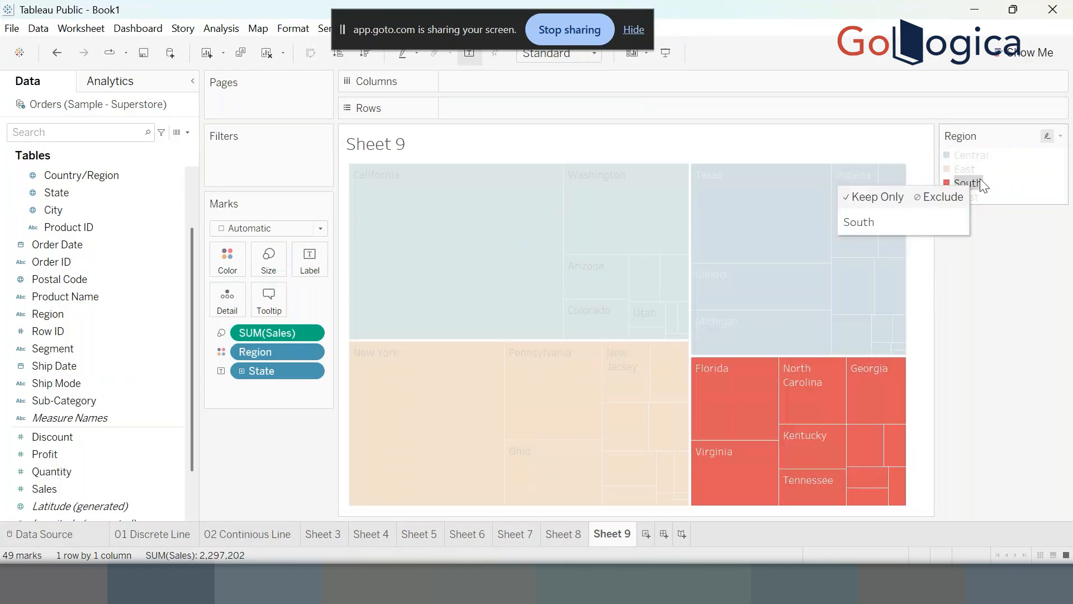
{"action": "left_click", "coordinate": [987, 340]}
{"action": "mouse_move", "coordinate": [394, 222]}
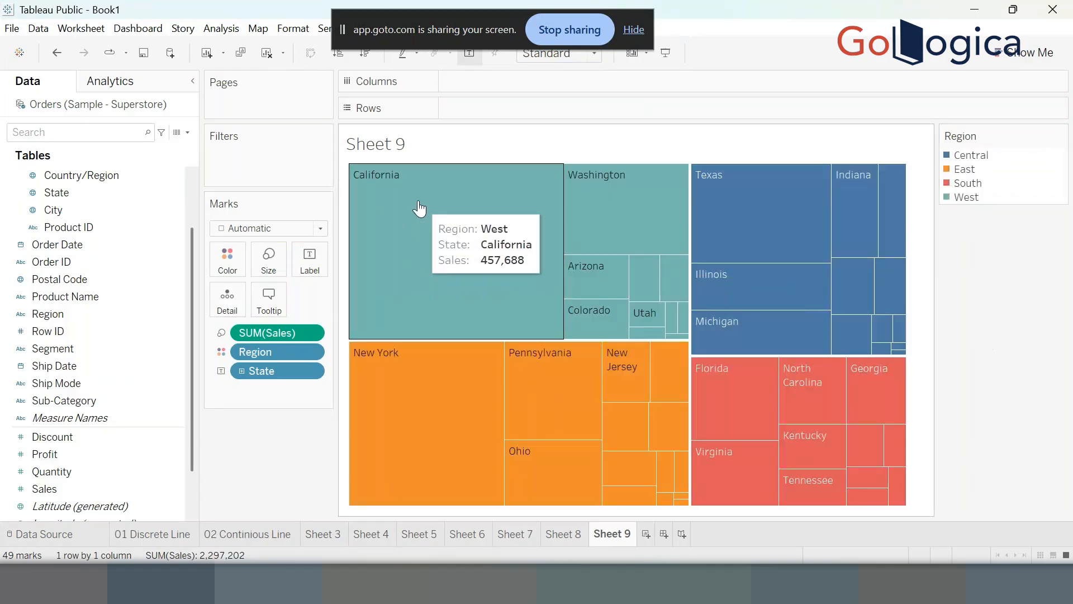
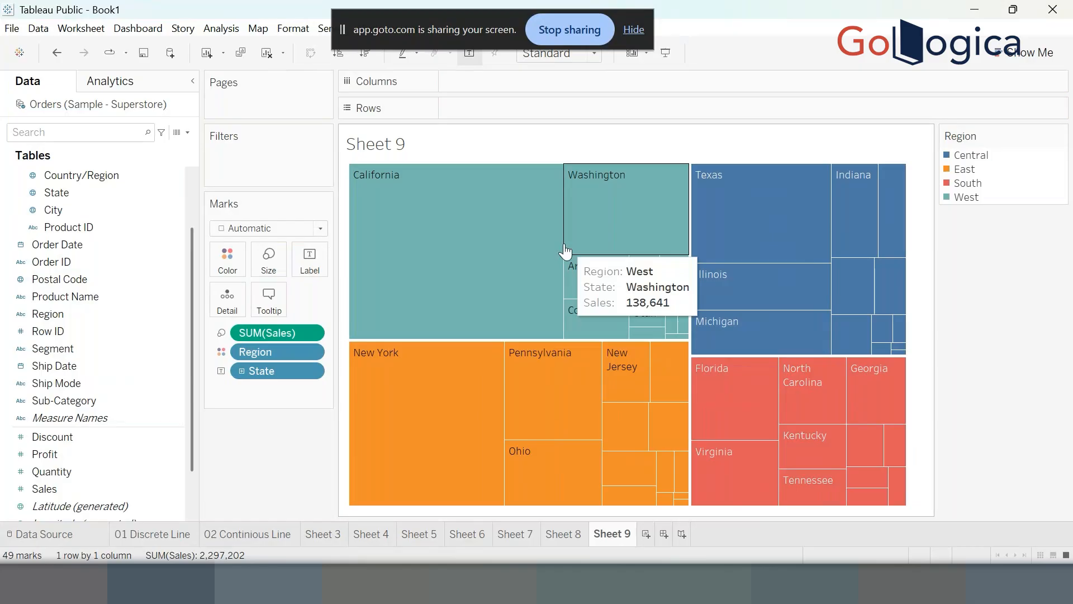
Add Sales to the treemap labels and show it as Percent of Total.
{"action": "left_click_drag", "start_coordinate": [81, 496], "coordinate": [308, 261]}
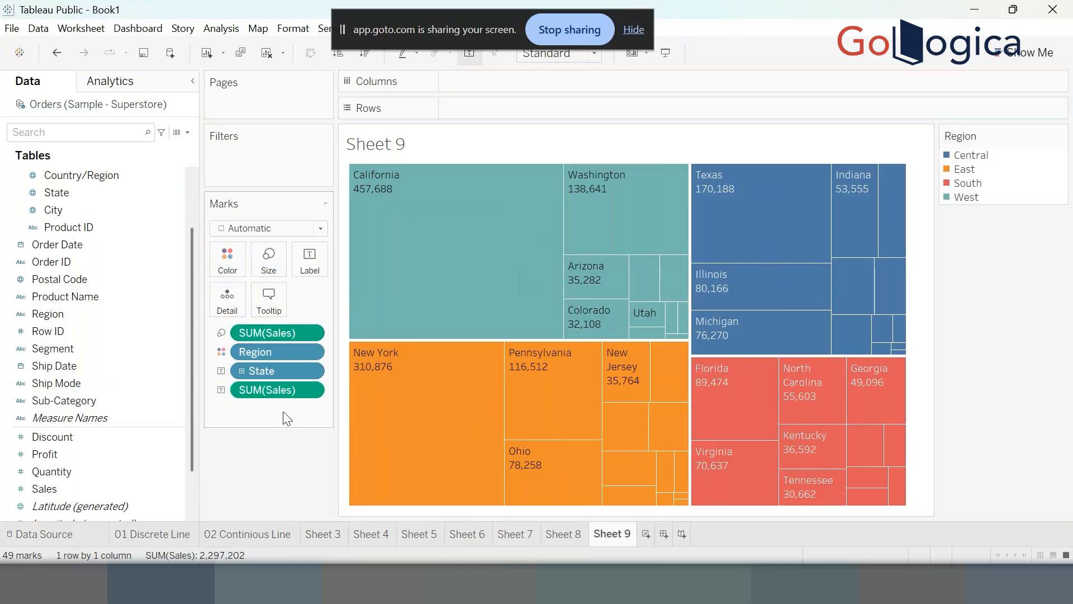
{"action": "right_click", "coordinate": [309, 390]}
{"action": "mouse_move", "coordinate": [336, 568]}
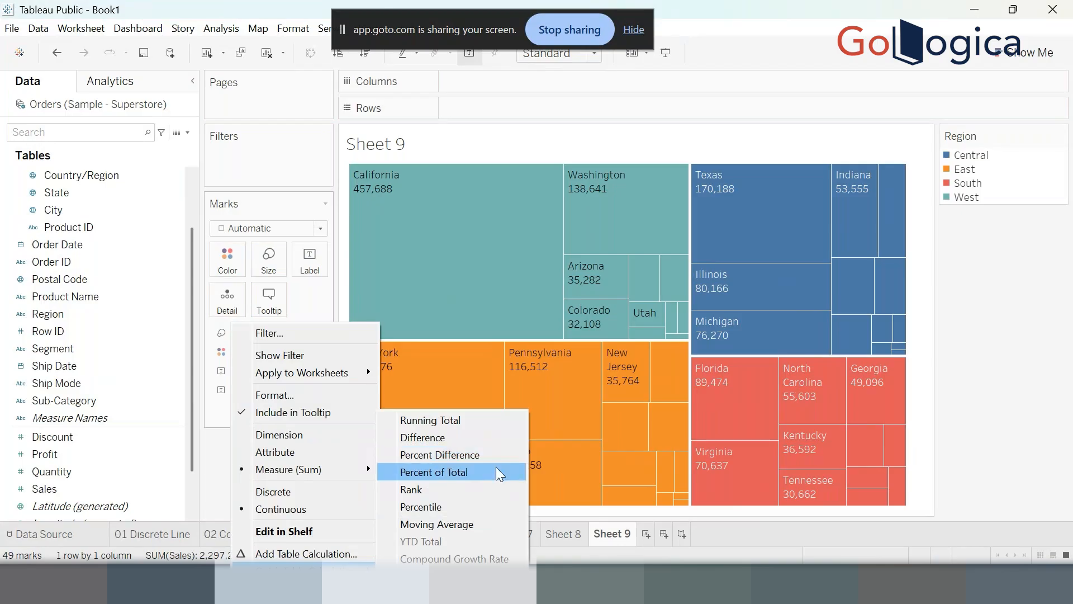
{"action": "left_click", "coordinate": [500, 474]}
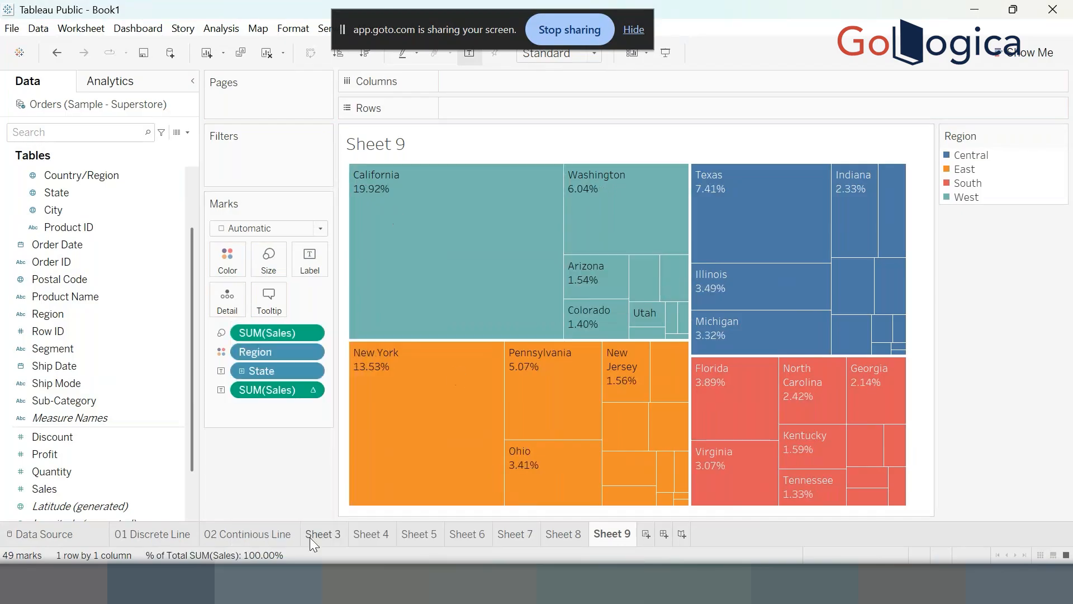
Compute the Sales label's percent of total using State so the shares are calculated within each region.
{"action": "mouse_move", "coordinate": [434, 254]}
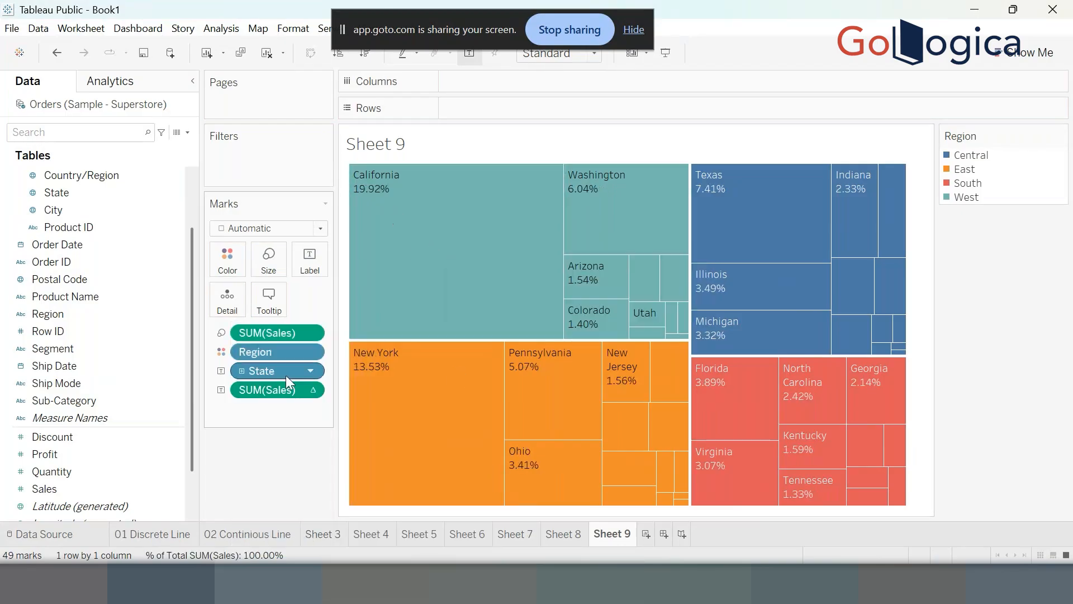
{"action": "left_click", "coordinate": [314, 389]}
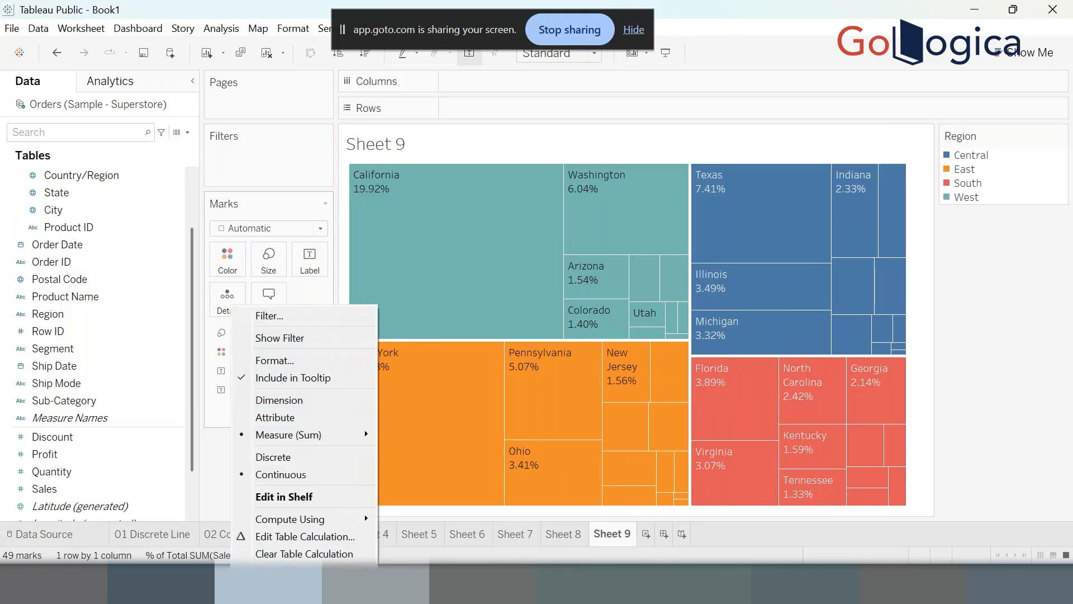
{"action": "mouse_move", "coordinate": [349, 526]}
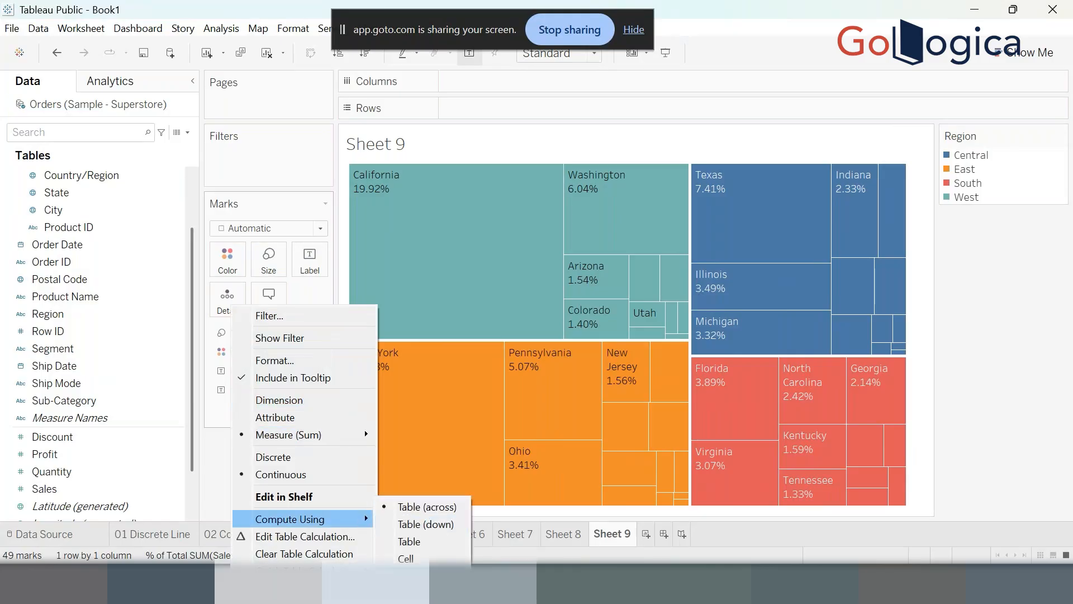
{"action": "left_click", "coordinate": [411, 593]}
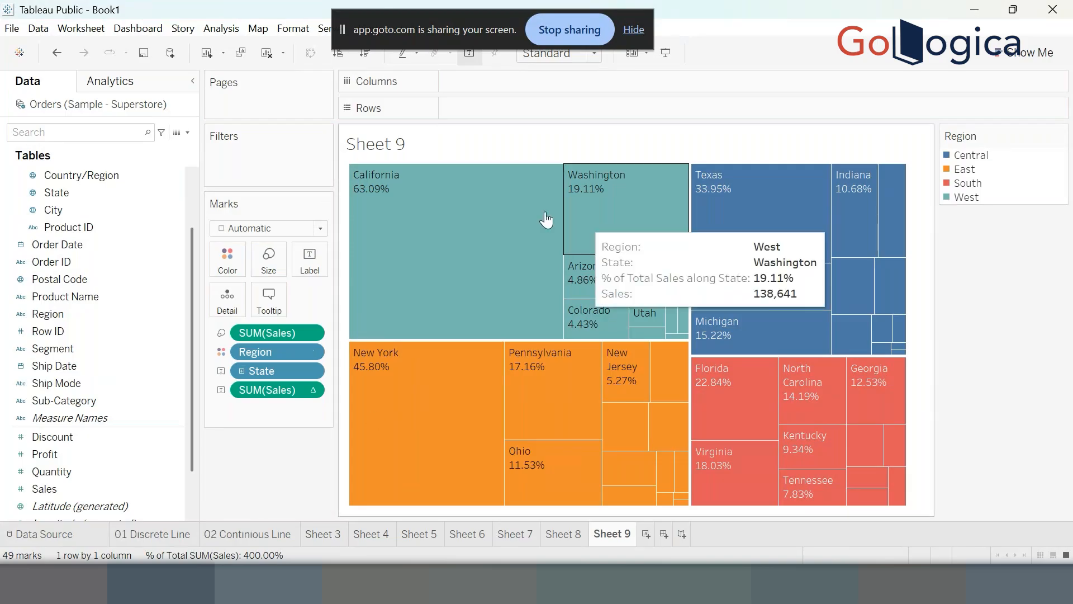
{"action": "left_click", "coordinate": [311, 391]}
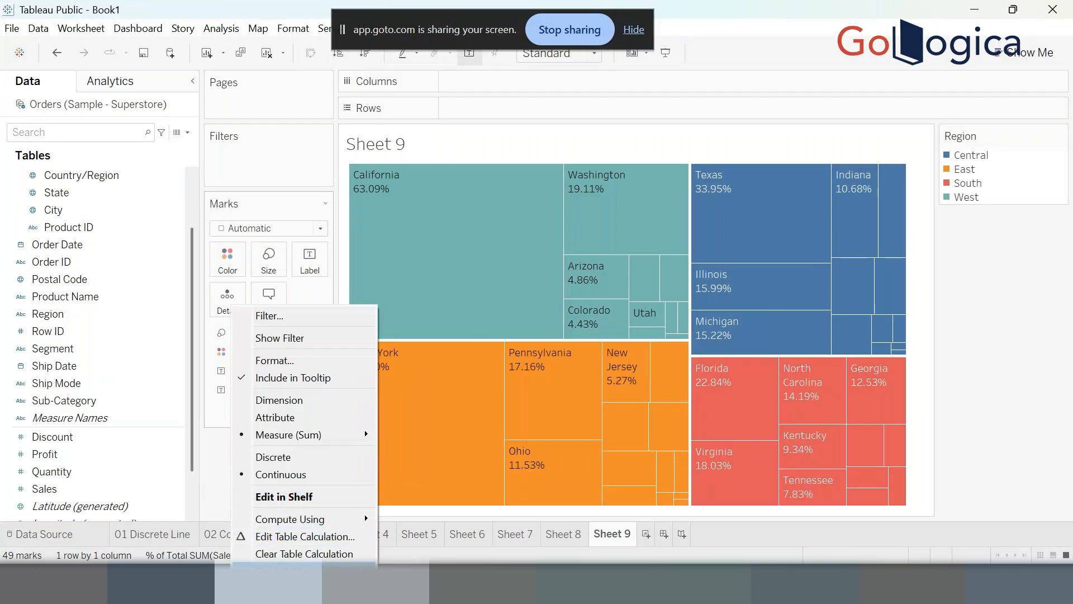
{"action": "mouse_move", "coordinate": [335, 567]}
{"action": "mouse_move", "coordinate": [364, 515]}
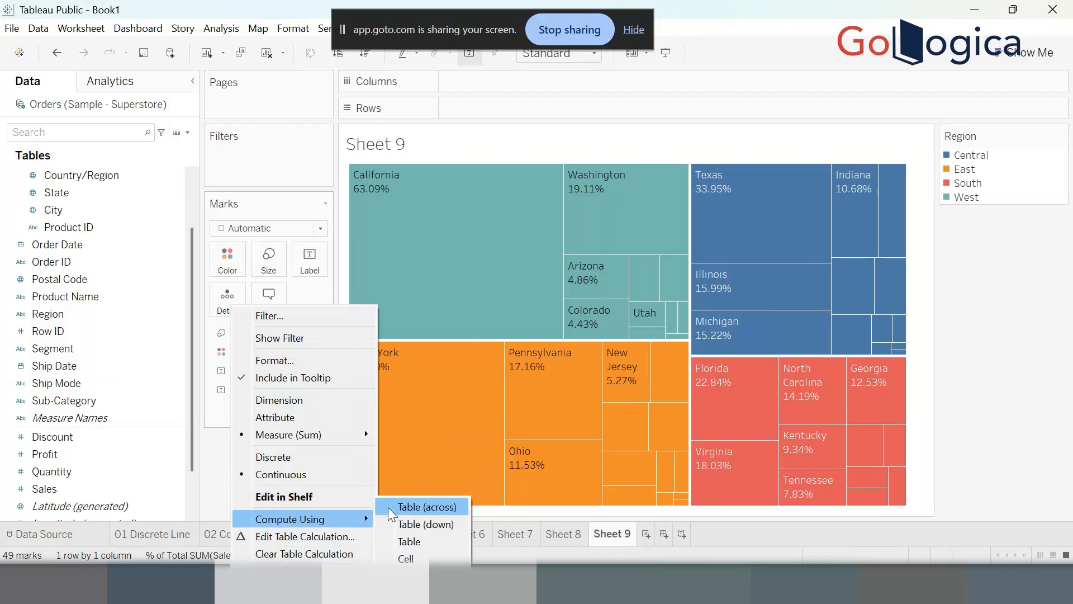
{"action": "left_click", "coordinate": [406, 255]}
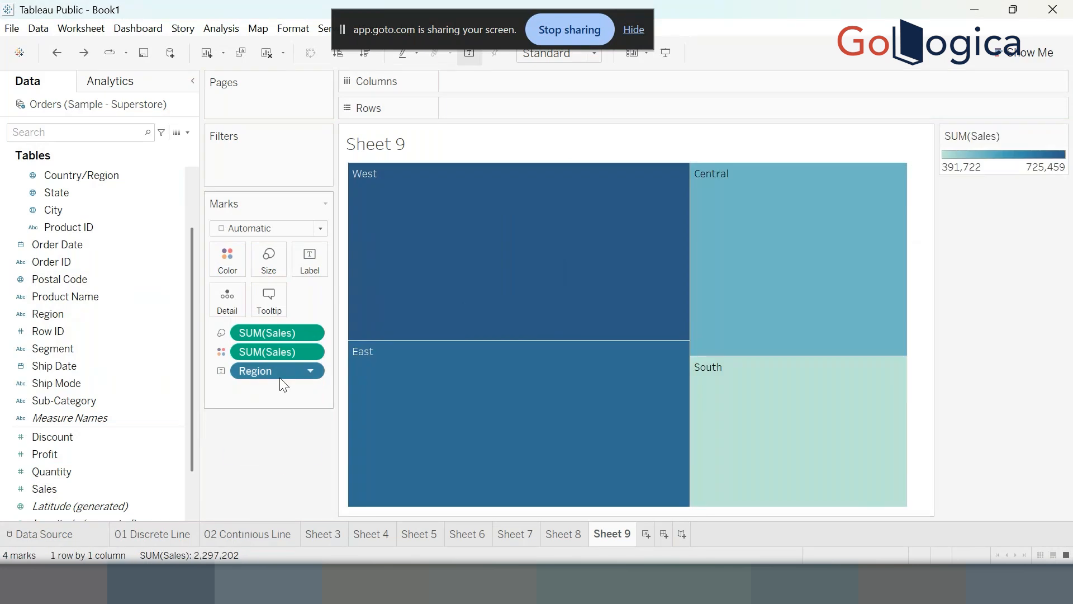
Clear the remaining fields from the sheet and build a new treemap of Sales by Region and State.
{"action": "left_click_drag", "start_coordinate": [278, 374], "coordinate": [258, 442]}
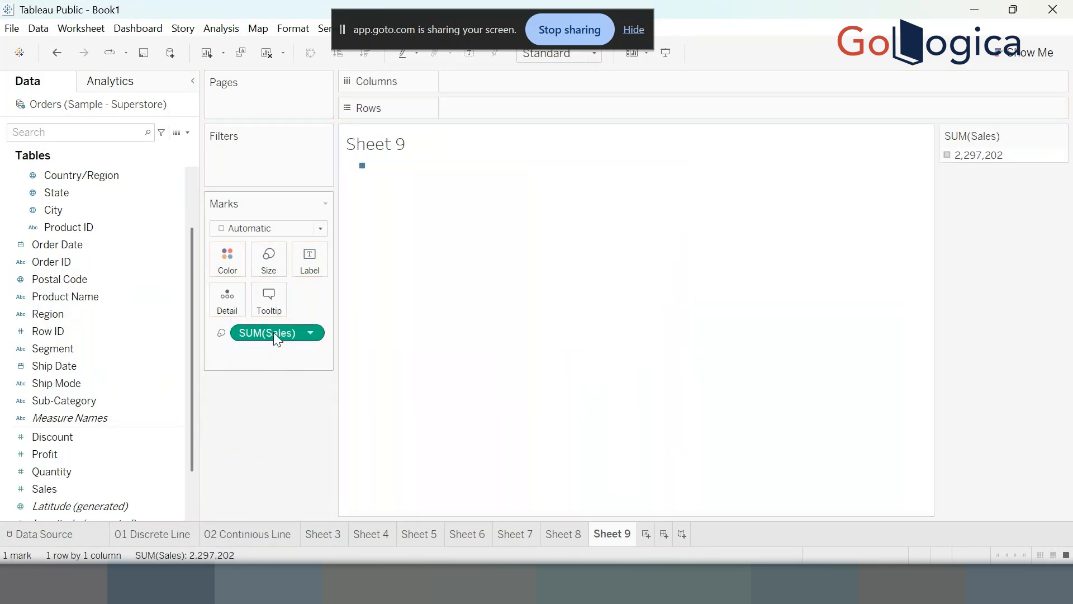
{"action": "left_click_drag", "start_coordinate": [273, 332], "coordinate": [151, 342]}
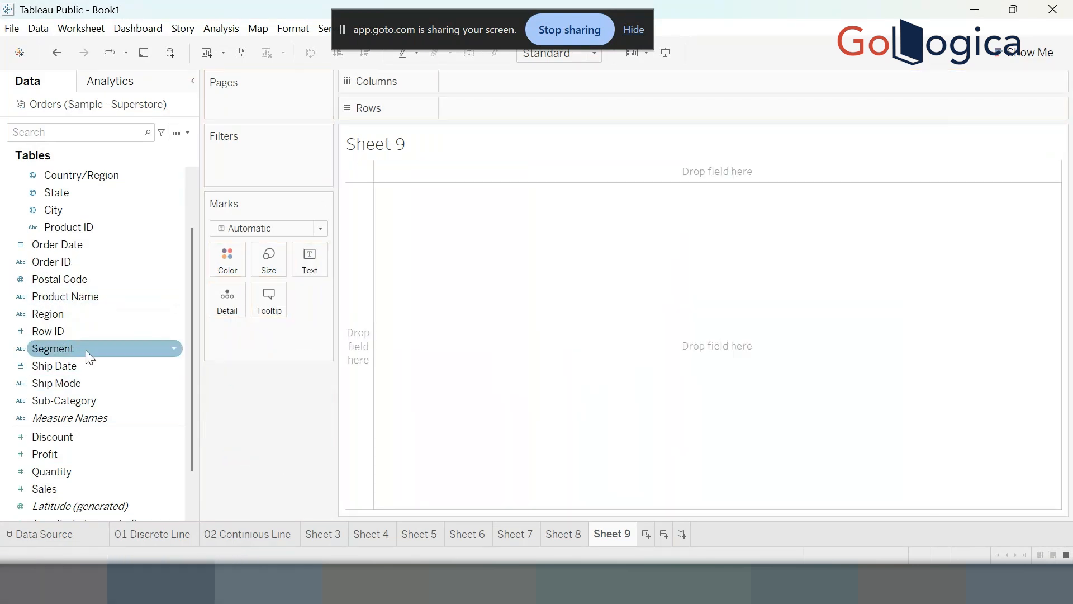
{"action": "left_click", "coordinate": [69, 315]}
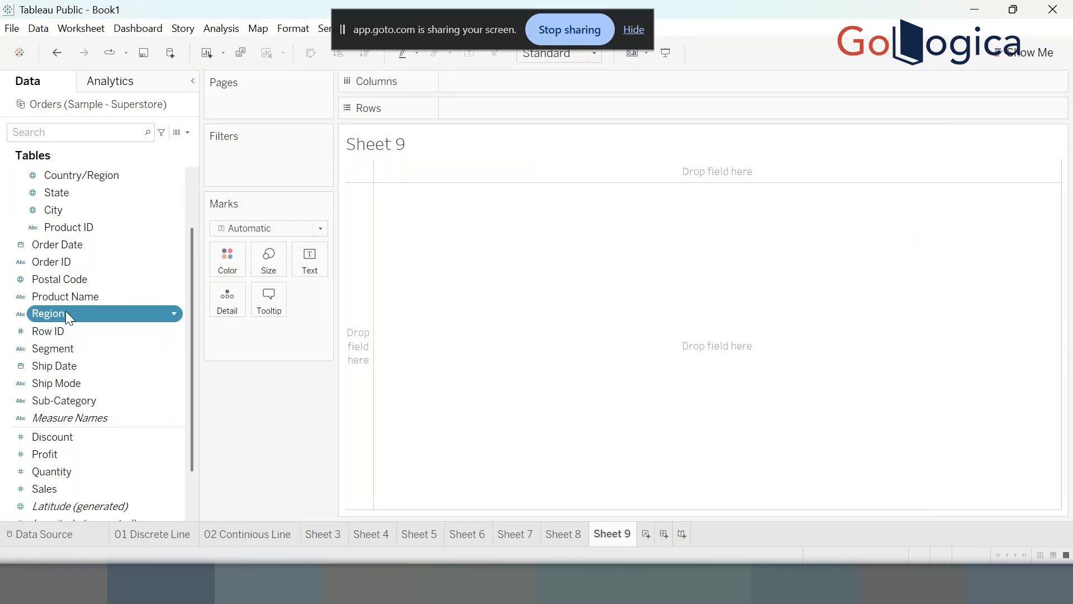
{"action": "left_click", "coordinate": [72, 192], "text": "ctrl"}
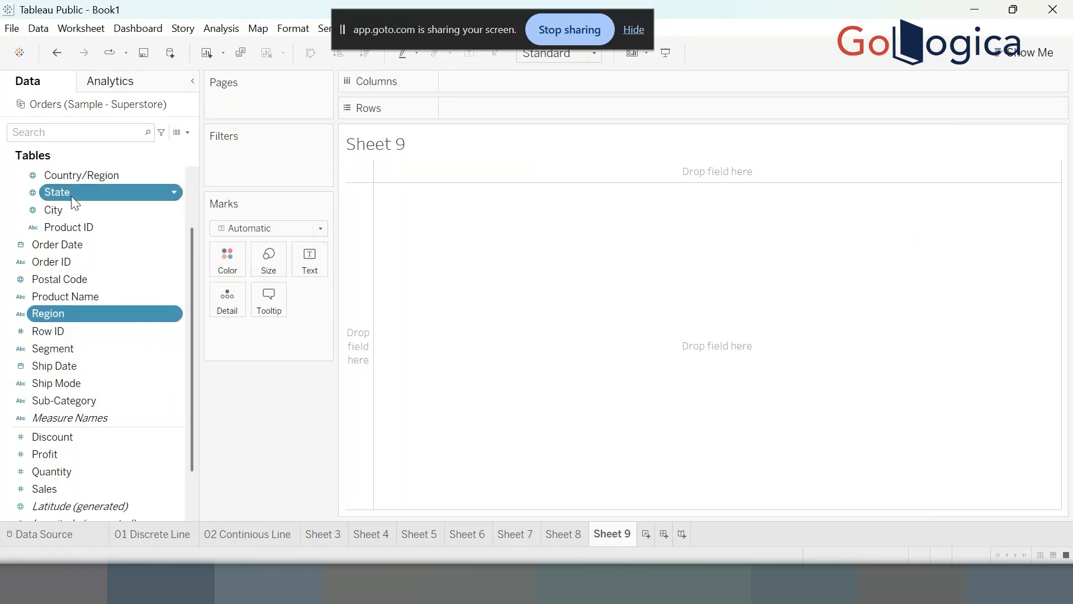
{"action": "left_click", "coordinate": [62, 488], "text": "ctrl"}
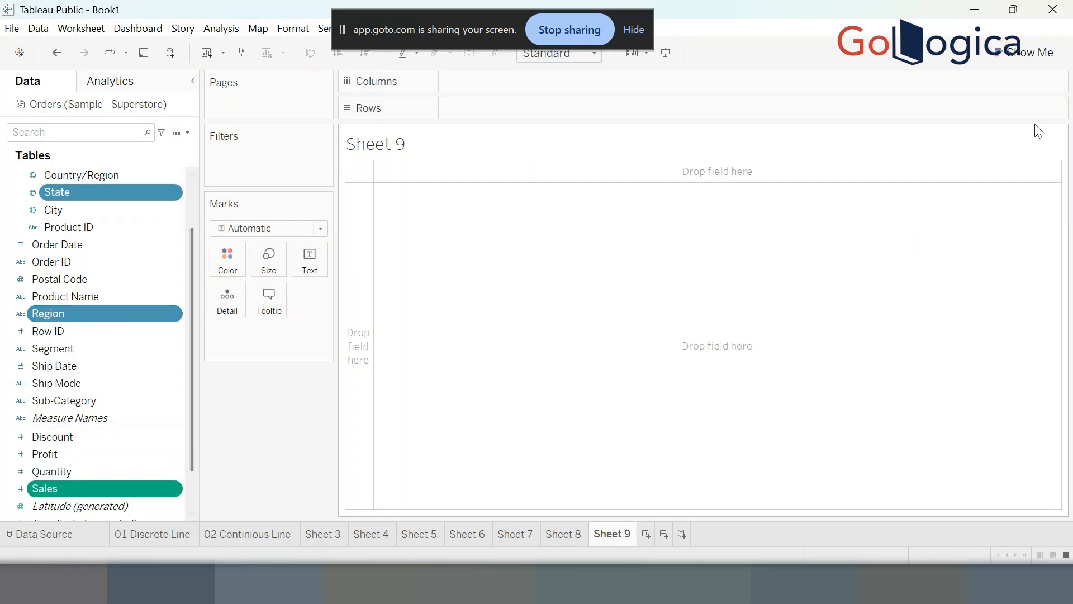
{"action": "left_click", "coordinate": [1024, 56]}
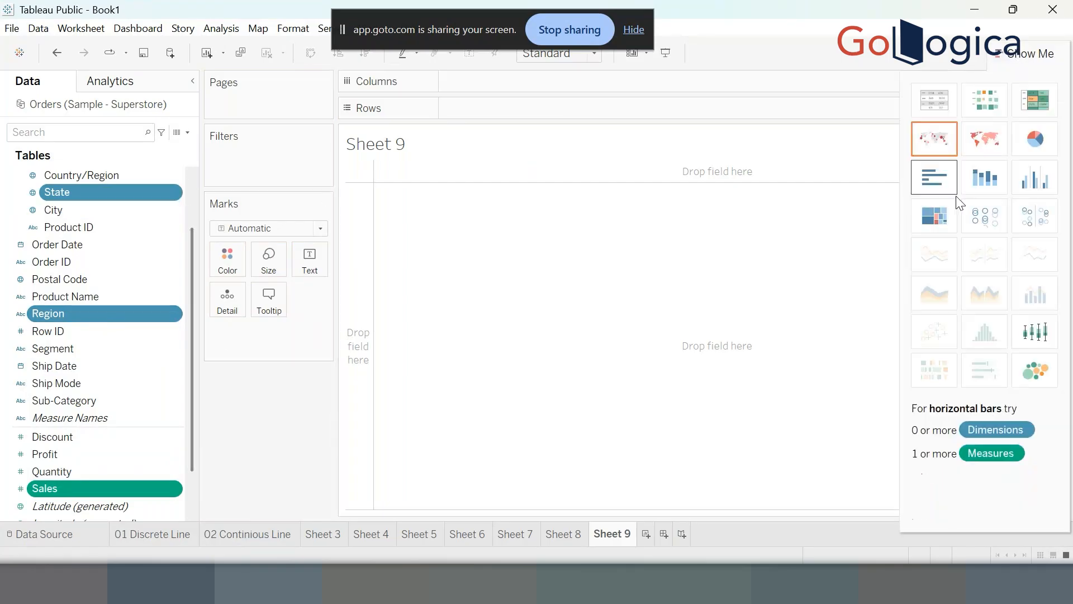
{"action": "left_click", "coordinate": [946, 218]}
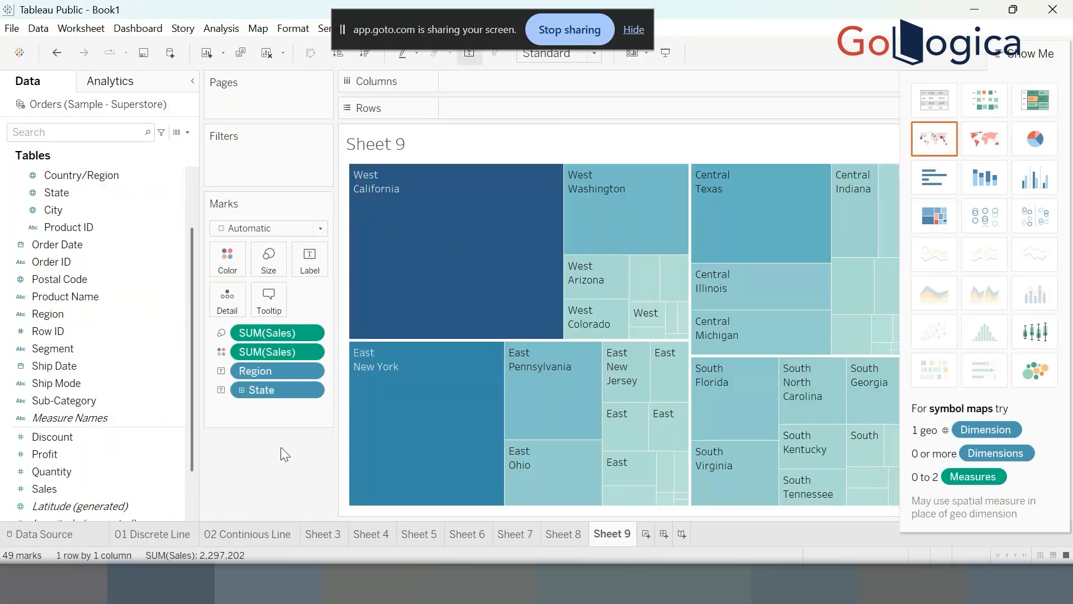
{"action": "left_click", "coordinate": [1034, 56]}
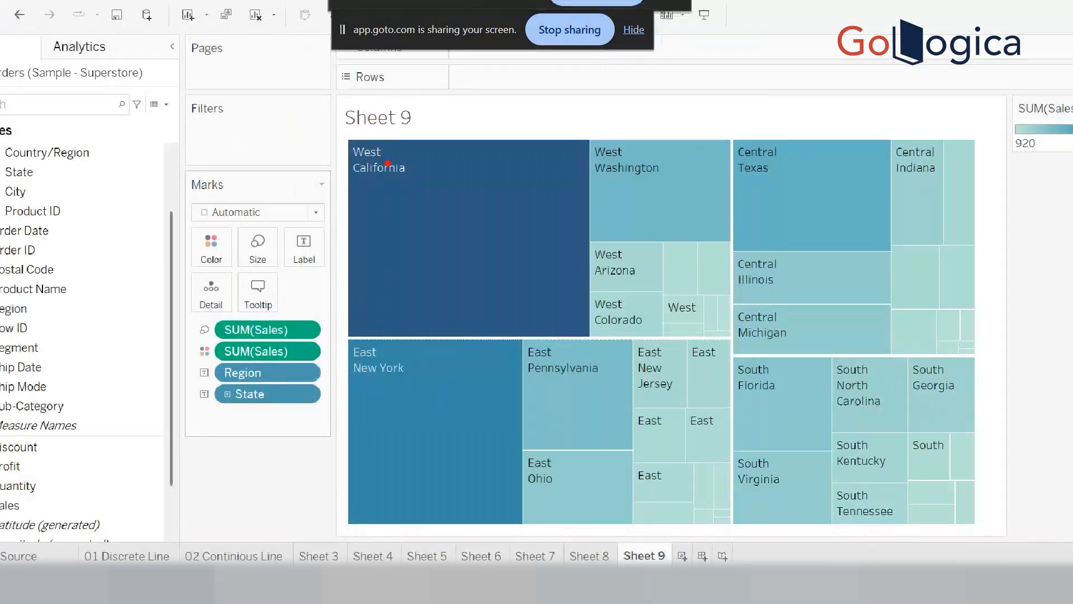
Mark California, Washington, Arizona, Colorado and the smaller West tiles to examine how the West region is divided by state.
{"action": "left_click_drag", "start_coordinate": [644, 168], "coordinate": [653, 144]}
{"action": "left_click_drag", "start_coordinate": [627, 258], "coordinate": [633, 256]}
{"action": "left_click_drag", "start_coordinate": [612, 308], "coordinate": [715, 286]}
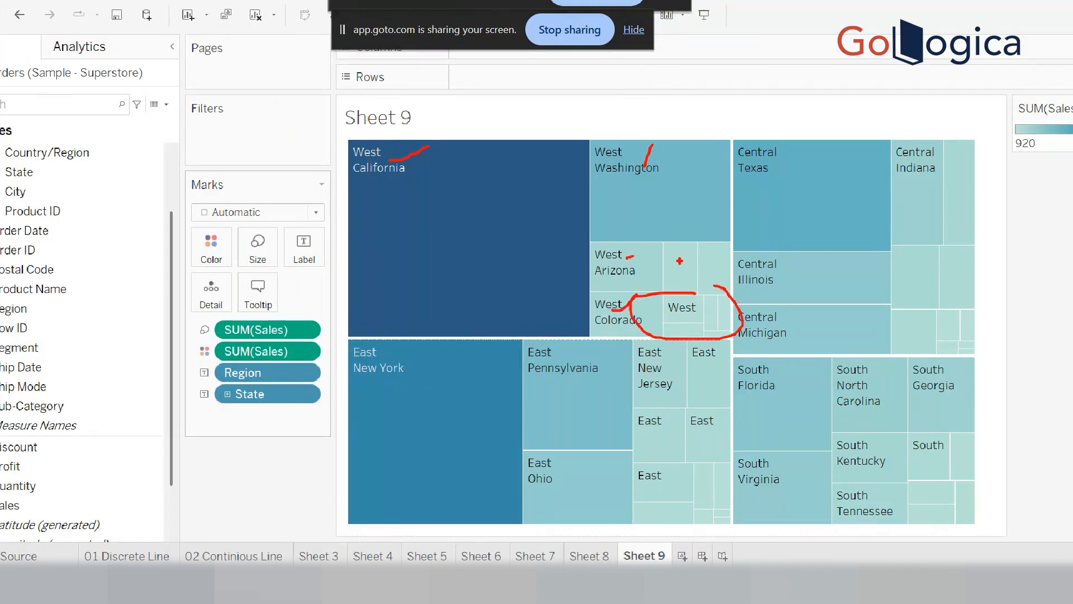
{"action": "key", "text": "Escape"}
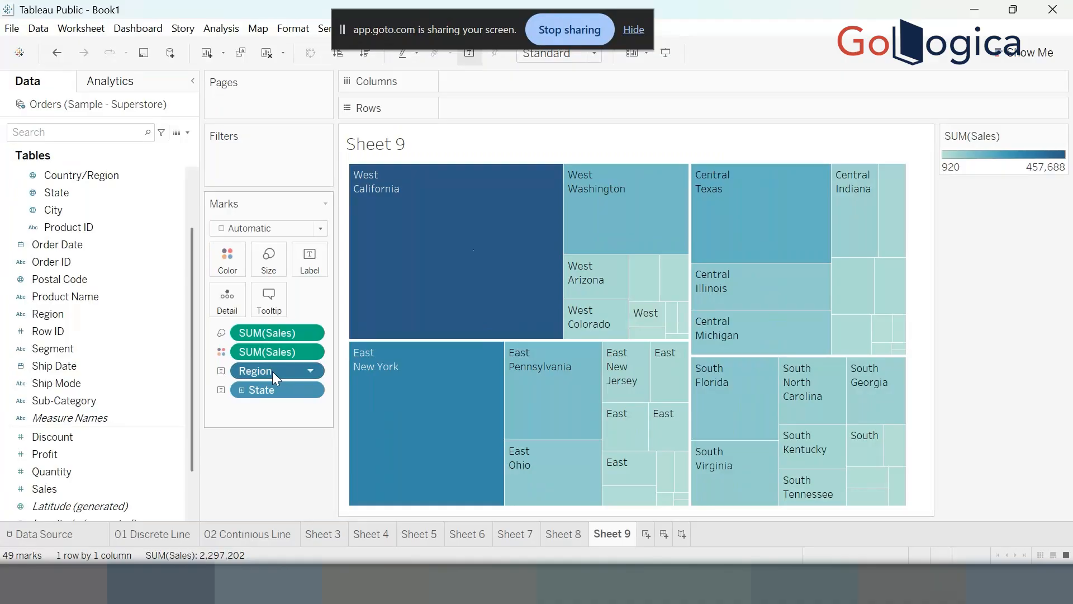
Color the treemap by Region and add Sales to the labels as Percent of Total.
{"action": "left_click_drag", "start_coordinate": [272, 371], "coordinate": [230, 261]}
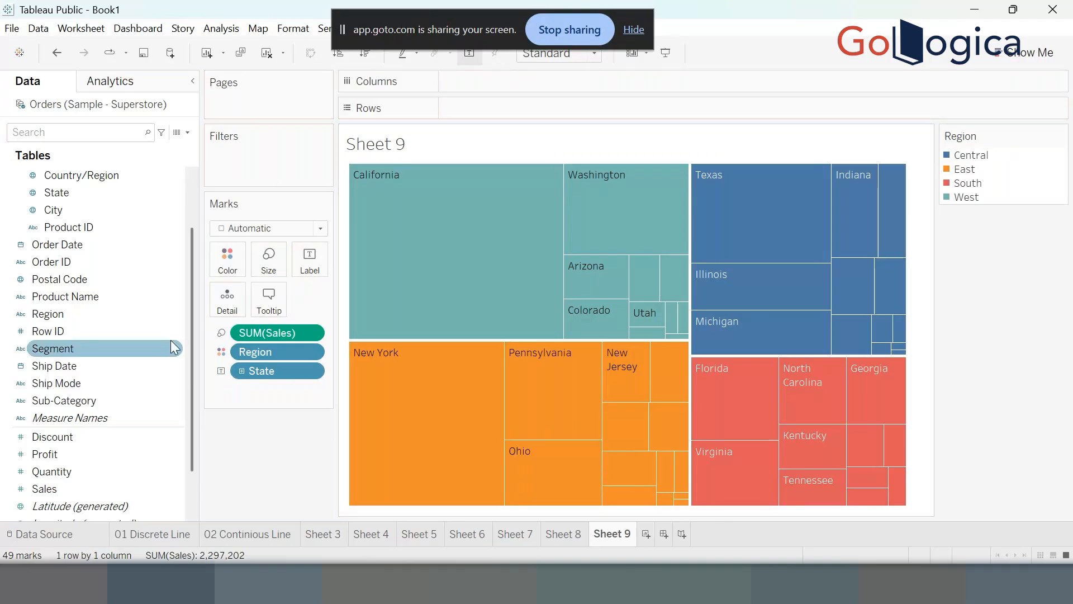
{"action": "left_click", "coordinate": [972, 198]}
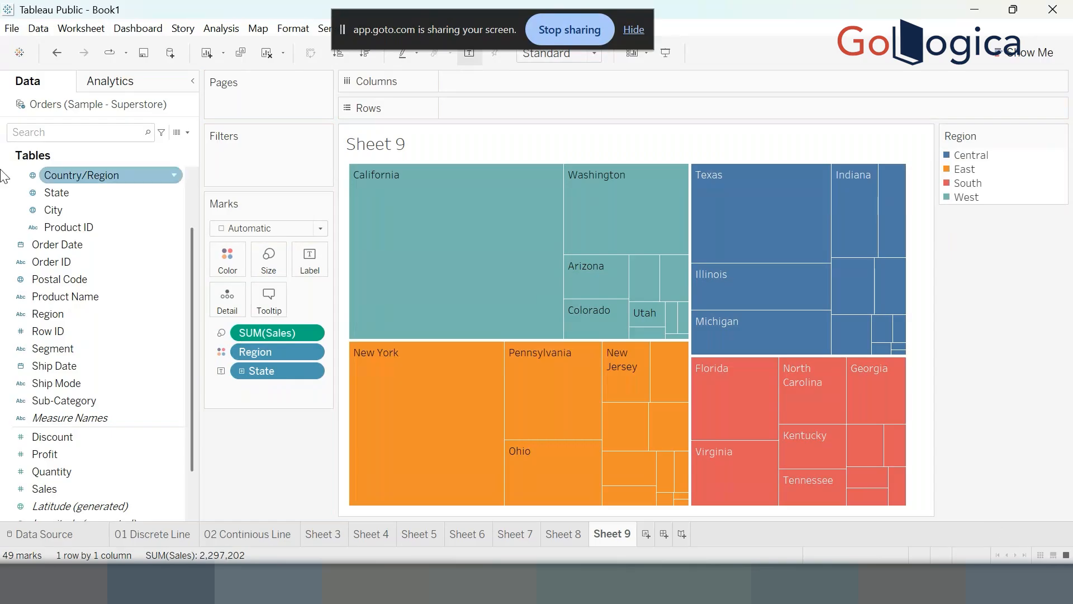
{"action": "left_click_drag", "start_coordinate": [269, 334], "coordinate": [310, 261]}
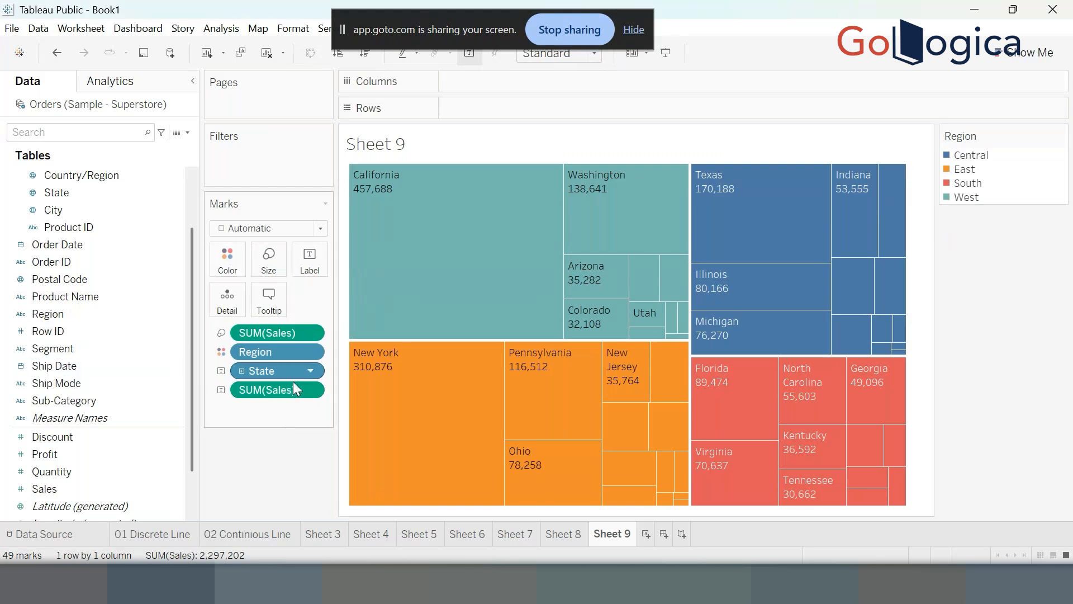
{"action": "left_click", "coordinate": [309, 392]}
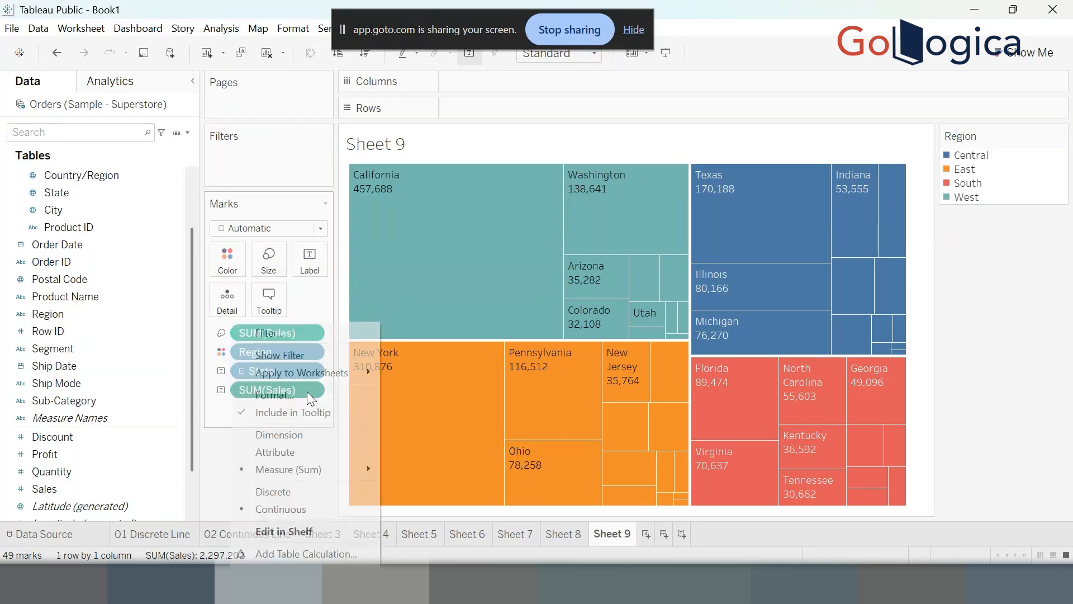
{"action": "mouse_move", "coordinate": [304, 570]}
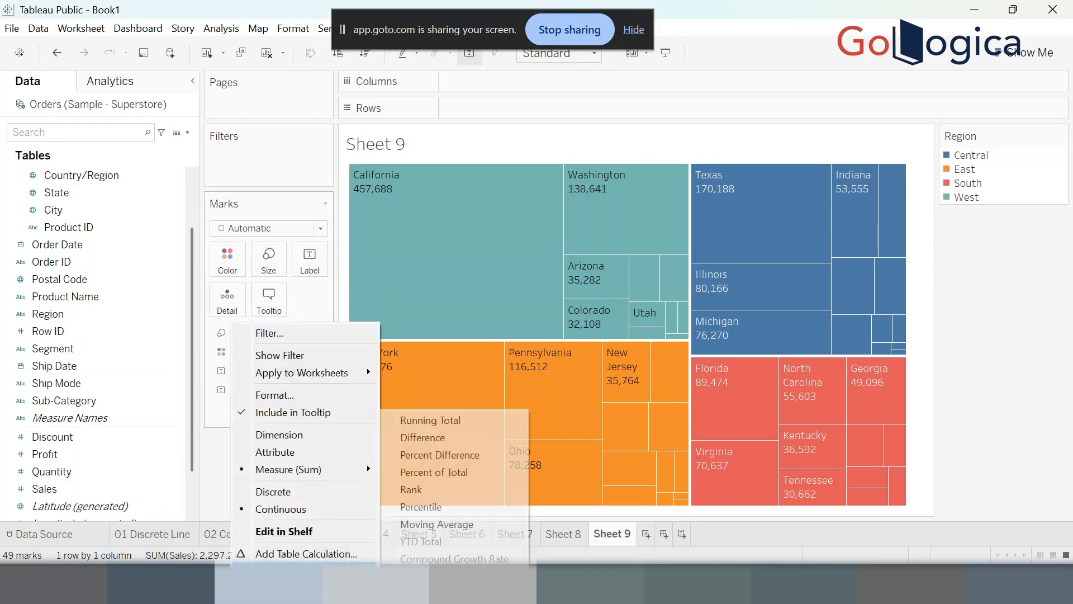
{"action": "left_click", "coordinate": [464, 470]}
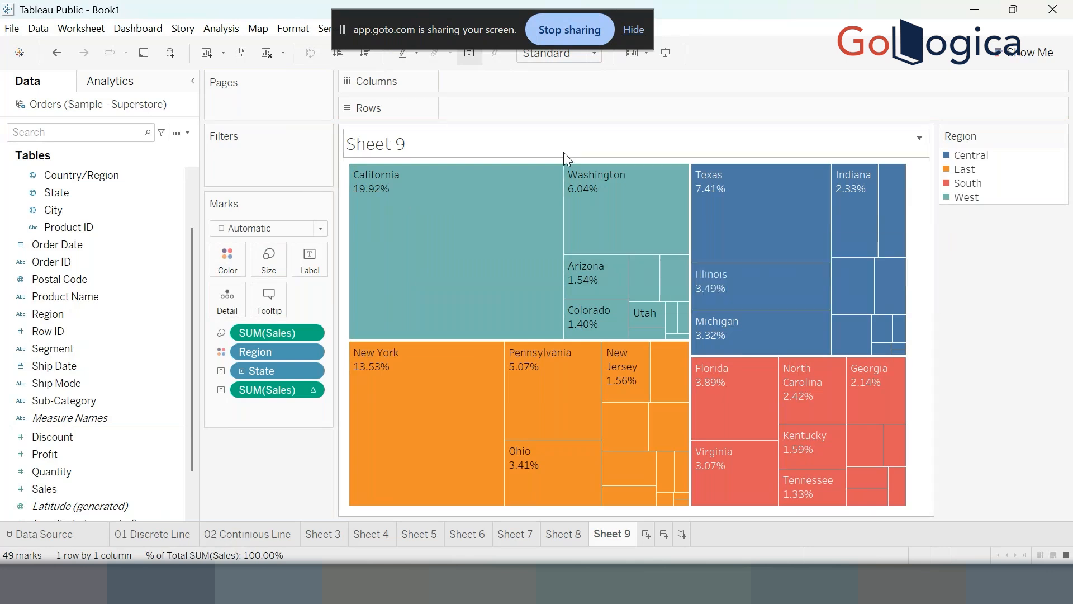
Compute the Sales label's percent of total using State instead of the whole table.
{"action": "mouse_move", "coordinate": [368, 193]}
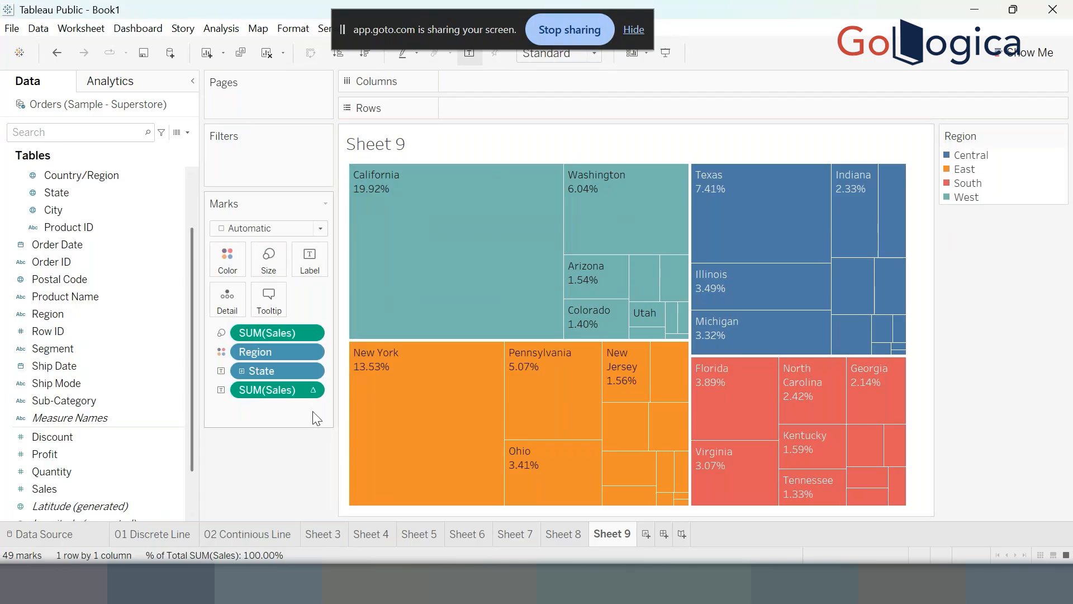
{"action": "left_click", "coordinate": [311, 391]}
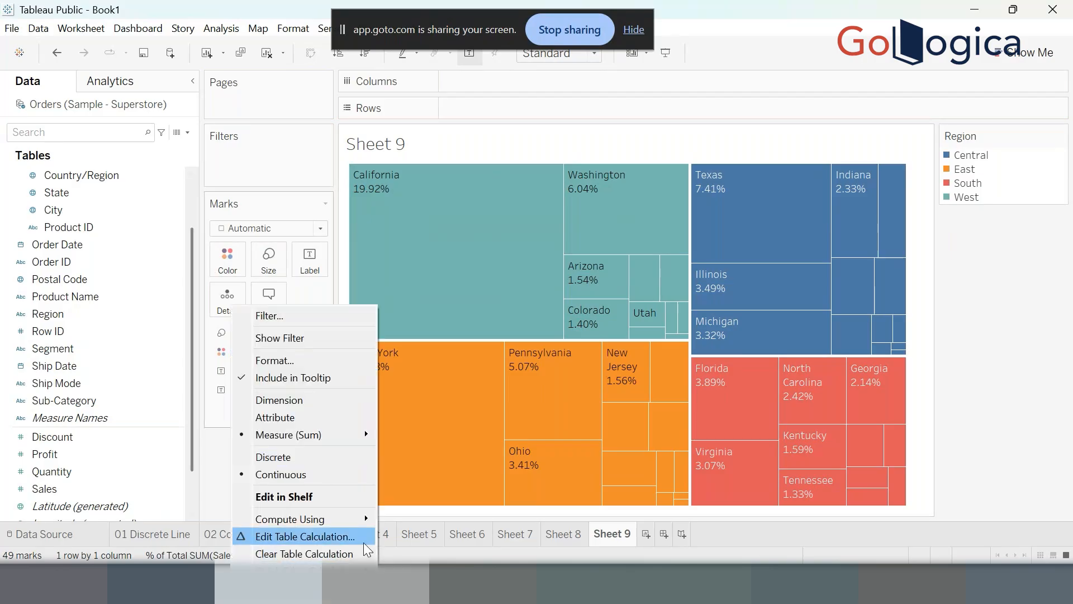
{"action": "mouse_move", "coordinate": [350, 515]}
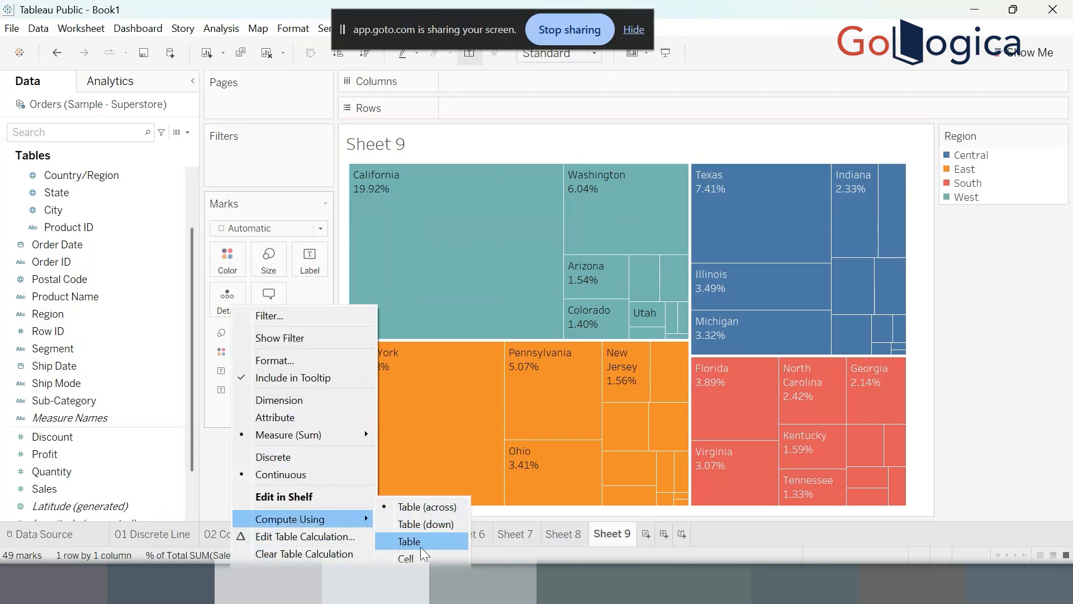
{"action": "left_click", "coordinate": [411, 596]}
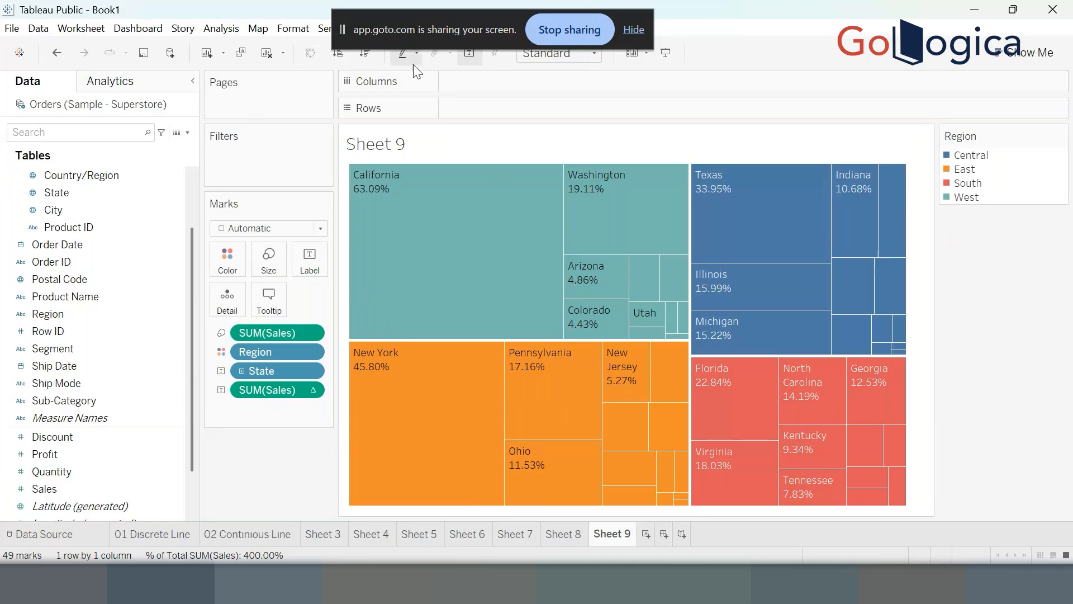
Try adding the plain Sales amount to the treemap labels beside the percentage, and remove it again.
{"action": "left_click_drag", "start_coordinate": [65, 499], "coordinate": [310, 258]}
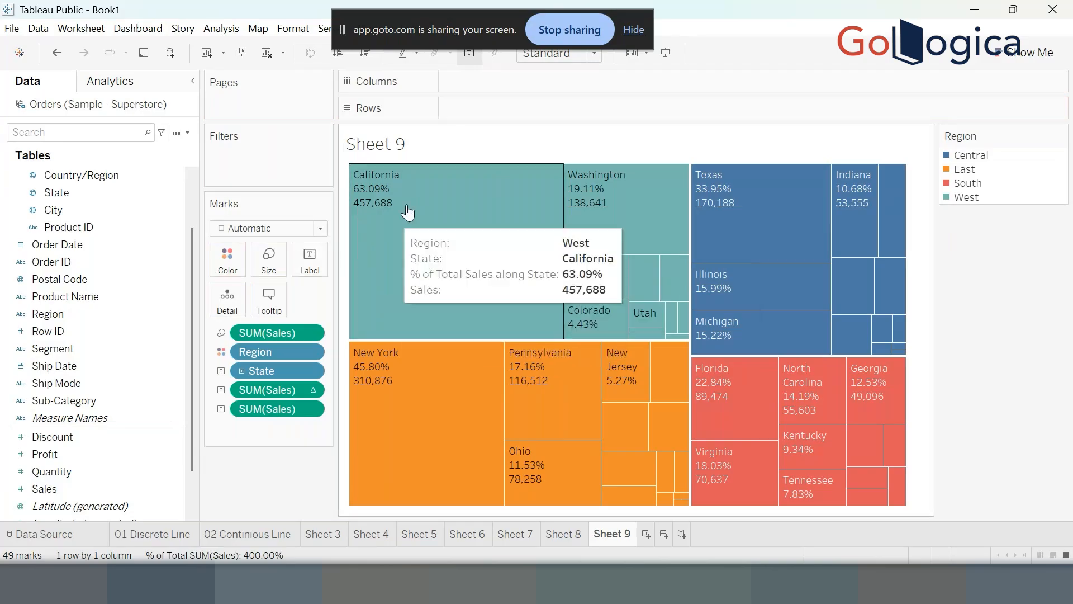
{"action": "left_click_drag", "start_coordinate": [286, 410], "coordinate": [284, 483]}
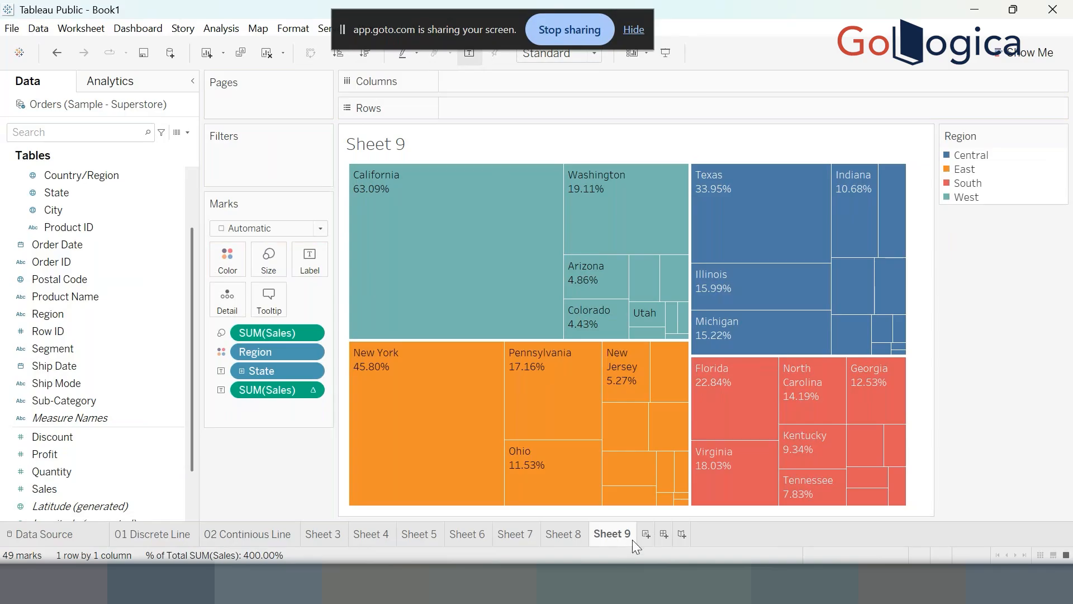
Rename the worksheet as TreeMap.
{"action": "double_click", "coordinate": [630, 535]}
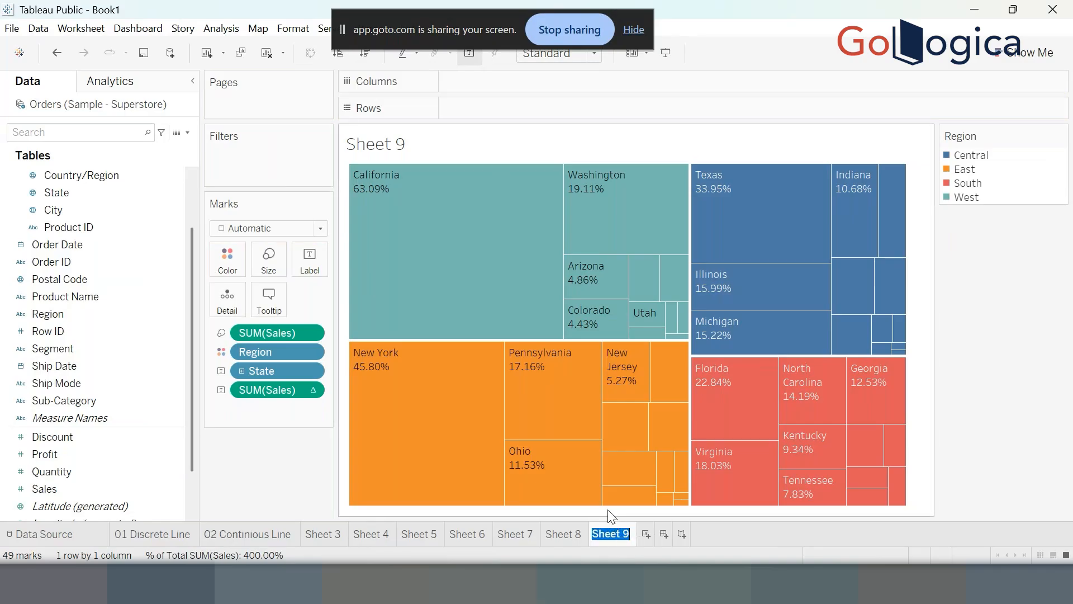
{"action": "mouse_move", "coordinate": [606, 507]}
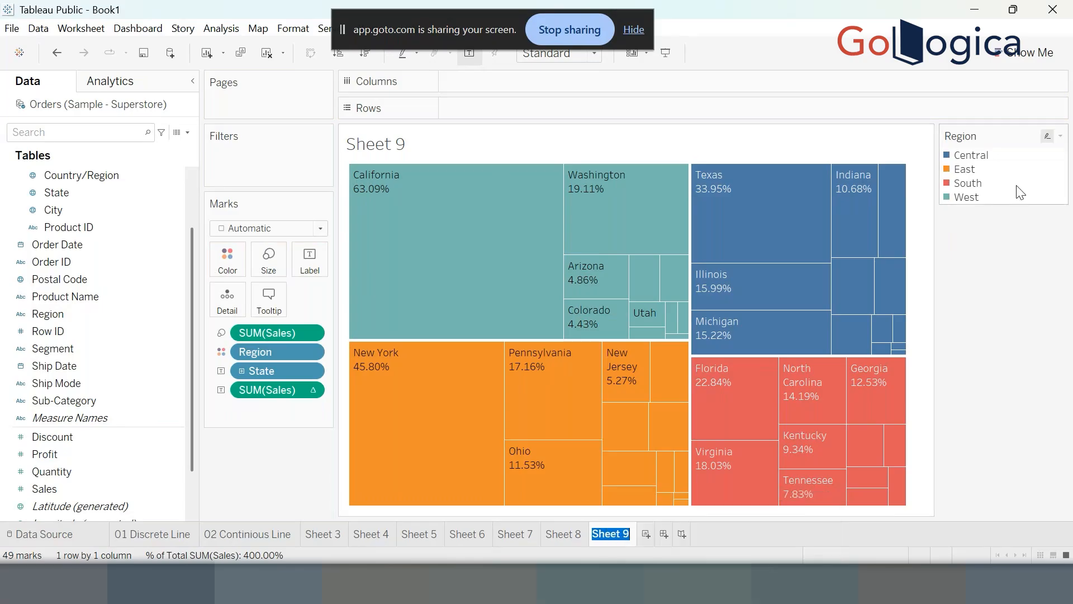
{"action": "type", "text": "TreeMap"}
{"action": "key", "text": "Return"}
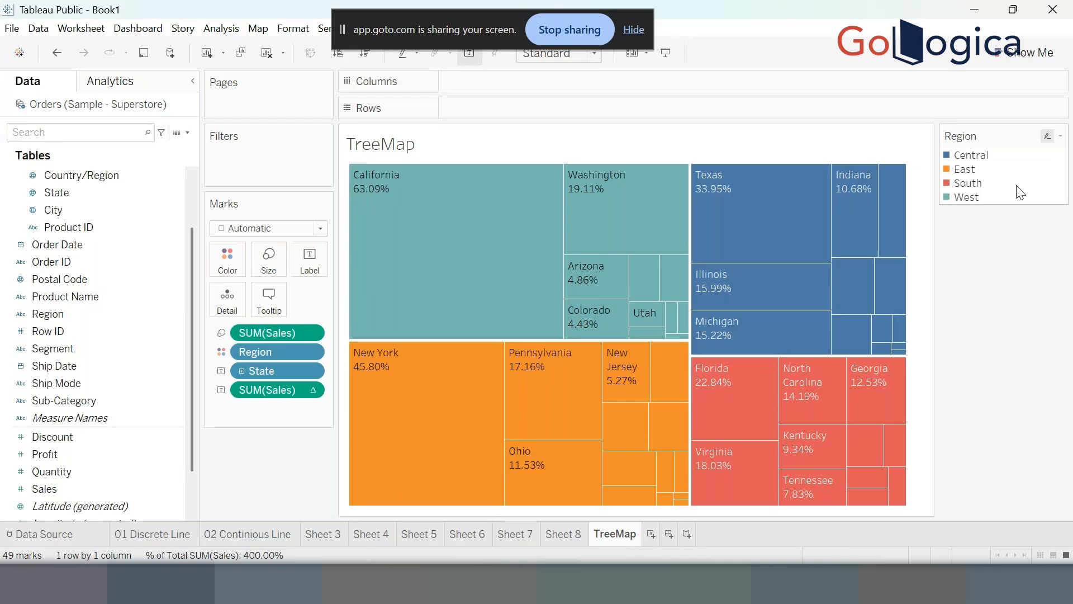
View the finished treemap in presentation mode, examine the states' tooltips, and return to the editing view.
{"action": "mouse_move", "coordinate": [523, 464]}
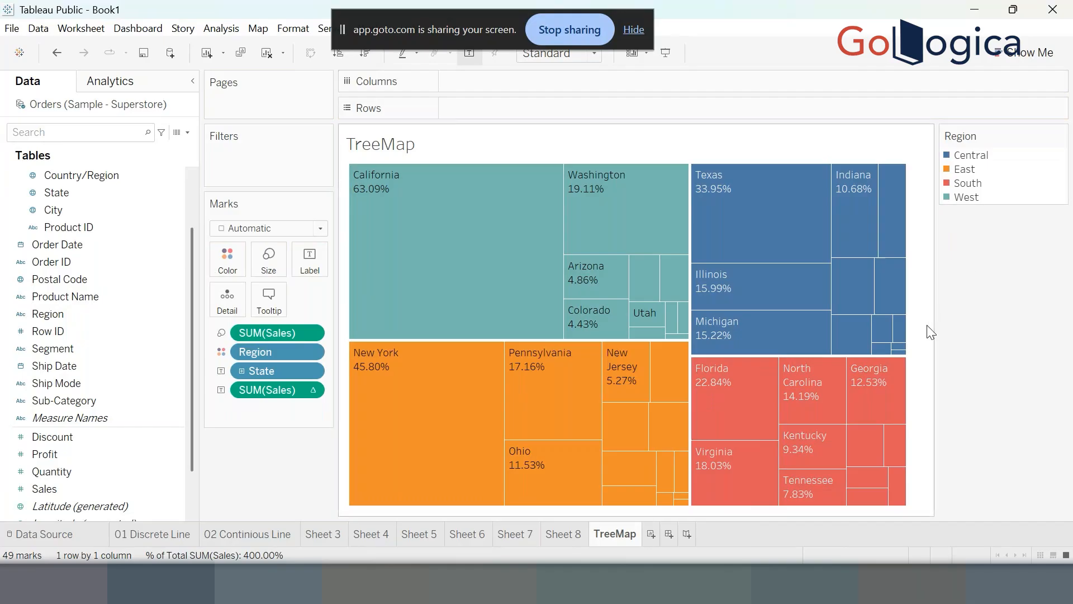
{"action": "left_click", "coordinate": [666, 51]}
{"action": "mouse_move", "coordinate": [473, 204]}
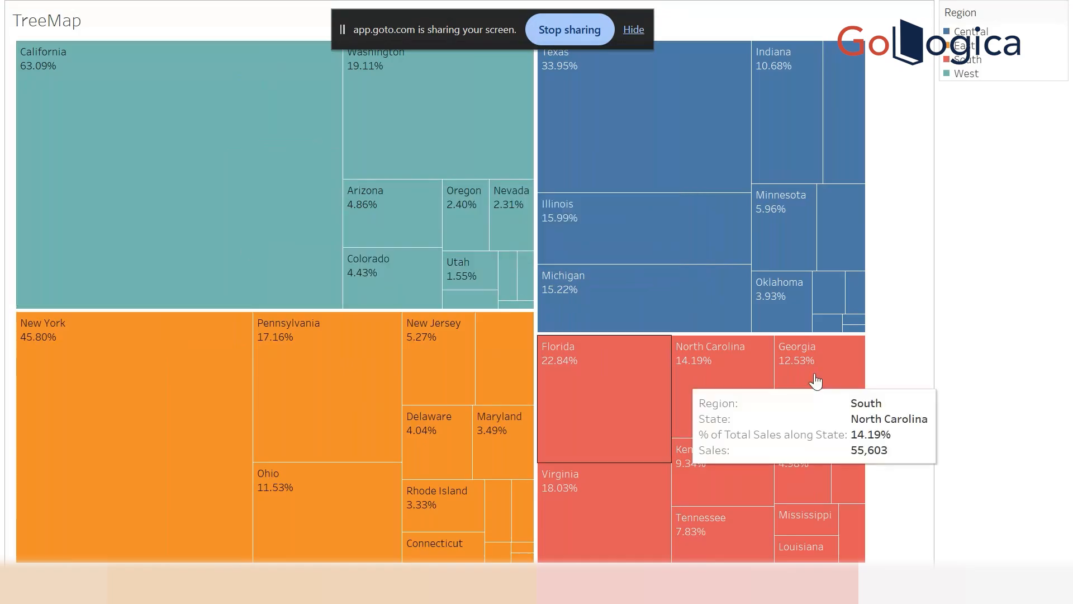
{"action": "key", "text": "Escape"}
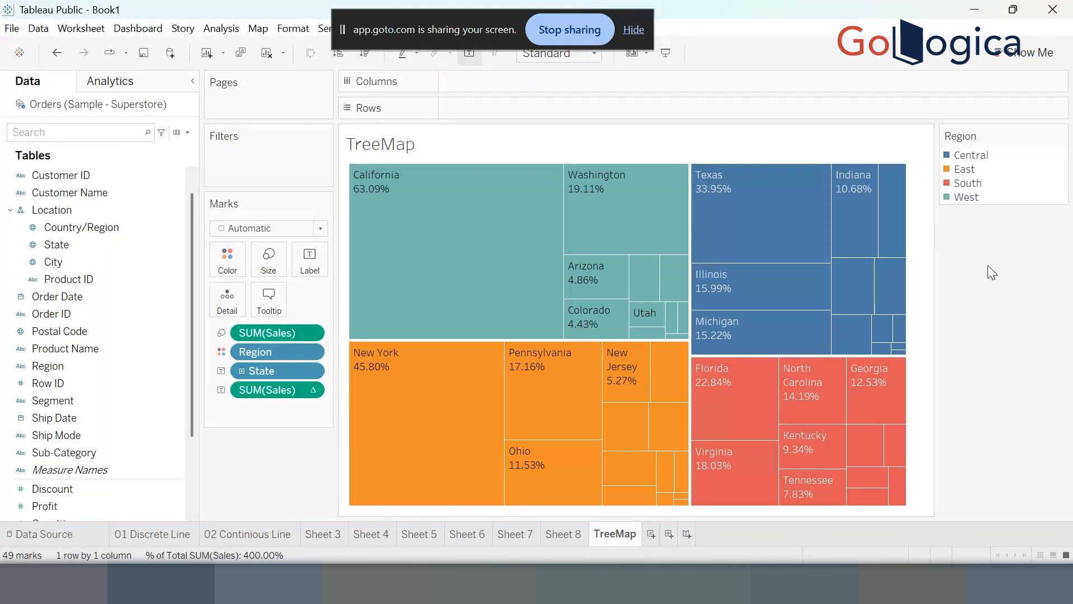
Add a new worksheet and open its chart type suggestions.
{"action": "mouse_move", "coordinate": [641, 464]}
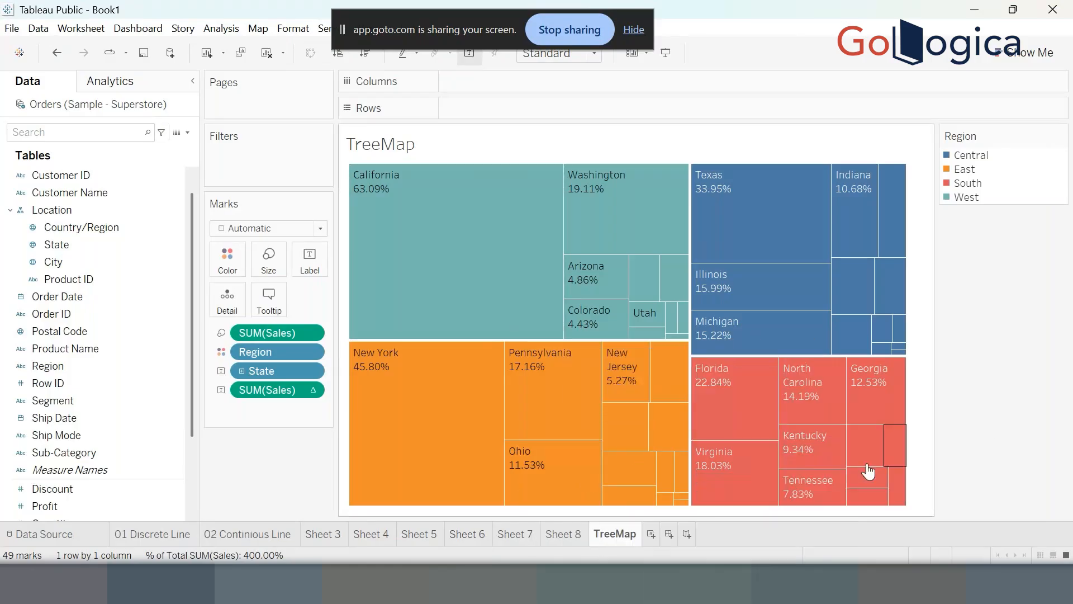
{"action": "left_click", "coordinate": [655, 531]}
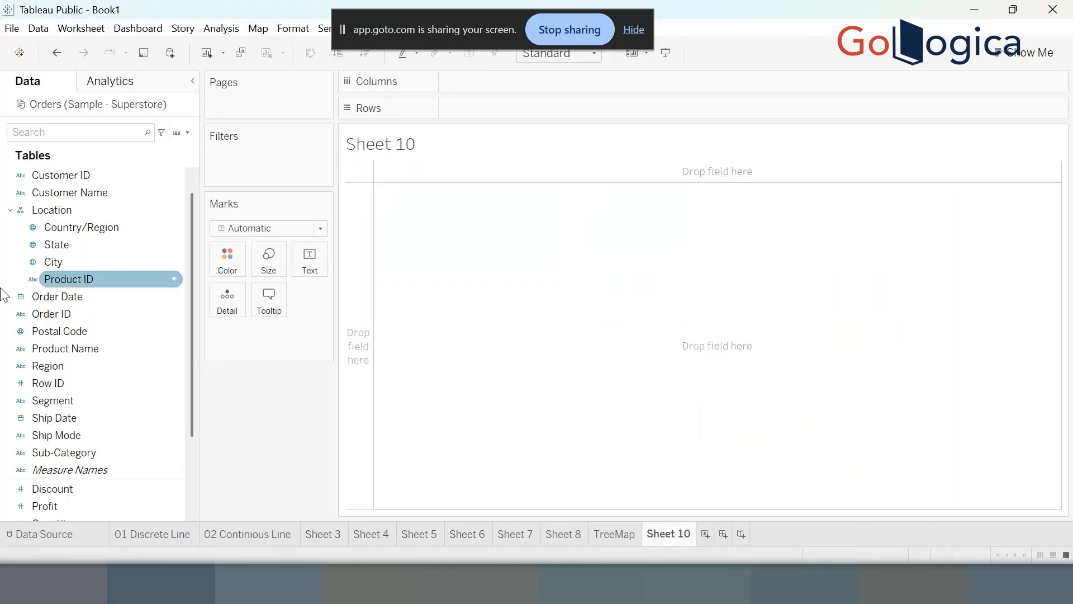
{"action": "left_click", "coordinate": [1027, 53]}
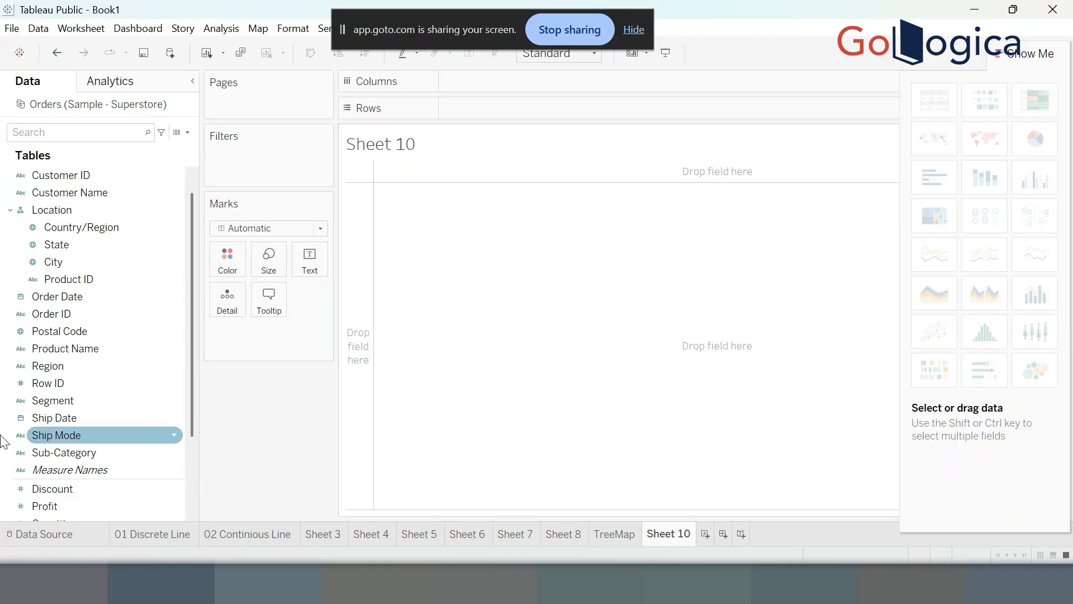
{"action": "left_click", "coordinate": [84, 418]}
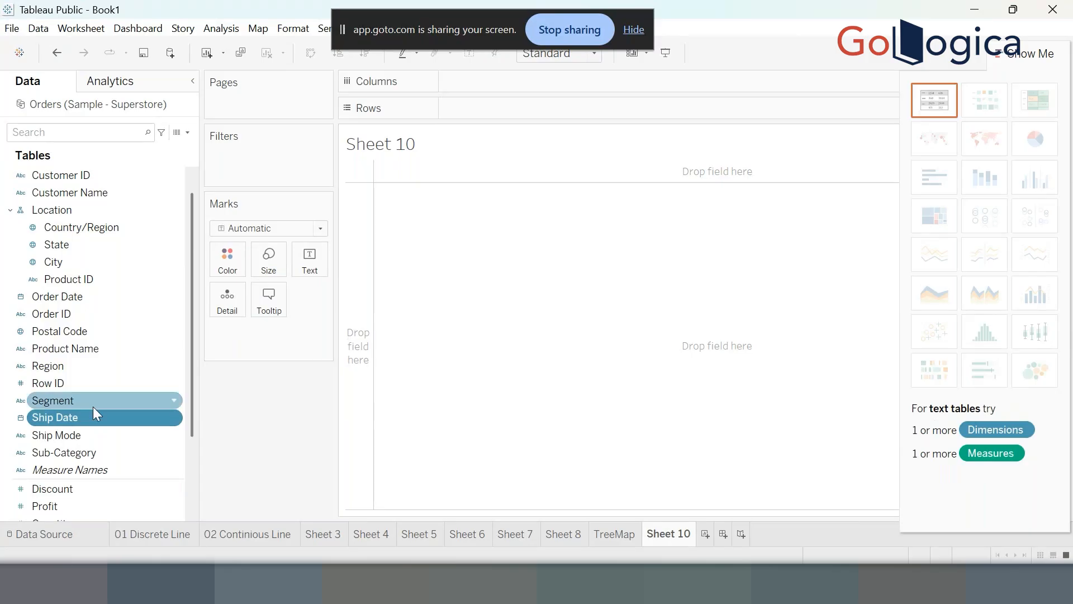
{"action": "scroll", "coordinate": [93, 407], "scroll_direction": "down", "scroll_amount": 2}
{"action": "left_click", "coordinate": [71, 430]}
{"action": "scroll", "coordinate": [72, 431], "scroll_direction": "up", "scroll_amount": 1}
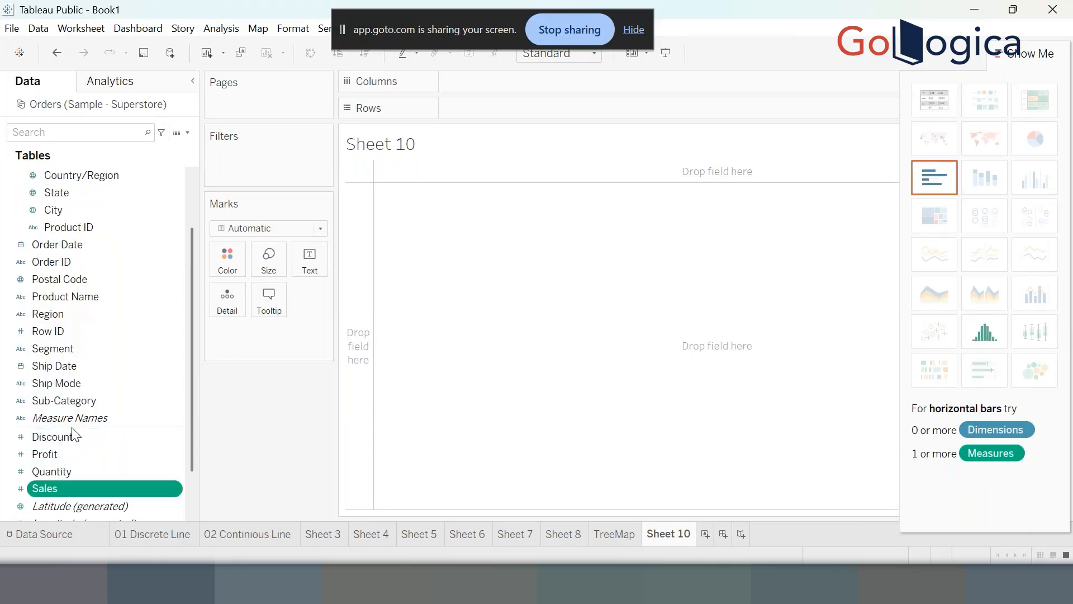
{"action": "left_click", "coordinate": [103, 404]}
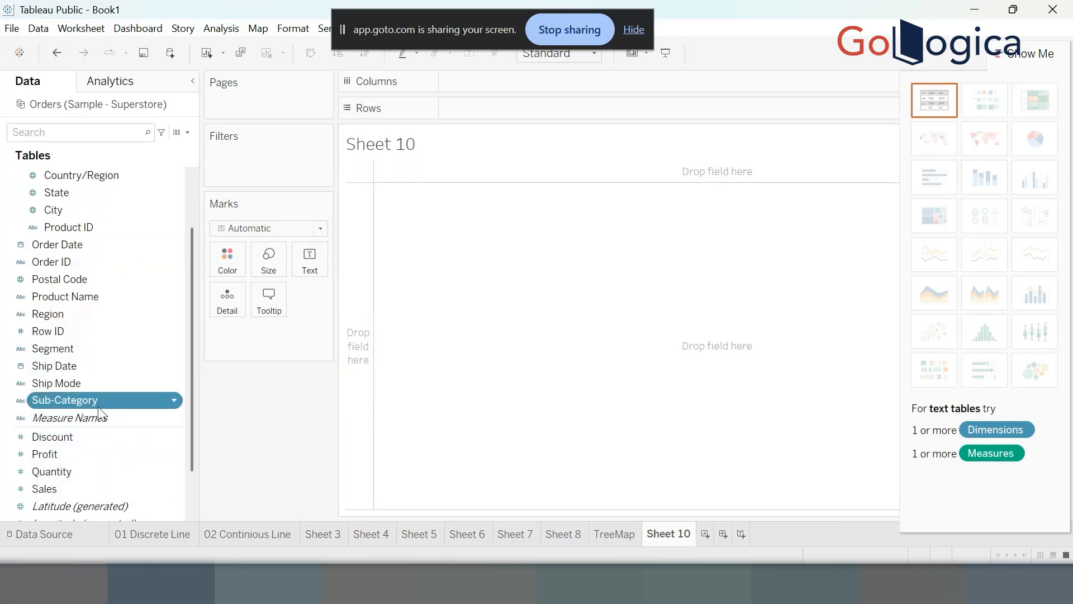
Build a dual combination chart from Sales, Profit and Order Date, and close the chart type suggestions.
{"action": "left_click", "coordinate": [71, 487]}
{"action": "left_click", "coordinate": [74, 451], "text": "ctrl"}
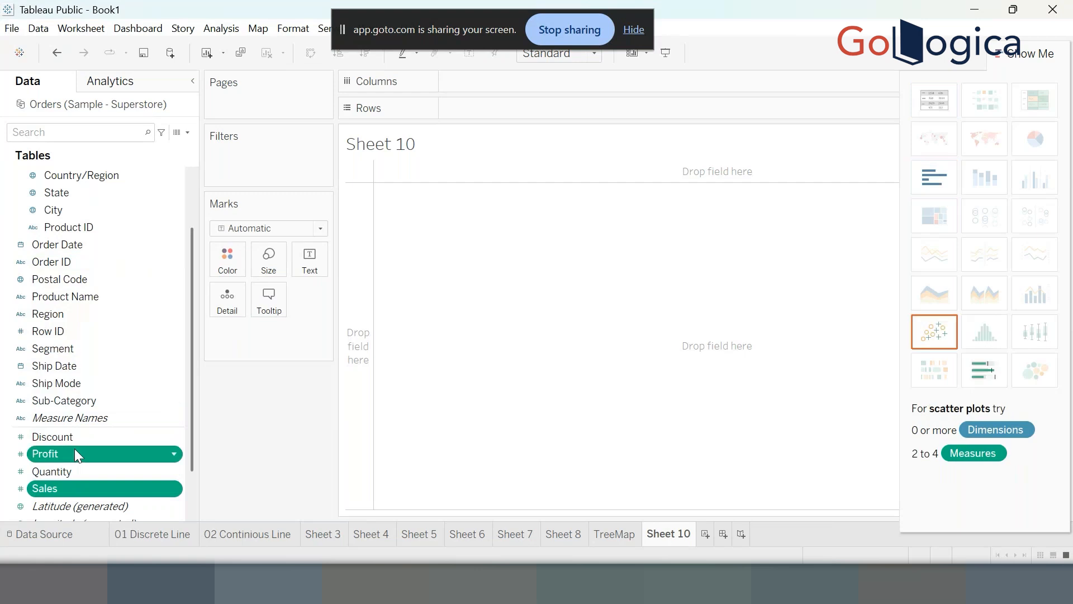
{"action": "left_click", "coordinate": [76, 400], "text": "ctrl"}
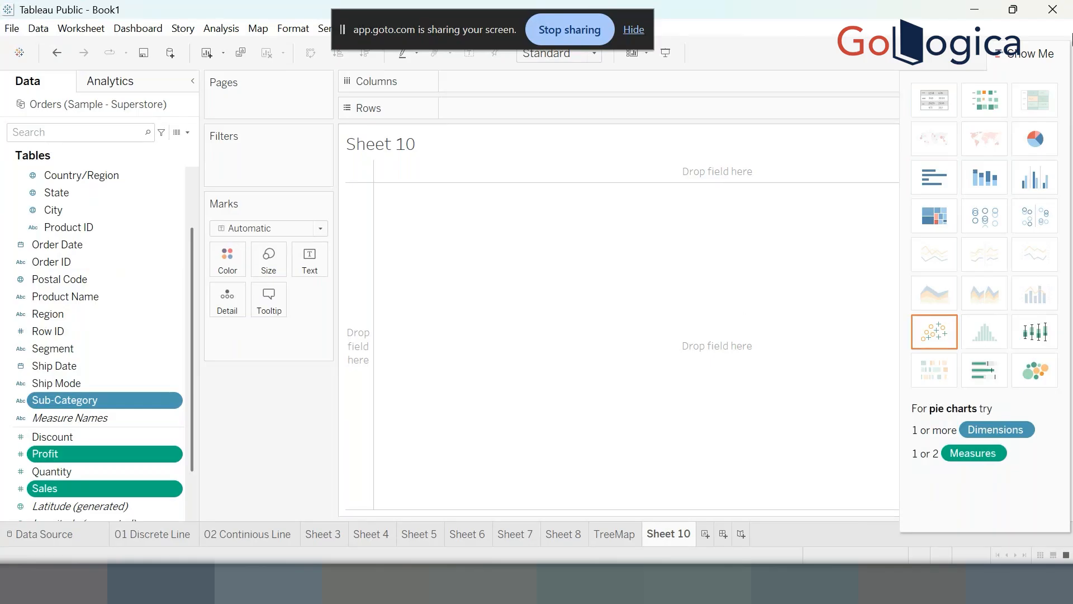
{"action": "left_click", "coordinate": [137, 397], "text": "ctrl"}
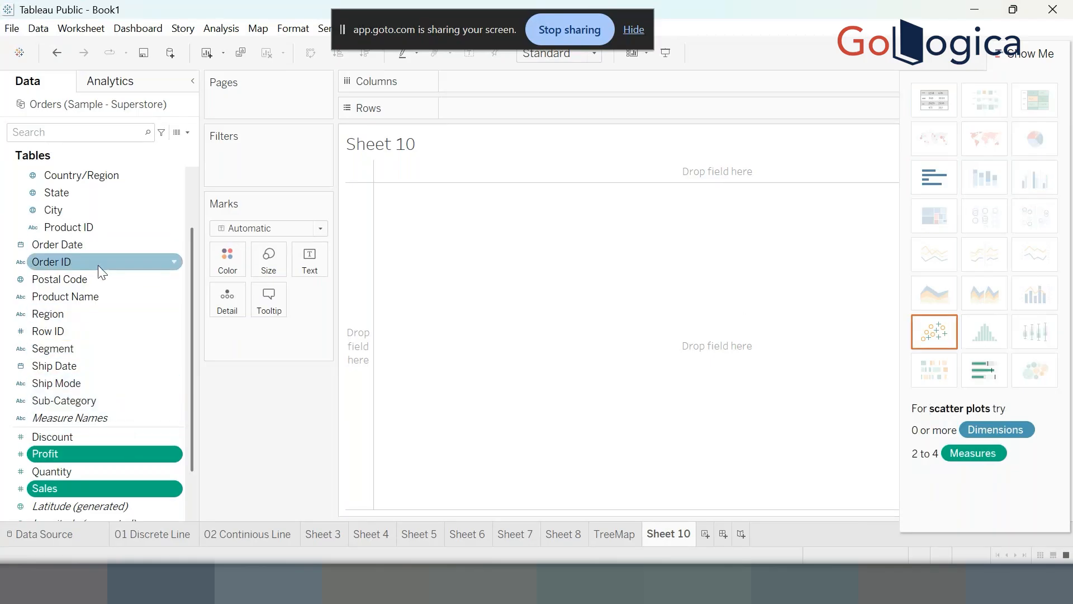
{"action": "left_click", "coordinate": [97, 244], "text": "ctrl"}
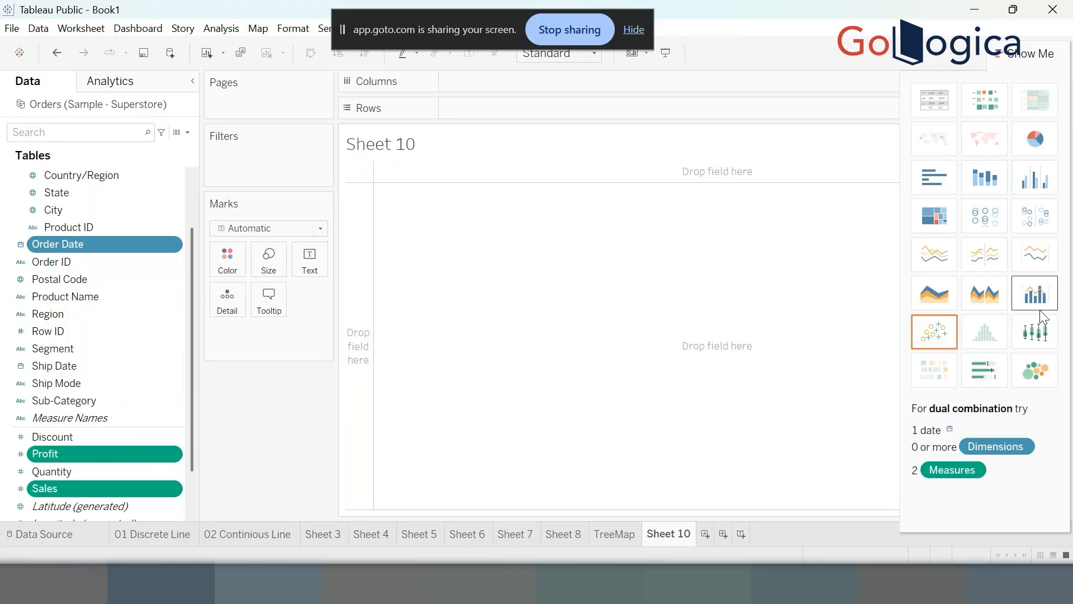
{"action": "left_click", "coordinate": [1035, 296]}
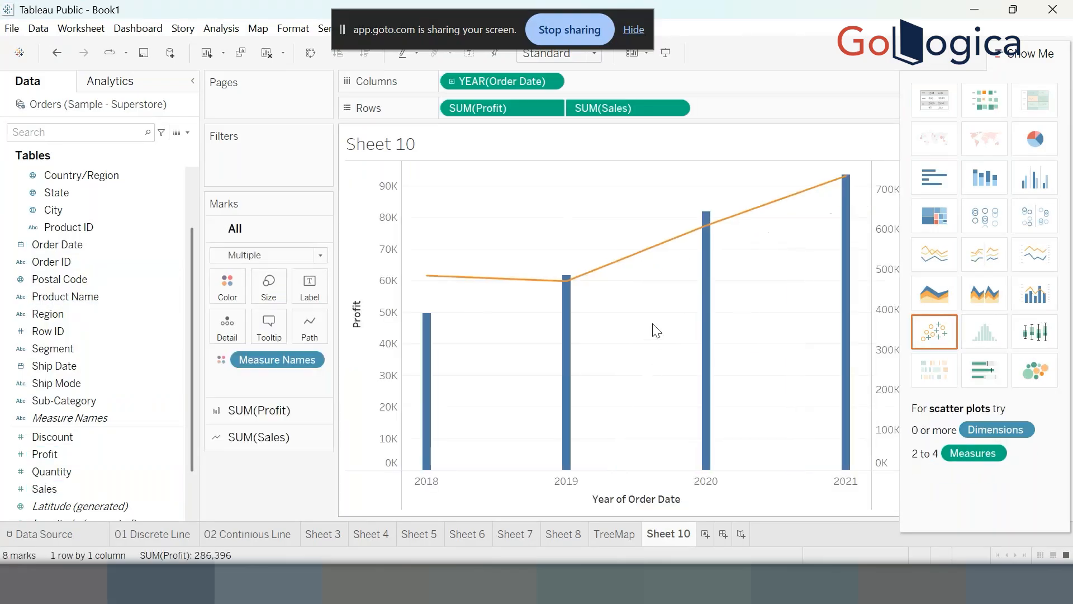
{"action": "left_click", "coordinate": [1046, 52]}
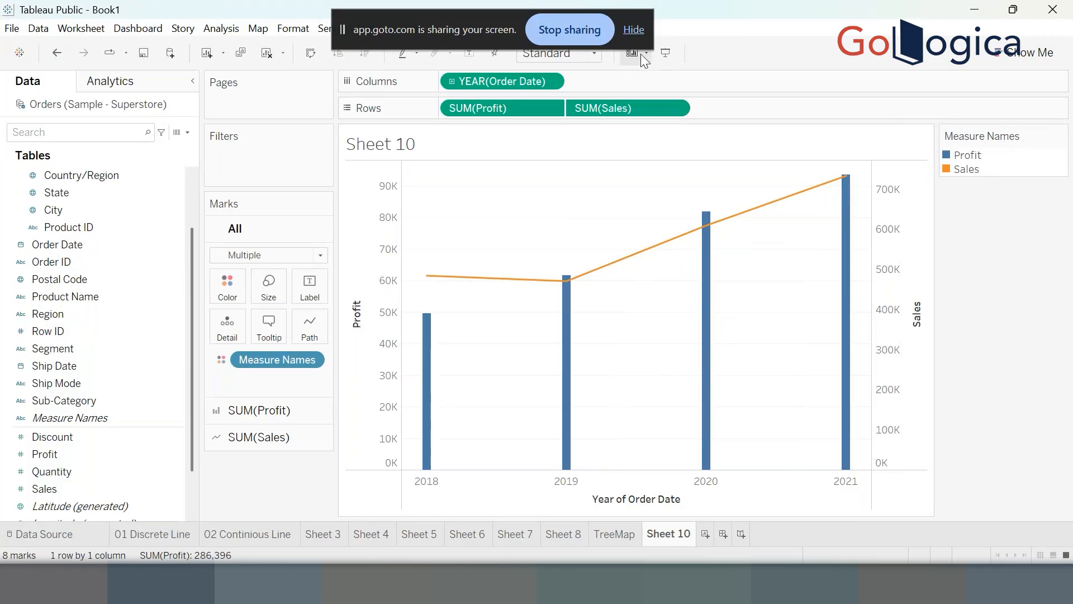
Try breaking Order Date down to quarters in the combination chart, and set it back to continuous Year.
{"action": "left_click", "coordinate": [452, 81]}
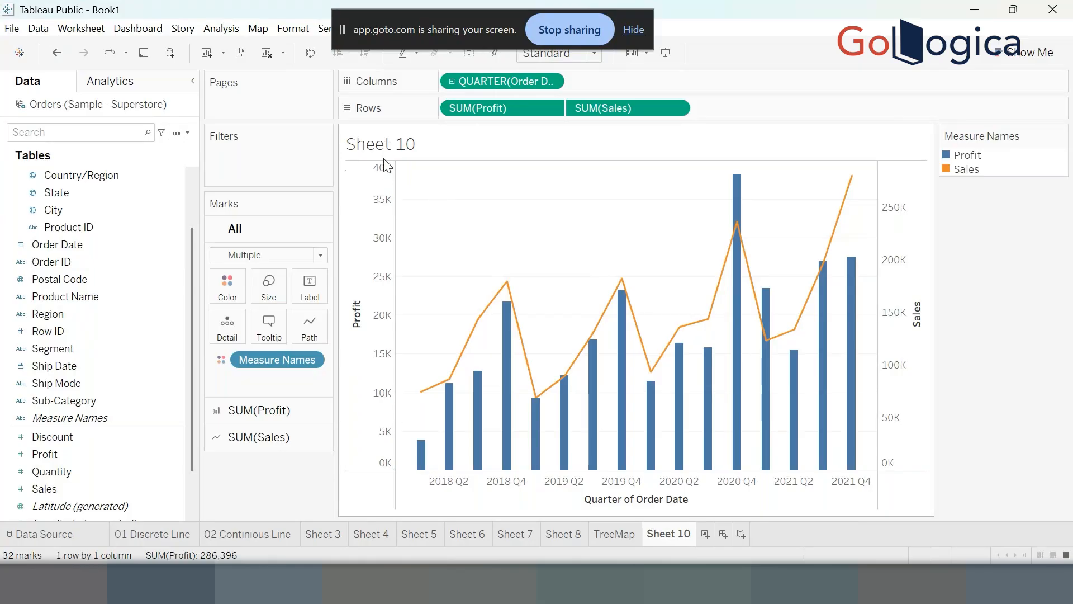
{"action": "left_click", "coordinate": [549, 82]}
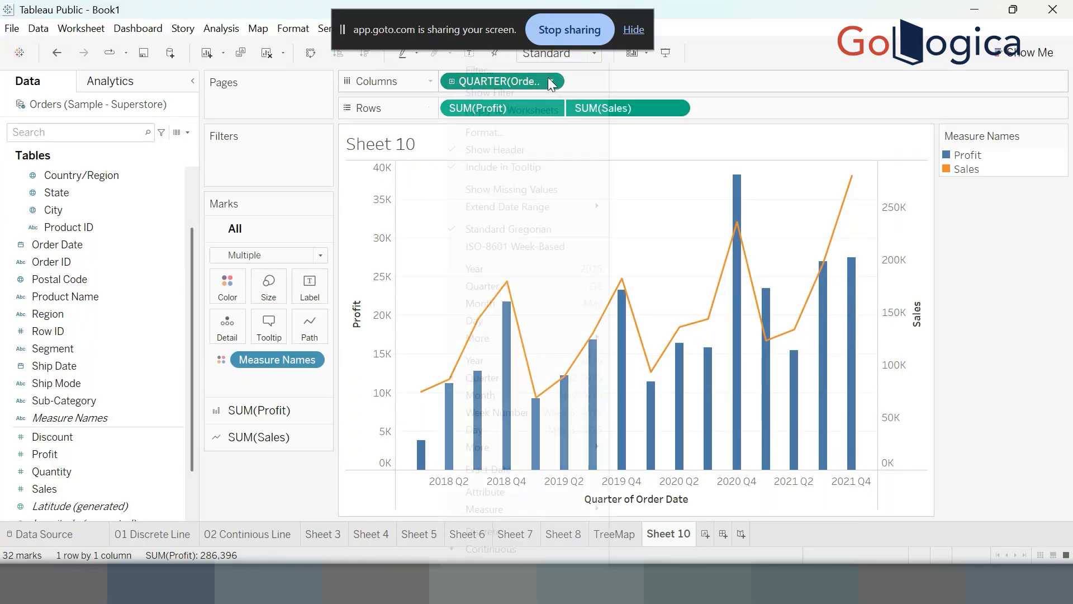
{"action": "left_click", "coordinate": [510, 360]}
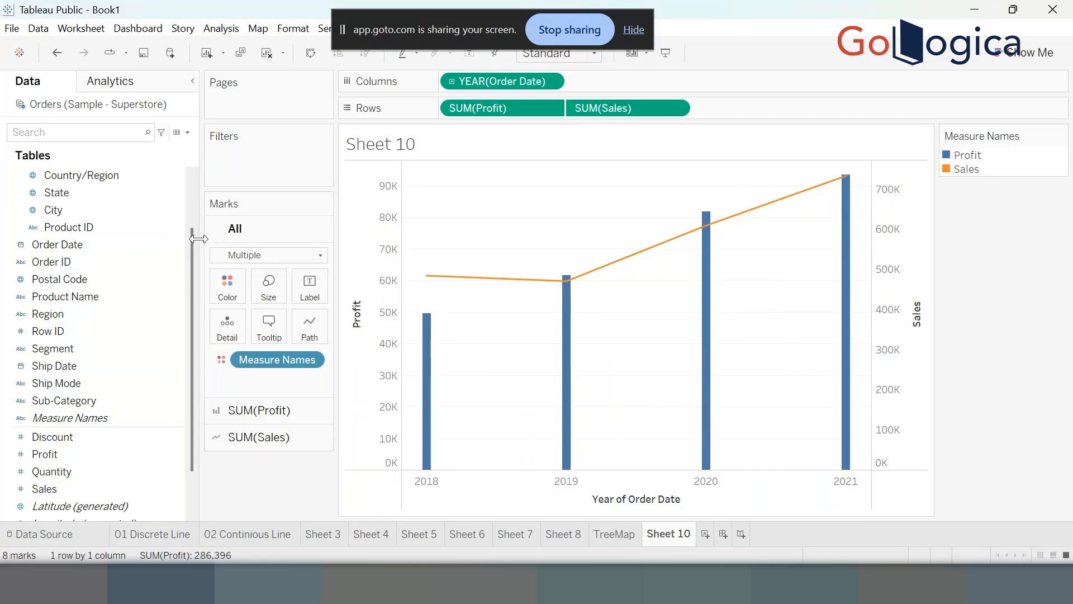
View the combination chart in presentation mode, examine the yearly Profit and Sales tooltips, and return to the editing view.
{"action": "left_click", "coordinate": [675, 53]}
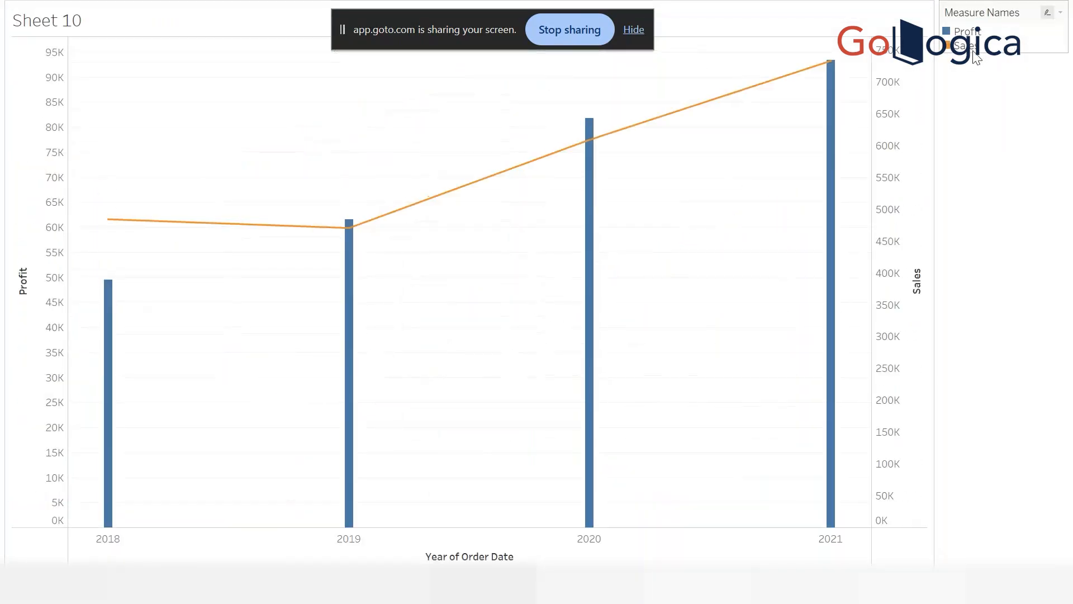
{"action": "mouse_move", "coordinate": [582, 251]}
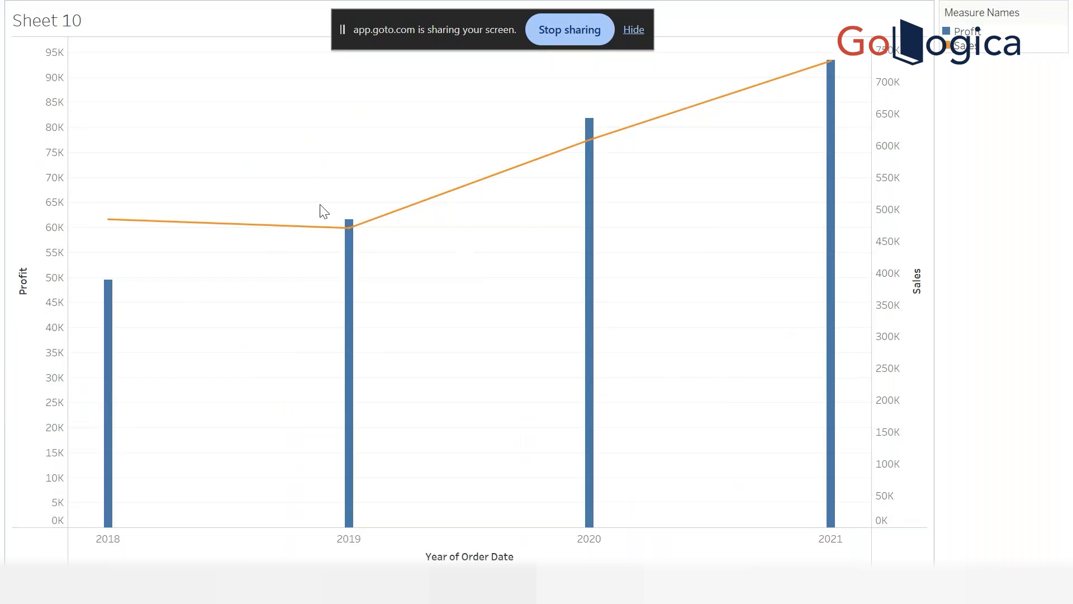
{"action": "mouse_move", "coordinate": [354, 236]}
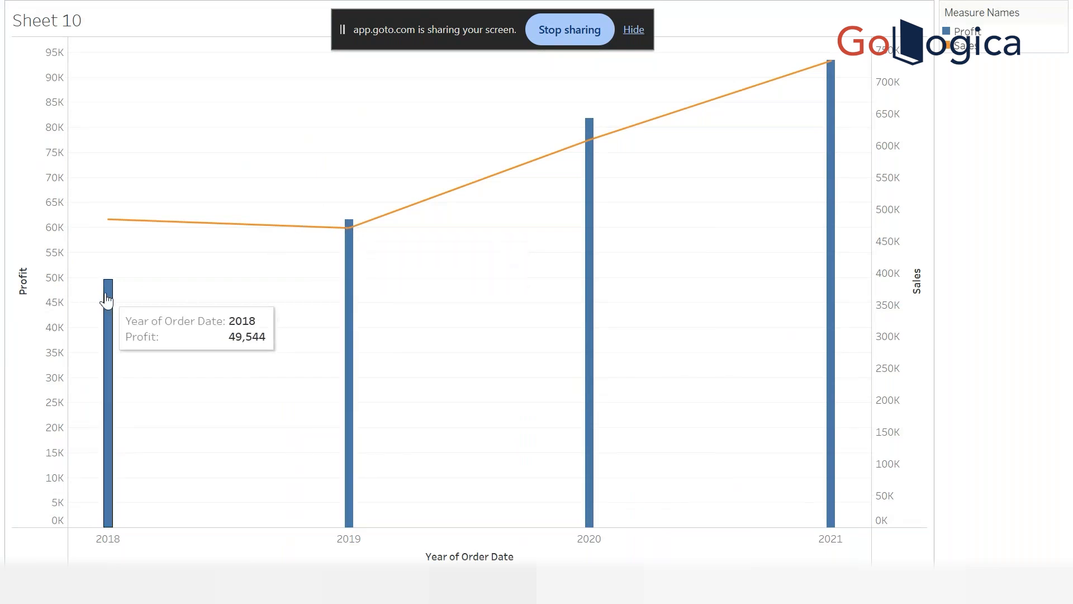
{"action": "mouse_move", "coordinate": [354, 293]}
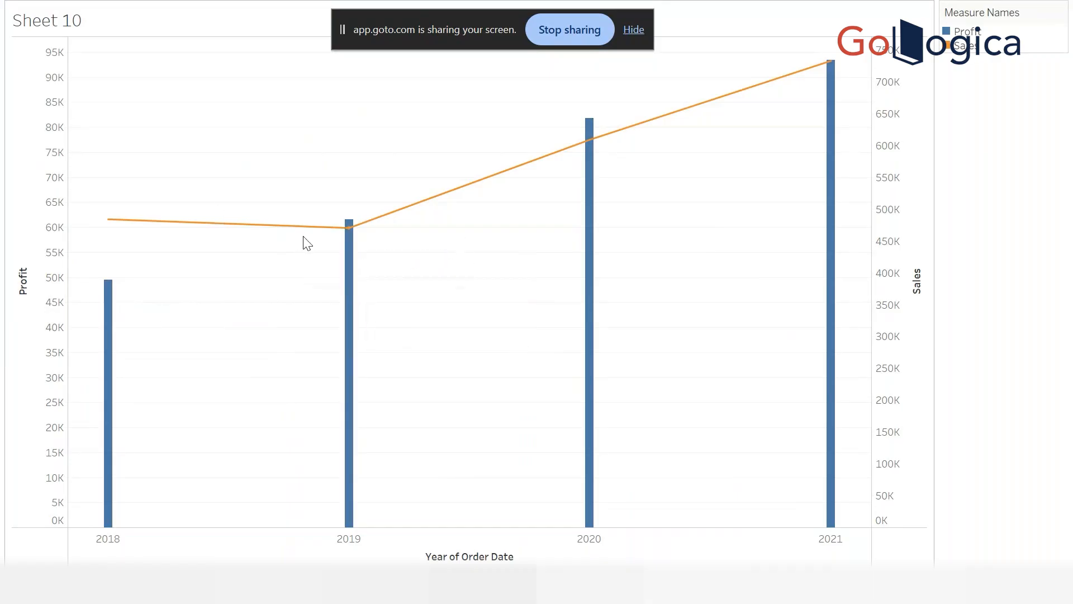
{"action": "mouse_move", "coordinate": [109, 314]}
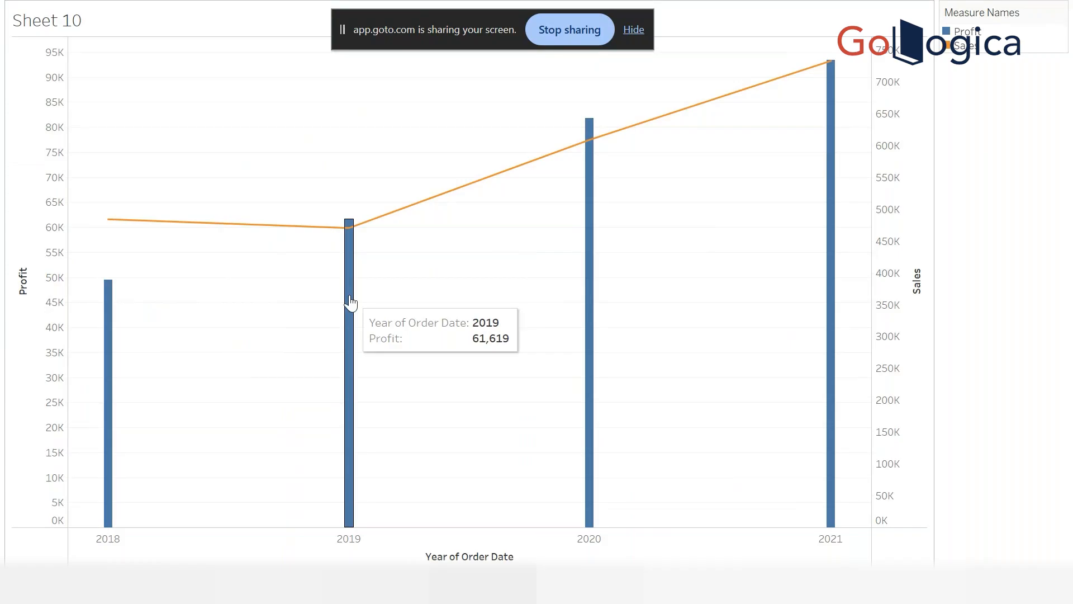
{"action": "mouse_move", "coordinate": [602, 176]}
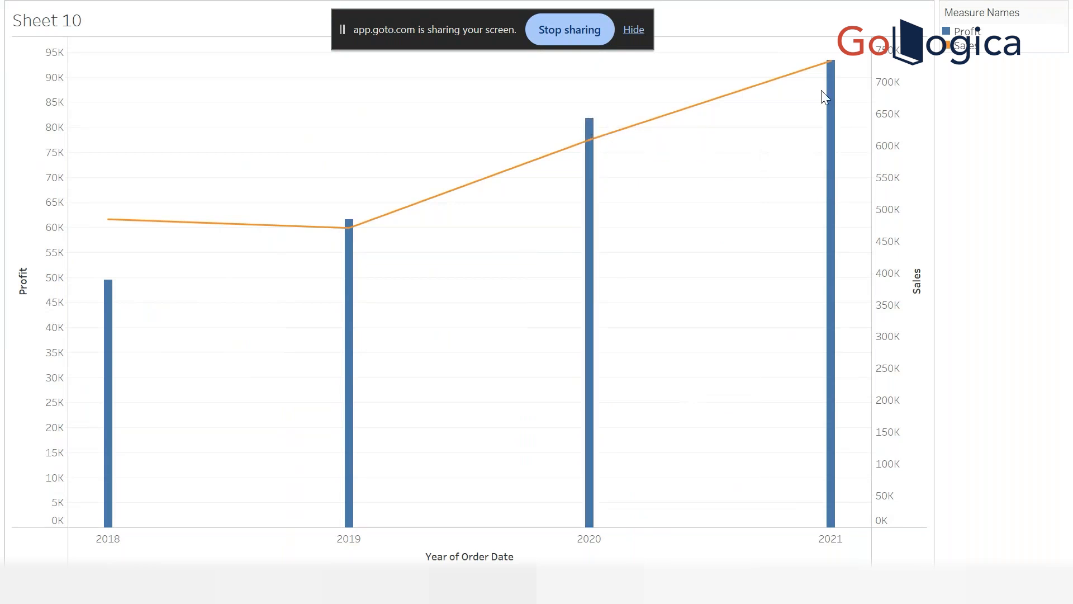
{"action": "mouse_move", "coordinate": [828, 62]}
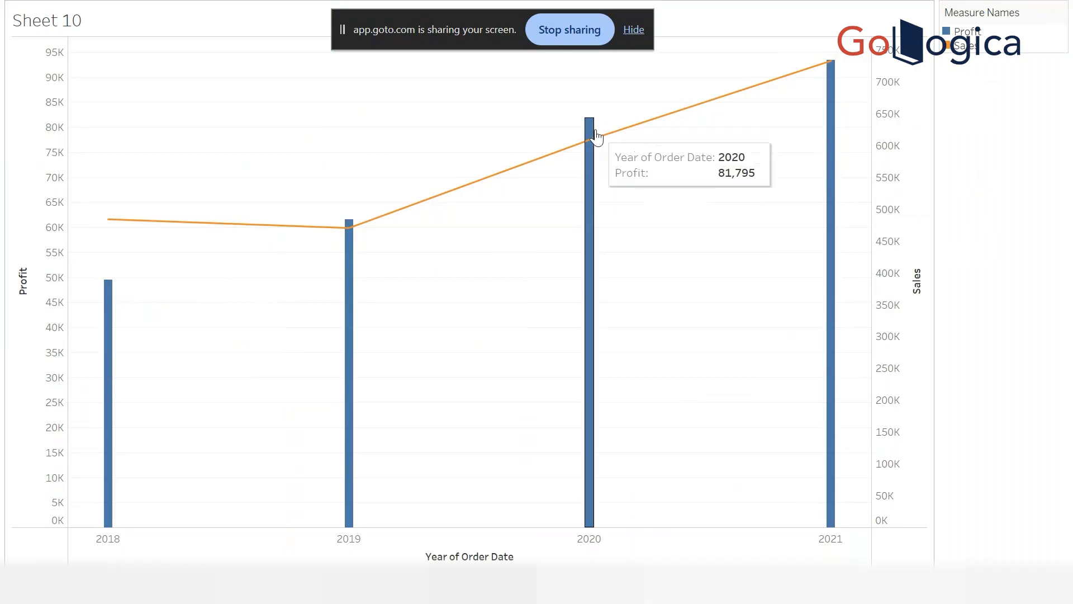
{"action": "mouse_move", "coordinate": [597, 140]}
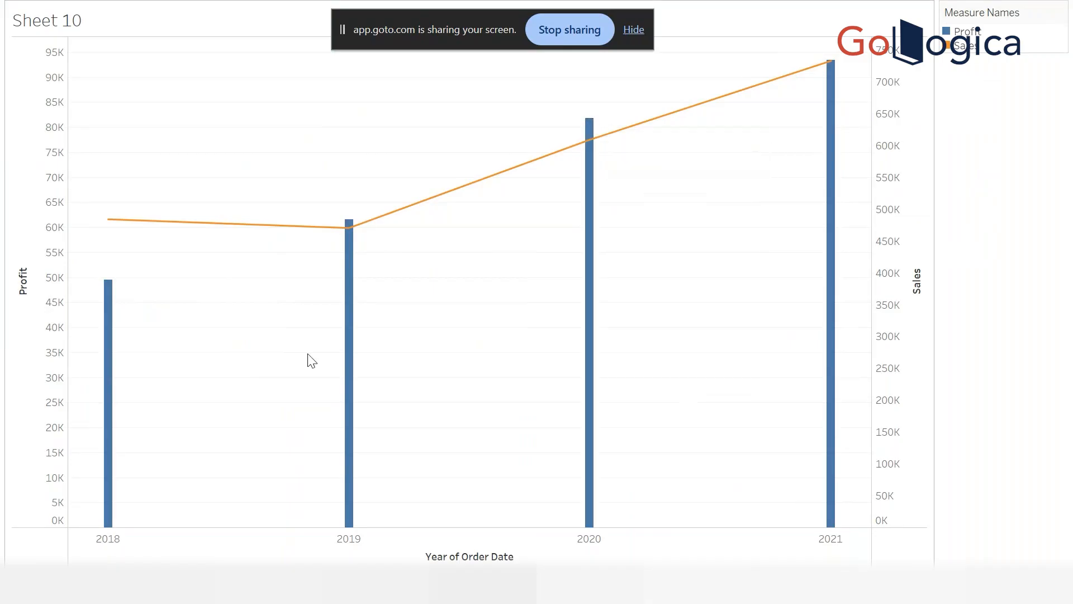
{"action": "mouse_move", "coordinate": [547, 169]}
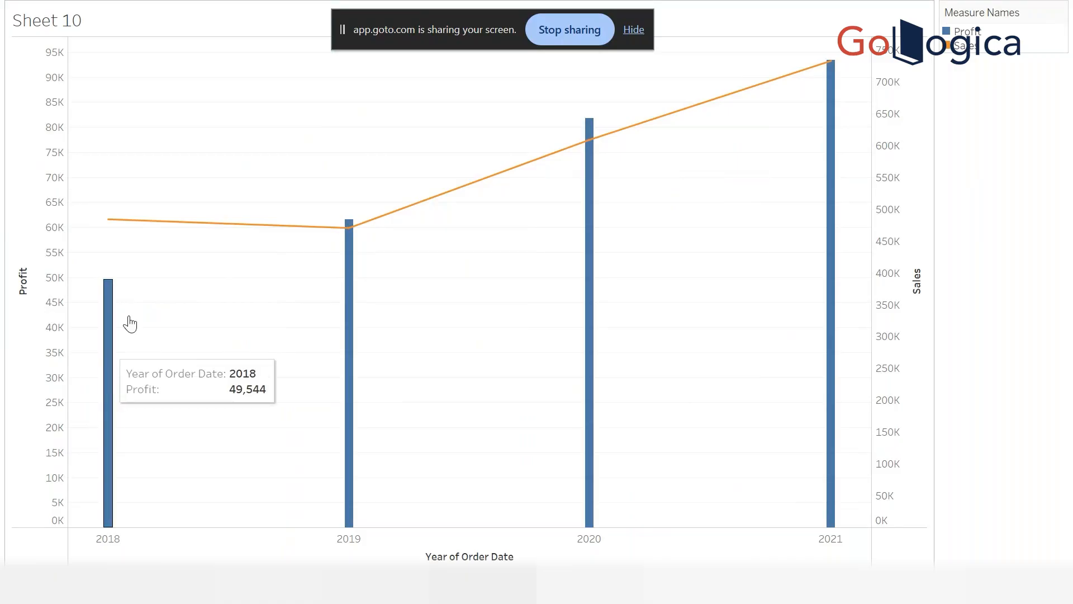
{"action": "mouse_move", "coordinate": [112, 357]}
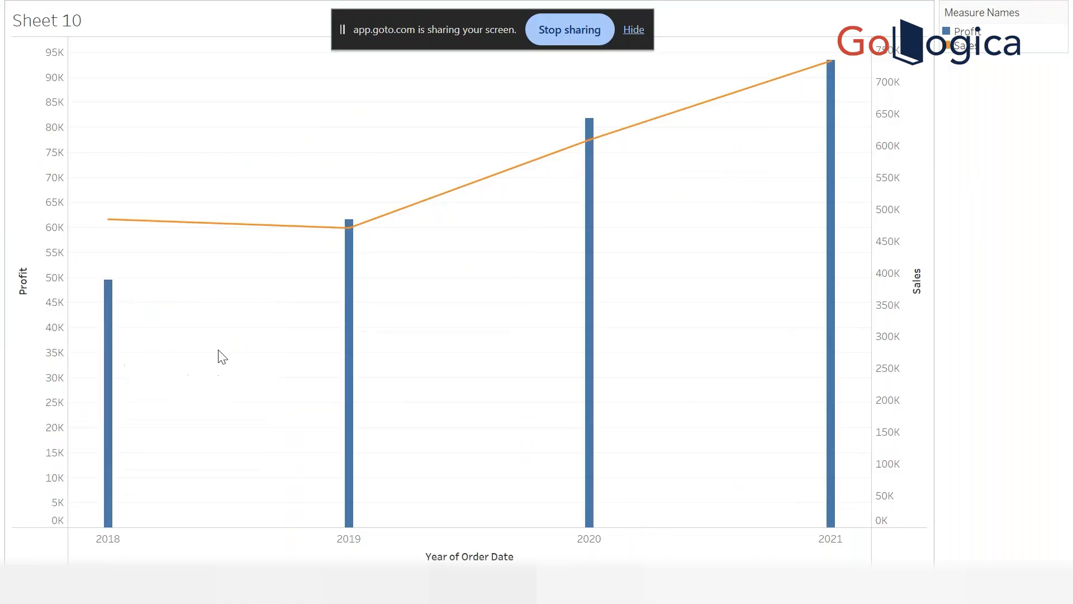
{"action": "mouse_move", "coordinate": [344, 347]}
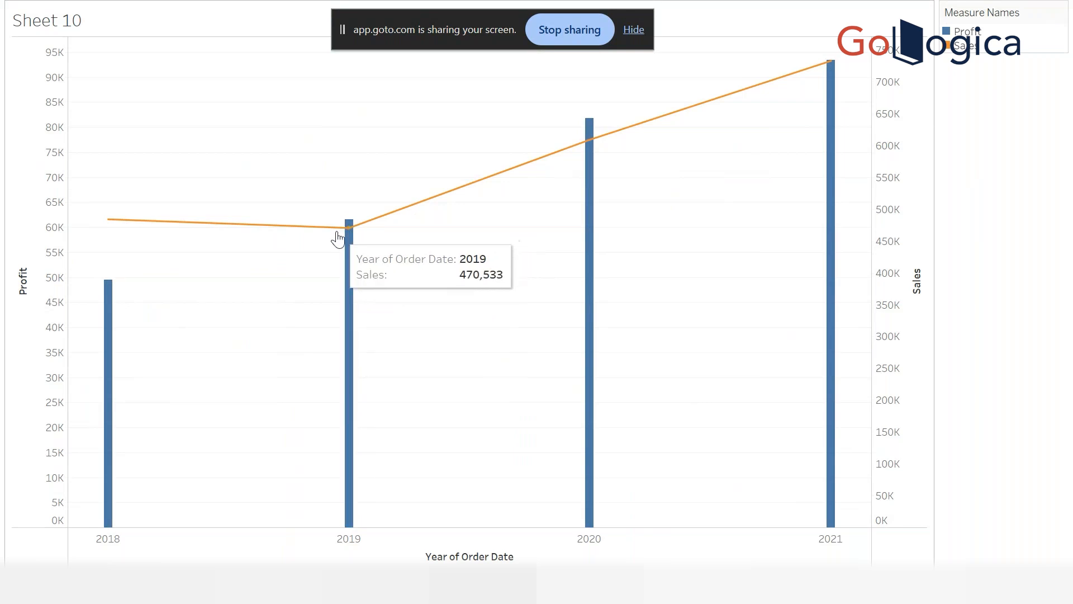
{"action": "key", "text": "Escape"}
Add a new worksheet and chart Sales by Sub-Category as vertical bars.
{"action": "left_click", "coordinate": [705, 534]}
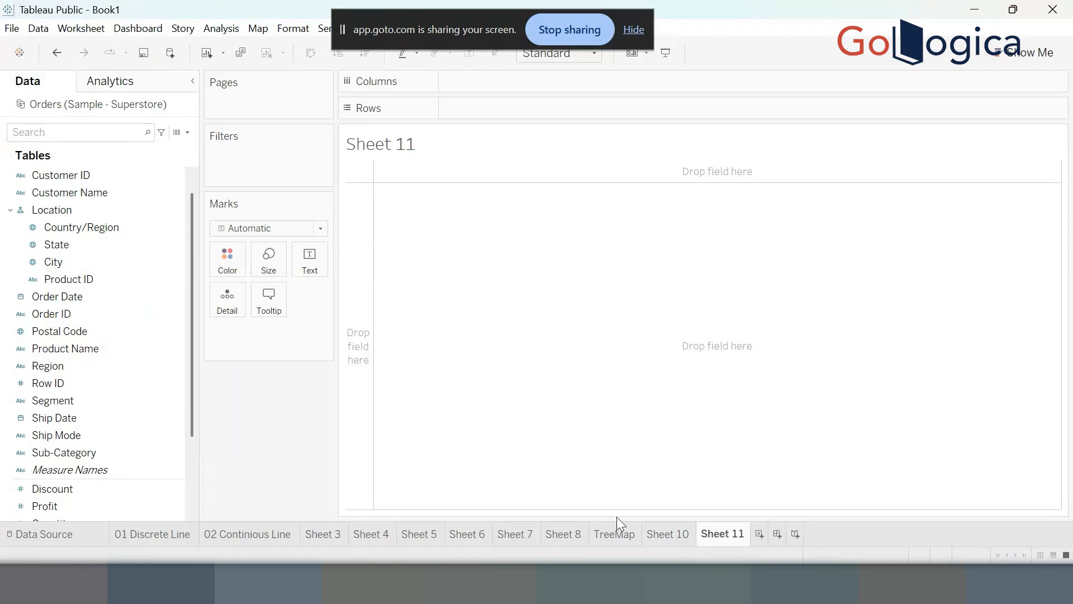
{"action": "left_click", "coordinate": [98, 451]}
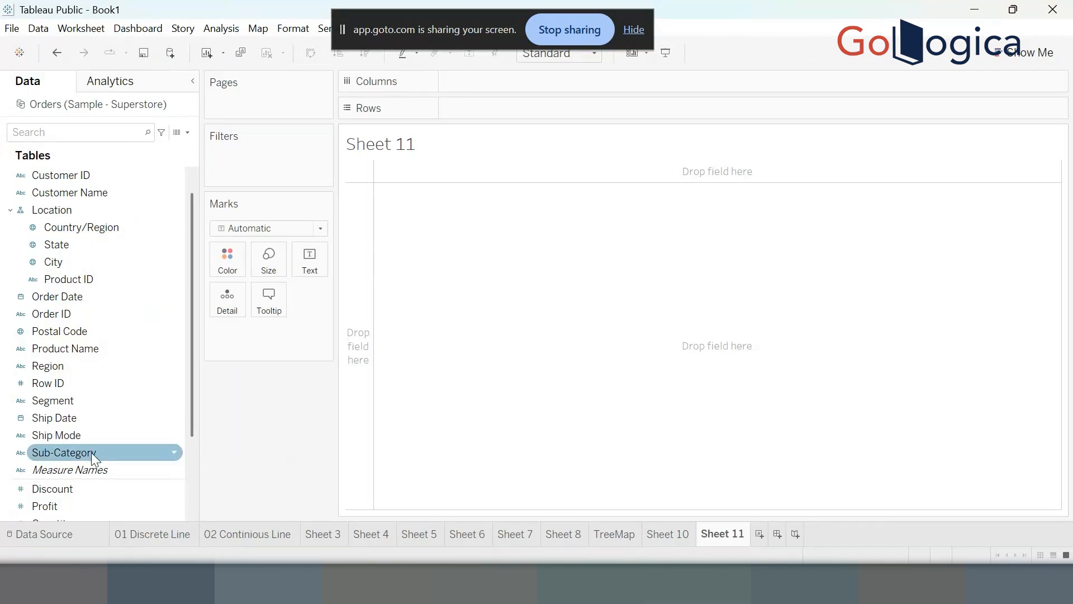
{"action": "scroll", "coordinate": [68, 456], "scroll_direction": "down", "scroll_amount": 2}
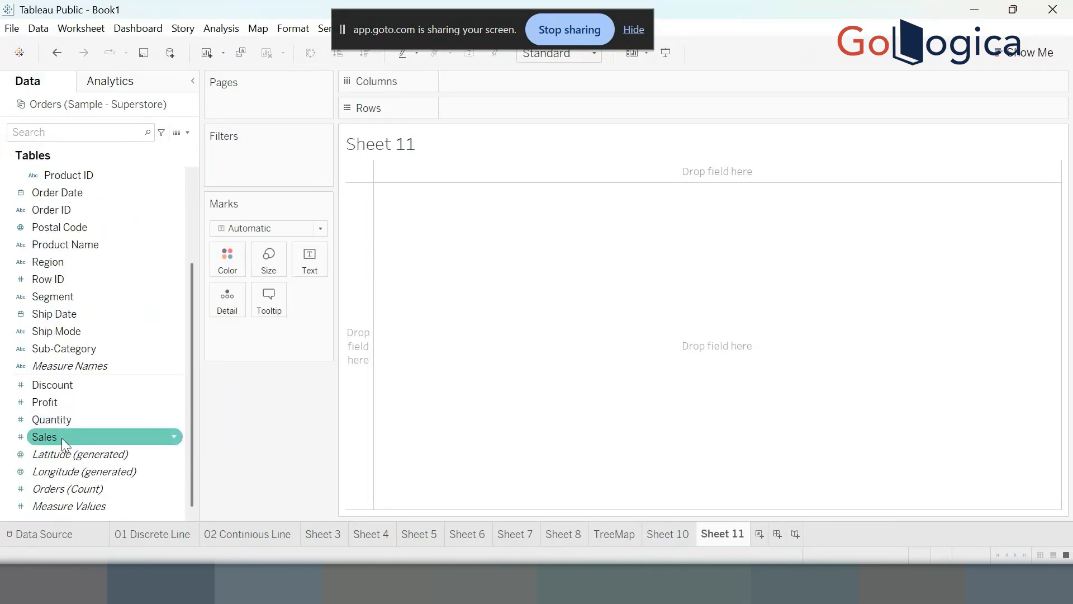
{"action": "double_click", "coordinate": [62, 436]}
{"action": "double_click", "coordinate": [78, 349]}
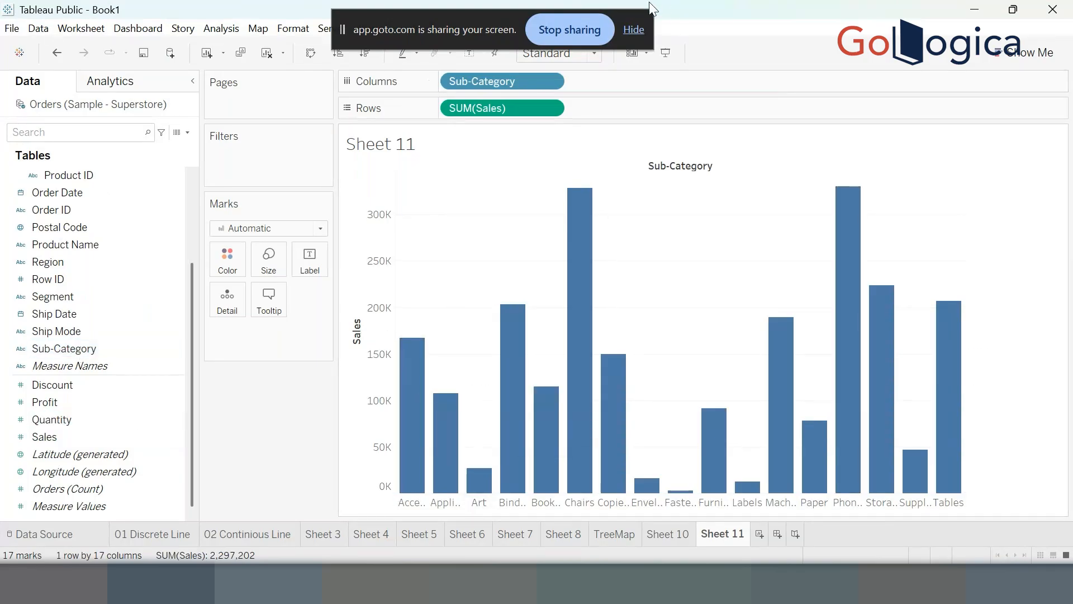
Fit the Sub-Category bar chart to Entire View, check it in presentation mode, and return to the editing view.
{"action": "left_click", "coordinate": [592, 54]}
{"action": "left_click", "coordinate": [572, 112]}
{"action": "left_click", "coordinate": [667, 57]}
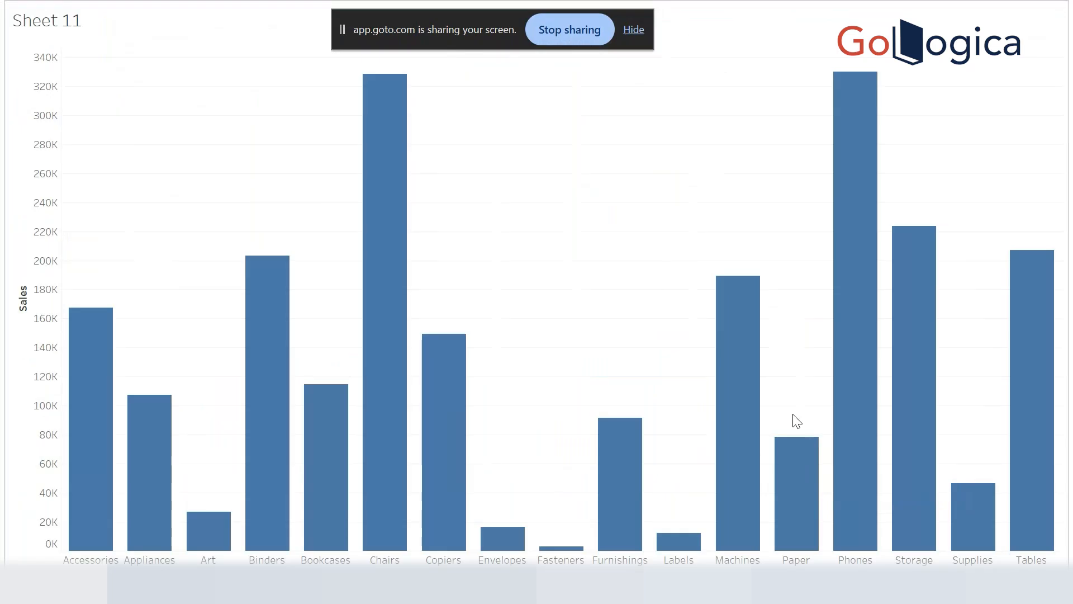
{"action": "key", "text": "Escape"}
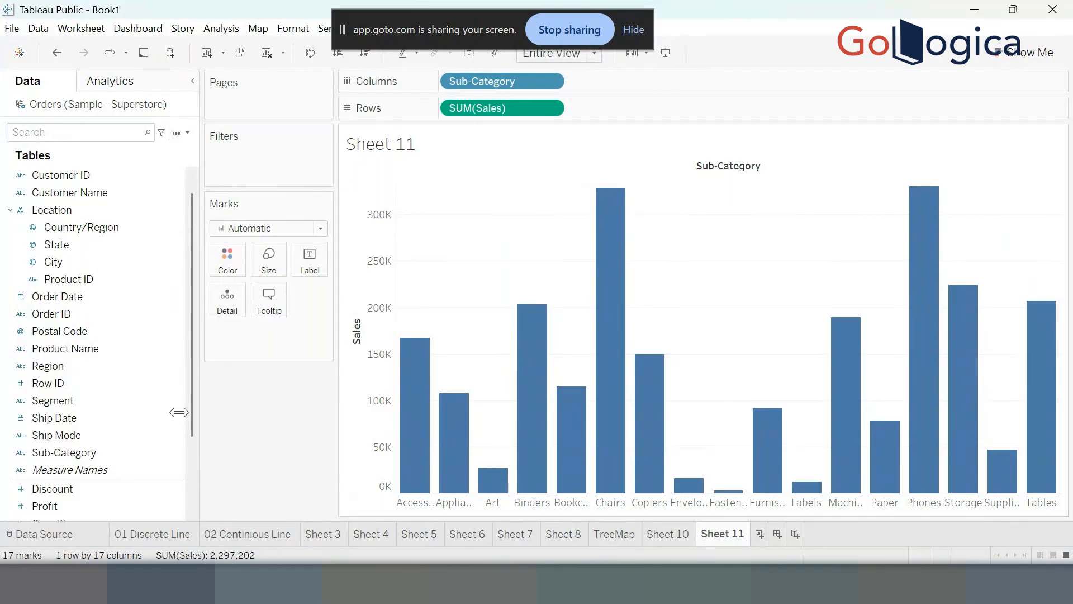
Add Profit to the rows beside Sales in the Sub-Category bar chart.
{"action": "left_click", "coordinate": [100, 227]}
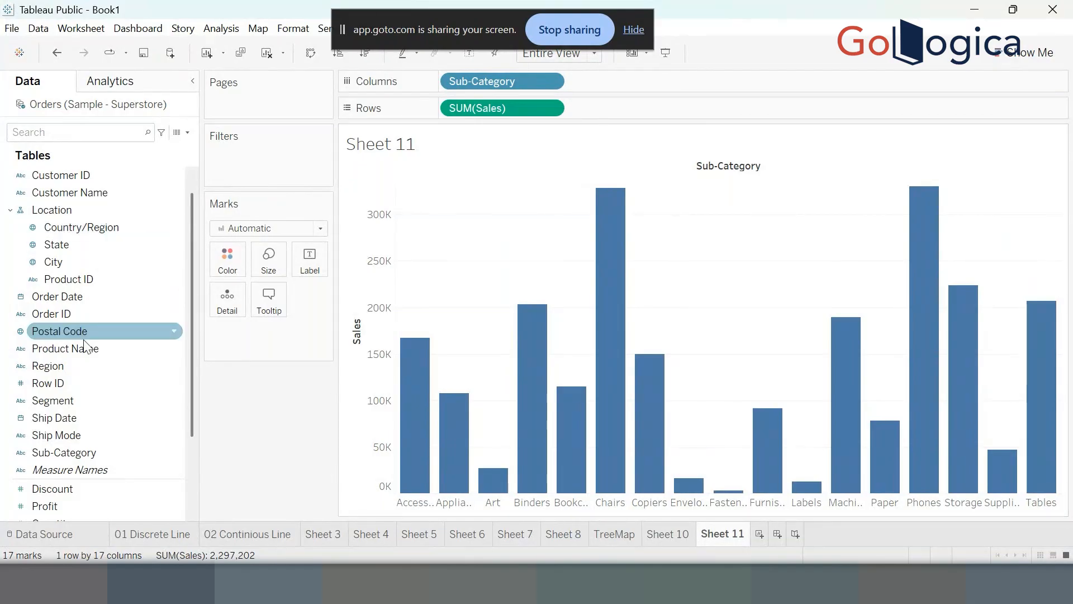
{"action": "scroll", "coordinate": [103, 396], "scroll_direction": "down", "scroll_amount": 3}
{"action": "left_click", "coordinate": [104, 391]}
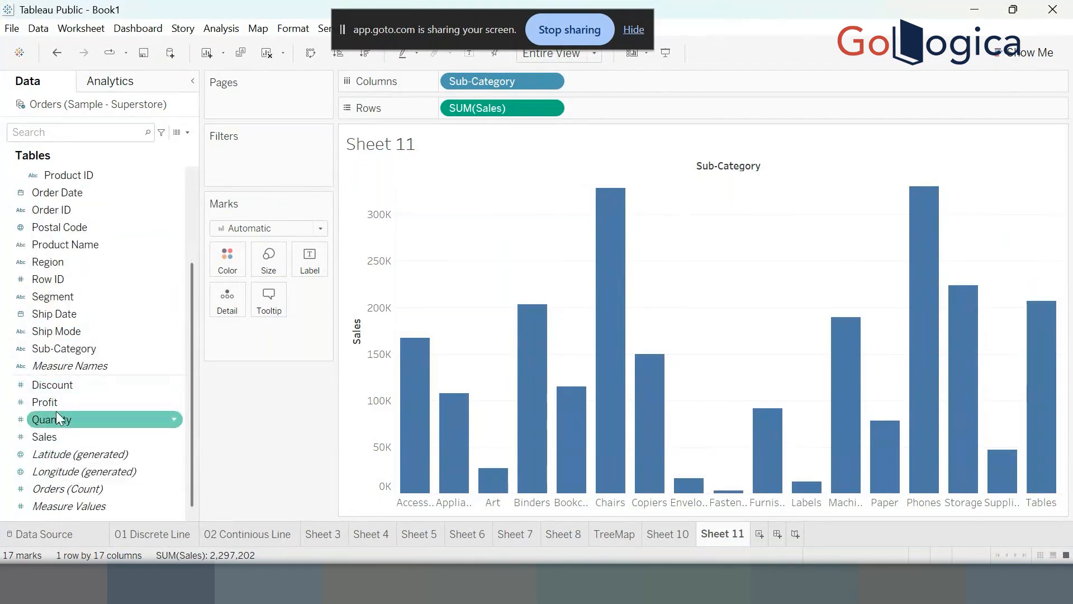
{"action": "double_click", "coordinate": [78, 402]}
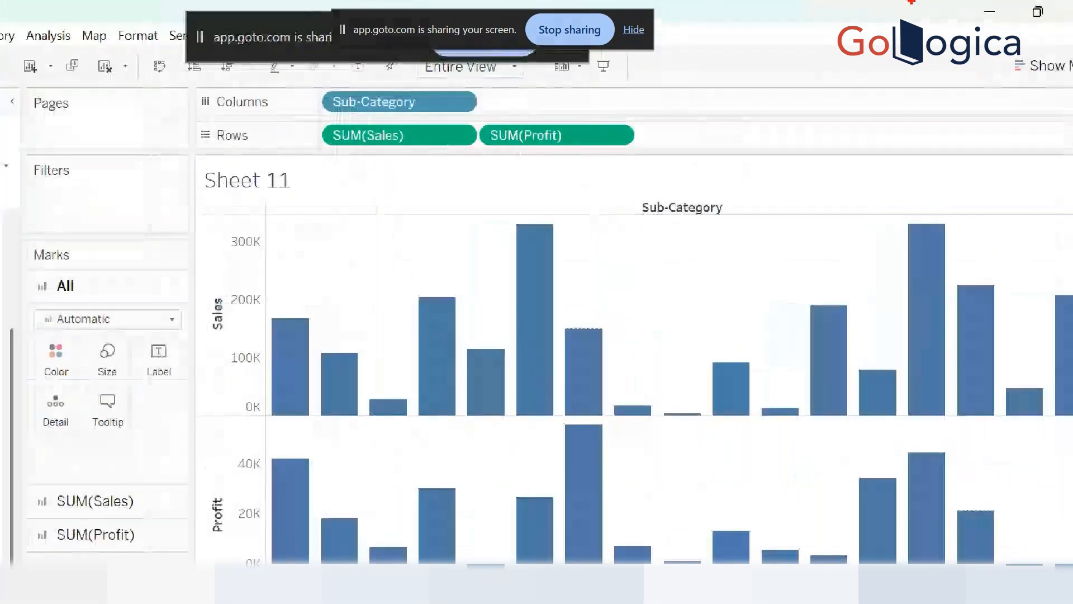
{"action": "left_click_drag", "start_coordinate": [314, 172], "coordinate": [367, 173]}
{"action": "left_click_drag", "start_coordinate": [469, 159], "coordinate": [567, 159]}
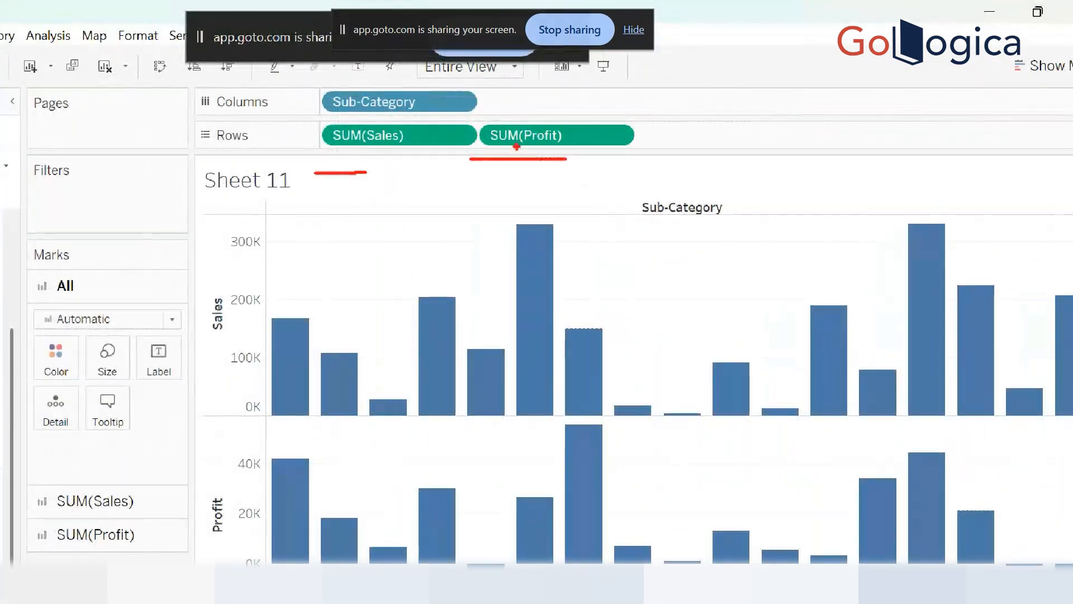
{"action": "left_click_drag", "start_coordinate": [348, 124], "coordinate": [414, 120]}
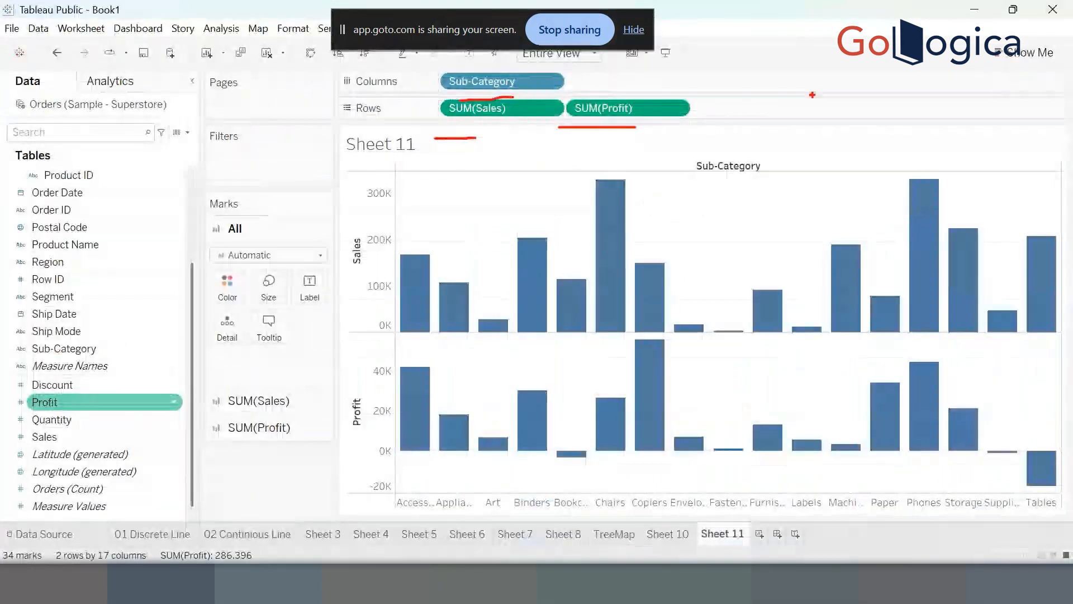
{"action": "left_click_drag", "start_coordinate": [411, 487], "coordinate": [1028, 497]}
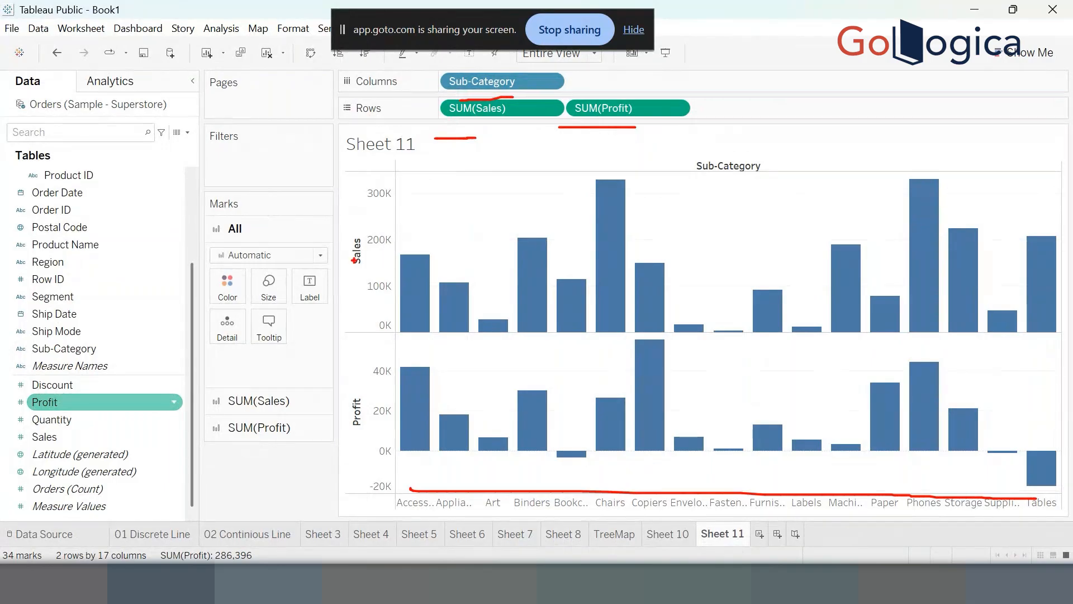
{"action": "left_click_drag", "start_coordinate": [365, 280], "coordinate": [388, 227]}
{"action": "left_click_drag", "start_coordinate": [342, 465], "coordinate": [375, 413]}
{"action": "key", "text": "Escape"}
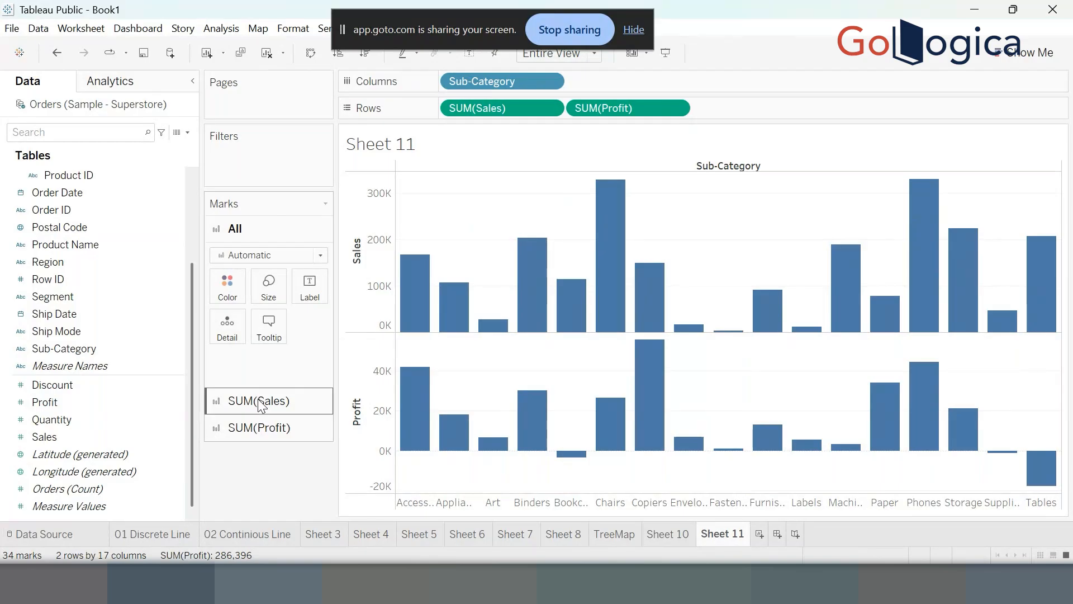
{"action": "key", "text": "XF86AudioMicMute"}
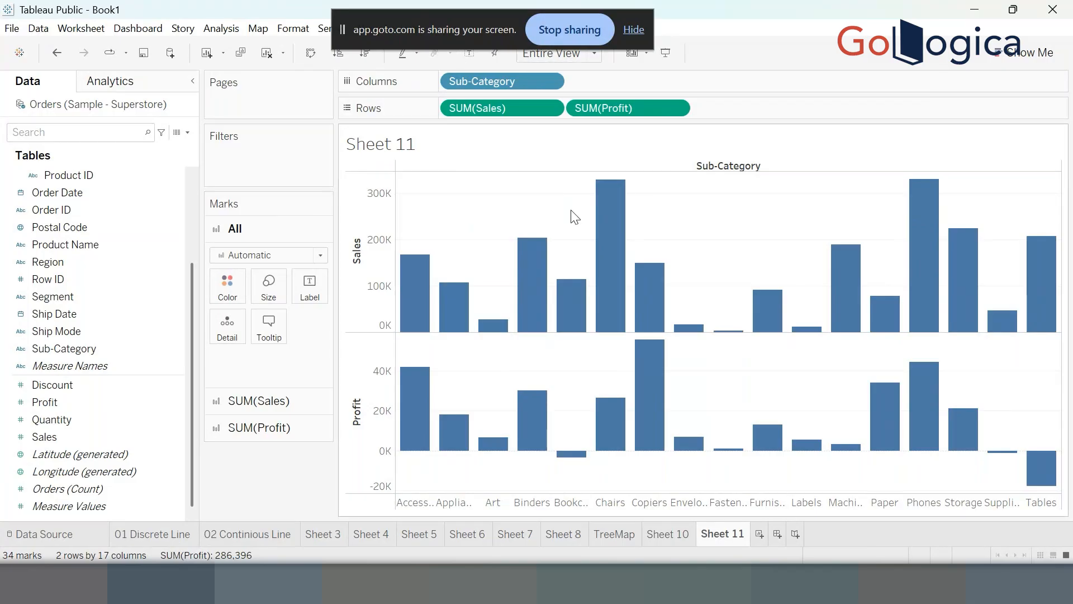
Remove Profit from the rows of the Sub-Category chart and add it back beside Sales.
{"action": "left_click_drag", "start_coordinate": [620, 109], "coordinate": [286, 493]}
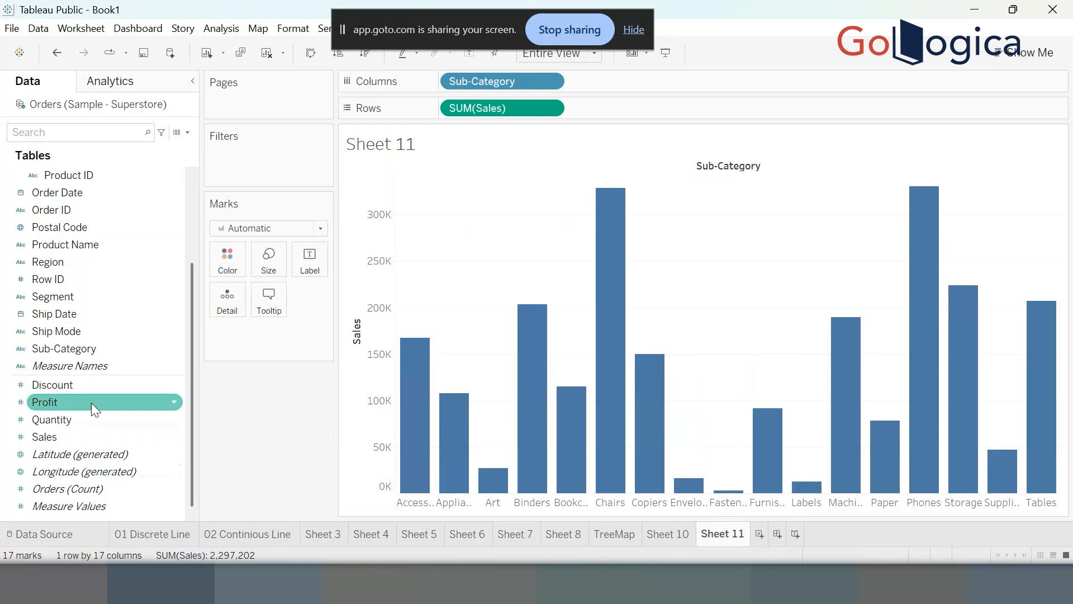
{"action": "double_click", "coordinate": [74, 403]}
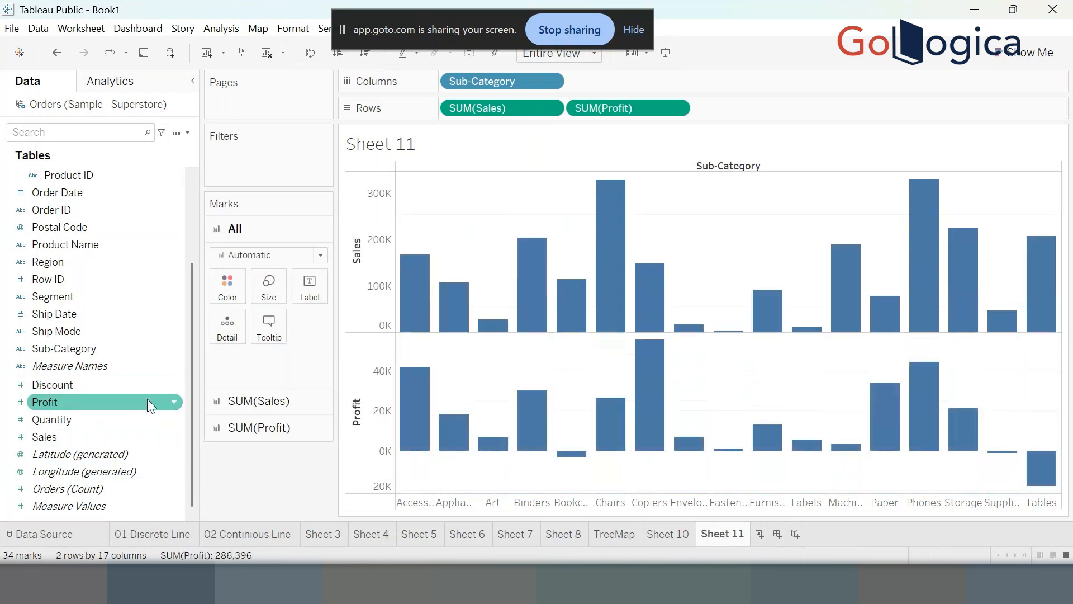
{"action": "mouse_move", "coordinate": [452, 451]}
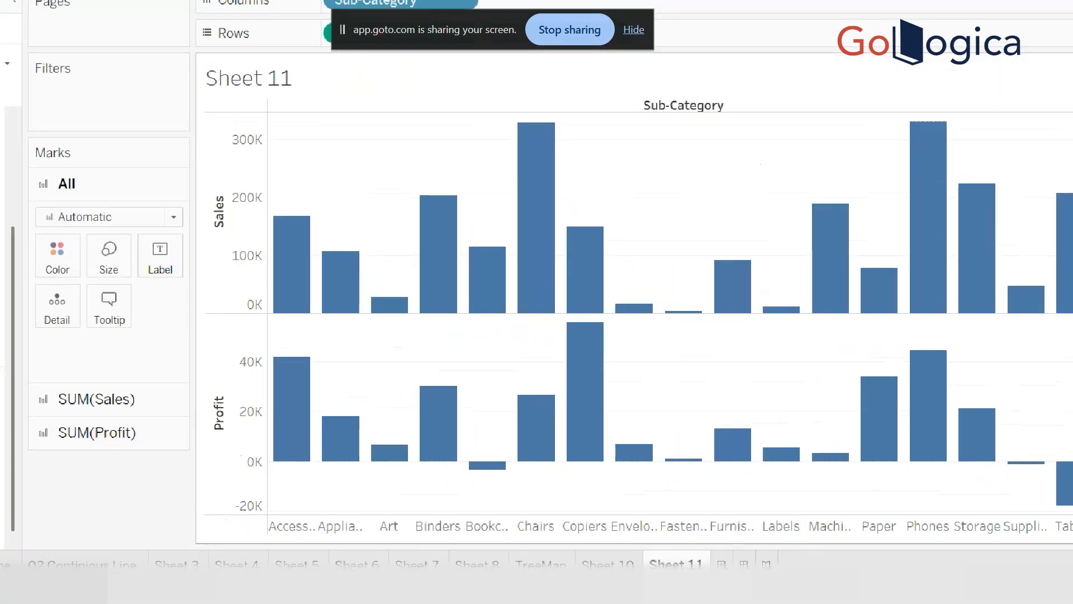
{"action": "left_click_drag", "start_coordinate": [209, 245], "coordinate": [274, 199]}
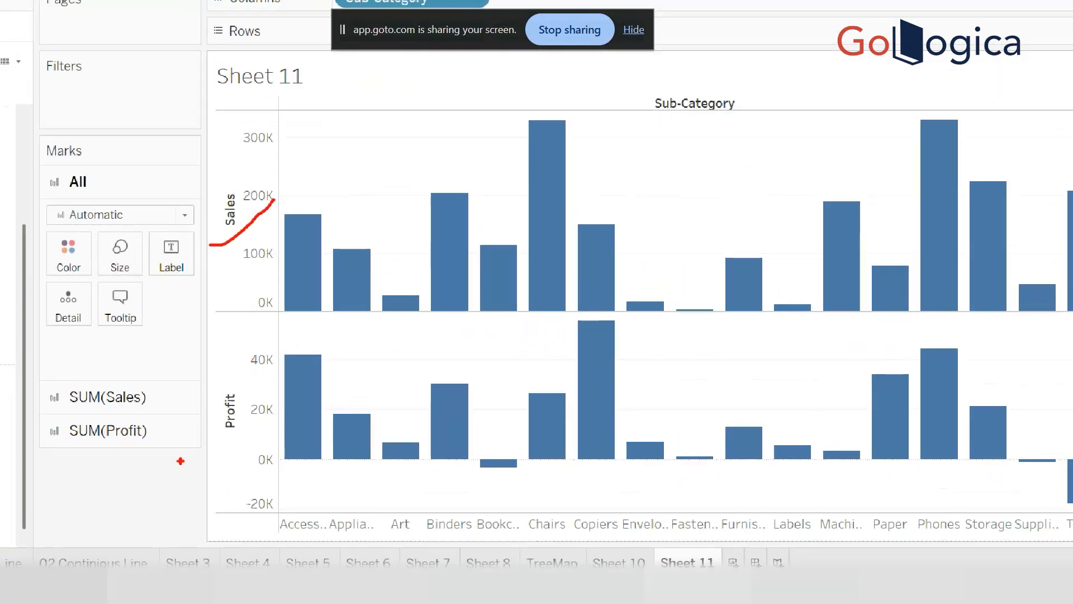
{"action": "left_click_drag", "start_coordinate": [220, 448], "coordinate": [242, 410]}
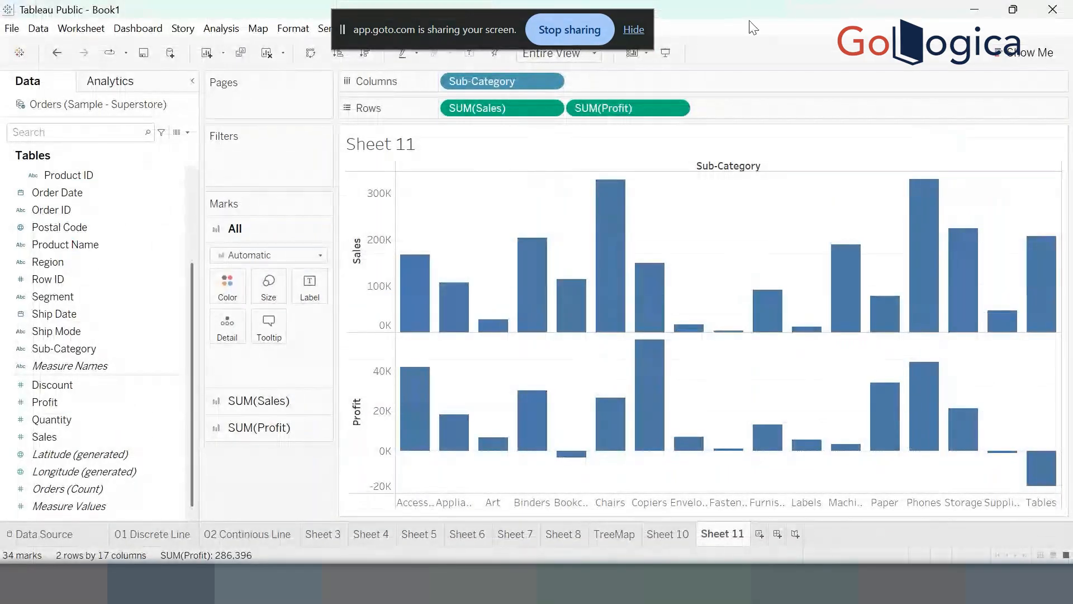
View the Sales and Profit chart in presentation mode, examine the Copiers, Chairs, Phones and Appliances bars, and return to the editing view.
{"action": "left_click", "coordinate": [665, 53]}
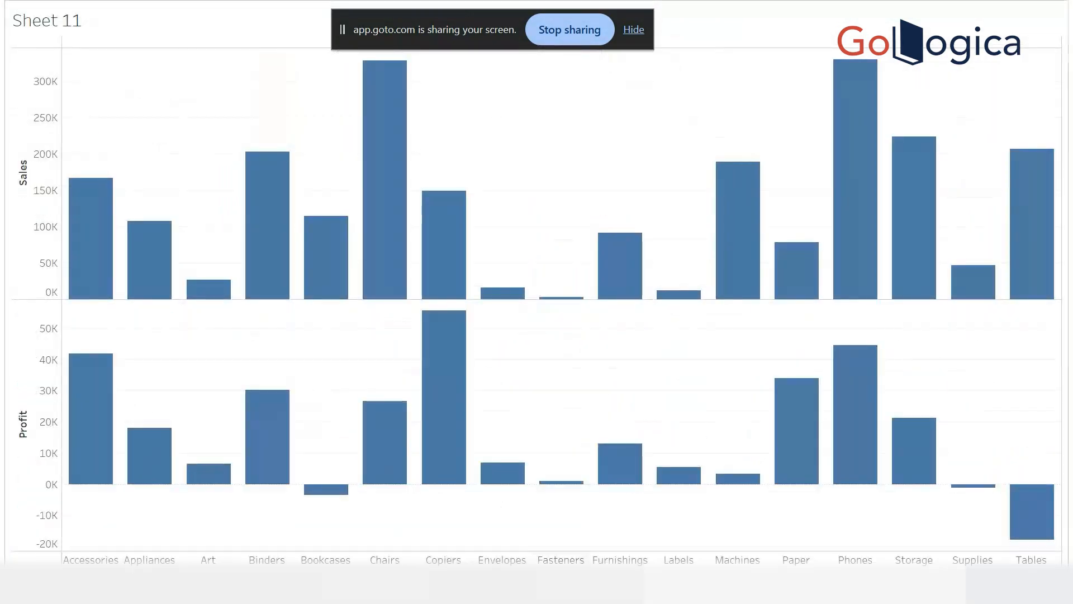
{"action": "left_click", "coordinate": [446, 420]}
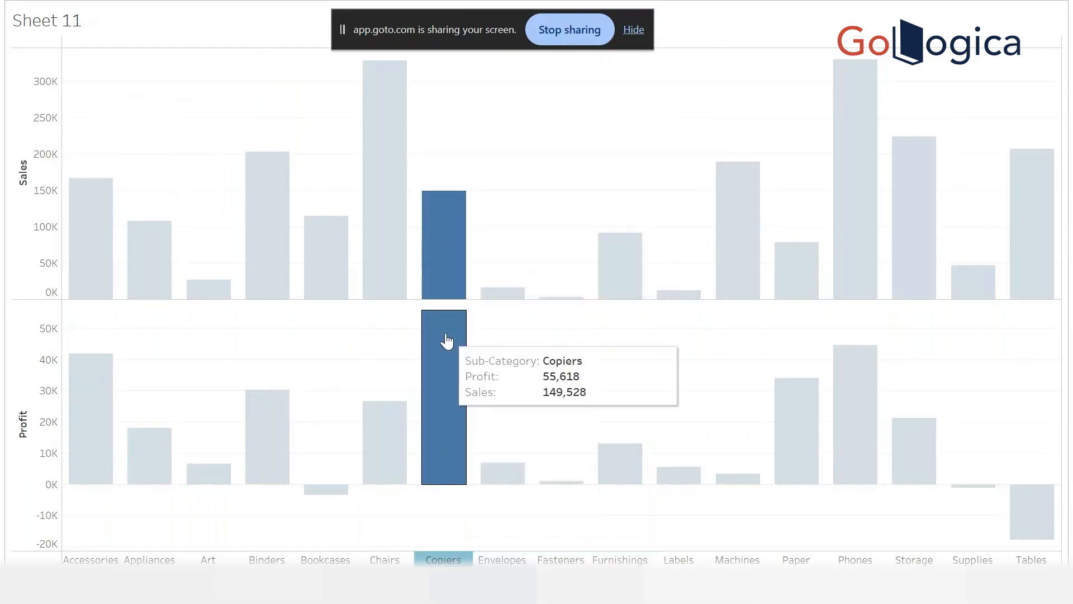
{"action": "left_click", "coordinate": [385, 559]}
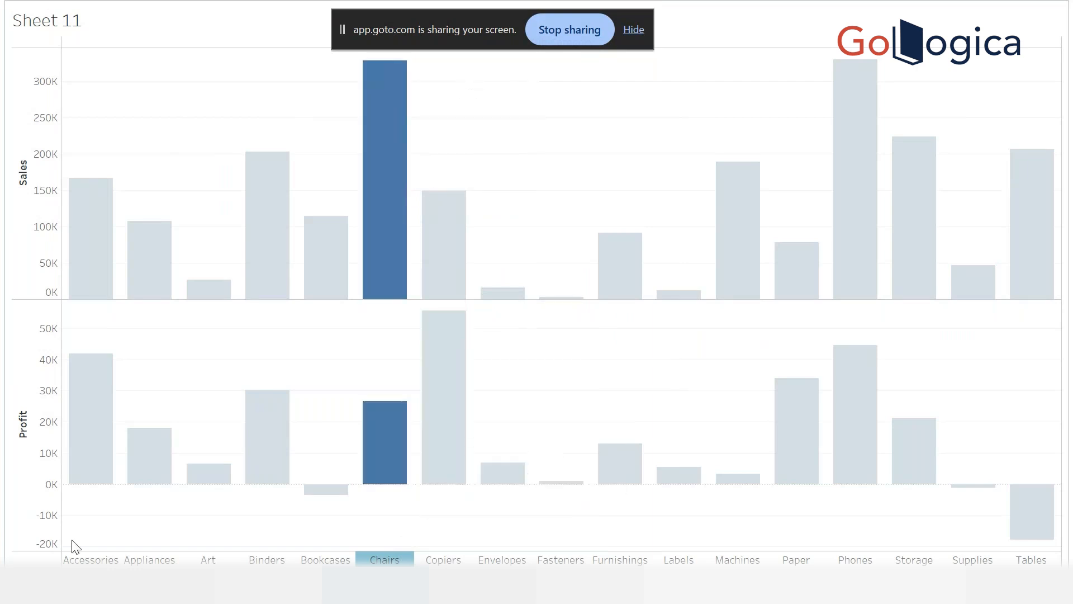
{"action": "left_click", "coordinate": [854, 252]}
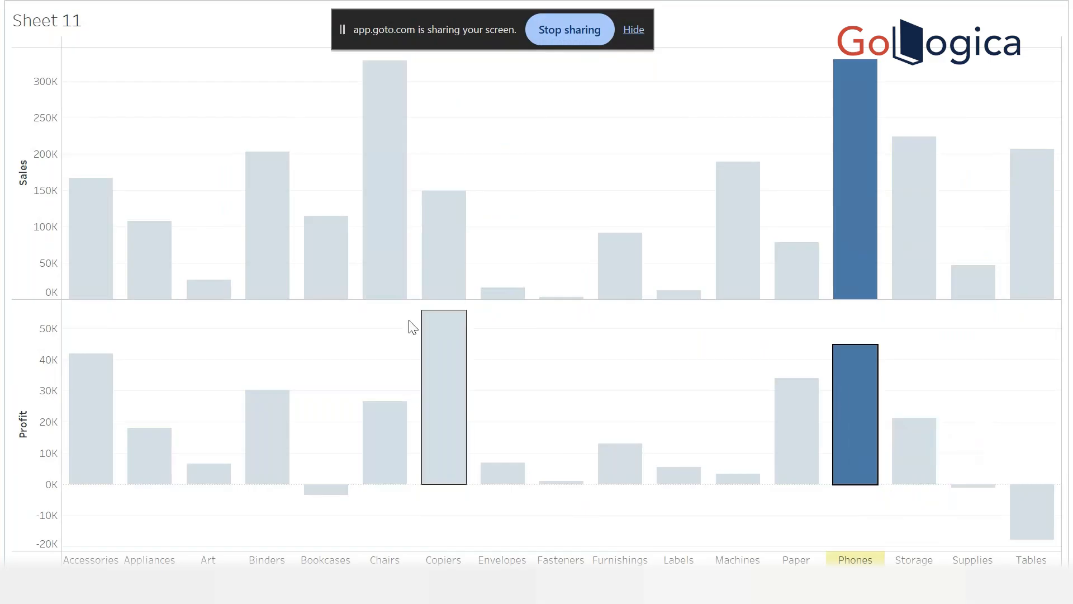
{"action": "left_click", "coordinate": [441, 421]}
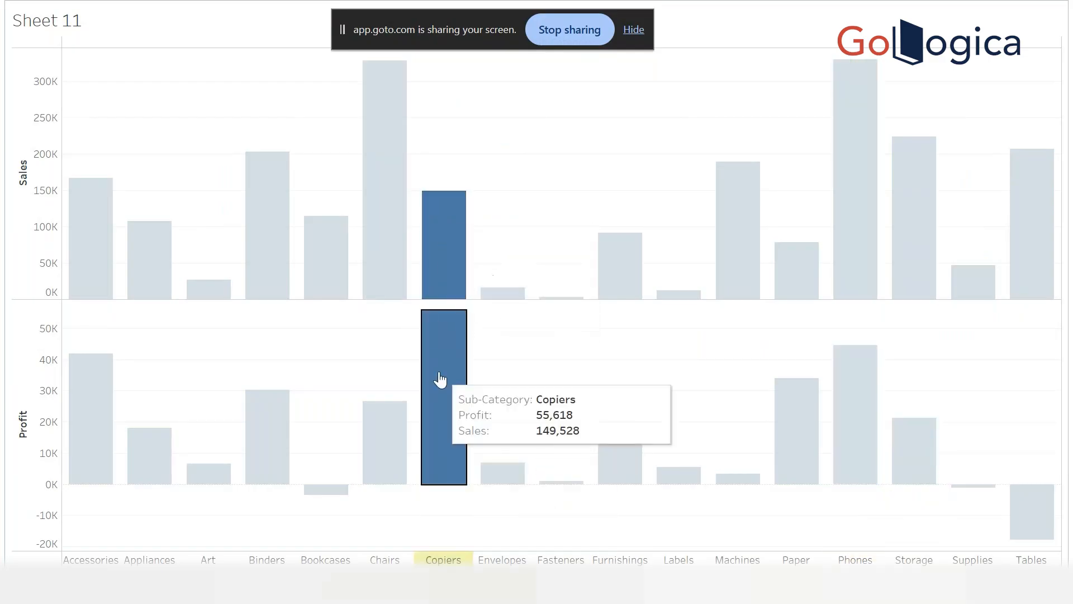
{"action": "left_click", "coordinate": [699, 335]}
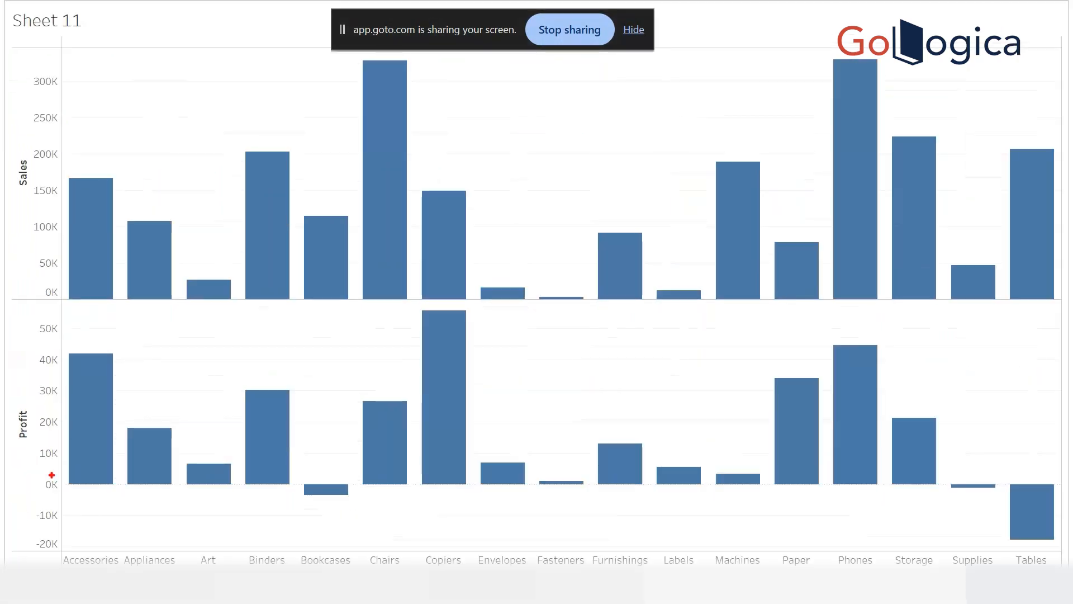
{"action": "mouse_move", "coordinate": [28, 405]}
{"action": "left_mouse_down"}
{"action": "mouse_move", "coordinate": [10, 437]}
{"action": "mouse_move", "coordinate": [34, 434]}
{"action": "mouse_move", "coordinate": [66, 315]}
{"action": "mouse_move", "coordinate": [40, 271]}
{"action": "mouse_move", "coordinate": [68, 268]}
{"action": "left_mouse_up"}
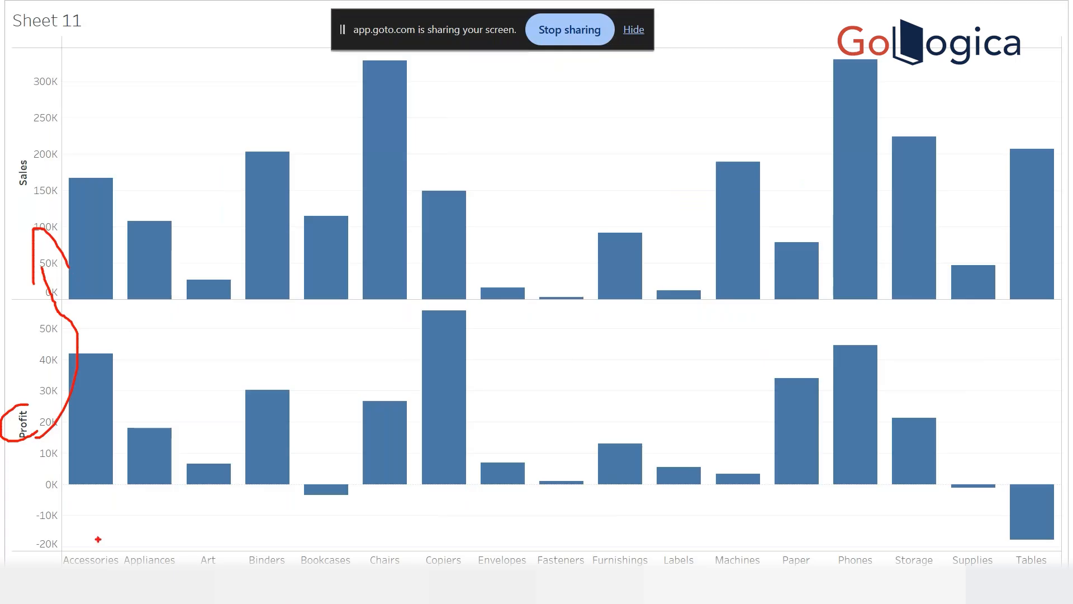
{"action": "key", "text": "Escape"}
{"action": "mouse_move", "coordinate": [152, 438]}
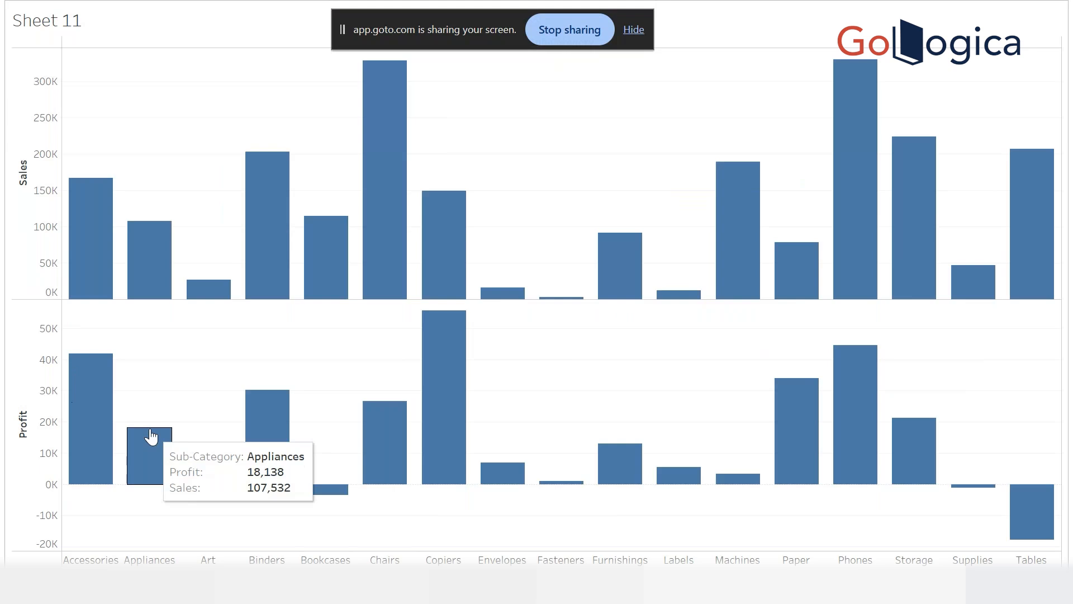
{"action": "key", "text": "Escape"}
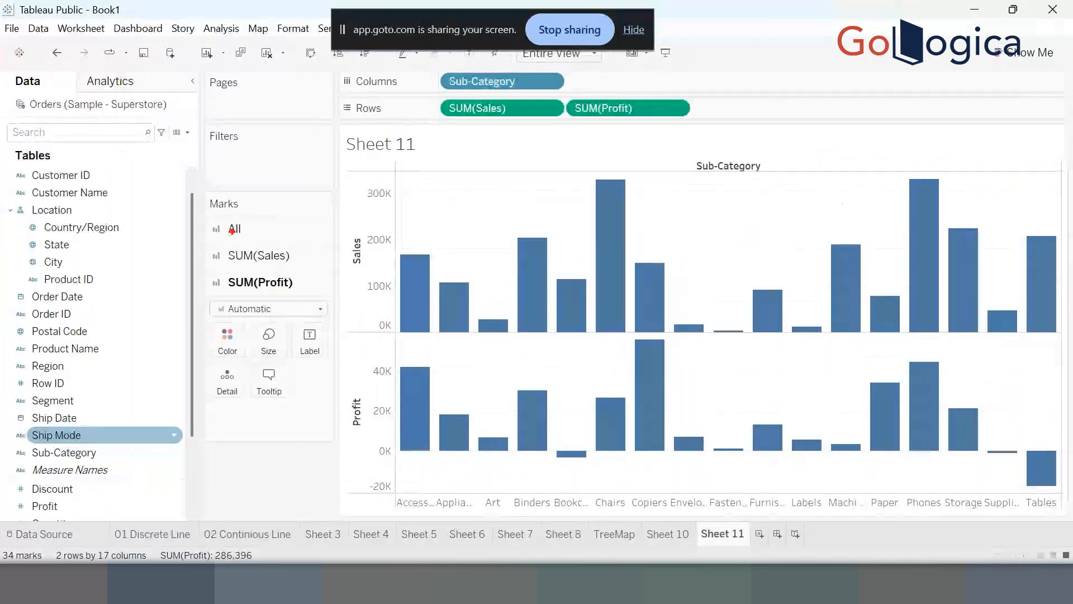
Take Profit off the rows to compare the Marks card with a single measure, and restore Profit beside Sales.
{"action": "left_click_drag", "start_coordinate": [616, 113], "coordinate": [257, 348]}
{"action": "mouse_move", "coordinate": [295, 178]}
{"action": "left_mouse_down"}
{"action": "mouse_move", "coordinate": [152, 181]}
{"action": "mouse_move", "coordinate": [364, 385]}
{"action": "mouse_move", "coordinate": [253, 145]}
{"action": "left_mouse_up"}
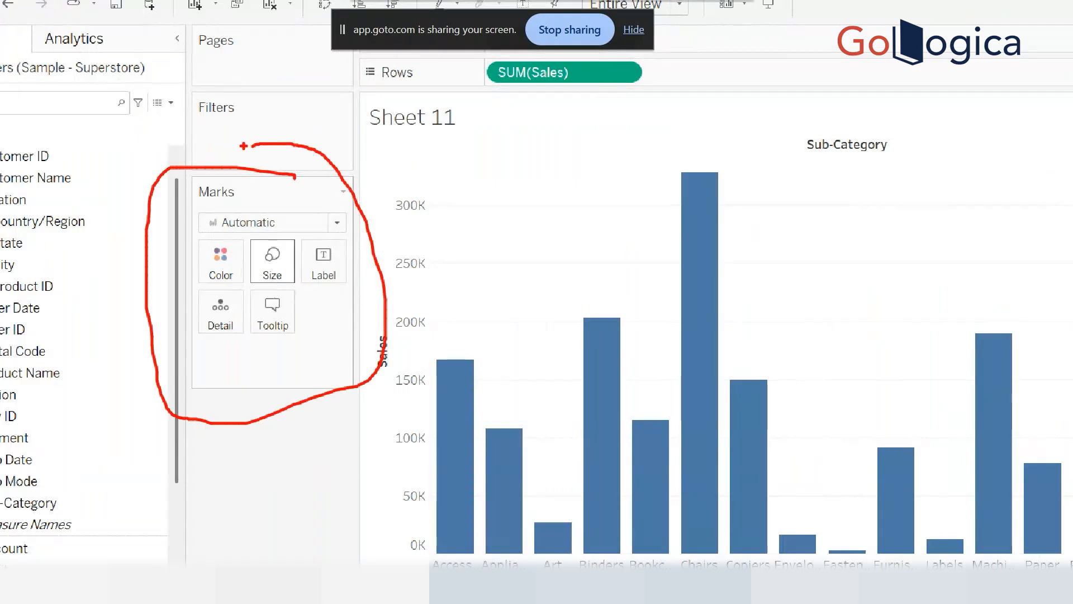
{"action": "key", "text": "Escape"}
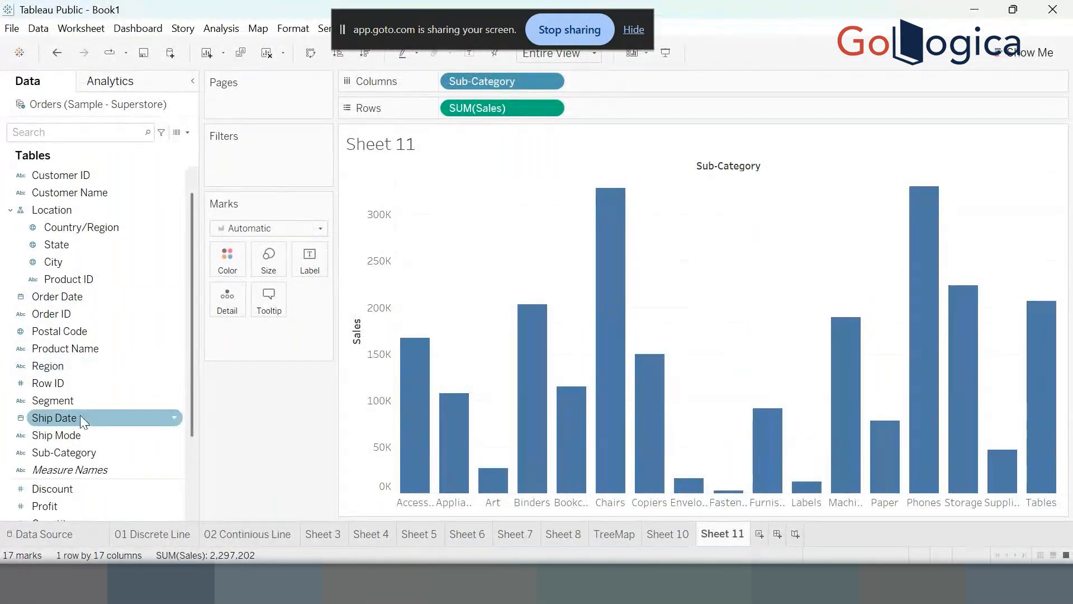
{"action": "scroll", "coordinate": [80, 454], "scroll_direction": "down", "scroll_amount": 1}
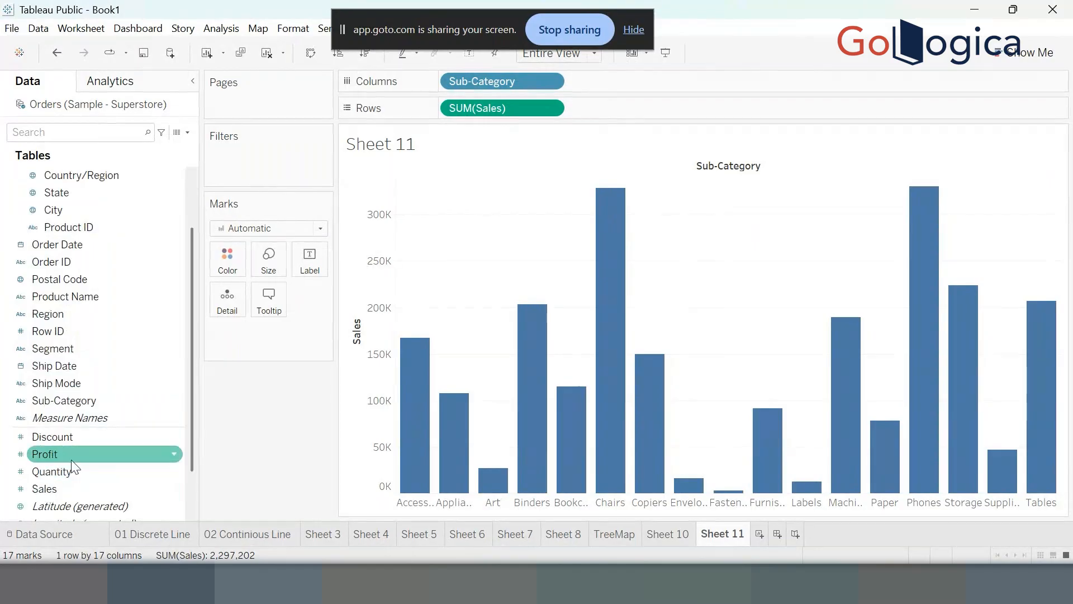
{"action": "double_click", "coordinate": [62, 452]}
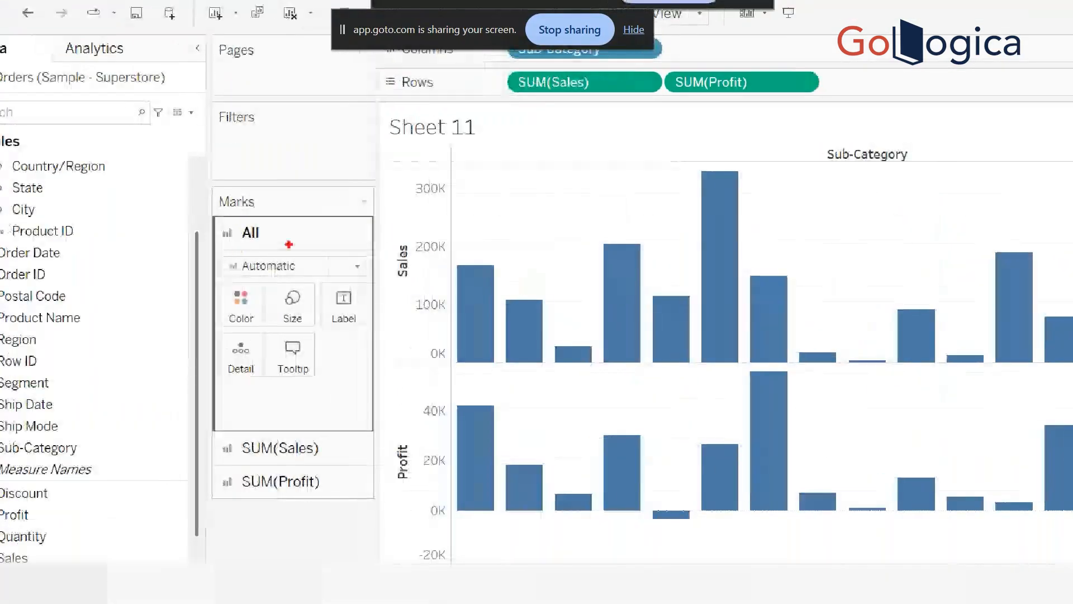
{"action": "left_click_drag", "start_coordinate": [265, 236], "coordinate": [286, 223]}
{"action": "left_click_drag", "start_coordinate": [265, 403], "coordinate": [305, 387]}
{"action": "left_click_drag", "start_coordinate": [316, 482], "coordinate": [351, 462]}
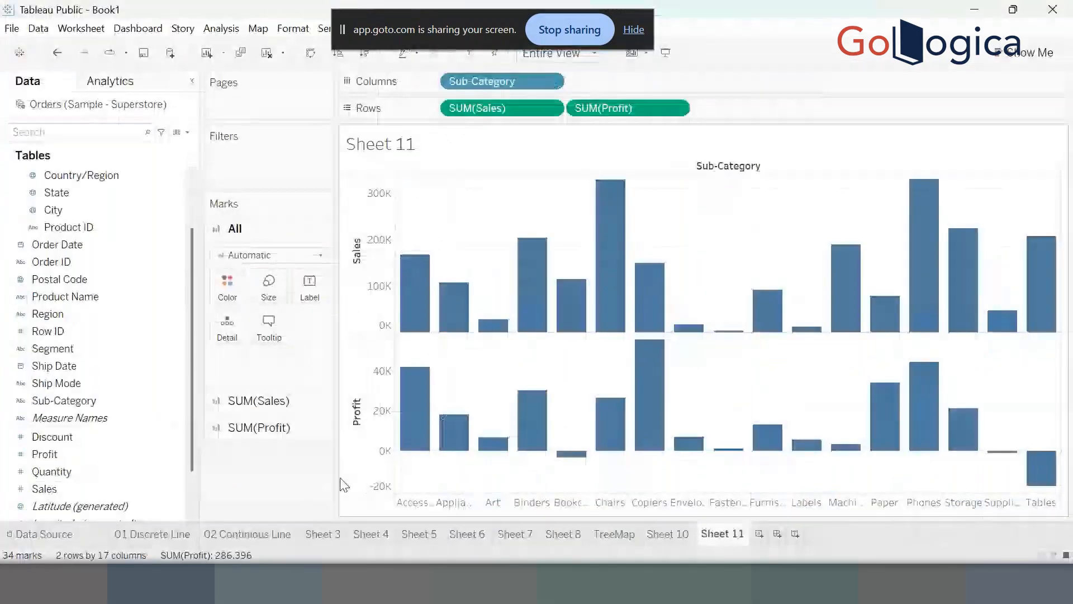
Examine the separate Marks settings for SUM(Sales) and SUM(Profit) and the axis each one controls.
{"action": "left_click", "coordinate": [253, 401]}
{"action": "left_click", "coordinate": [246, 420]}
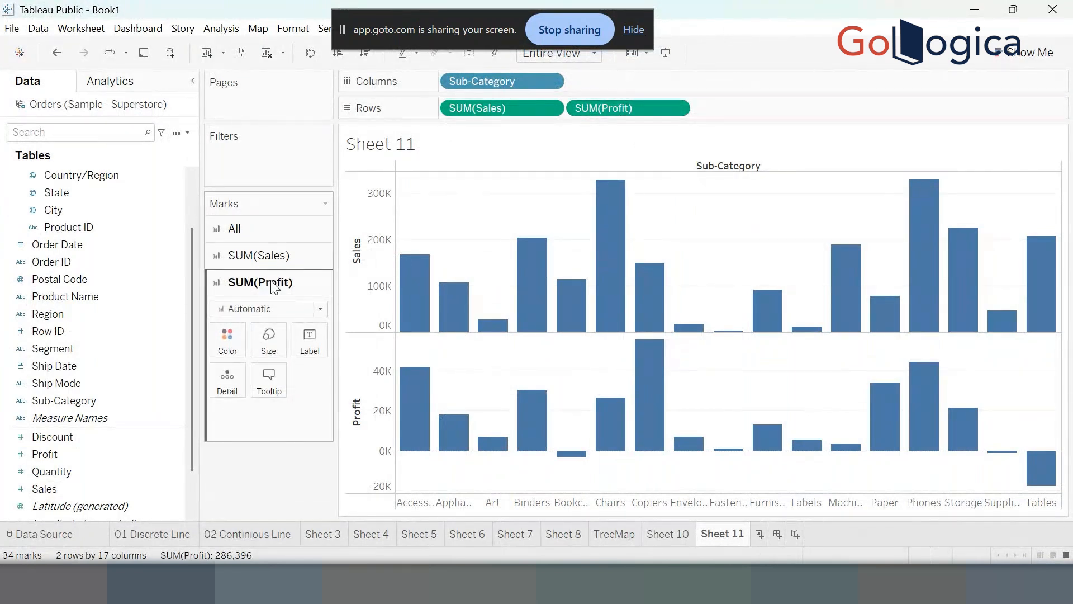
{"action": "left_click", "coordinate": [373, 369]}
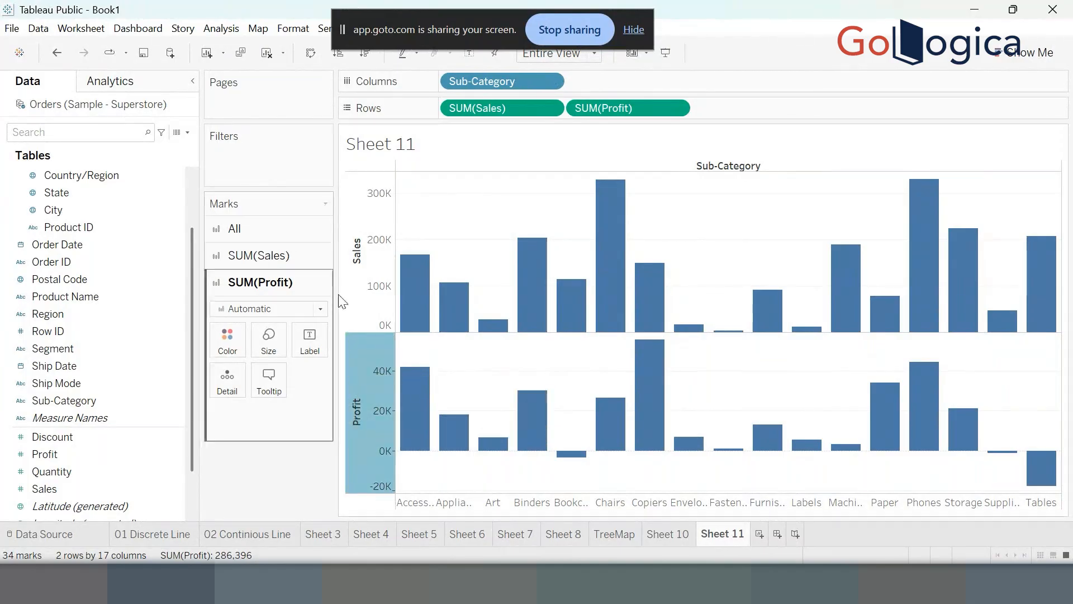
{"action": "left_click", "coordinate": [249, 256]}
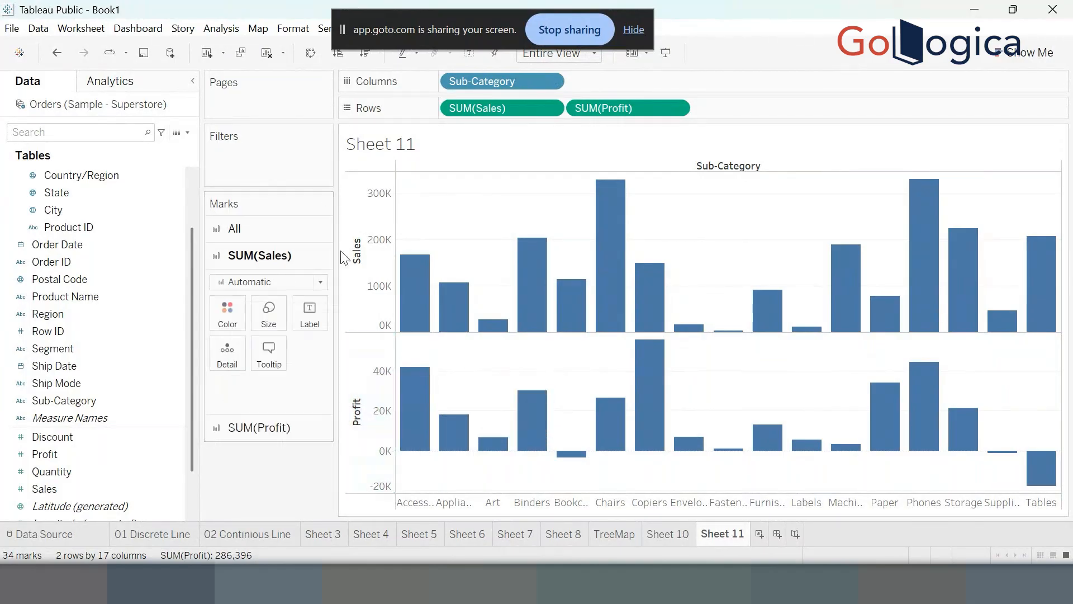
{"action": "left_click", "coordinate": [371, 230]}
Try bright blue and dark blue on the bars of both measures, and restore the original medium blue.
{"action": "left_click", "coordinate": [273, 229]}
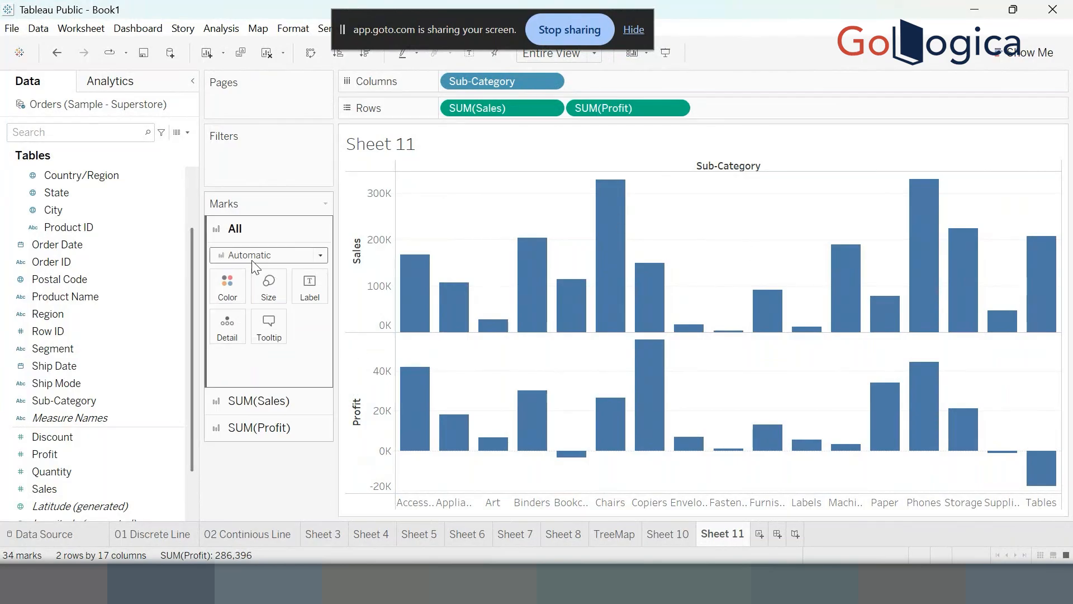
{"action": "left_click", "coordinate": [240, 286]}
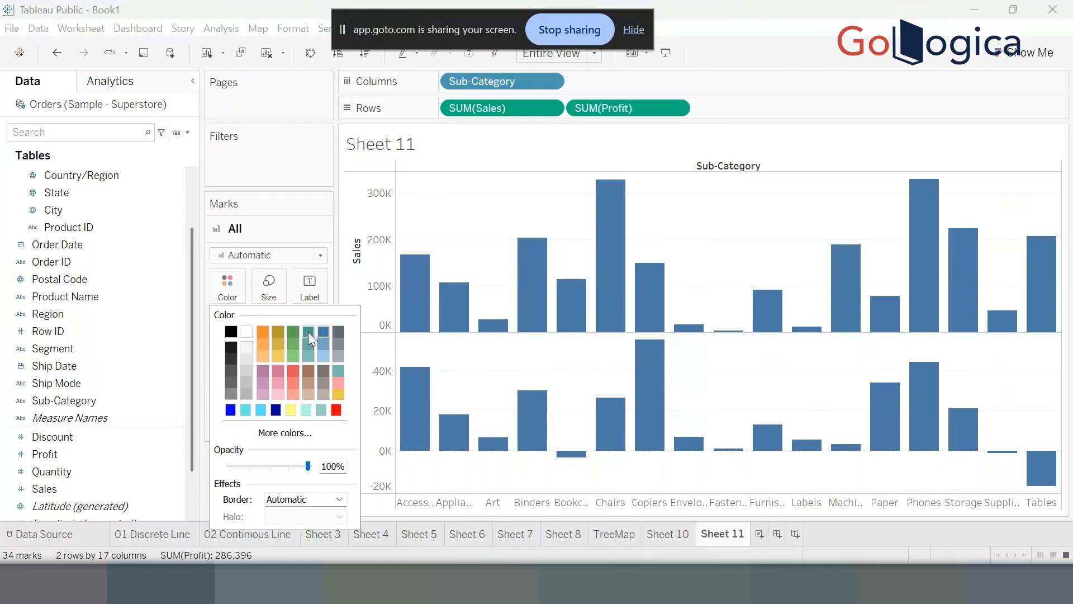
{"action": "left_click", "coordinate": [230, 410]}
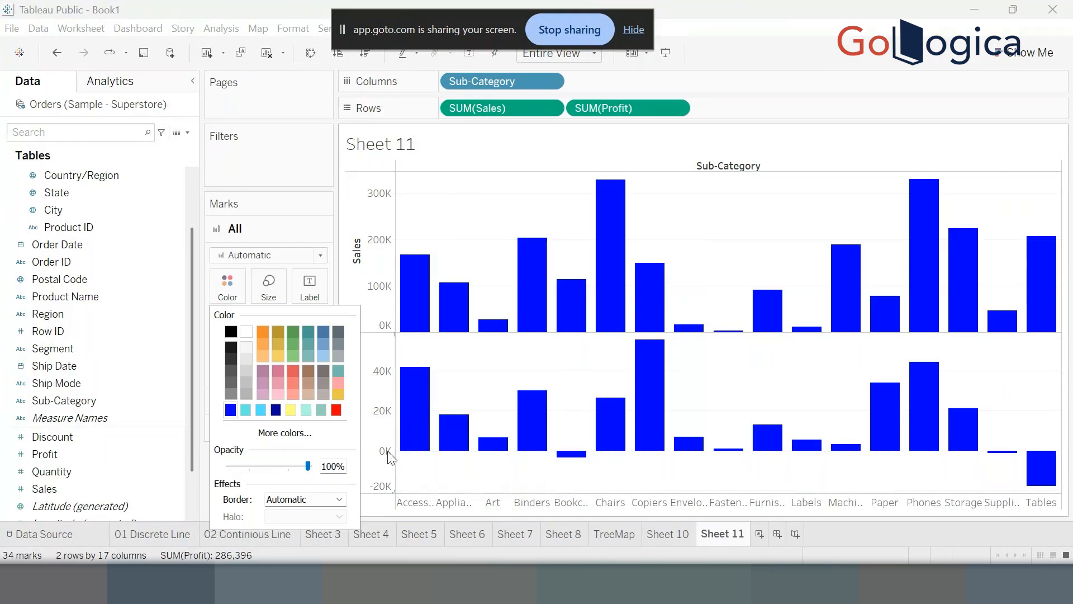
{"action": "left_click", "coordinate": [276, 410]}
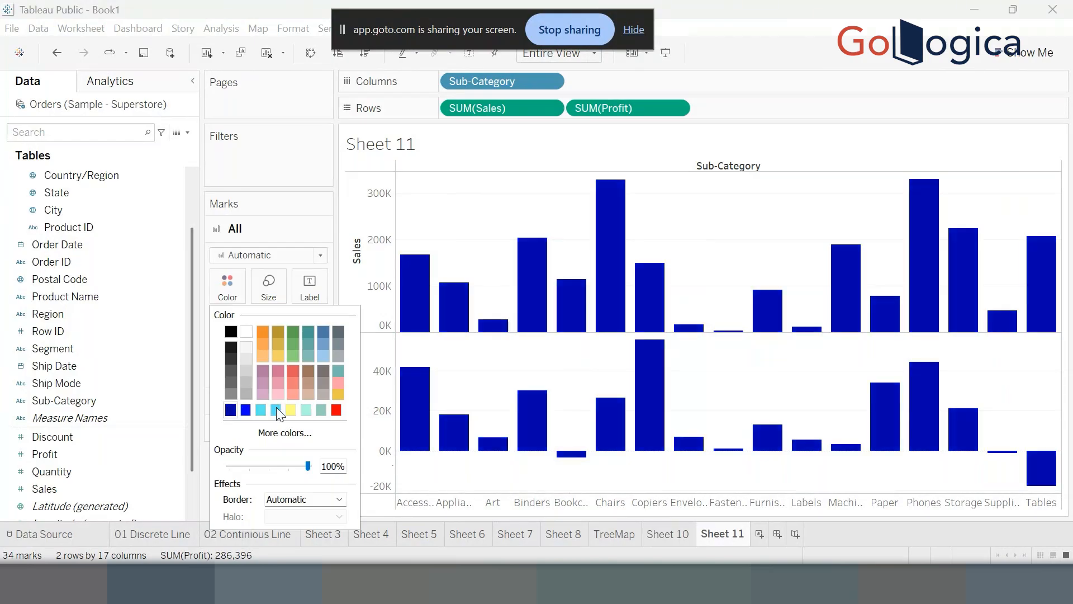
{"action": "left_click", "coordinate": [323, 331]}
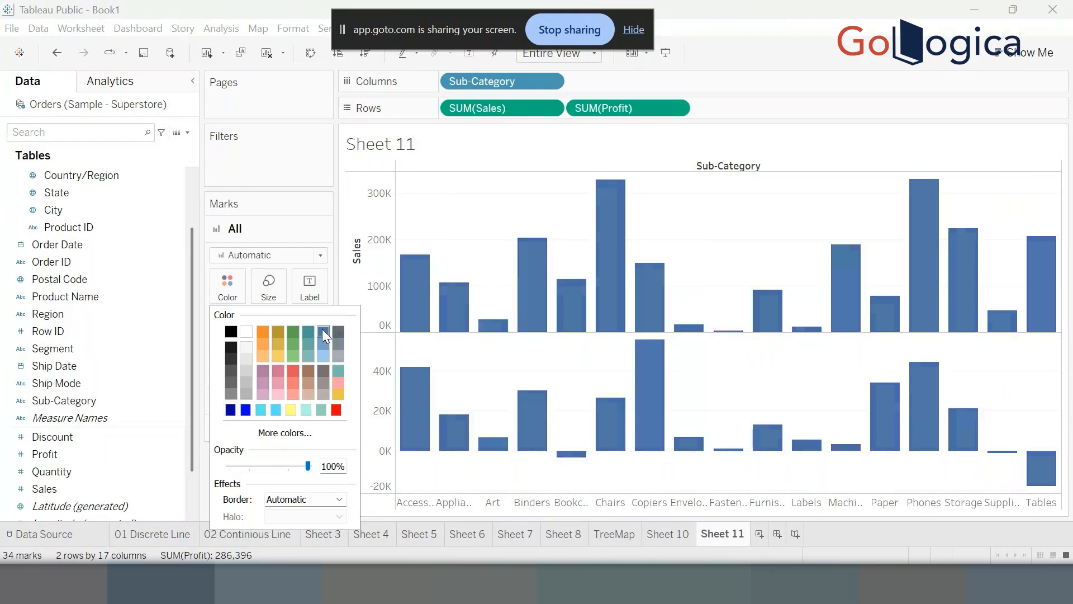
{"action": "left_click", "coordinate": [453, 192]}
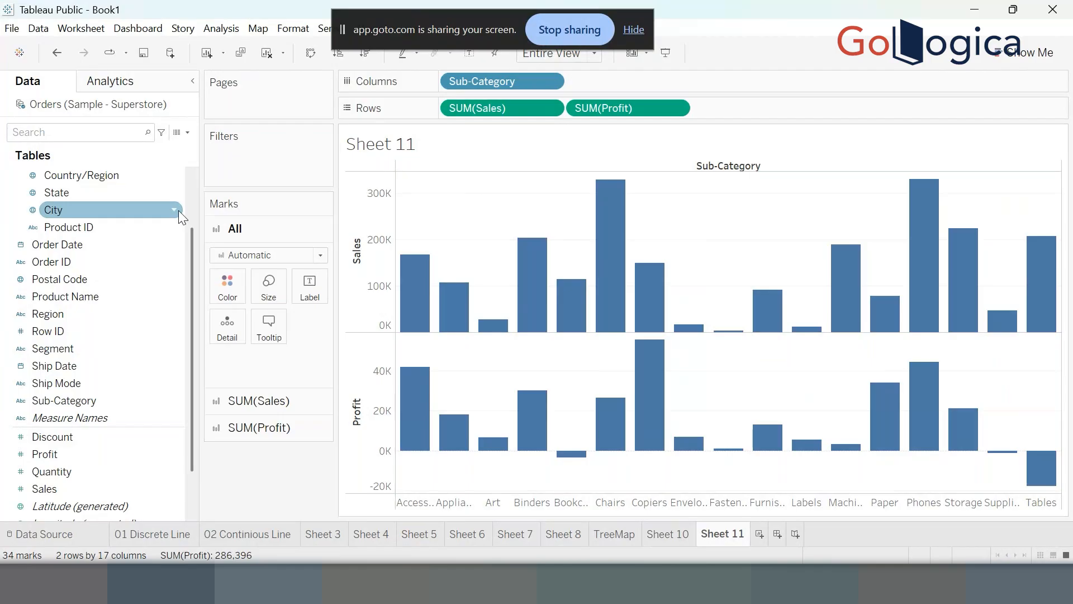
Examine the Sub-Category column field and the Sales and Profit row fields that make up the chart.
{"action": "left_click_drag", "start_coordinate": [494, 78], "coordinate": [495, 81]}
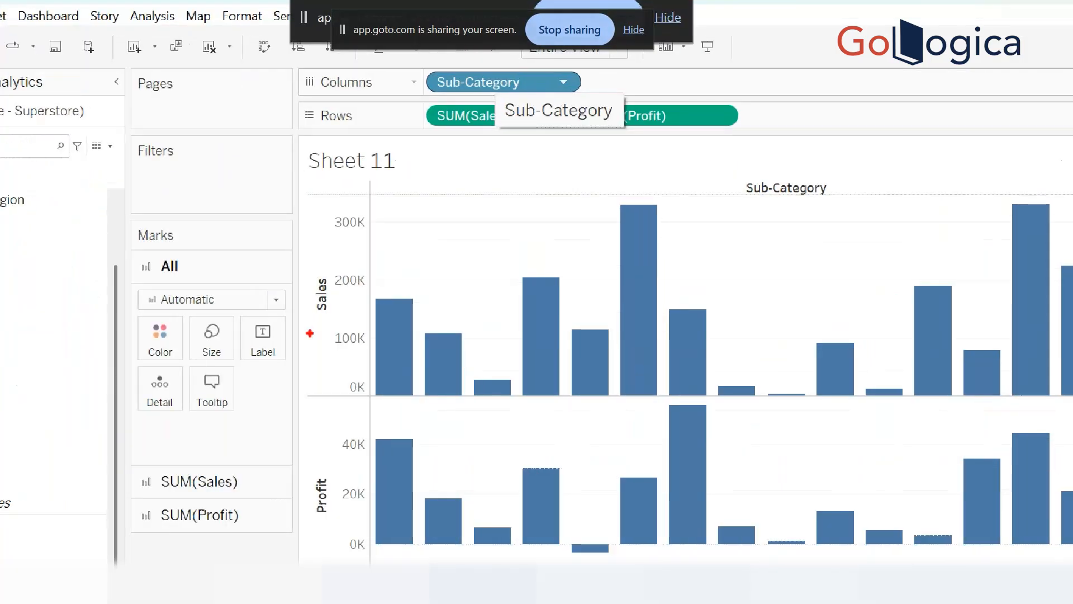
{"action": "left_click_drag", "start_coordinate": [310, 330], "coordinate": [326, 308]}
{"action": "mouse_move", "coordinate": [309, 550]}
{"action": "left_mouse_down"}
{"action": "mouse_move", "coordinate": [336, 491]}
{"action": "mouse_move", "coordinate": [315, 461]}
{"action": "mouse_move", "coordinate": [286, 561]}
{"action": "left_mouse_up"}
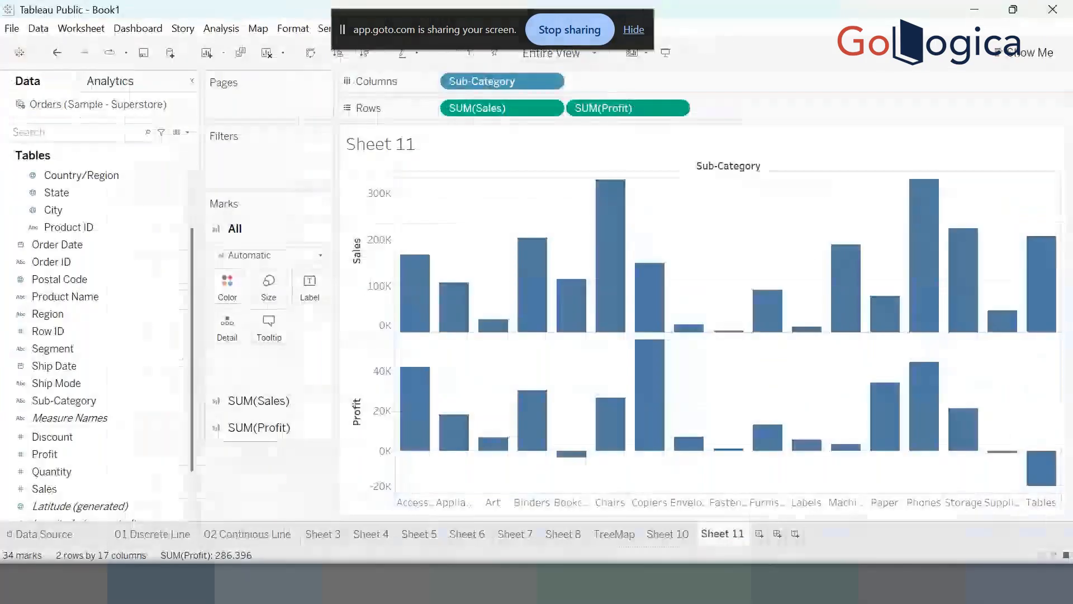
{"action": "left_click", "coordinate": [532, 101]}
{"action": "left_click", "coordinate": [666, 106]}
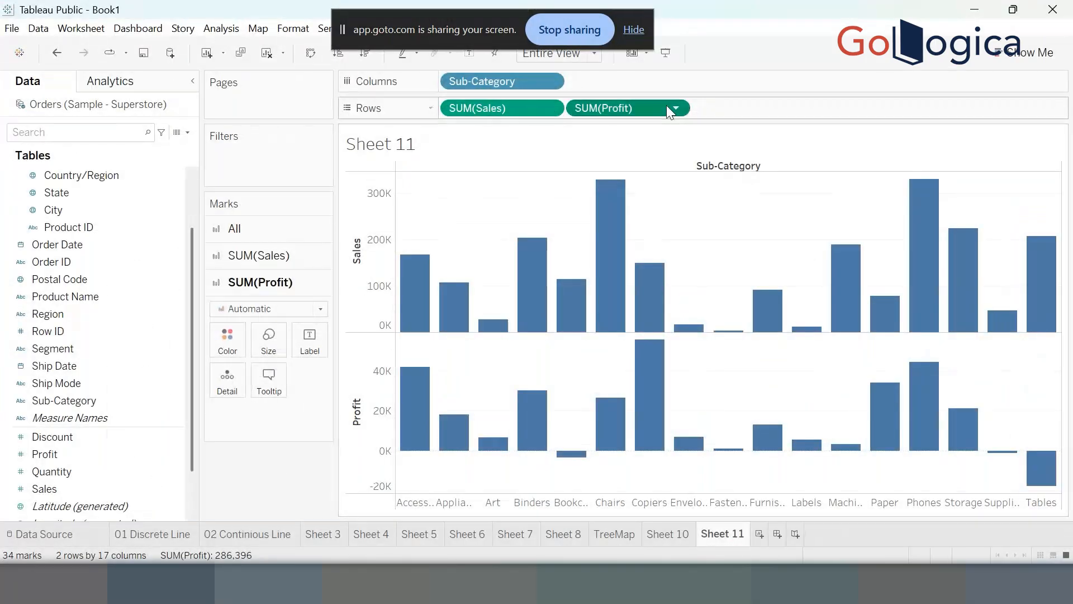
Inspect the Profit and Sales tooltip of the Tables bar and compare its bars in both panes.
{"action": "mouse_move", "coordinate": [1031, 246]}
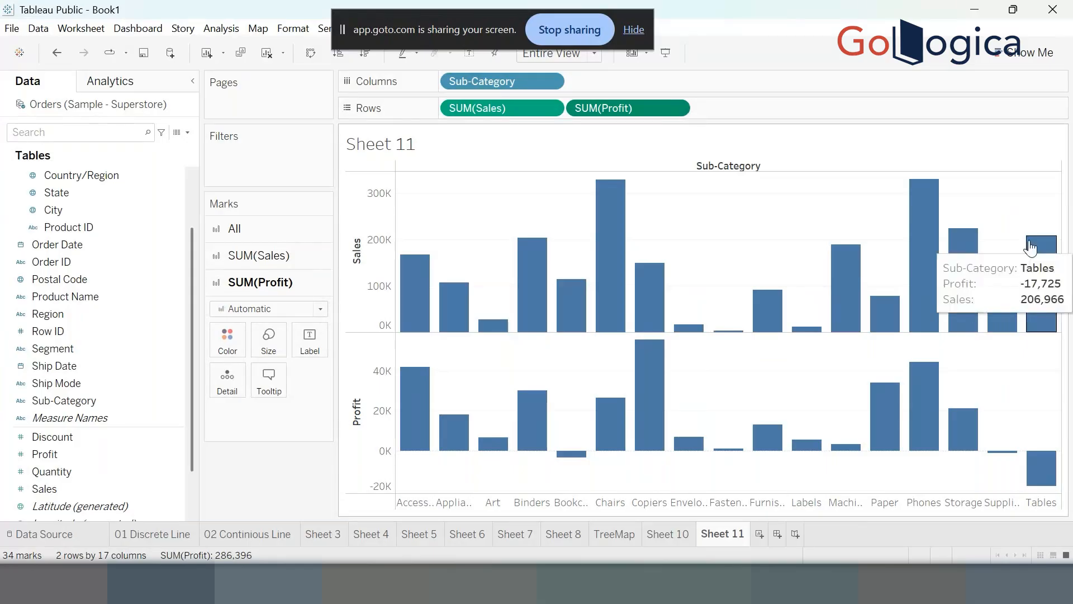
{"action": "key", "text": "ctrl+1"}
{"action": "left_click", "coordinate": [1070, 207]}
{"action": "left_click_drag", "start_coordinate": [1061, 159], "coordinate": [1053, 554]}
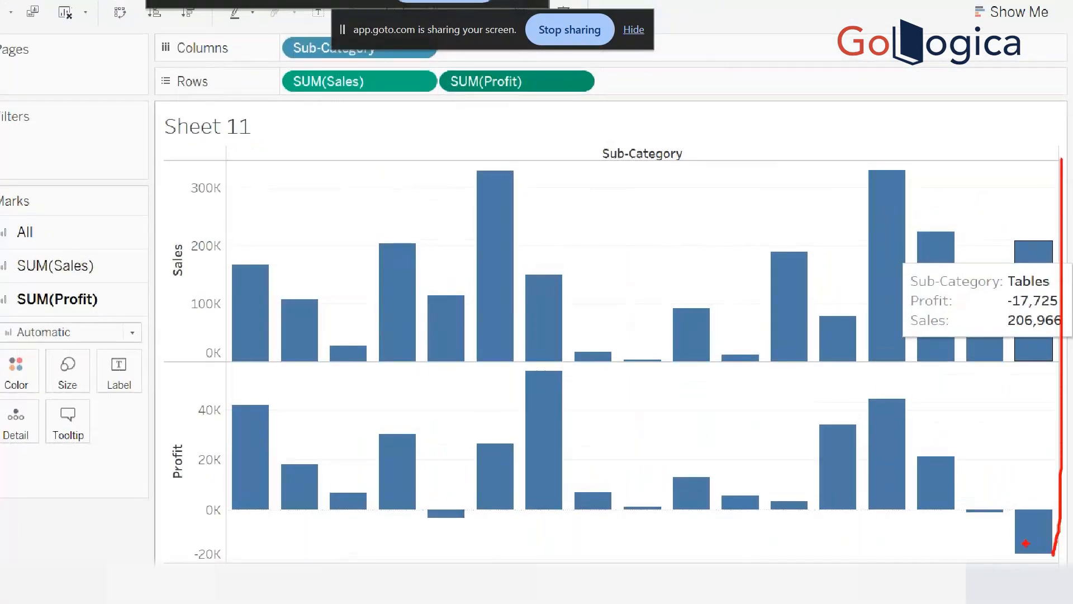
Compare the available options of the SUM(Sales) and SUM(Profit) row fields, including Dual Axis.
{"action": "key", "text": "Escape"}
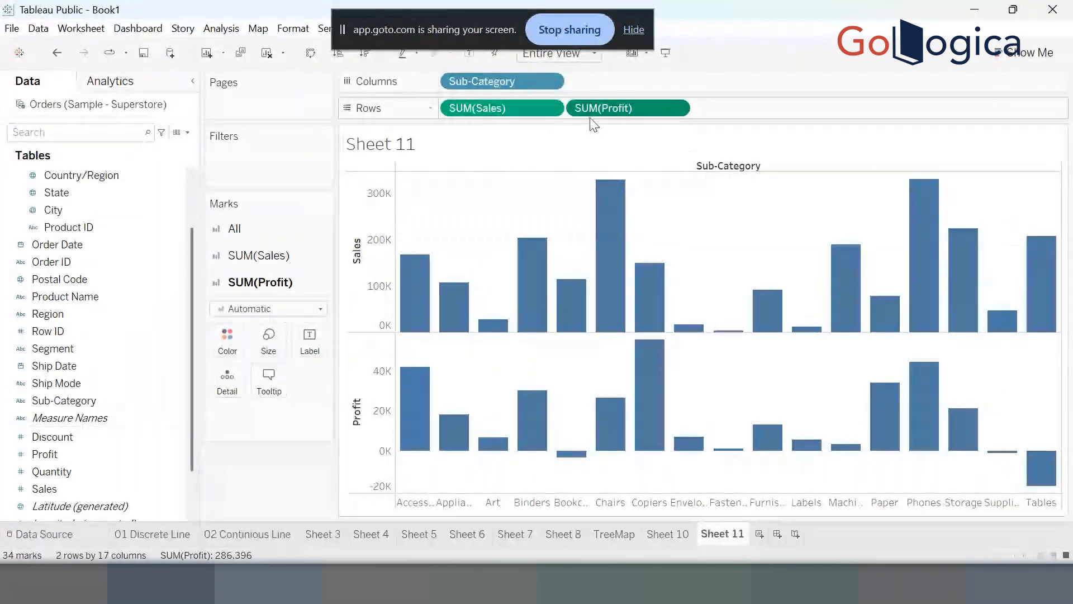
{"action": "left_click", "coordinate": [550, 109]}
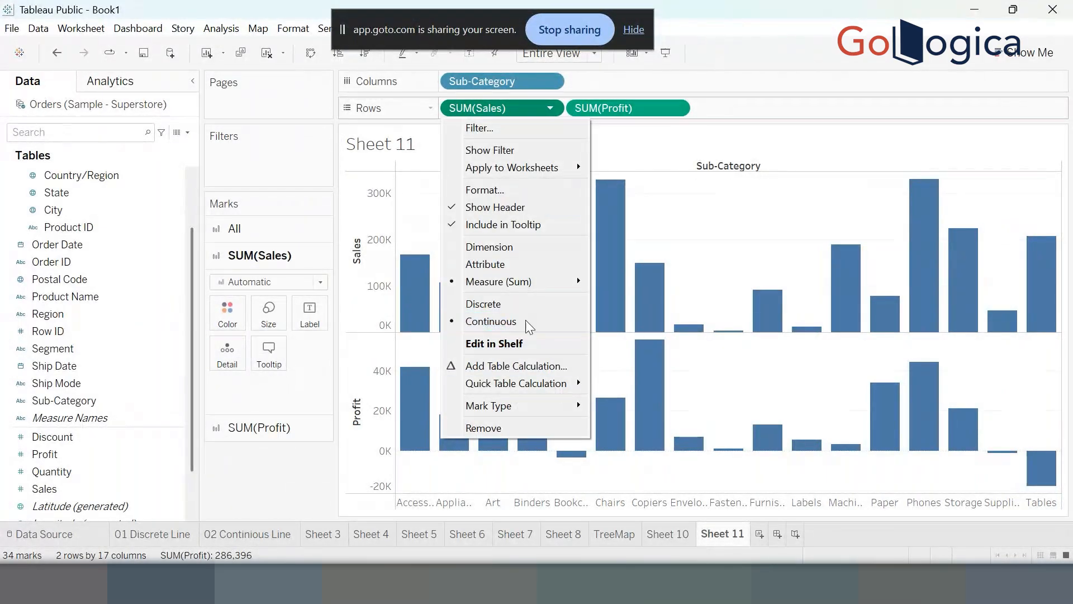
{"action": "left_click", "coordinate": [677, 110]}
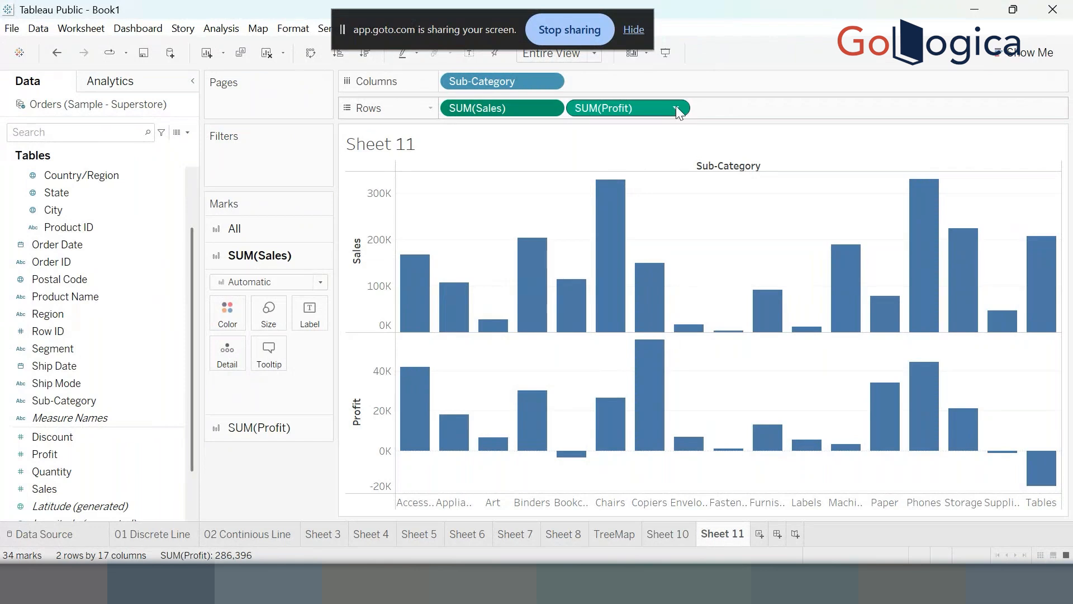
{"action": "left_click", "coordinate": [677, 109]}
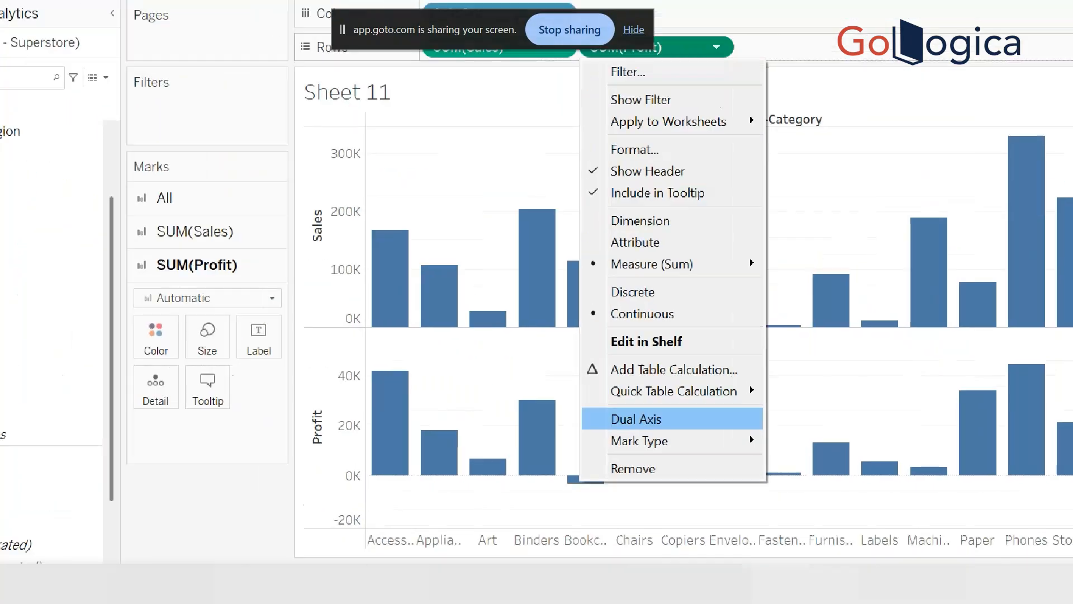
{"action": "left_click_drag", "start_coordinate": [355, 159], "coordinate": [356, 297]}
{"action": "left_click_drag", "start_coordinate": [387, 555], "coordinate": [695, 563]}
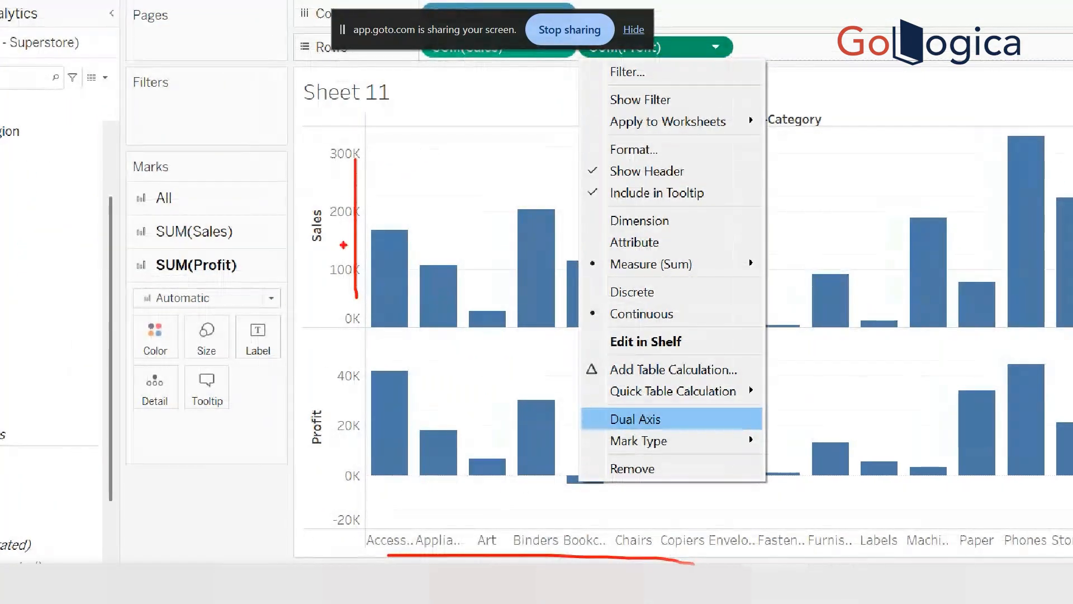
{"action": "left_click_drag", "start_coordinate": [696, 547], "coordinate": [693, 562]}
{"action": "left_click_drag", "start_coordinate": [324, 265], "coordinate": [305, 317]}
{"action": "left_click_drag", "start_coordinate": [299, 282], "coordinate": [314, 295]}
{"action": "right_click", "coordinate": [314, 294]}
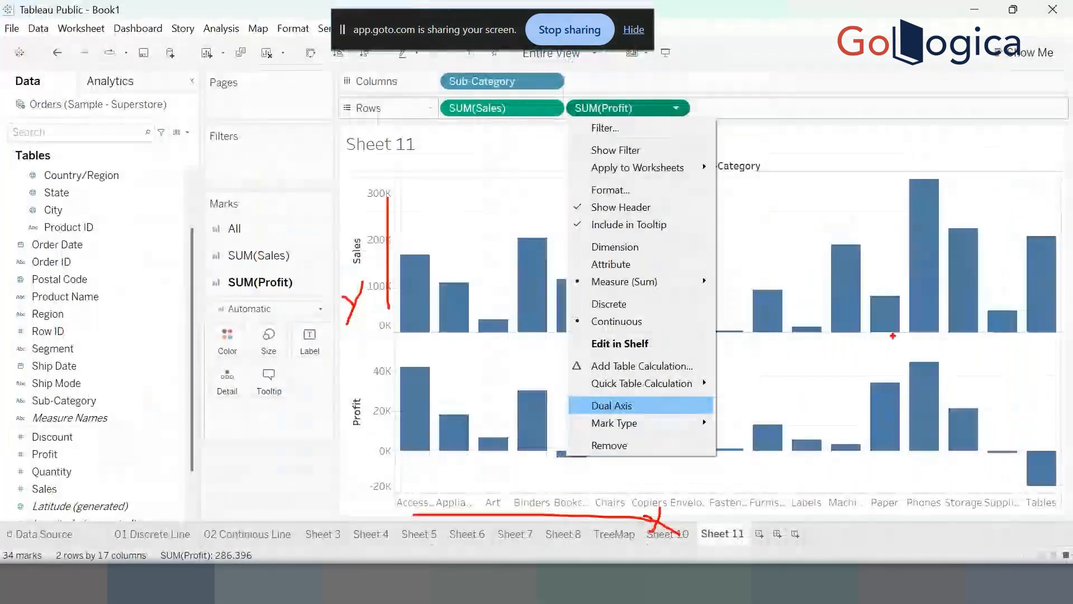
{"action": "left_click_drag", "start_coordinate": [1040, 172], "coordinate": [1048, 474]}
{"action": "left_click_drag", "start_coordinate": [1035, 196], "coordinate": [1009, 243]}
{"action": "left_click_drag", "start_coordinate": [1009, 200], "coordinate": [1022, 218]}
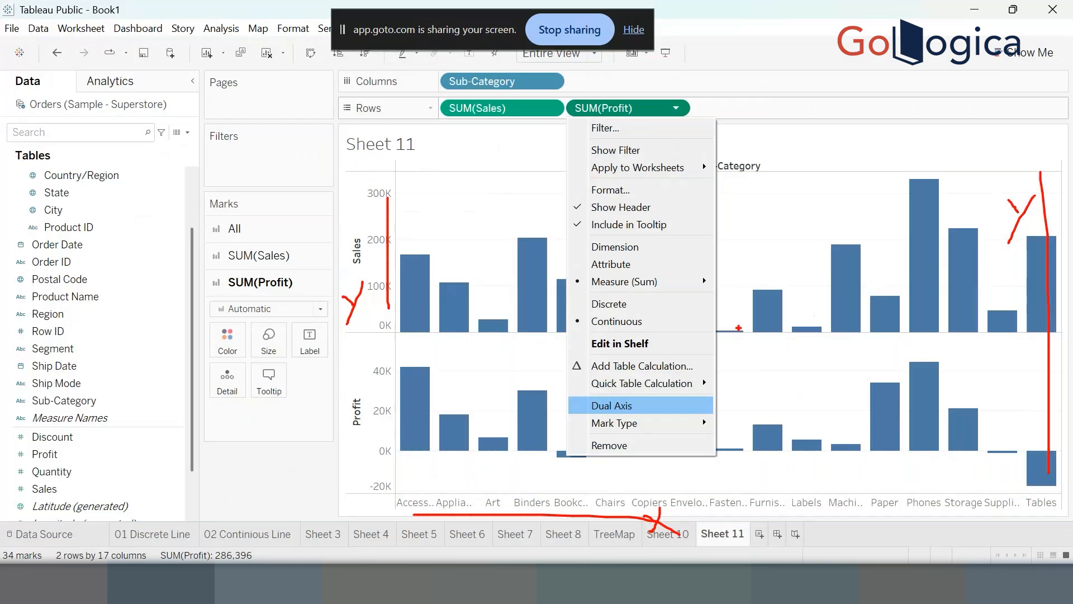
{"action": "mouse_move", "coordinate": [646, 398]}
{"action": "left_mouse_down"}
{"action": "mouse_move", "coordinate": [631, 395]}
{"action": "mouse_move", "coordinate": [650, 411]}
{"action": "mouse_move", "coordinate": [637, 400]}
{"action": "left_mouse_up"}
{"action": "key", "text": "Escape"}
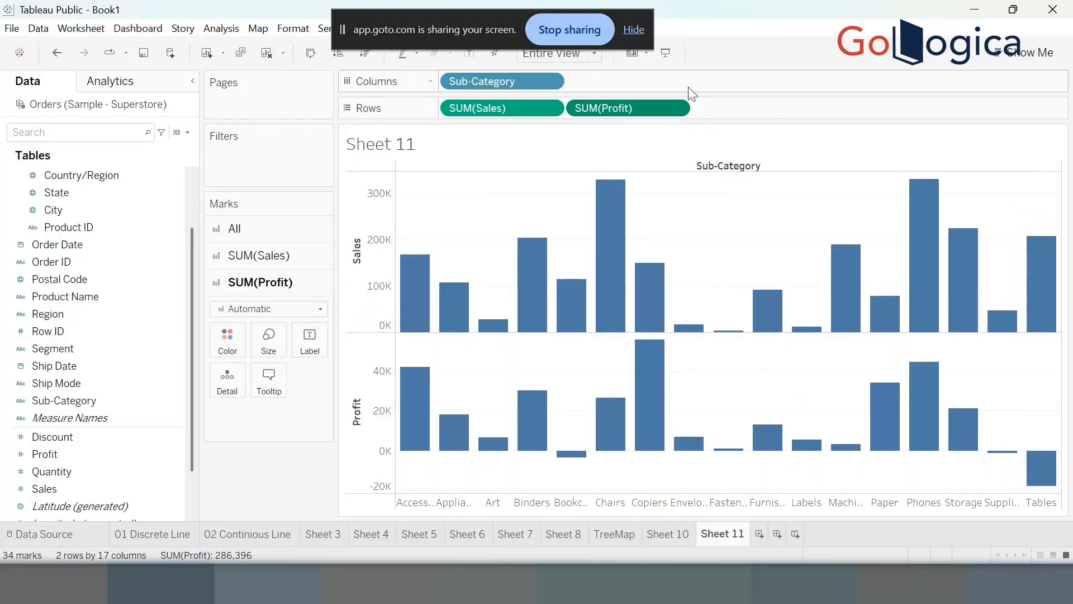
Combine SUM(Sales) and SUM(Profit) on a dual axis and set the Sales mark type to Bar.
{"action": "left_click", "coordinate": [677, 108]}
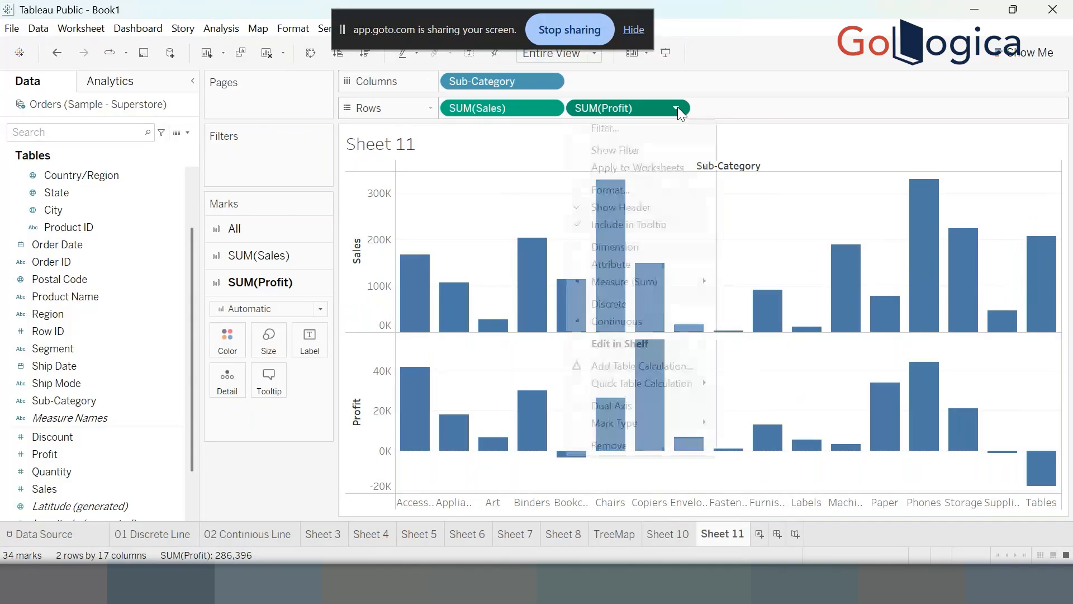
{"action": "left_click", "coordinate": [648, 406]}
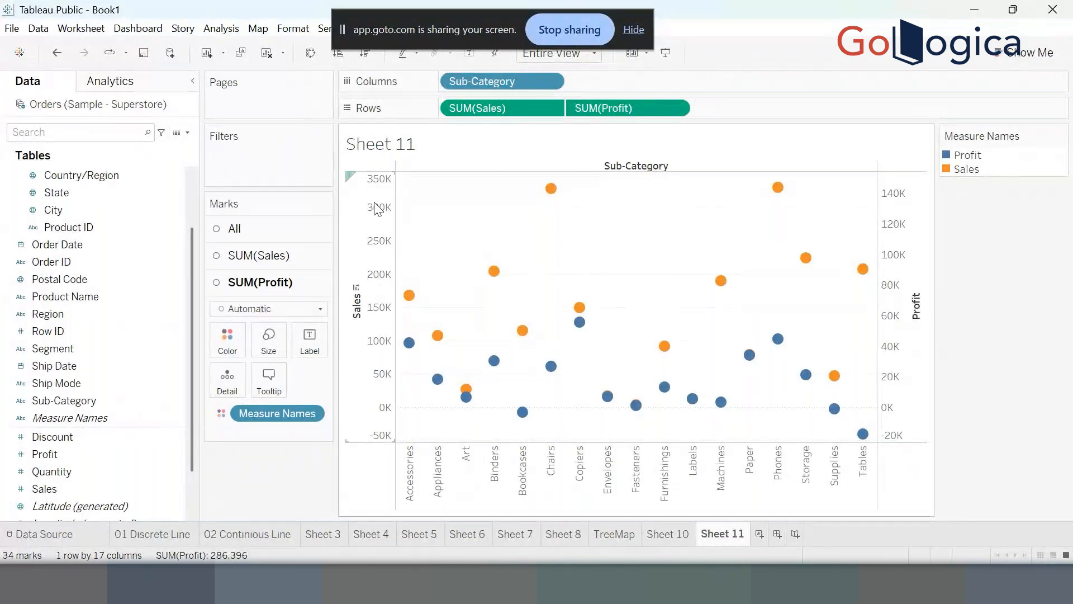
{"action": "left_click", "coordinate": [277, 237]}
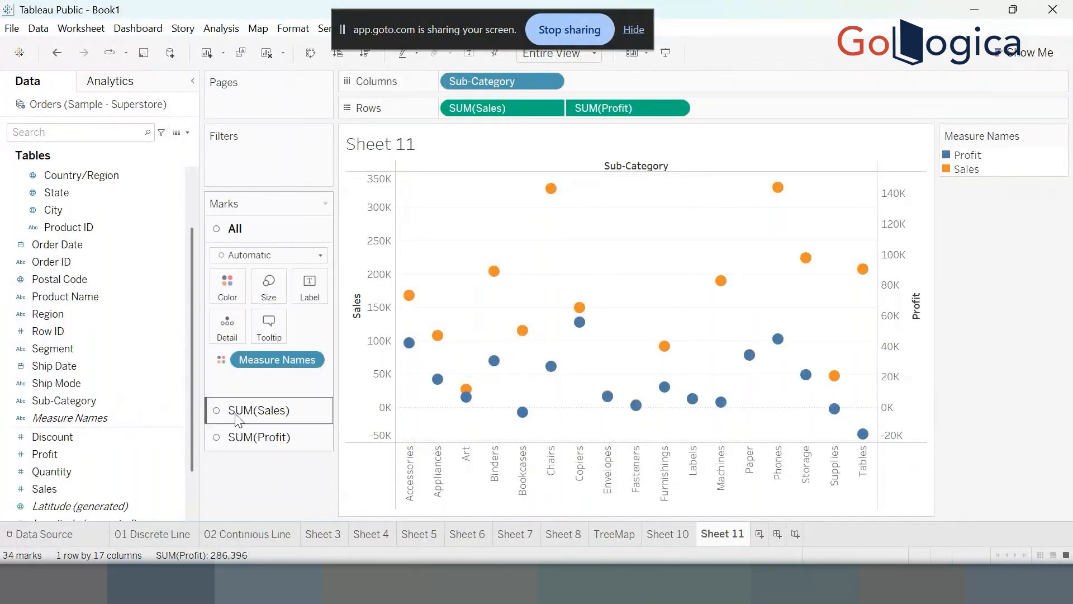
{"action": "left_click", "coordinate": [255, 413]}
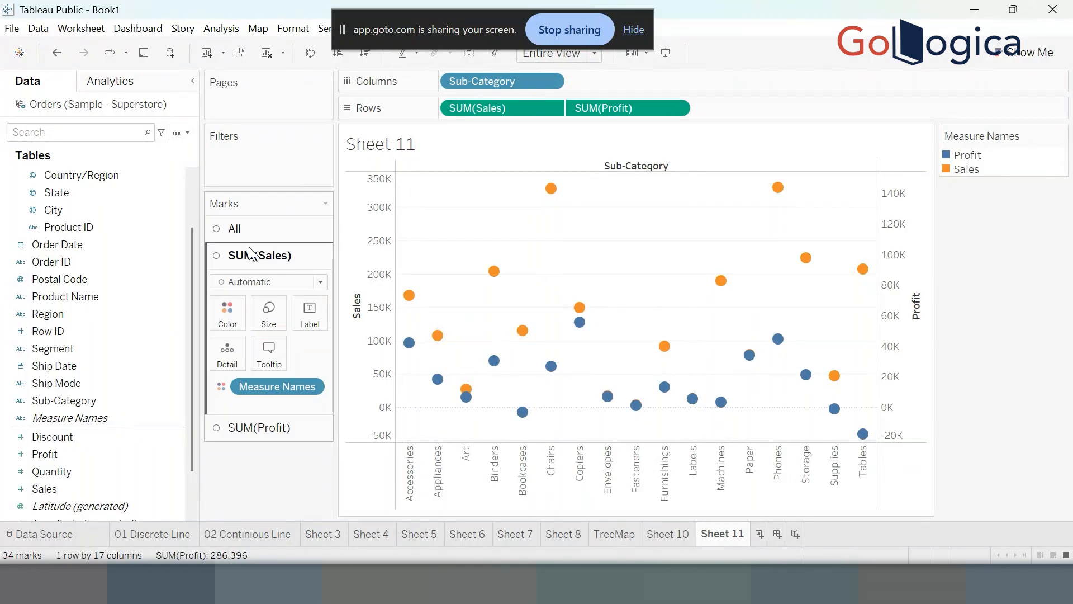
{"action": "left_click", "coordinate": [288, 282]}
{"action": "left_click", "coordinate": [227, 317]}
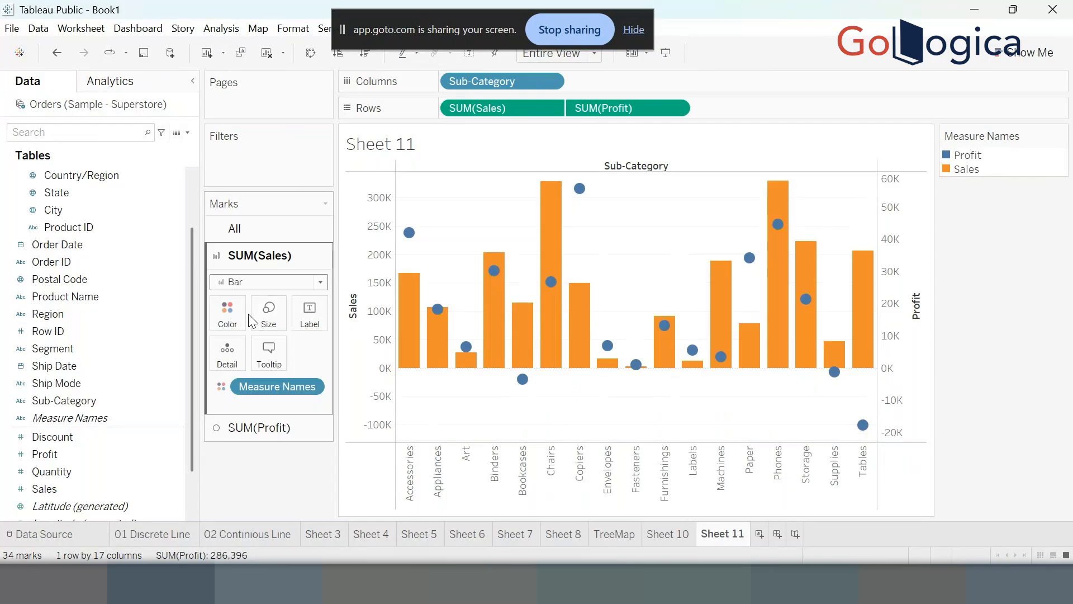
Assign blue from the Automatic palette to Sales in the Measure Names colors.
{"action": "left_click", "coordinate": [229, 318]}
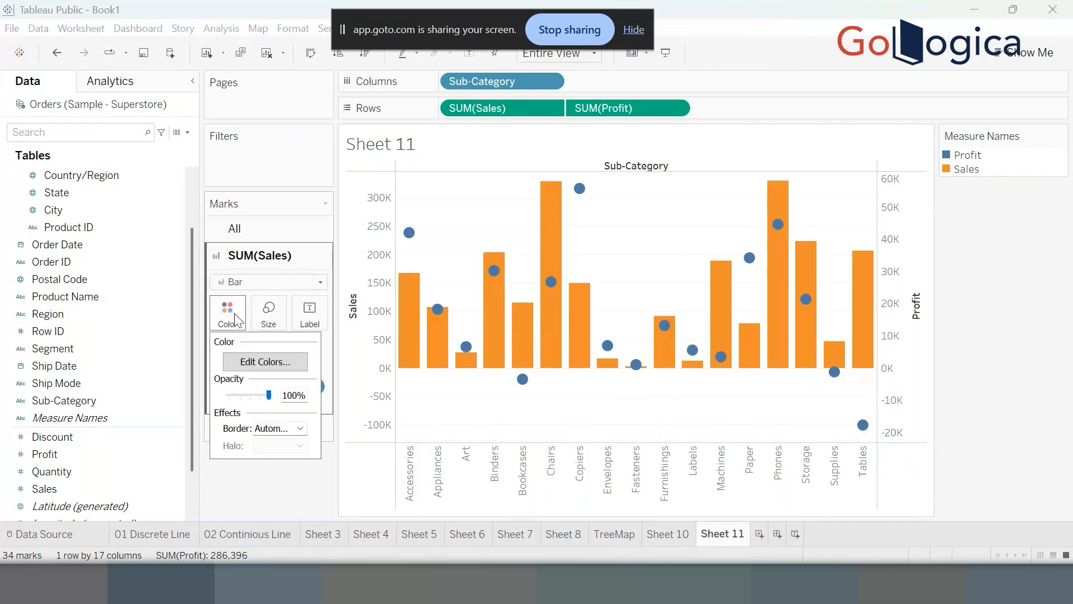
{"action": "left_click", "coordinate": [265, 362]}
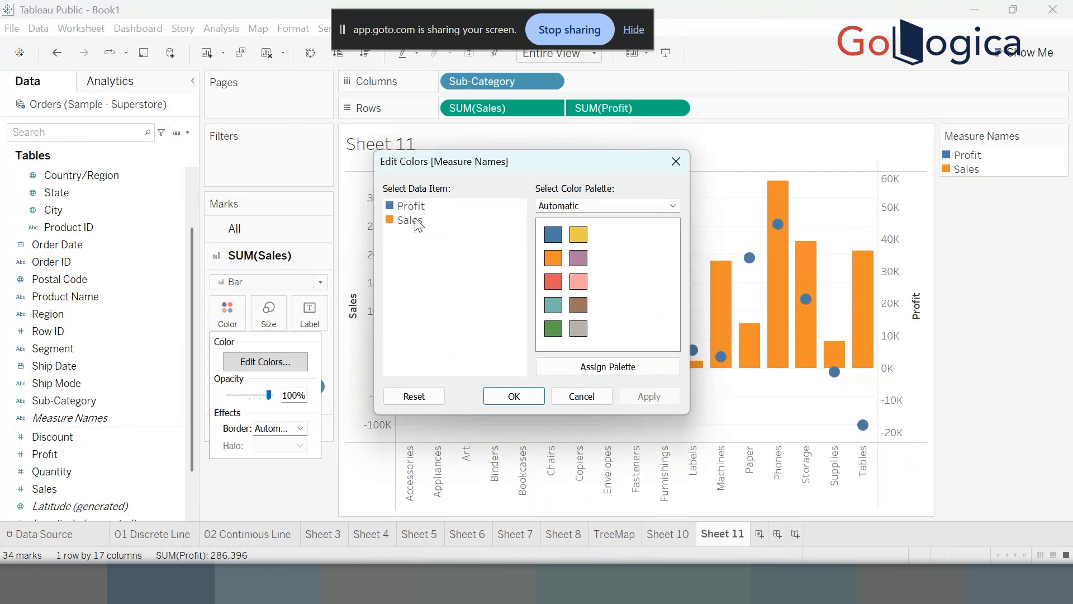
{"action": "left_click", "coordinate": [526, 398]}
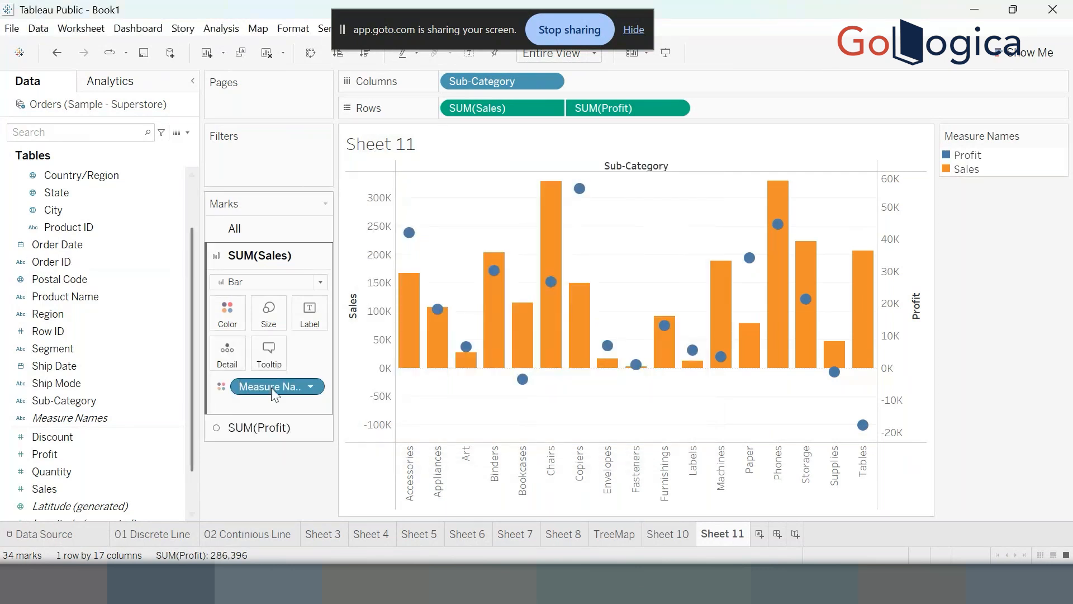
{"action": "left_click", "coordinate": [232, 321]}
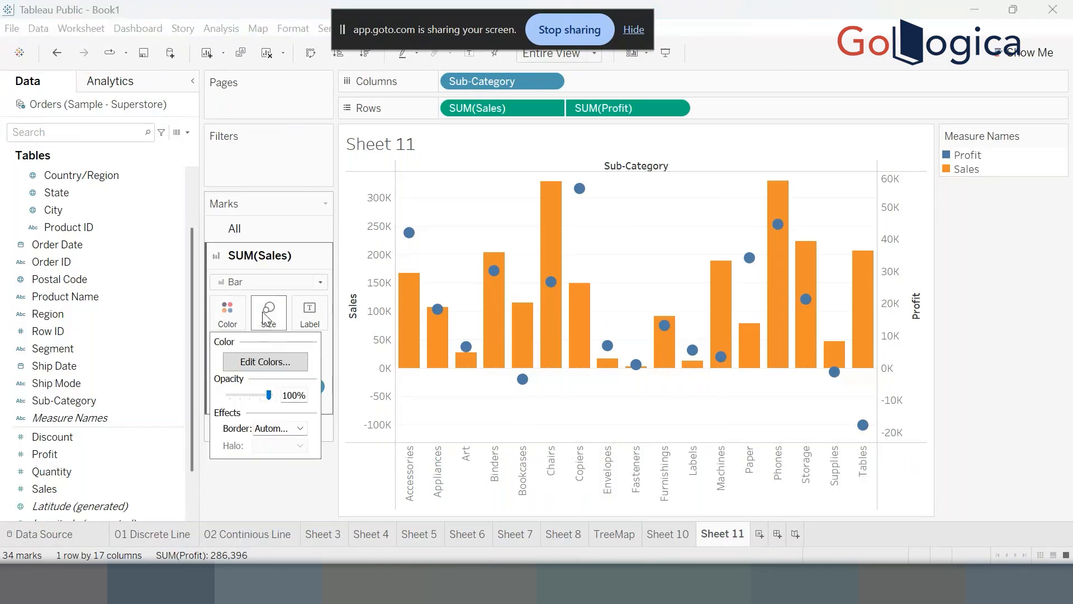
{"action": "left_click", "coordinate": [273, 364]}
{"action": "left_click", "coordinate": [410, 219]}
{"action": "left_click", "coordinate": [553, 234]}
{"action": "left_click", "coordinate": [646, 394]}
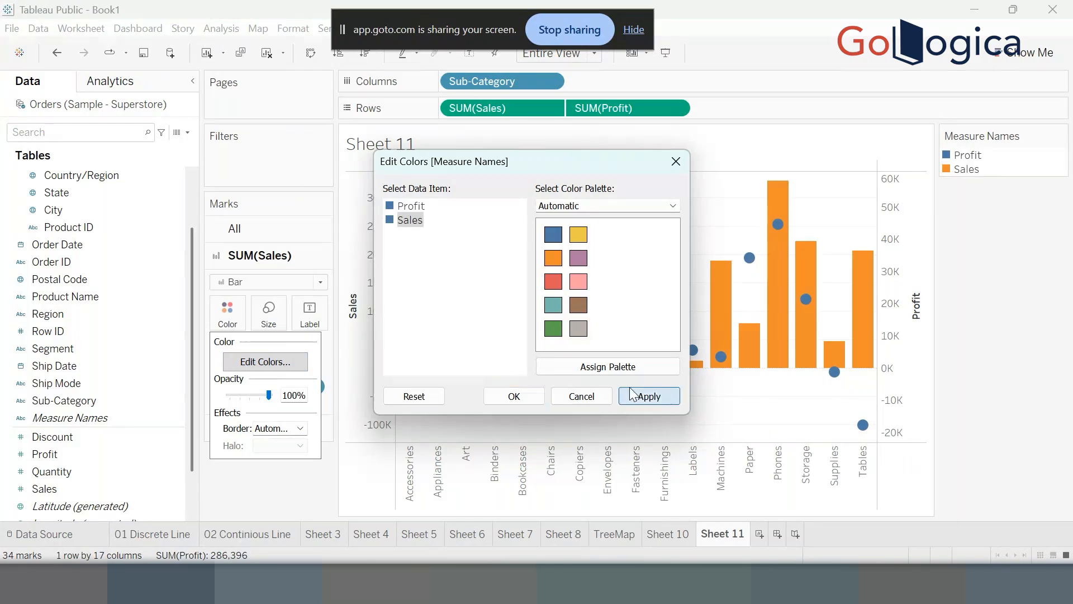
{"action": "left_click", "coordinate": [511, 395]}
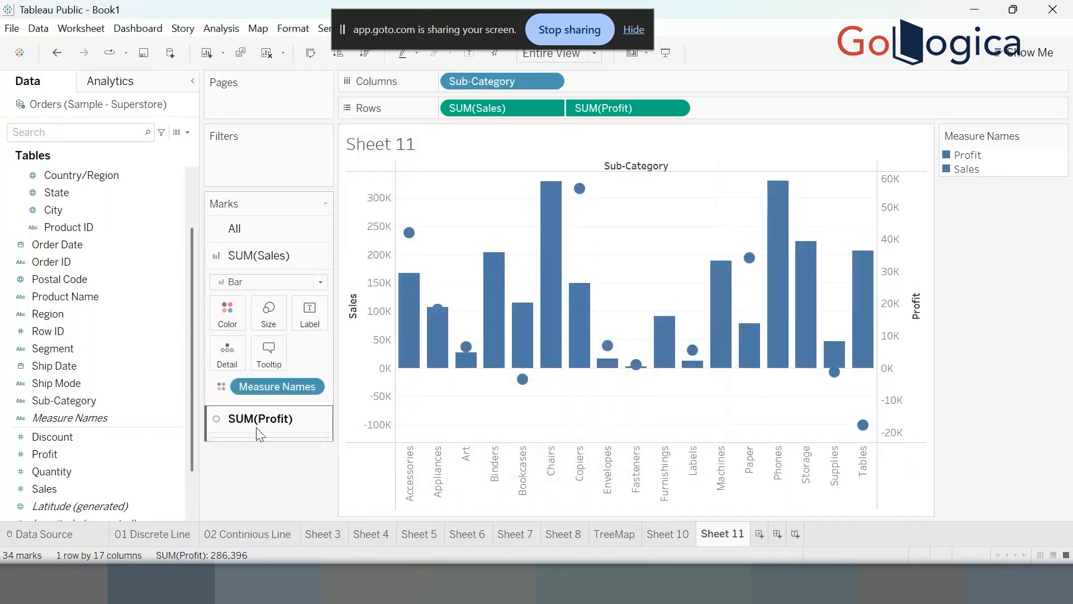
Set the mark type of SUM(Profit) to Line.
{"action": "left_click", "coordinate": [257, 431]}
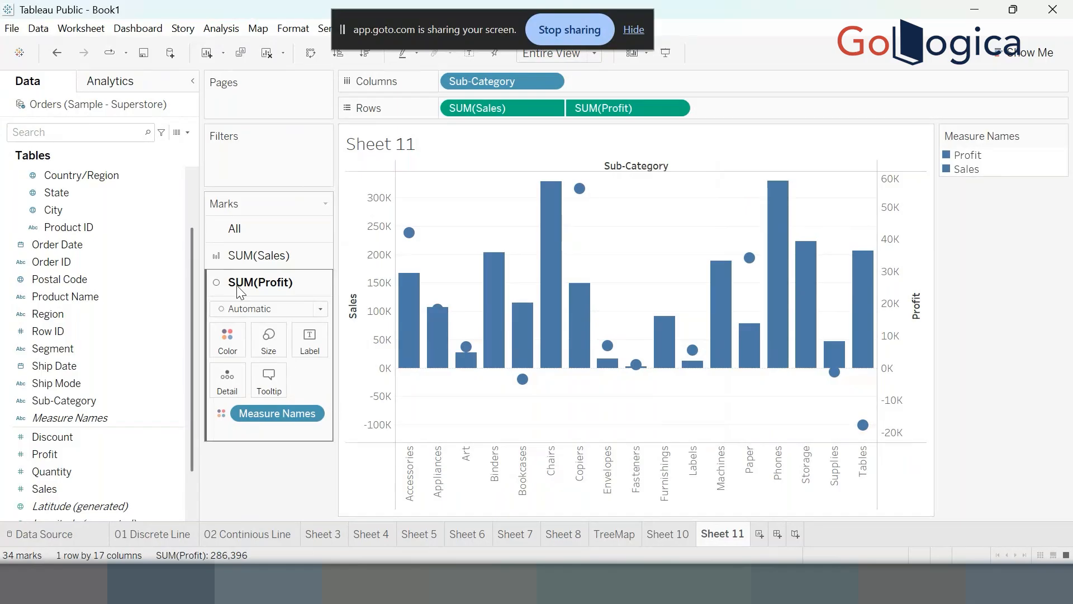
{"action": "left_click", "coordinate": [257, 311]}
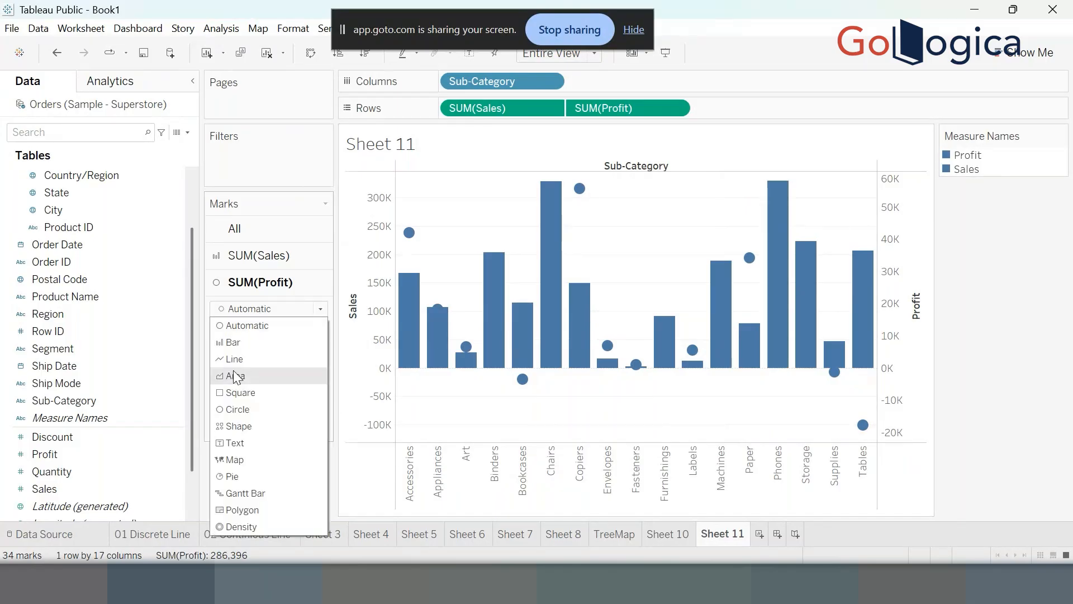
{"action": "left_click", "coordinate": [234, 359]}
Assign orange from the Automatic palette to Profit in the Measure Names colors.
{"action": "left_click", "coordinate": [239, 345]}
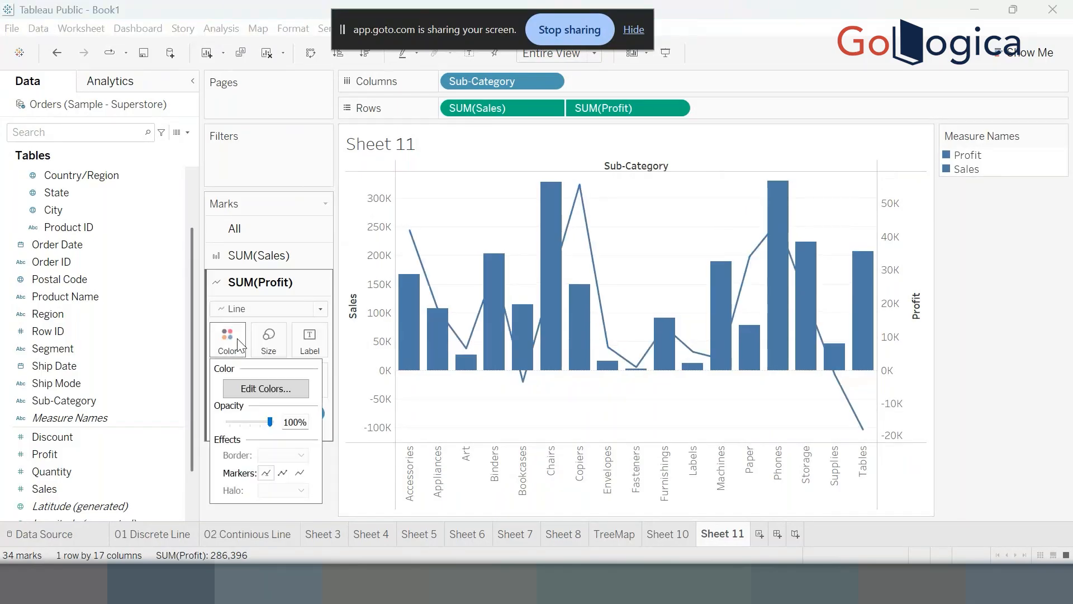
{"action": "left_click", "coordinate": [267, 386]}
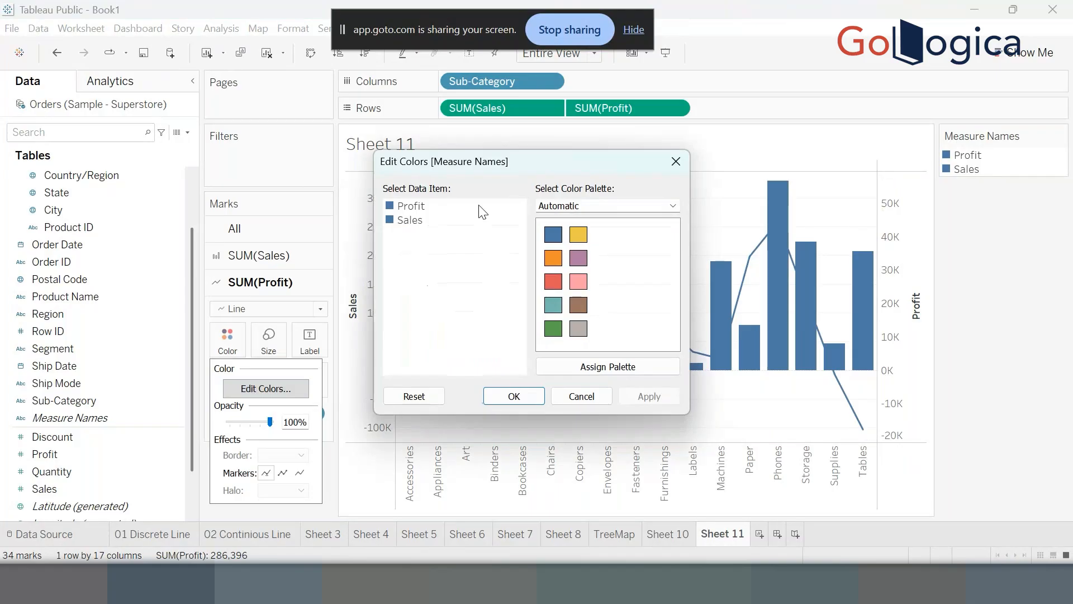
{"action": "left_click", "coordinate": [408, 206]}
{"action": "left_click", "coordinate": [553, 258]}
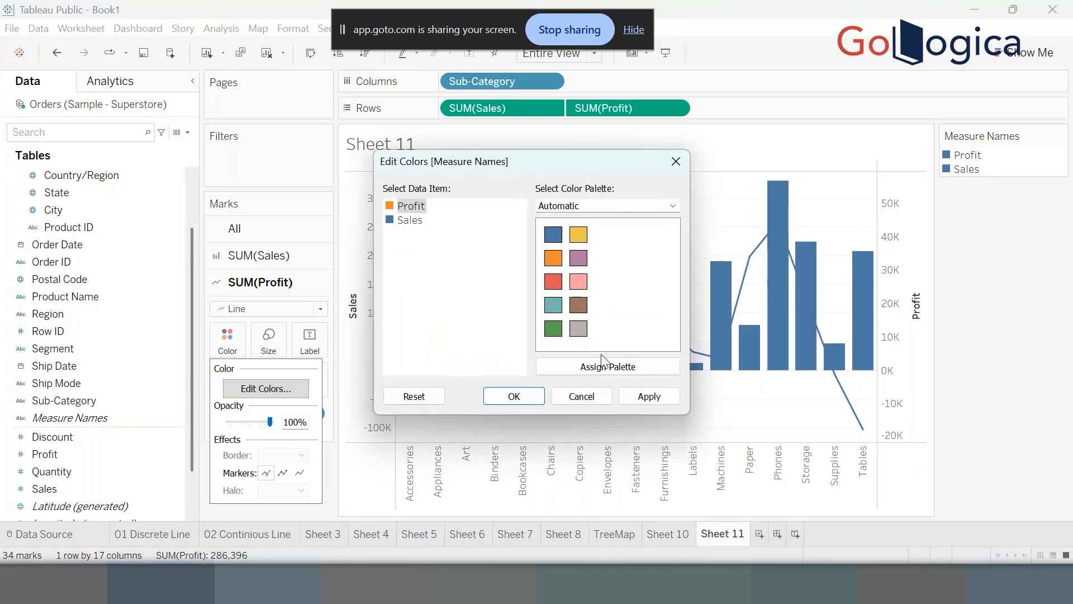
{"action": "left_click", "coordinate": [649, 395]}
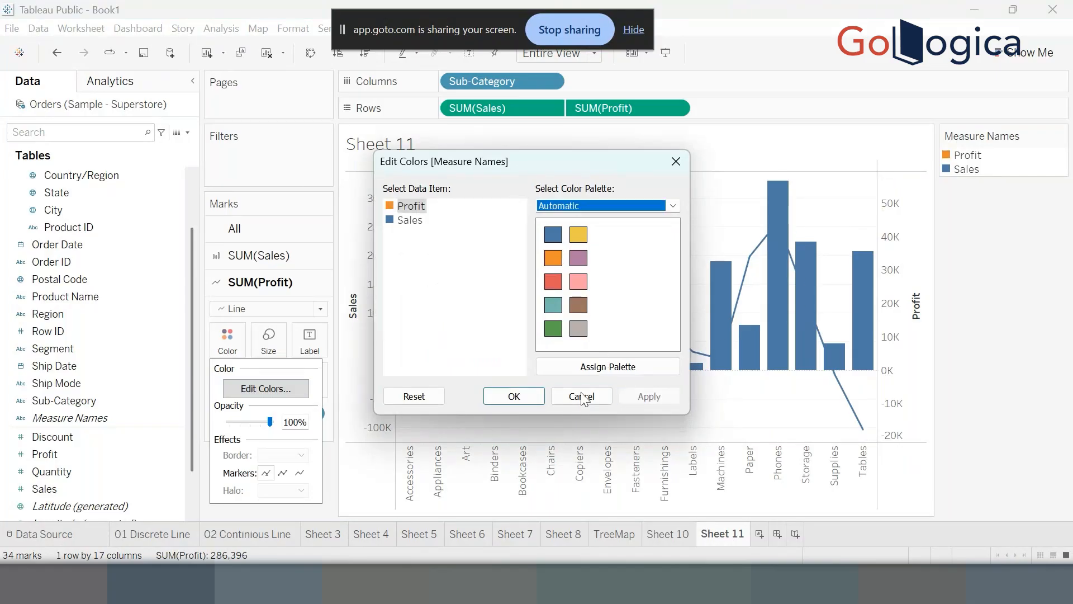
{"action": "left_click", "coordinate": [523, 397]}
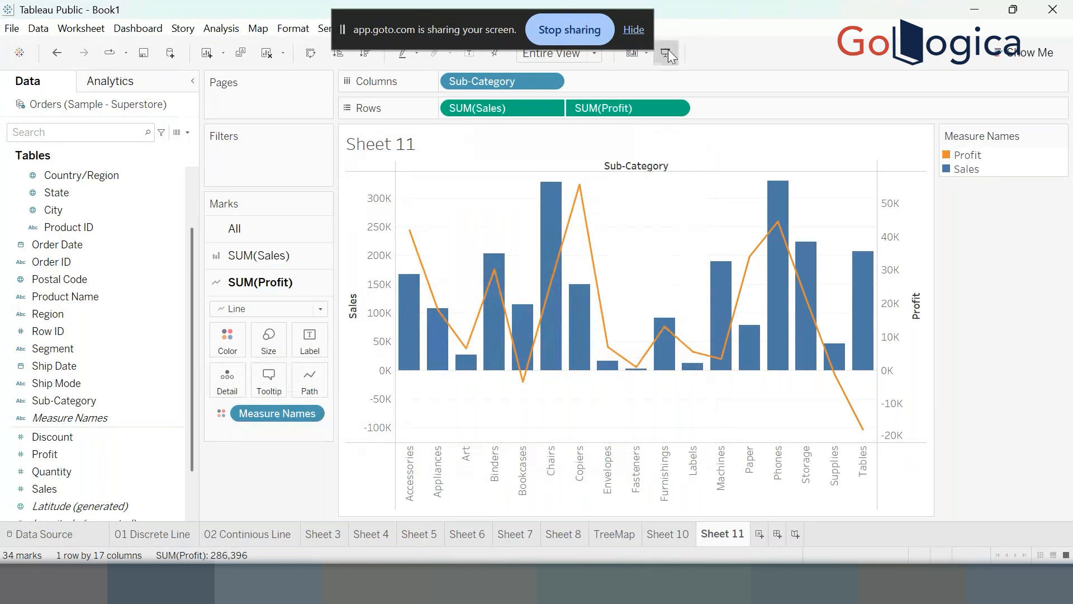
Show the chart in presentation mode and inspect the Copiers bar and its point on the Profit line.
{"action": "left_click", "coordinate": [668, 54]}
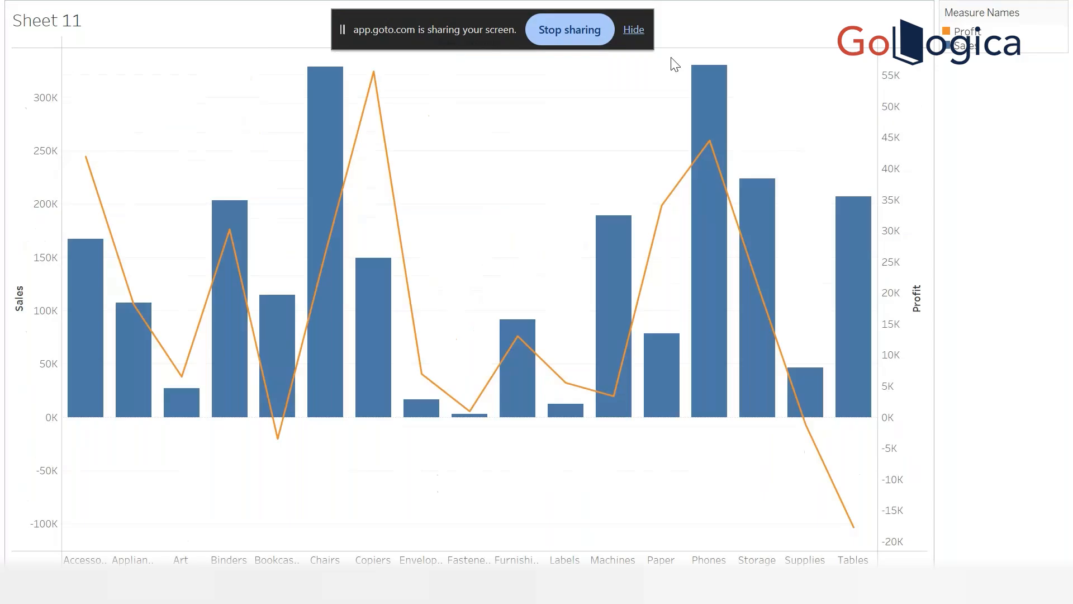
{"action": "left_click", "coordinate": [379, 556]}
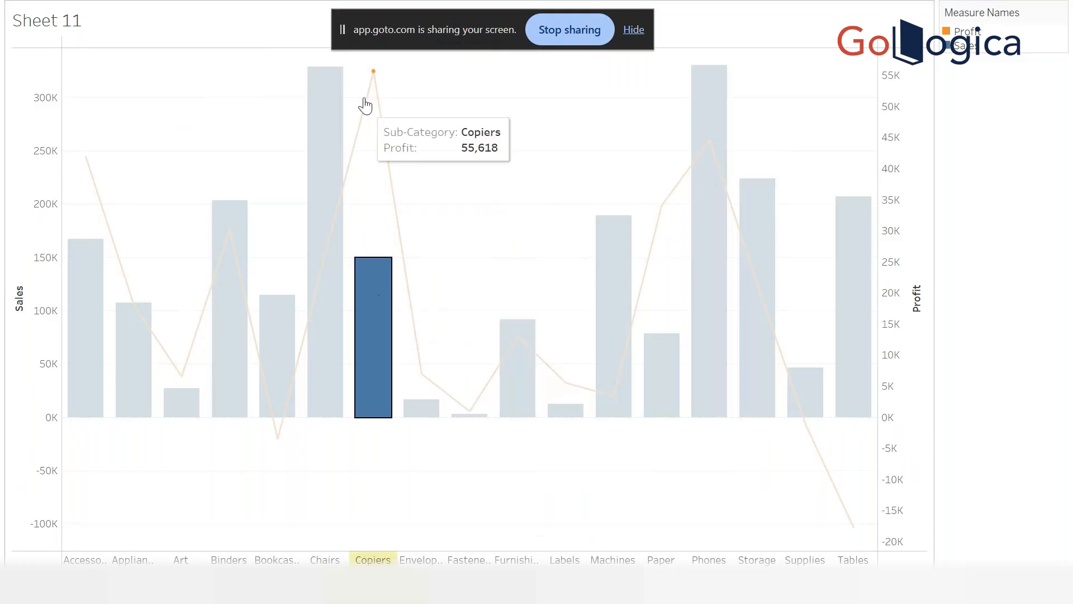
{"action": "left_click", "coordinate": [374, 75]}
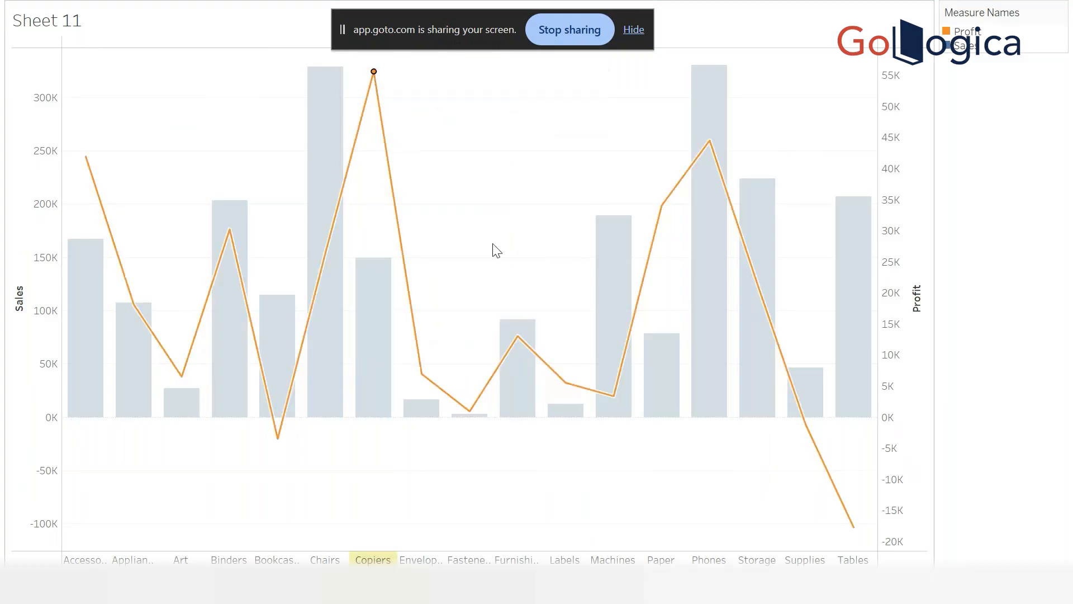
{"action": "left_click", "coordinate": [522, 259]}
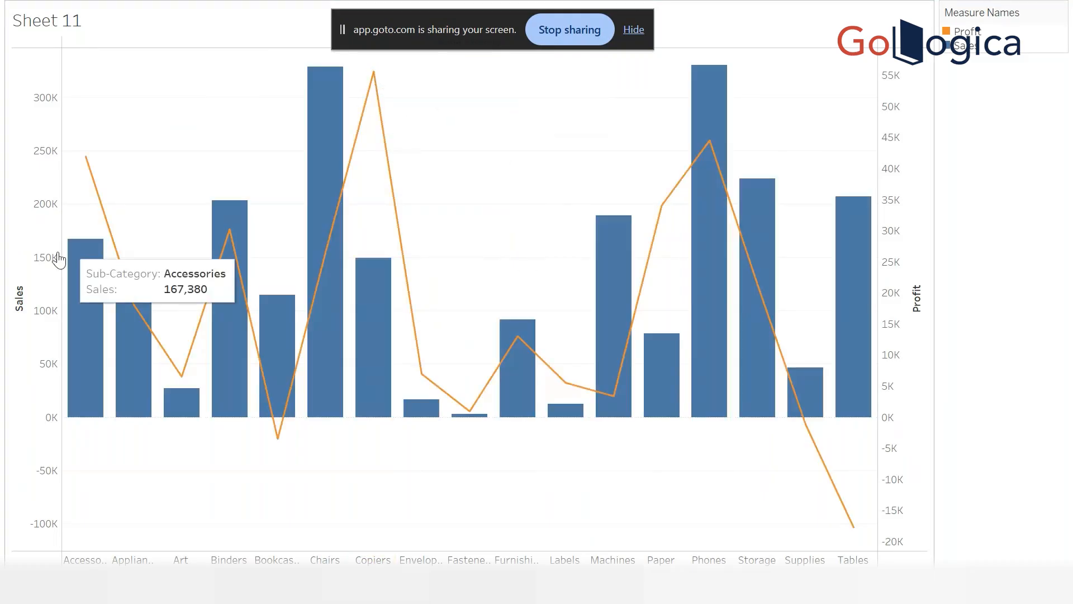
Sort the sub-categories by Sales in descending order and compare the Sales and Profit of Phones and Chairs.
{"action": "left_click", "coordinate": [14, 282]}
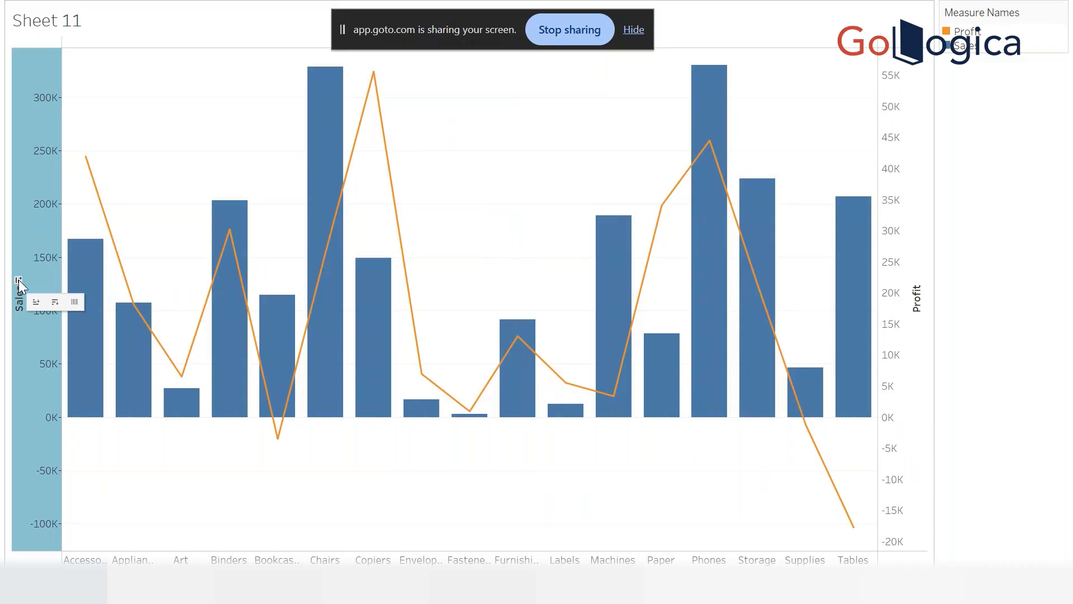
{"action": "left_click", "coordinate": [18, 280]}
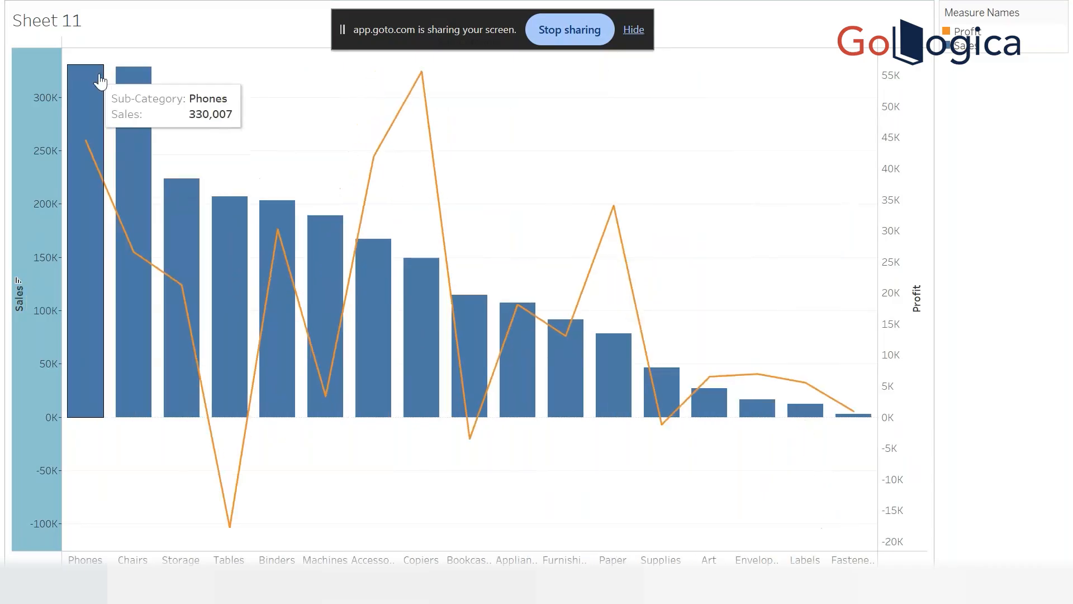
{"action": "mouse_move", "coordinate": [96, 82]}
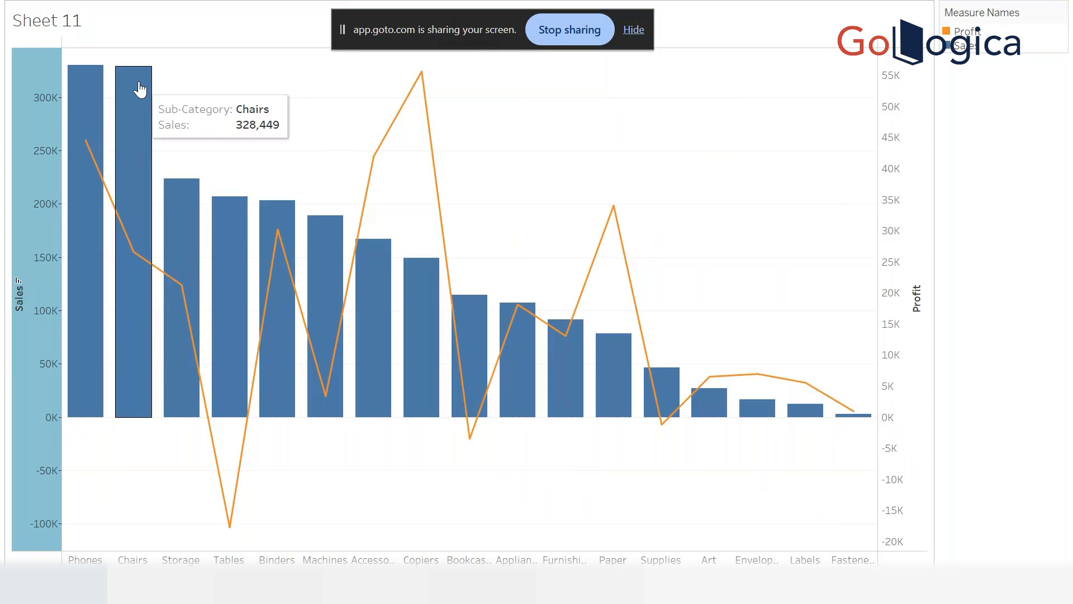
{"action": "mouse_move", "coordinate": [88, 158]}
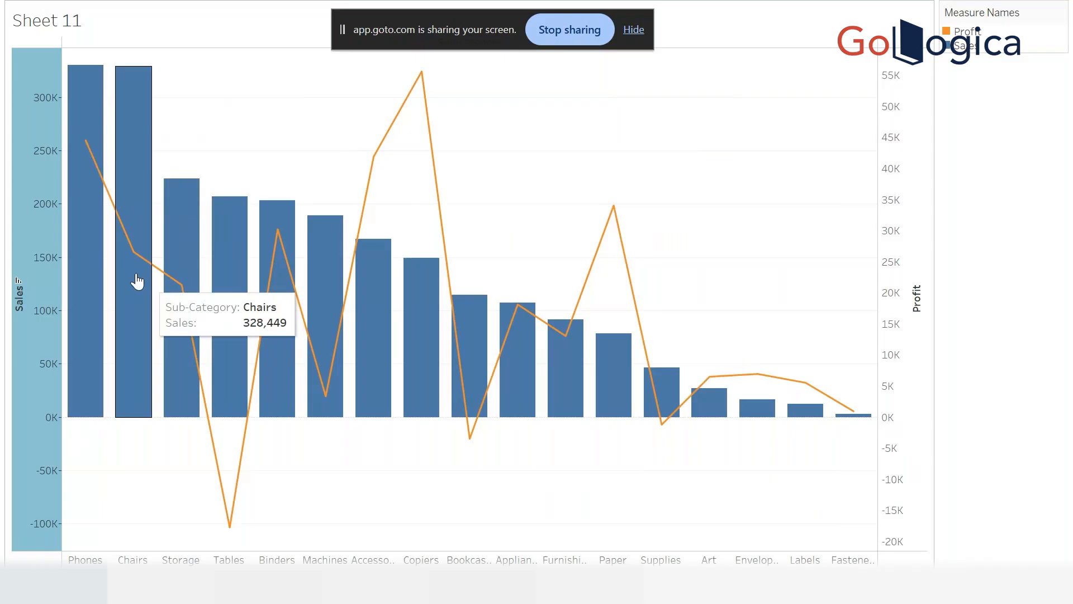
{"action": "mouse_move", "coordinate": [135, 260]}
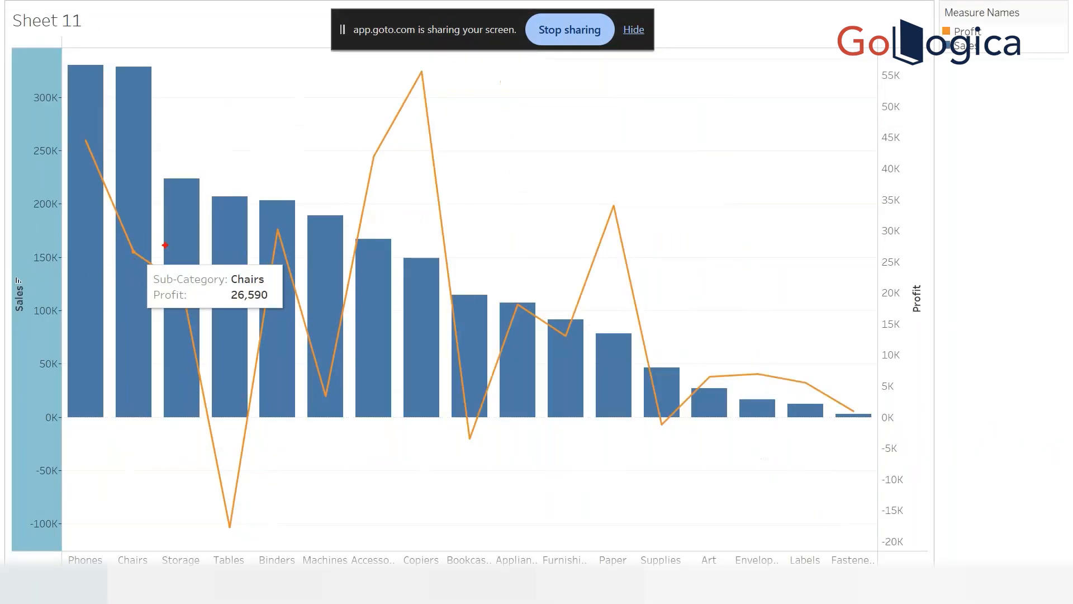
Mark the Profit levels of Chairs and Phones with red horizontal lines reaching the Profit axis, compare them, and clear the annotations.
{"action": "mouse_move", "coordinate": [135, 252]}
{"action": "left_mouse_down"}
{"action": "mouse_move", "coordinate": [838, 263]}
{"action": "mouse_move", "coordinate": [881, 253]}
{"action": "left_mouse_up"}
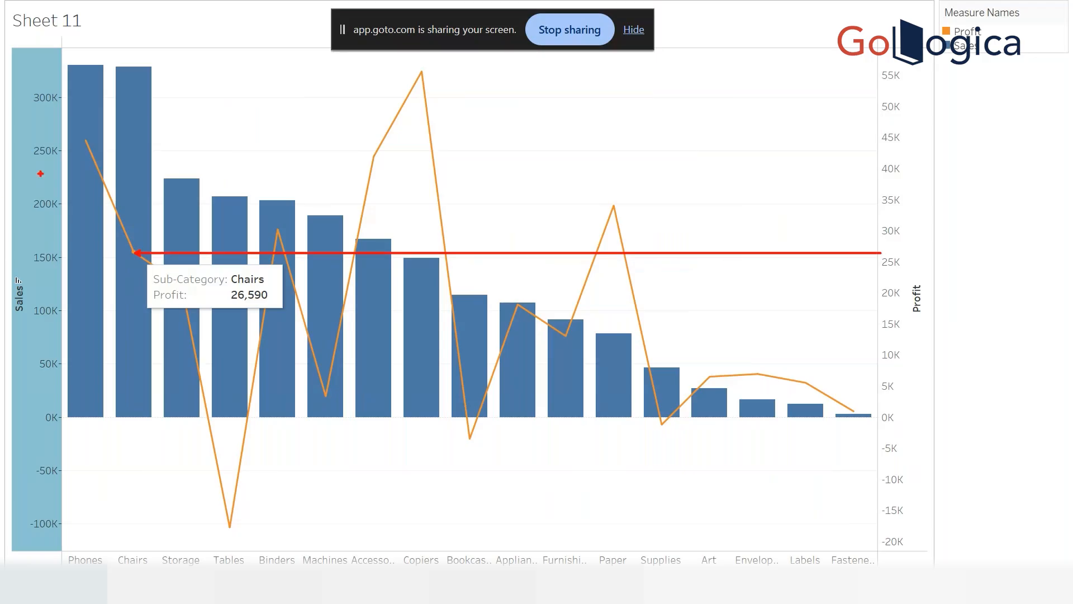
{"action": "left_click_drag", "start_coordinate": [87, 140], "coordinate": [931, 140]}
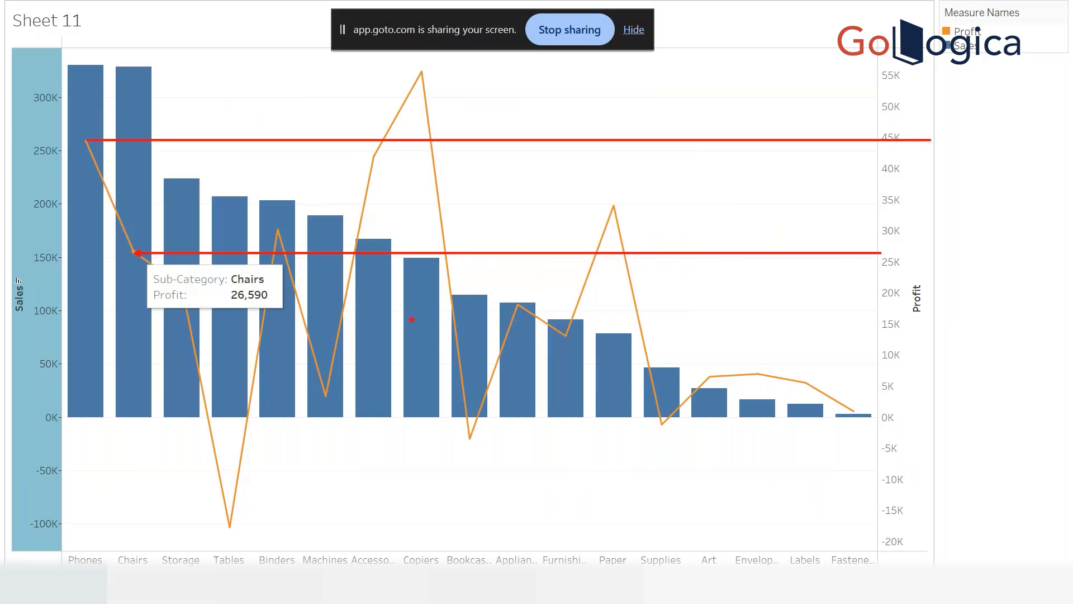
{"action": "left_click_drag", "start_coordinate": [875, 248], "coordinate": [875, 137]}
{"action": "key", "text": "Escape"}
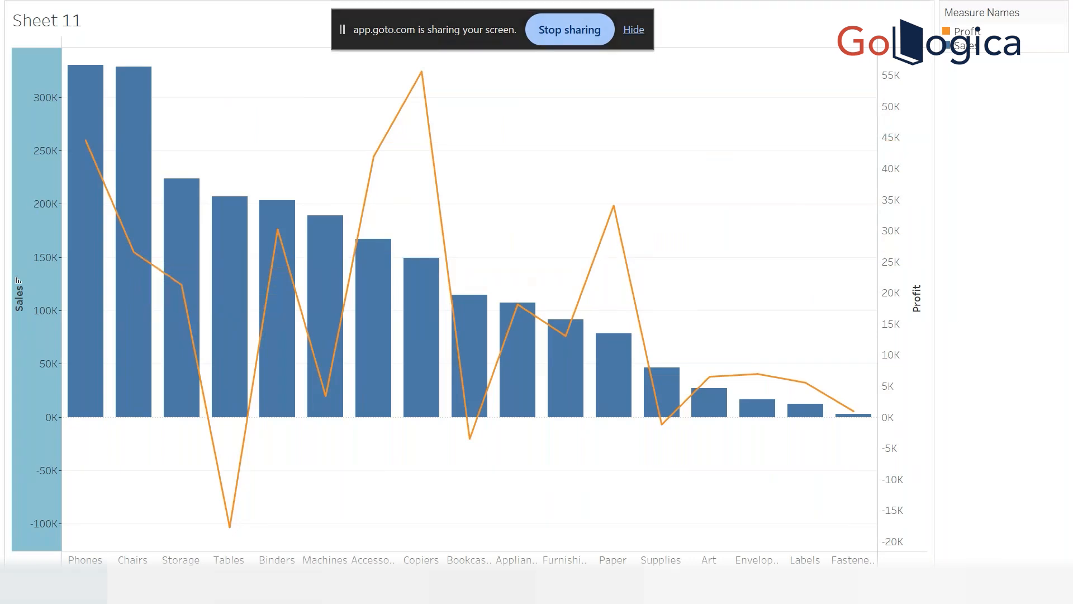
Highlight the Copiers bar to compare its Sales and Profit, and inspect the Profit line's low points at Tables, Bookcases and Supplies.
{"action": "left_click", "coordinate": [375, 343]}
{"action": "left_click", "coordinate": [426, 300]}
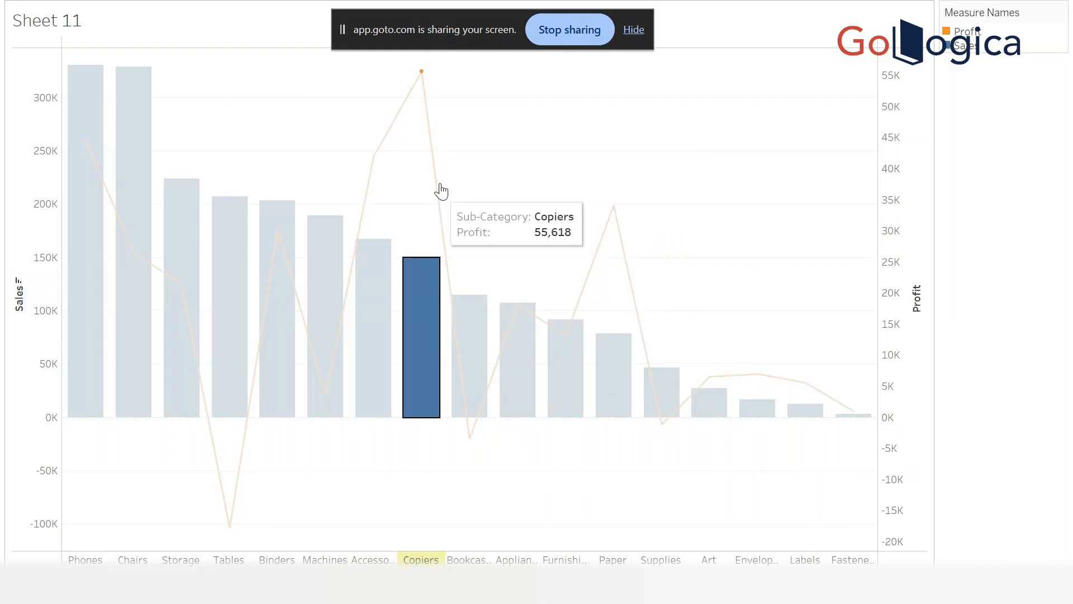
{"action": "left_click", "coordinate": [468, 164]}
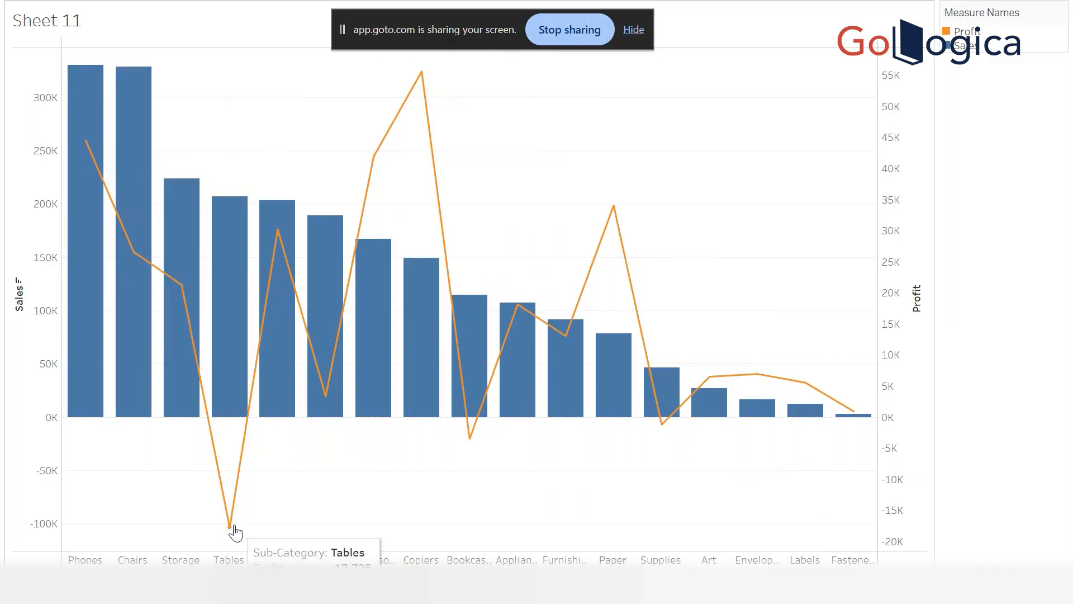
{"action": "mouse_move", "coordinate": [470, 448]}
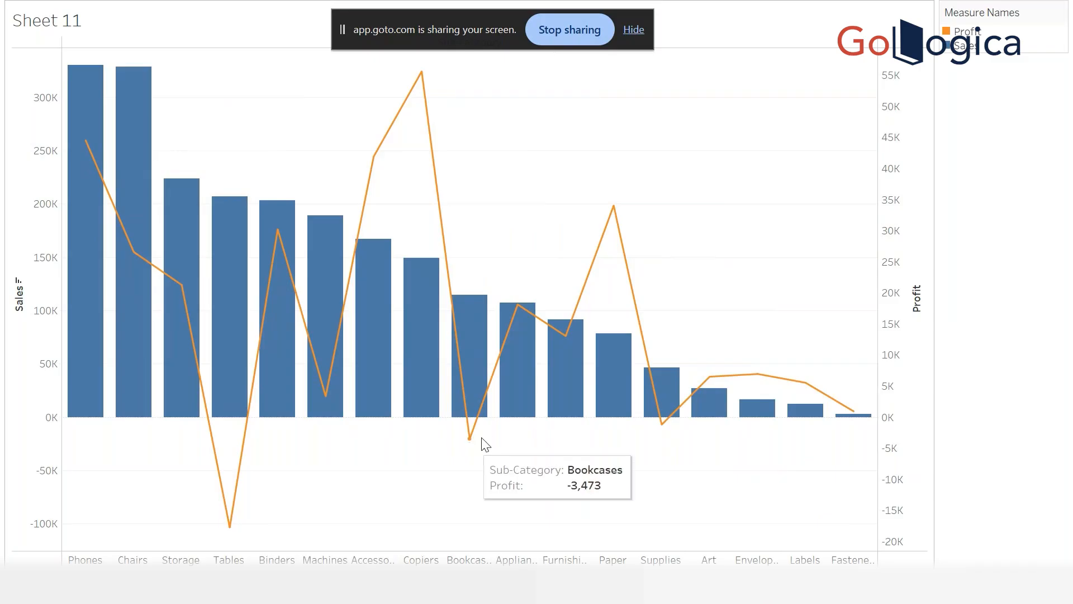
{"action": "mouse_move", "coordinate": [664, 431]}
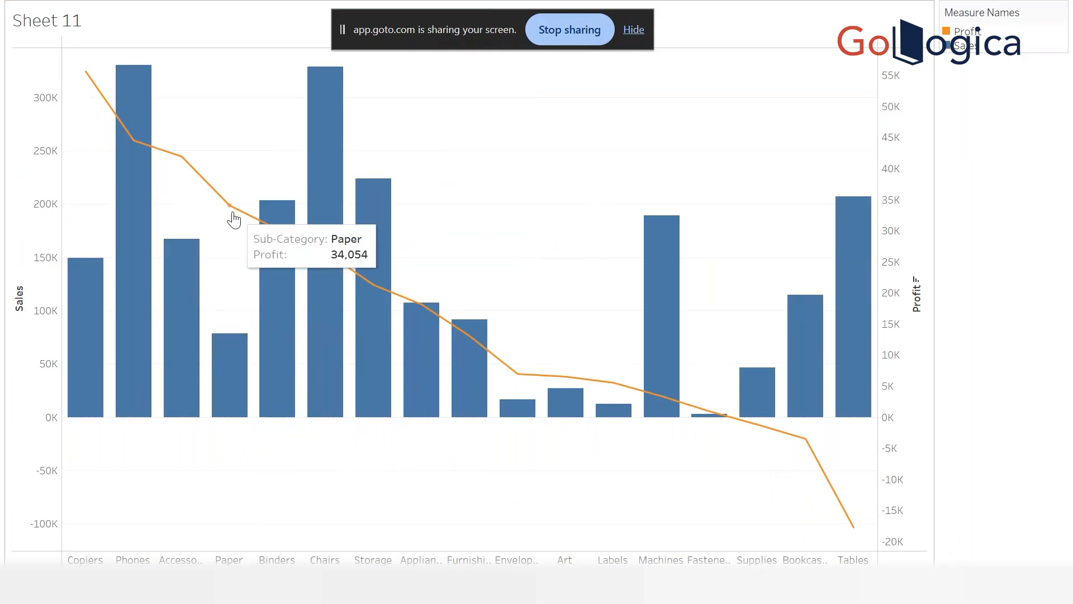
Clear the sort to restore the sub-categories' default order and leave presentation mode.
{"action": "mouse_move", "coordinate": [842, 505]}
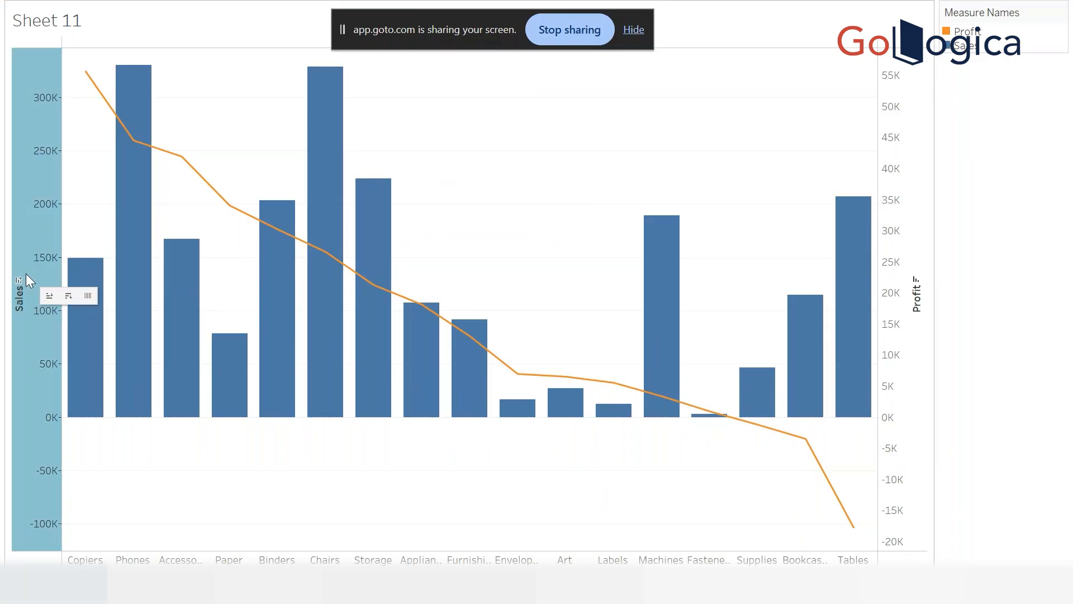
{"action": "left_click", "coordinate": [21, 278]}
{"action": "key", "text": "Escape"}
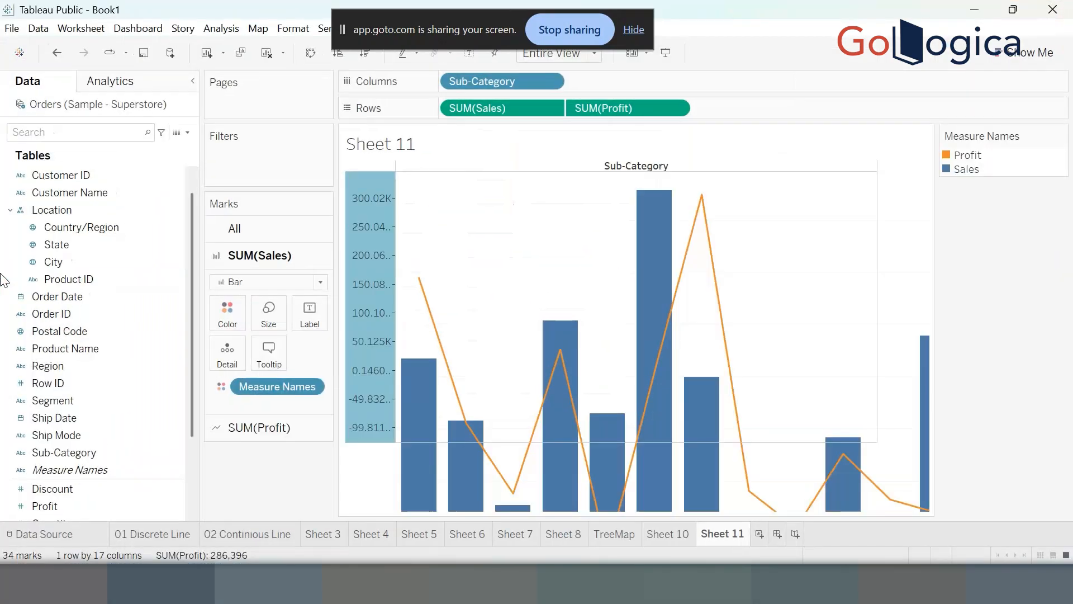